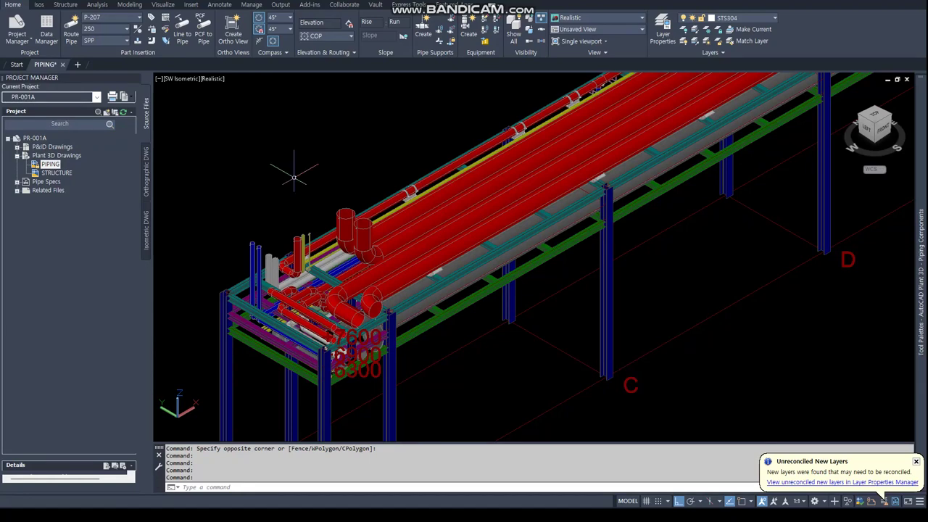
Freeze all 2nd PIPING filter layers after the 1st PIPING freeze is refused
key("Return")
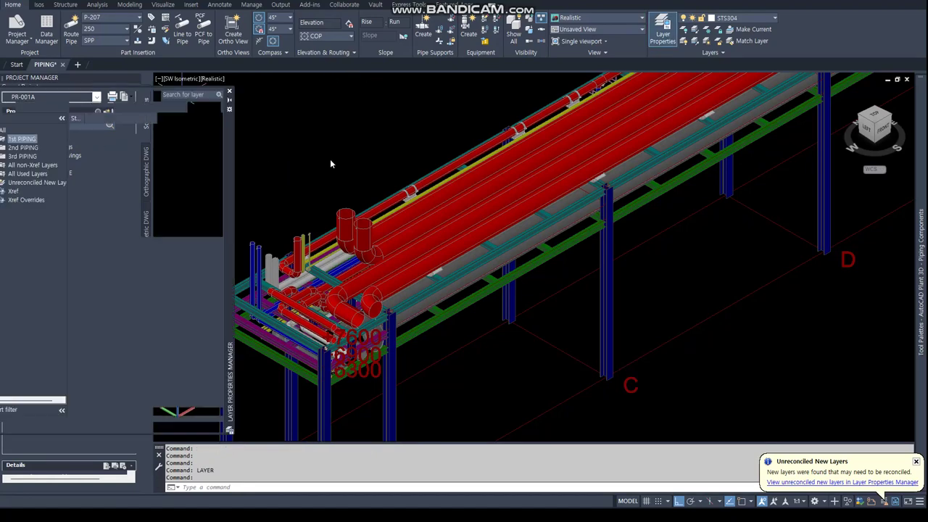
left_click(190, 147)
mouse_move(222, 154)
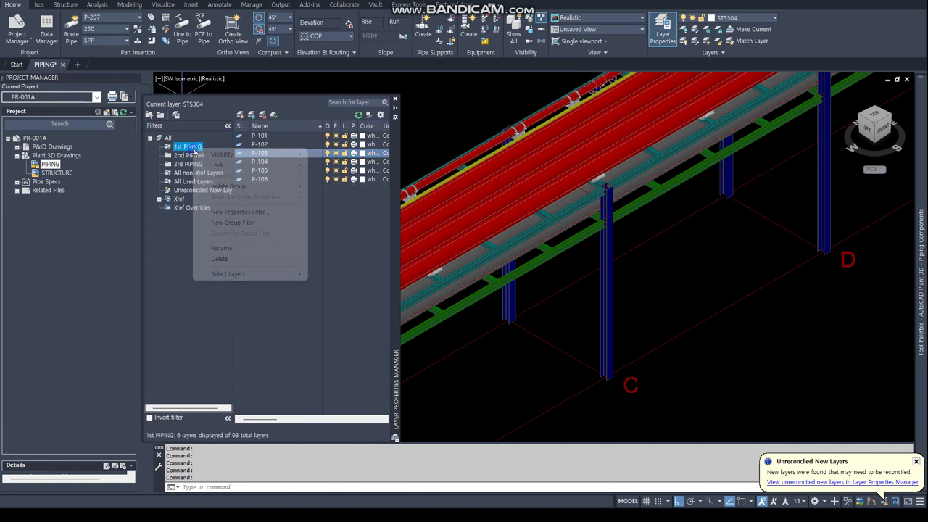
right_click(193, 149)
left_click(338, 185)
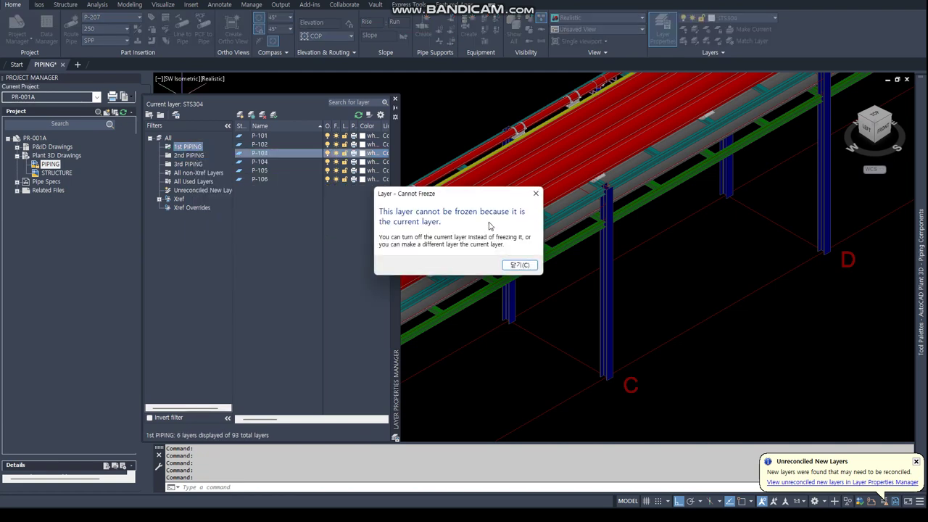
left_click(519, 265)
right_click(187, 156)
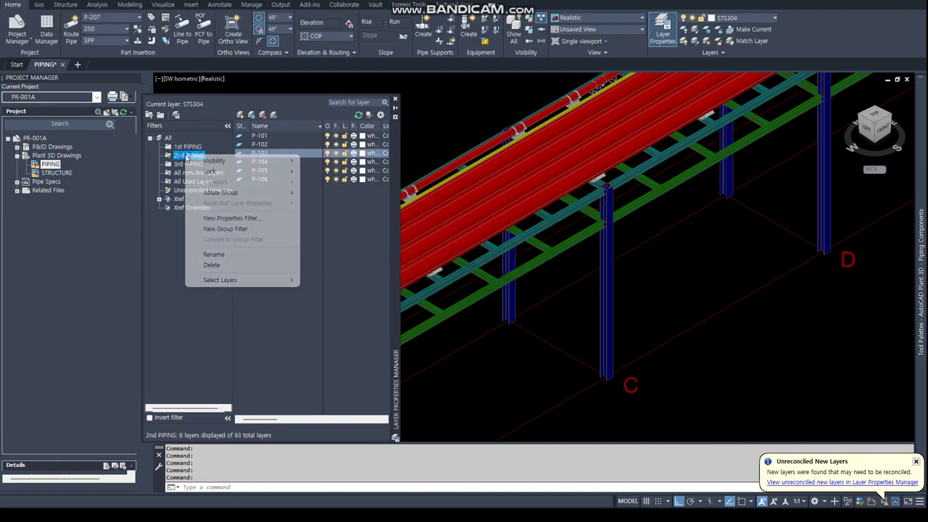
left_click(330, 193)
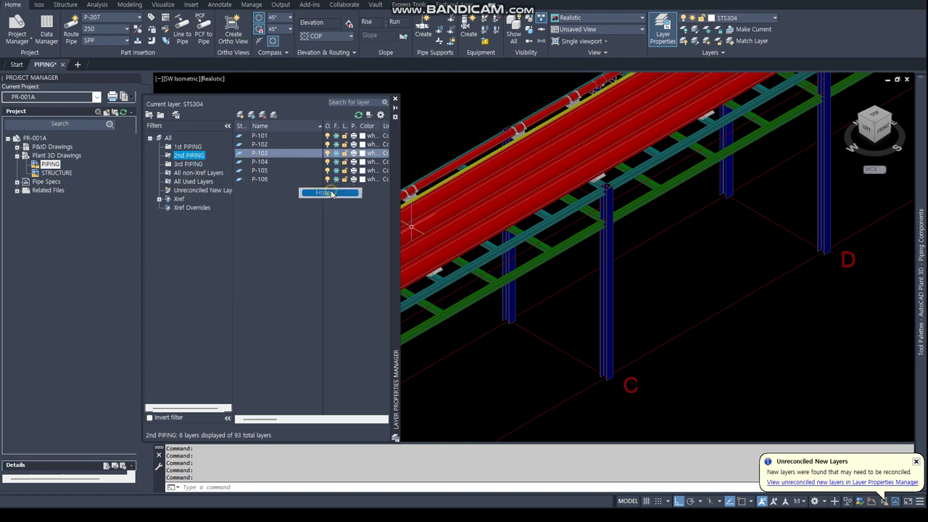
Freeze the STRUCTURE xref blue column, red grid and green beam layers
left_click(193, 217)
left_click(199, 208)
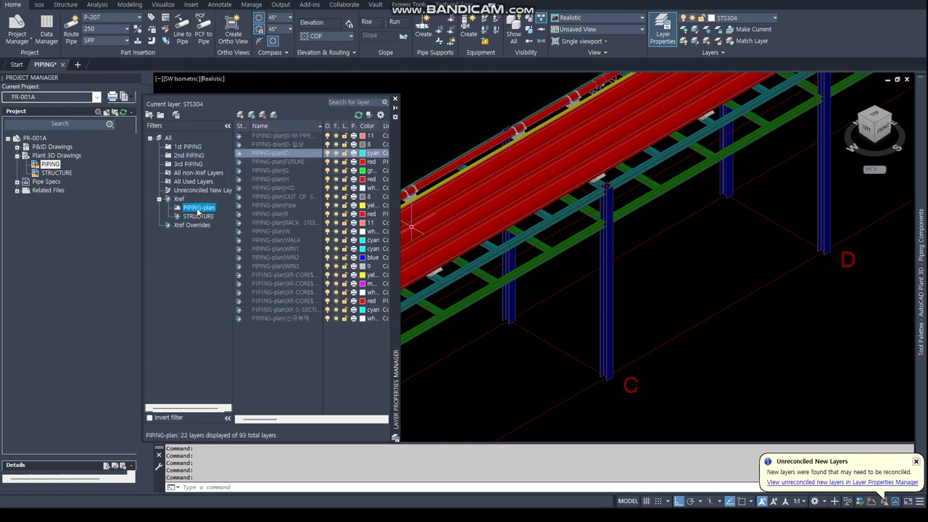
left_click(201, 216)
left_click(336, 136)
left_click(336, 144)
left_click(335, 153)
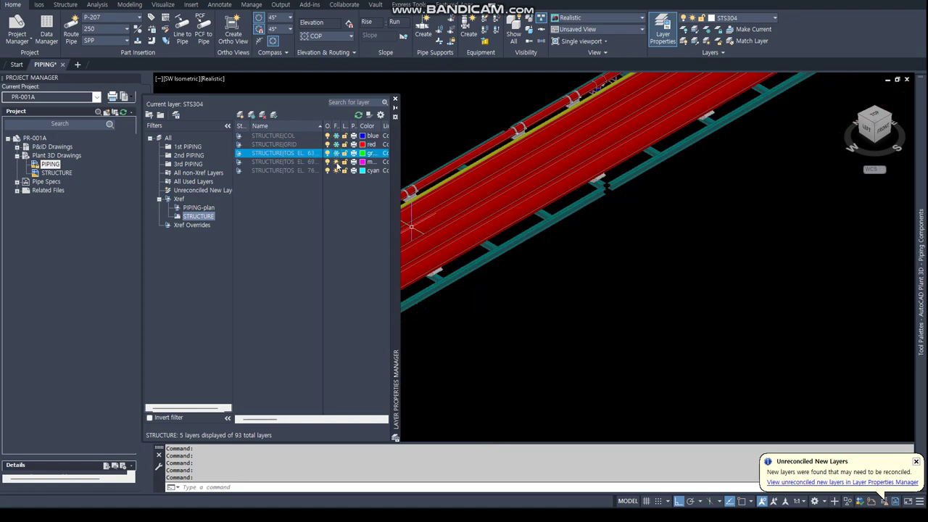
left_click(336, 162)
Close the layer palette and start copying the shoe support beneath the pipes
left_click(394, 101)
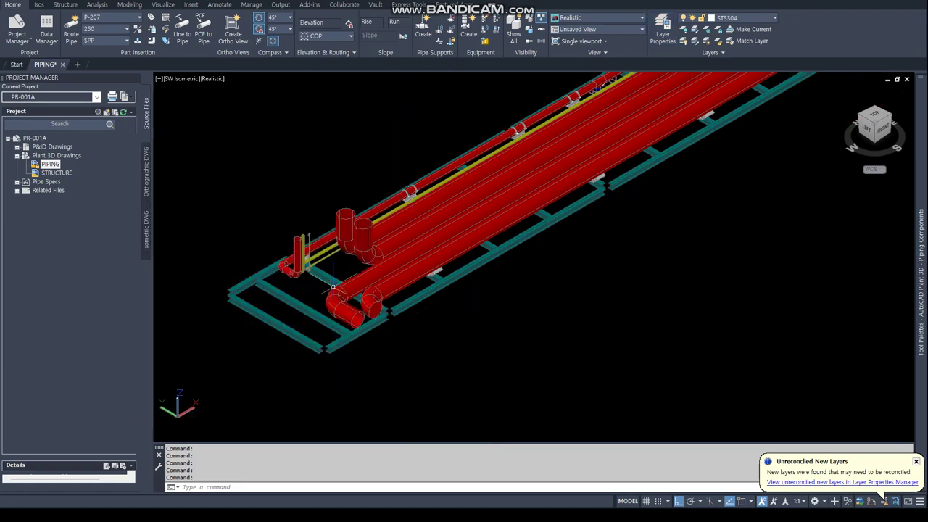
scroll(334, 279, "up", 5)
mouse_move(333, 279)
middle_mouse_down("shift")
mouse_move(272, 296)
mouse_move(266, 273)
middle_mouse_up("shift")
scroll(275, 261, "up", 3)
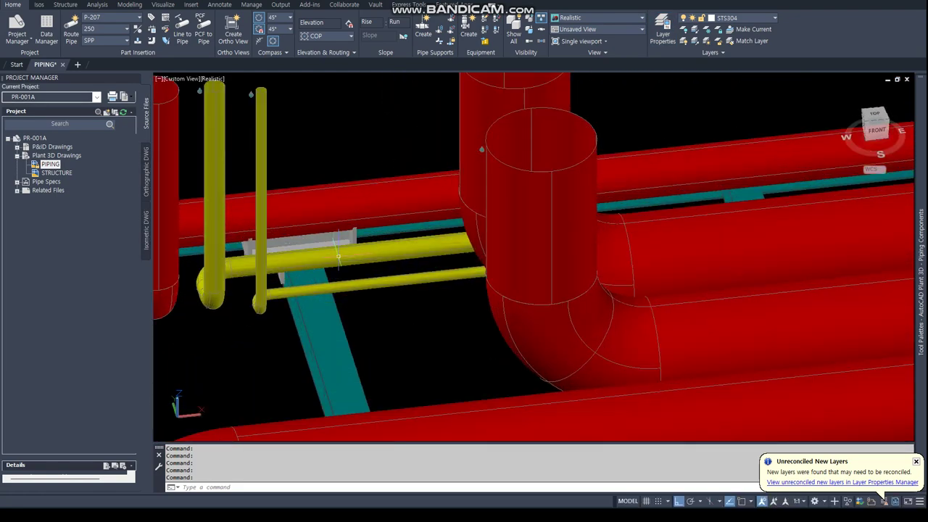
scroll(290, 246, "up", 3)
scroll(311, 225, "down", 4)
left_click(322, 221)
right_click(328, 225)
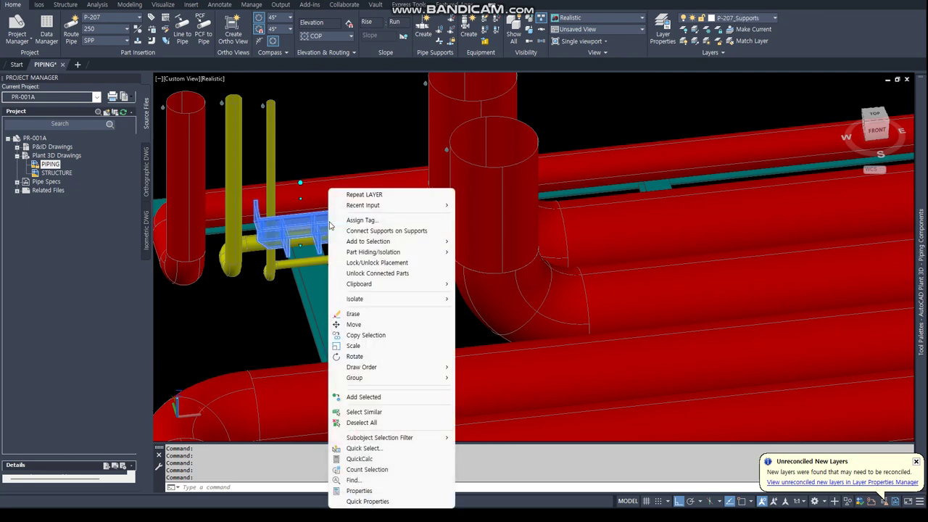
left_click(366, 334)
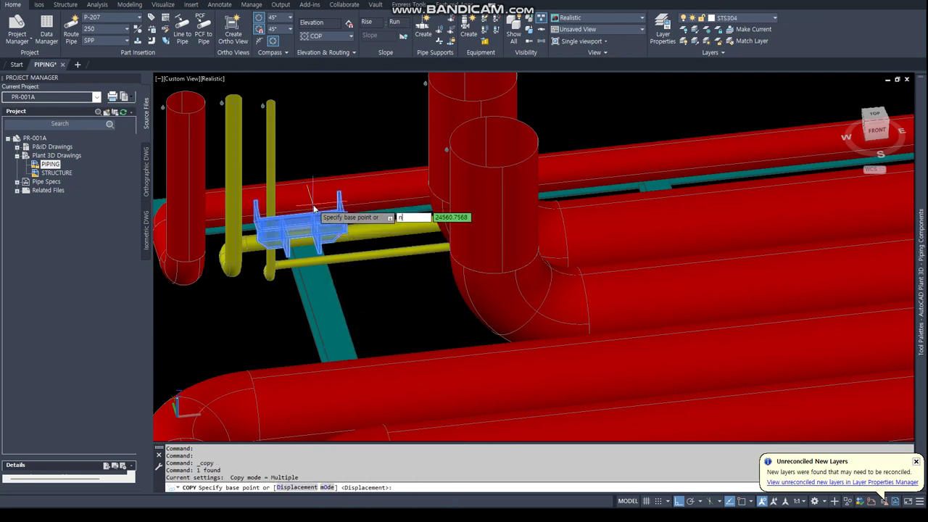
Place the copy from the support's node perpendicular to the lower pipe, then select it
type("od")
key("Return")
left_click(313, 209)
type("per")
key("Return")
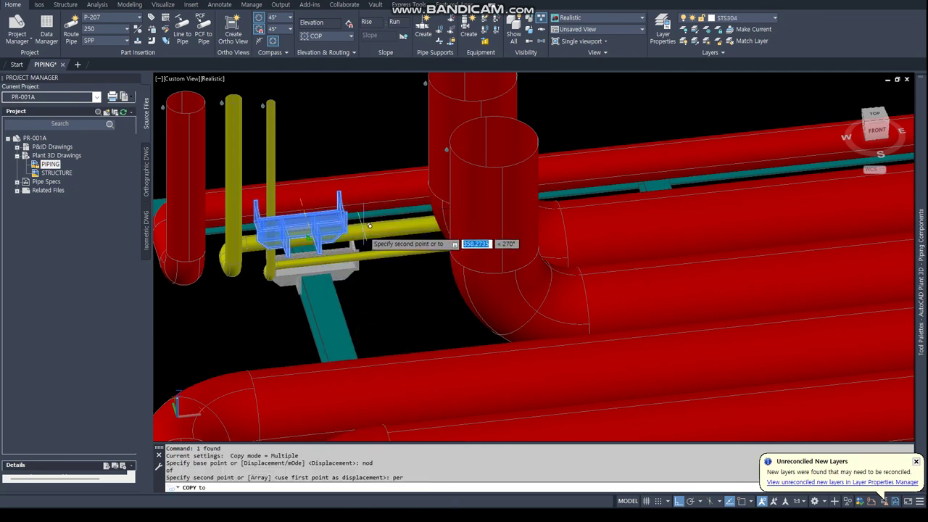
left_click(369, 226)
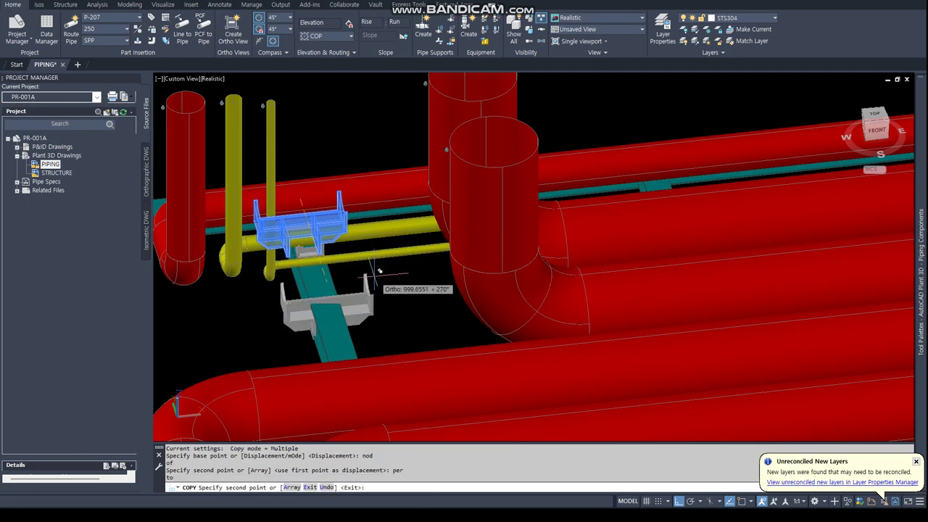
key("Return")
scroll(363, 269, "up", 3)
left_click(362, 290)
right_click(364, 312)
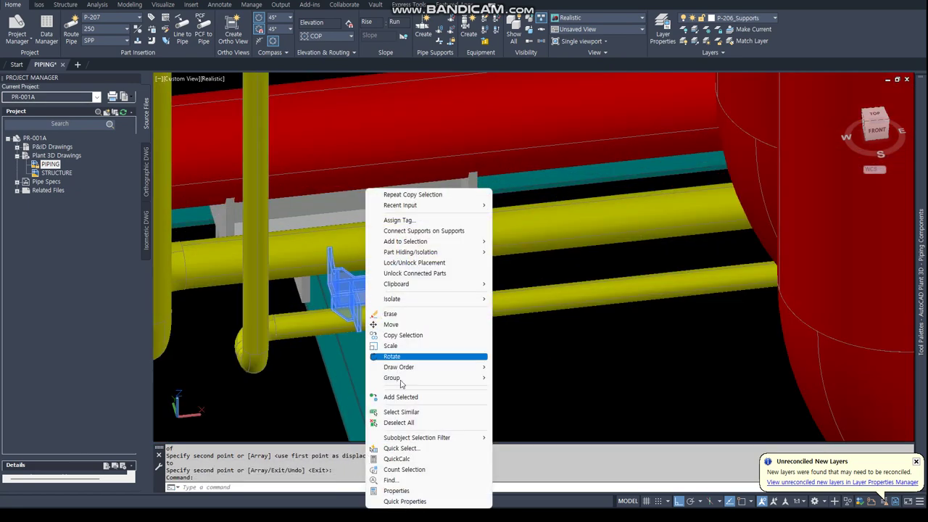
Open the copied support's Properties and enlarge its dimension sketch
left_click(396, 491)
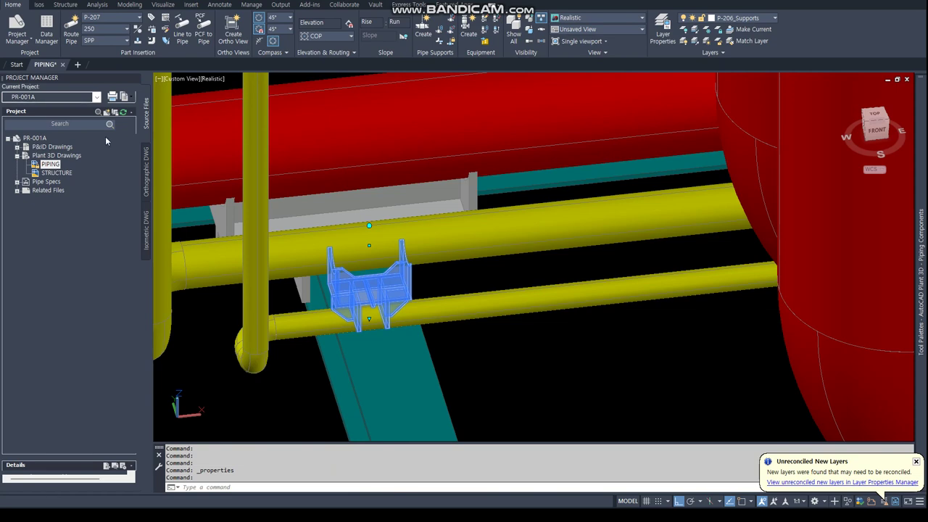
scroll(441, 311, "down", 5)
scroll(457, 279, "down", 5)
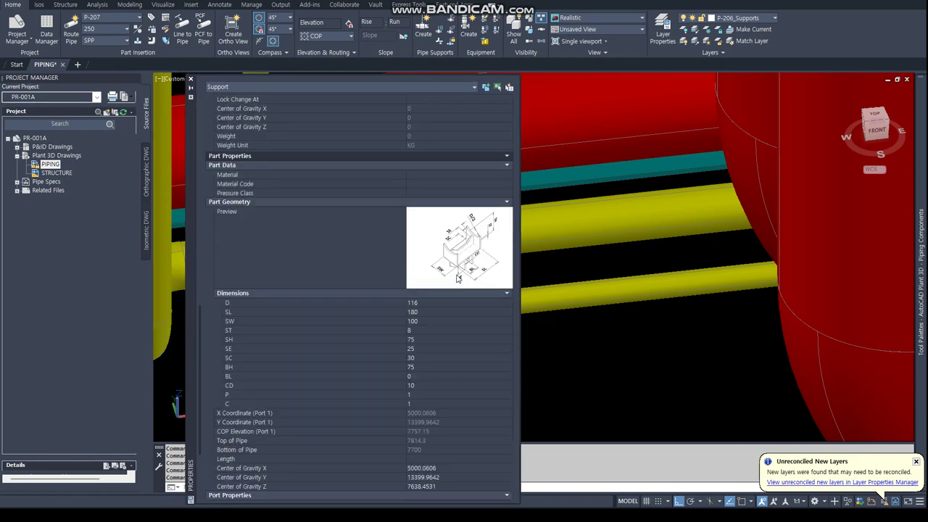
left_click(469, 258)
left_click(427, 303)
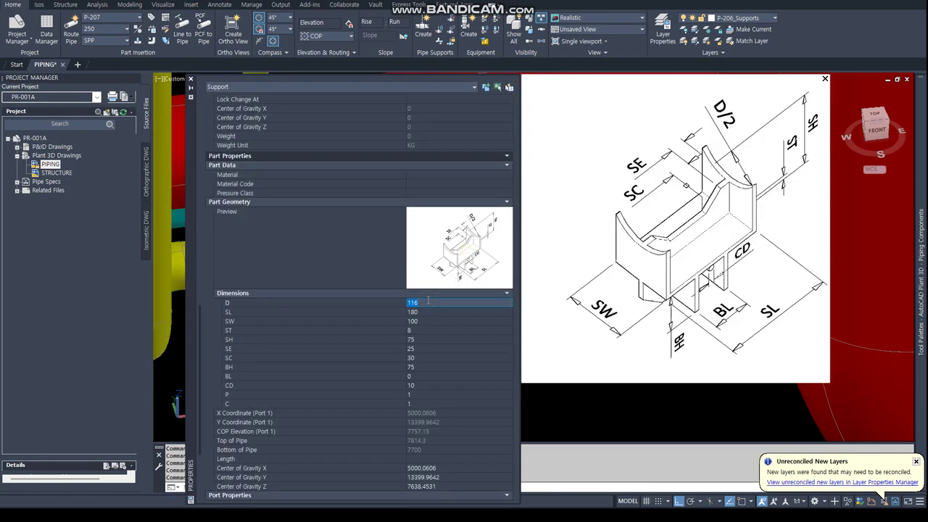
Set the support dimensions SL 600, SW 150, ST 12, SH 99 and SE 0
key("Tab")
type("600")
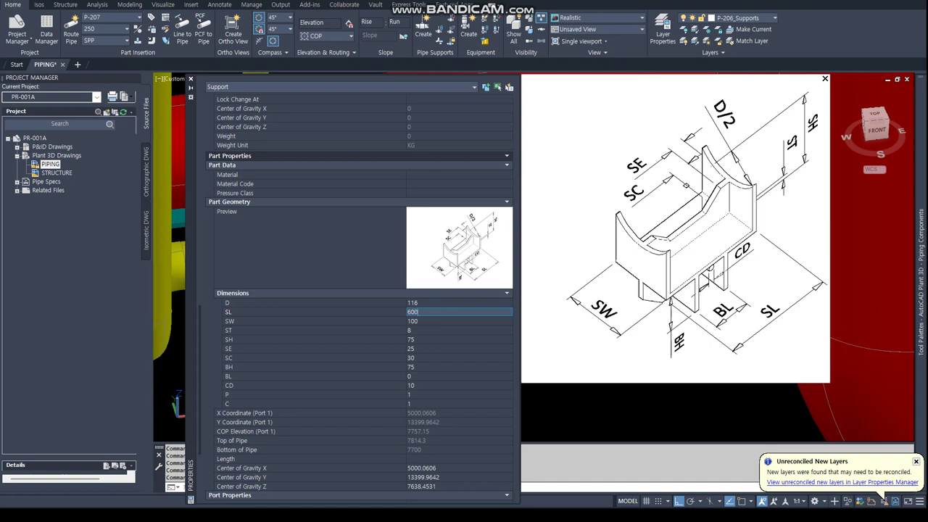
key("Tab")
type("150")
key("Tab")
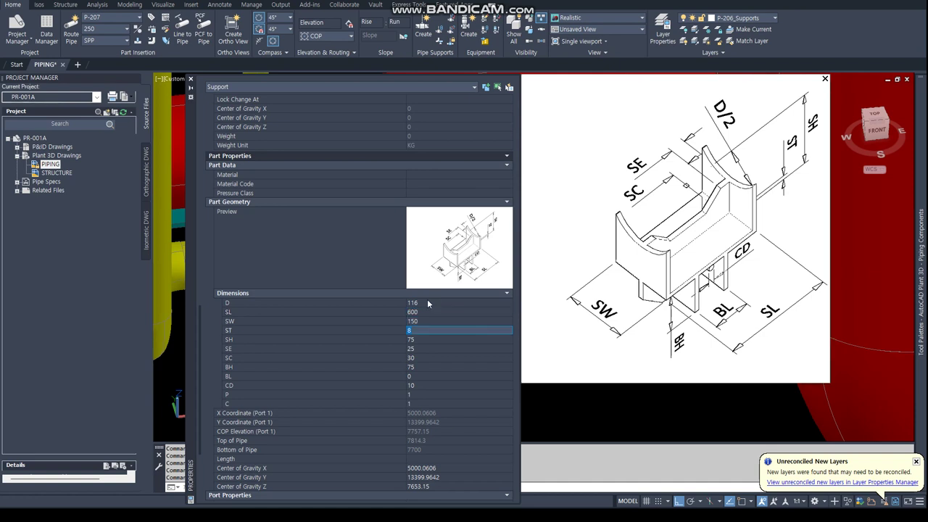
type("12")
key("Tab")
key("Tab")
type("0")
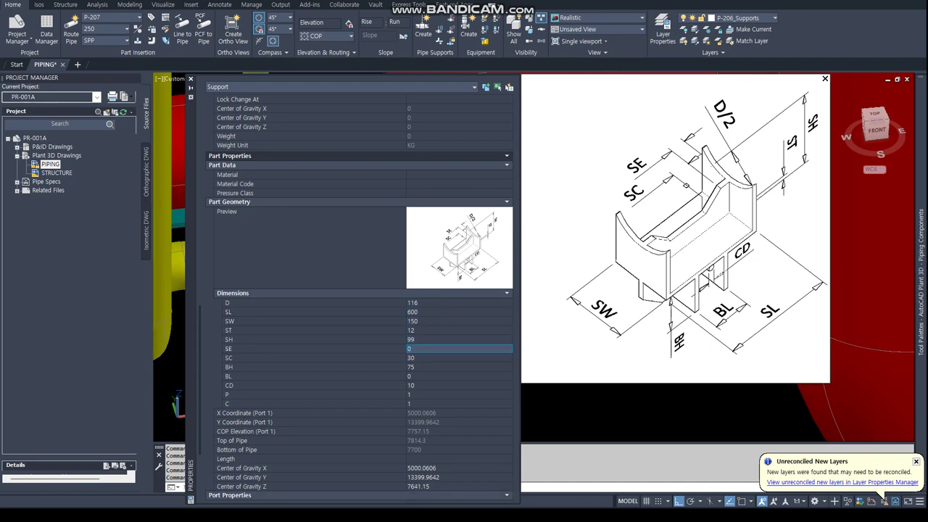
key("Tab")
type("0")
Set SC 0, BH 150, BL 200 and CD 0, then close the palette
key("Tab")
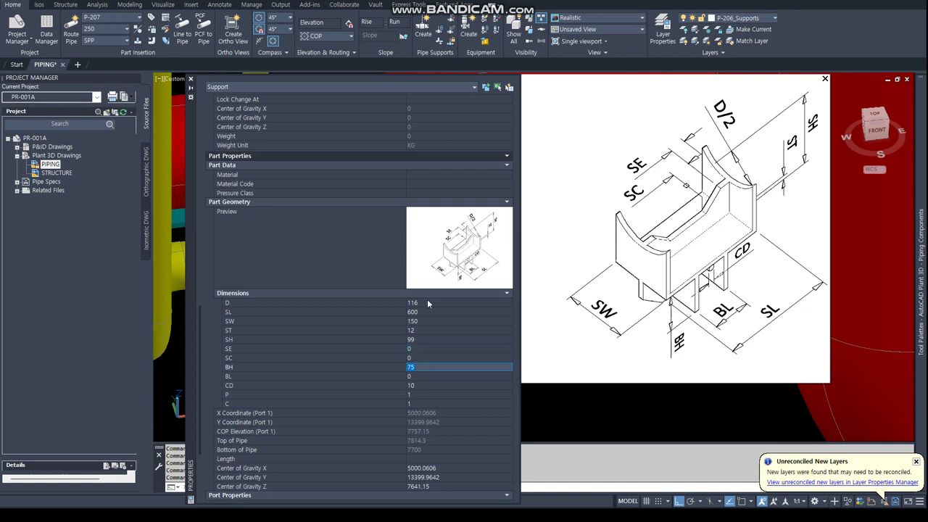
type("150")
key("Tab")
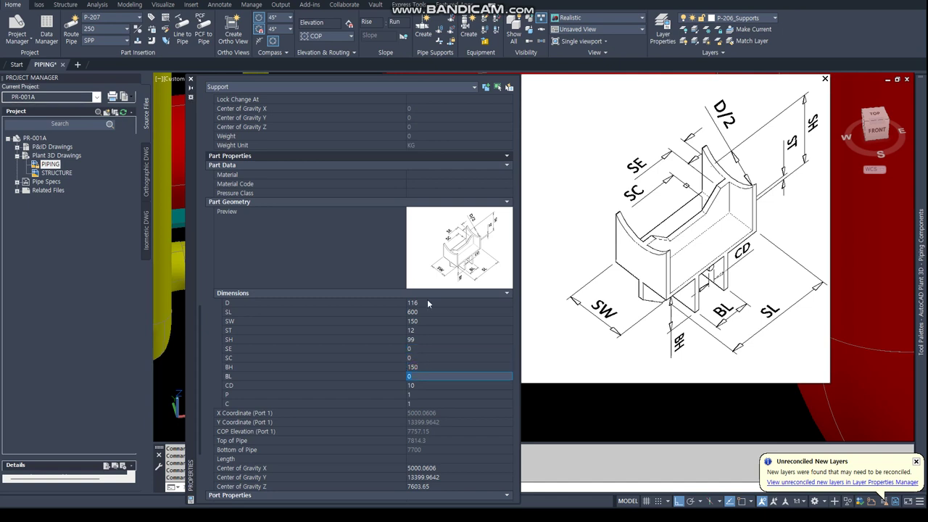
type("200")
key("Tab")
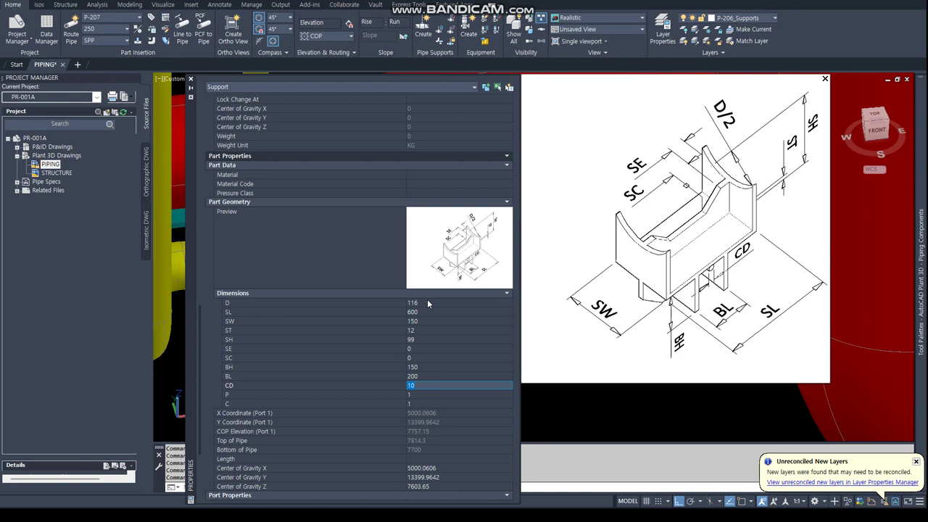
type("0")
key("Tab")
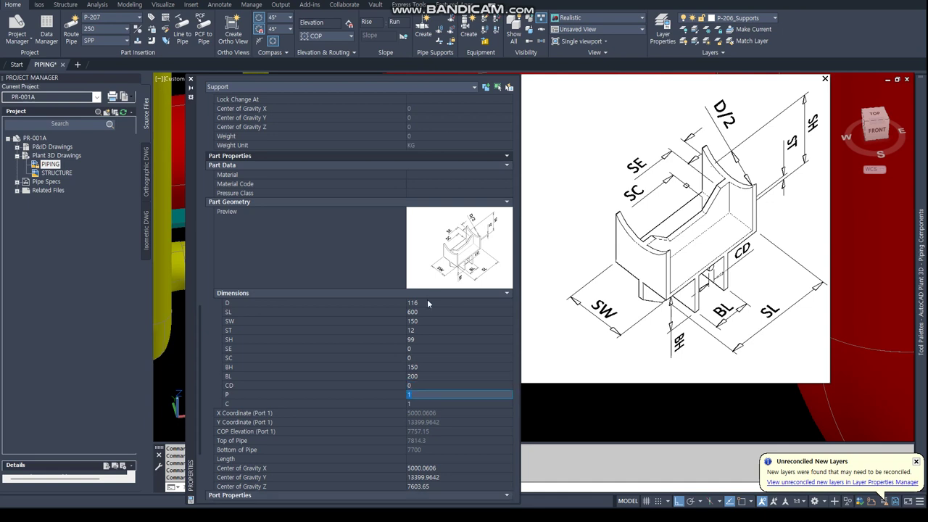
left_click(189, 79)
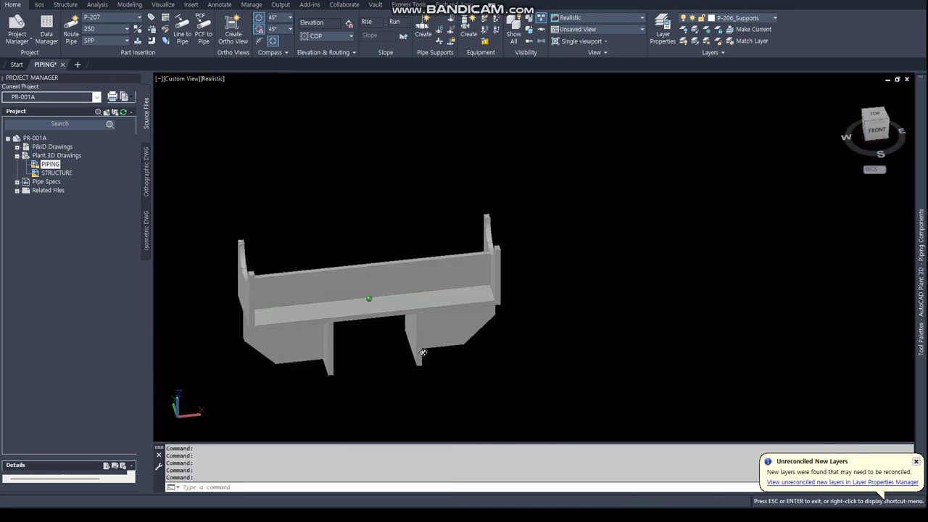
Leave the preview, deselect the support, and orbit to a zoomed top-down view
key("Escape")
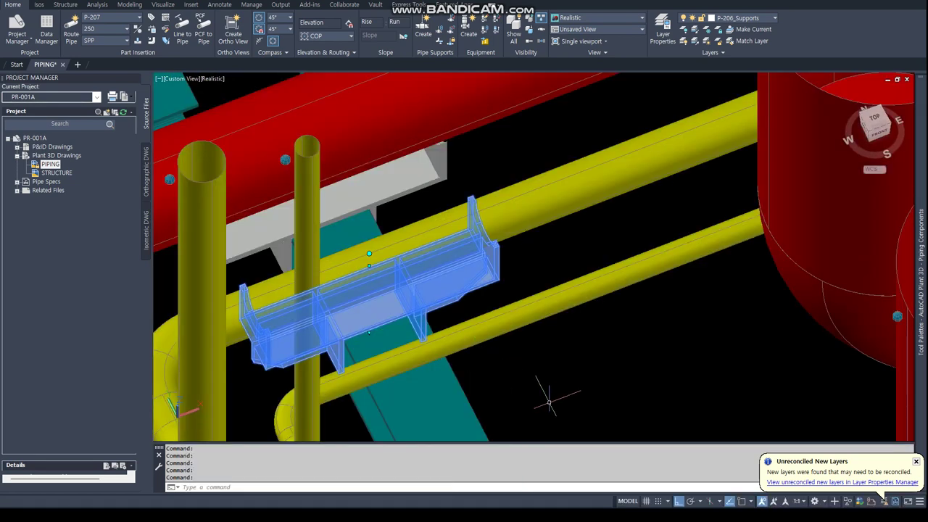
left_click(549, 401)
key("Escape")
key("Escape")
mouse_move(554, 373)
middle_mouse_down("shift")
mouse_move(498, 392)
mouse_move(485, 352)
mouse_move(464, 355)
mouse_move(556, 315)
middle_mouse_up("shift")
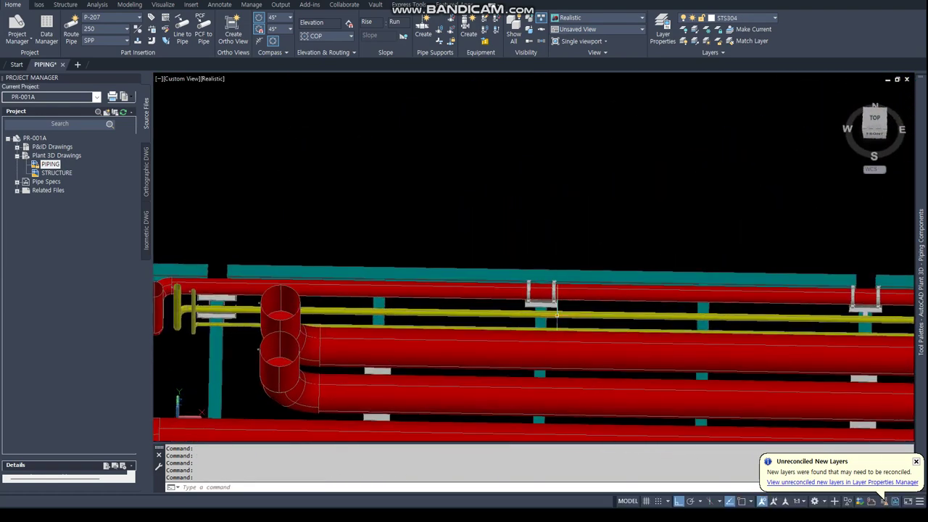
scroll(536, 296, "up", 2)
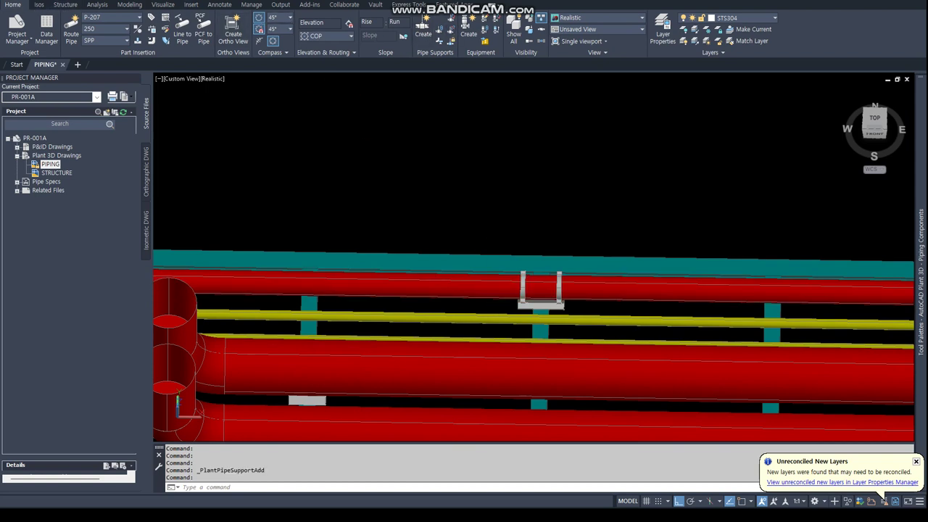
Choose Clamped shoe/slide/anchor 1 from the pipe support catalogue
left_click(451, 225)
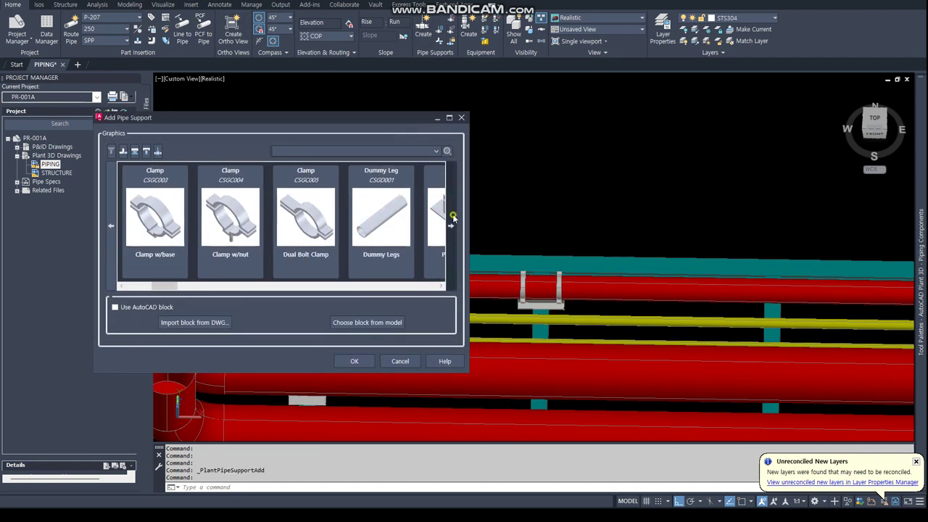
left_click(451, 224)
left_click(452, 217)
left_click(452, 218)
left_click(451, 218)
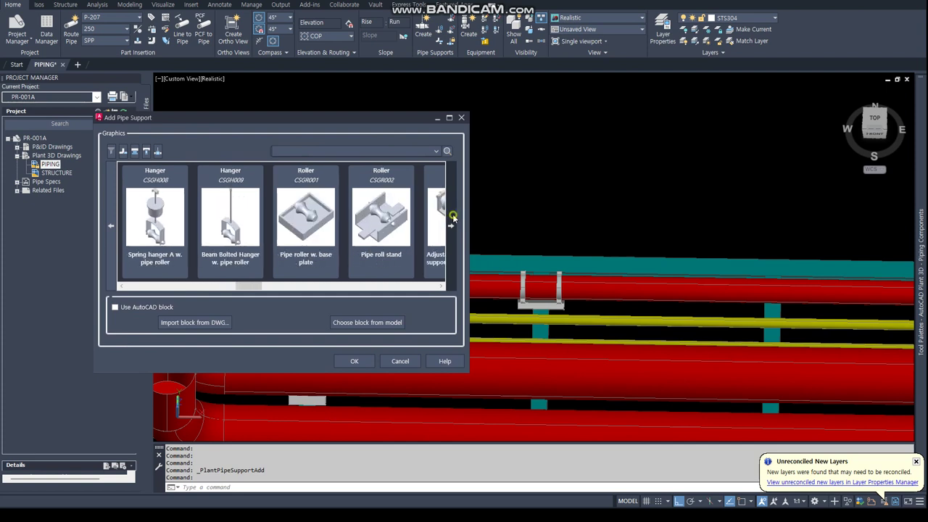
left_click(451, 218)
left_click(452, 218)
left_click(451, 218)
left_click(234, 222)
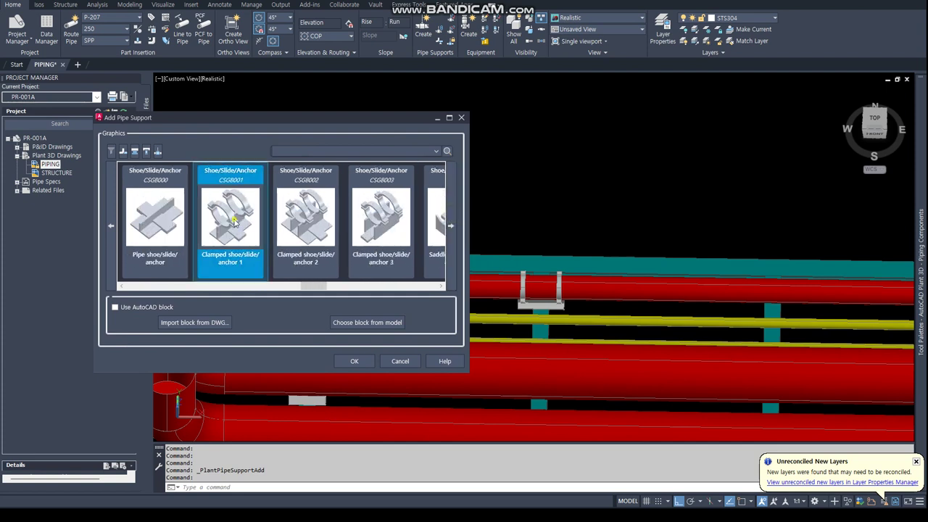
left_click(354, 361)
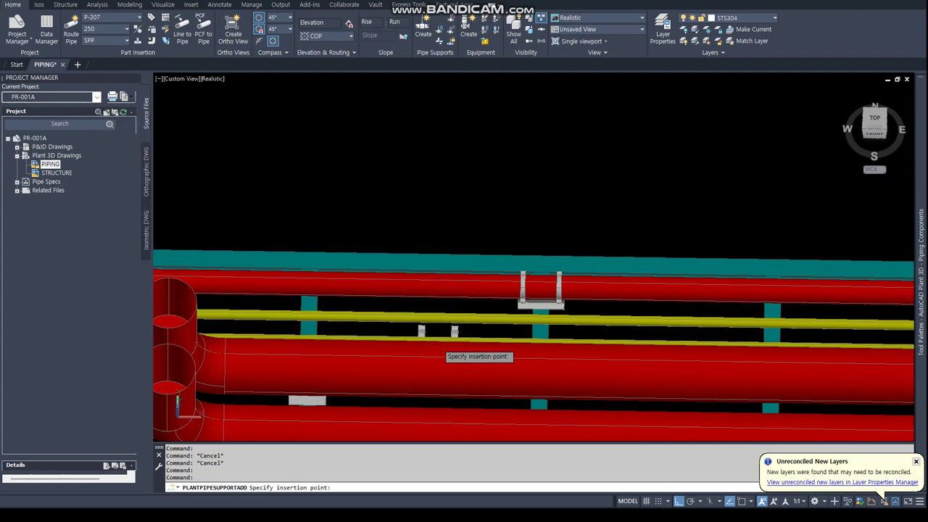
left_click(461, 487)
type("NEA")
Place the clamped shoe on the upper yellow pipe and bring up its actions
left_click(484, 319)
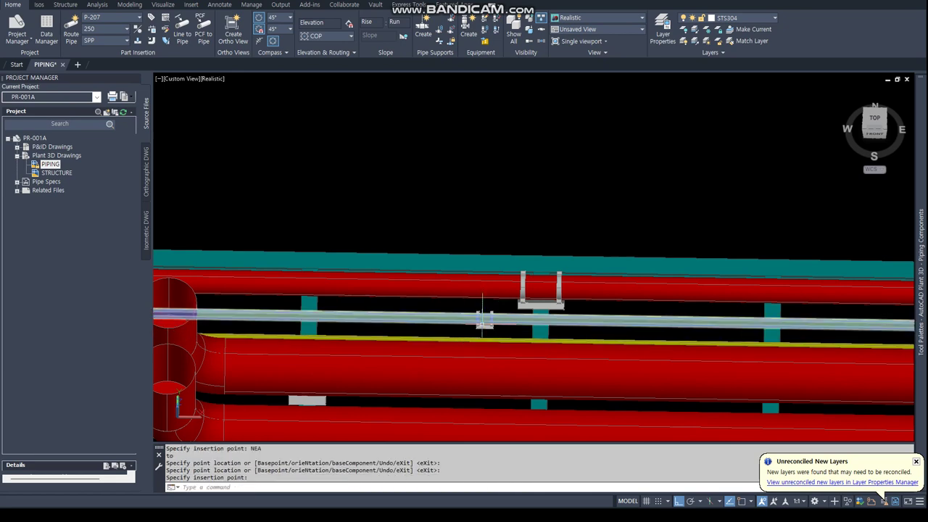
key("Return")
right_click(484, 319)
Open the clamped shoe's properties and set SL 300 and SW 150
left_click(533, 310)
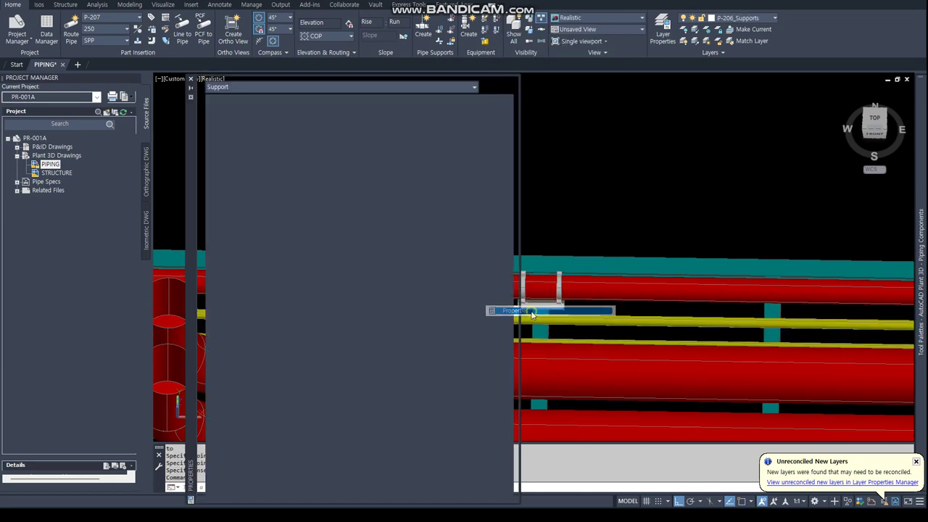
scroll(447, 371, "down", 5)
scroll(439, 312, "down", 2)
scroll(435, 290, "down", 4)
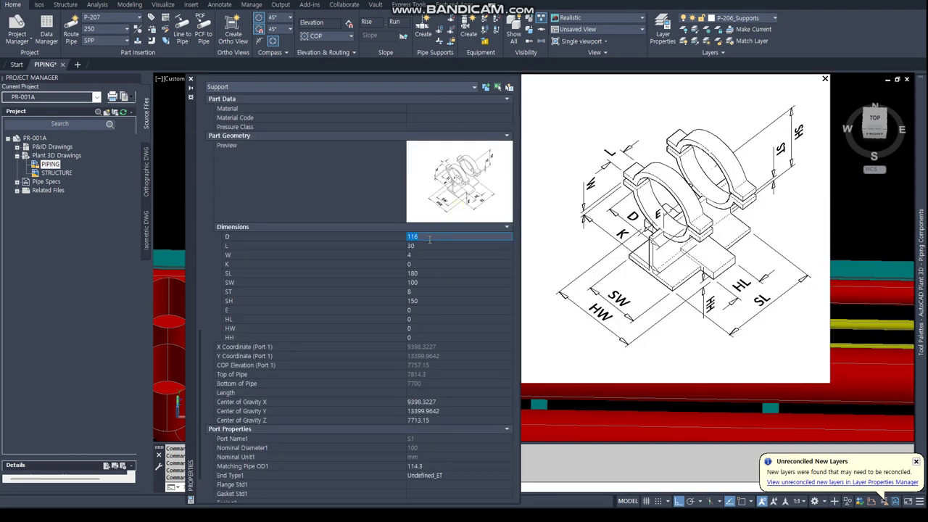
key("Tab")
key("Tab")
key("Tab")
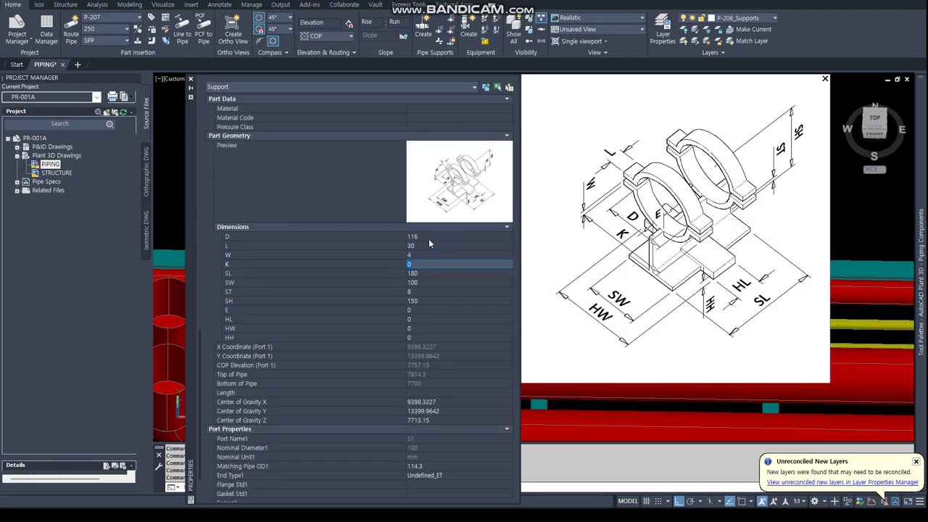
key("Tab")
type("300")
key("Tab")
type("150")
key("Tab")
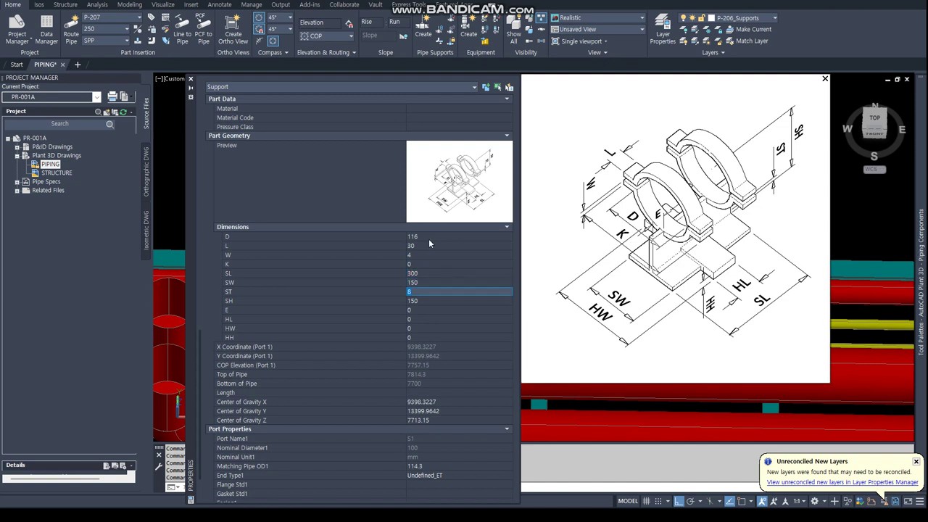
Set E 30 and SH 157.15, then close the properties palette
key("Tab")
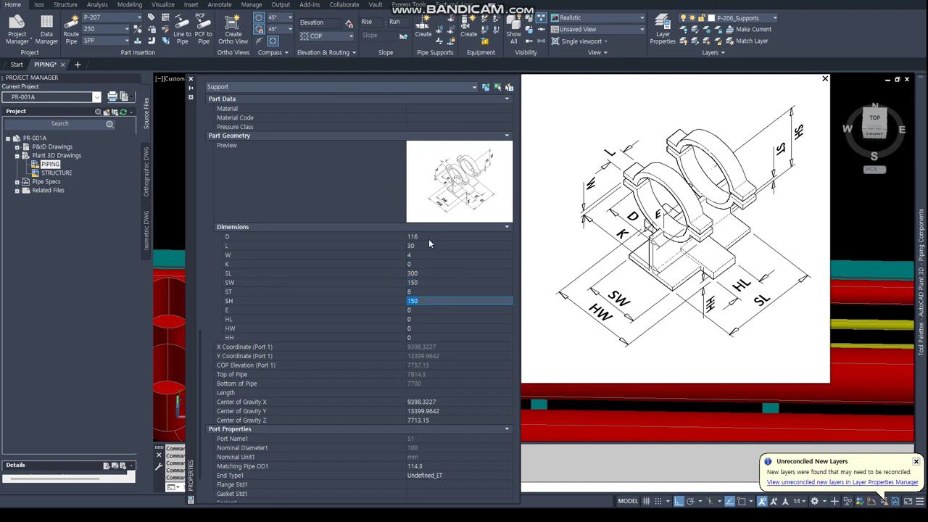
key("Tab")
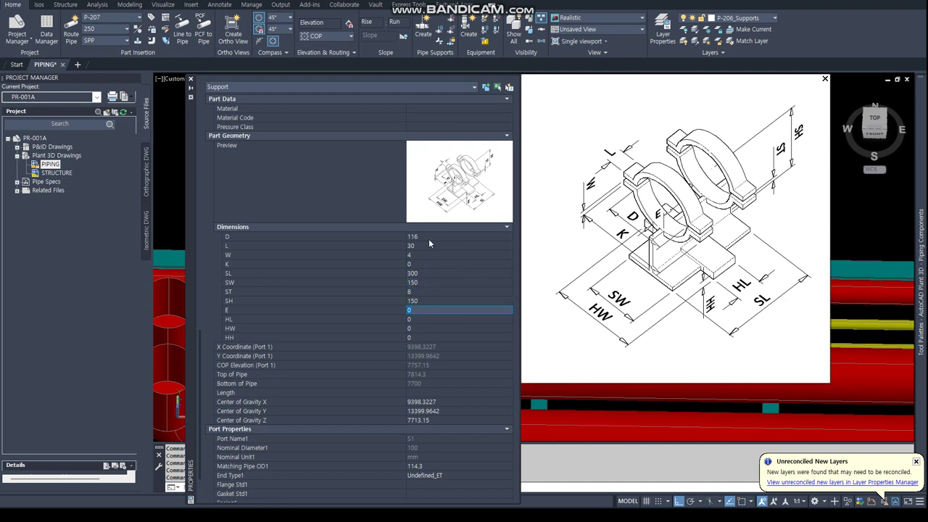
type("30")
key("Tab")
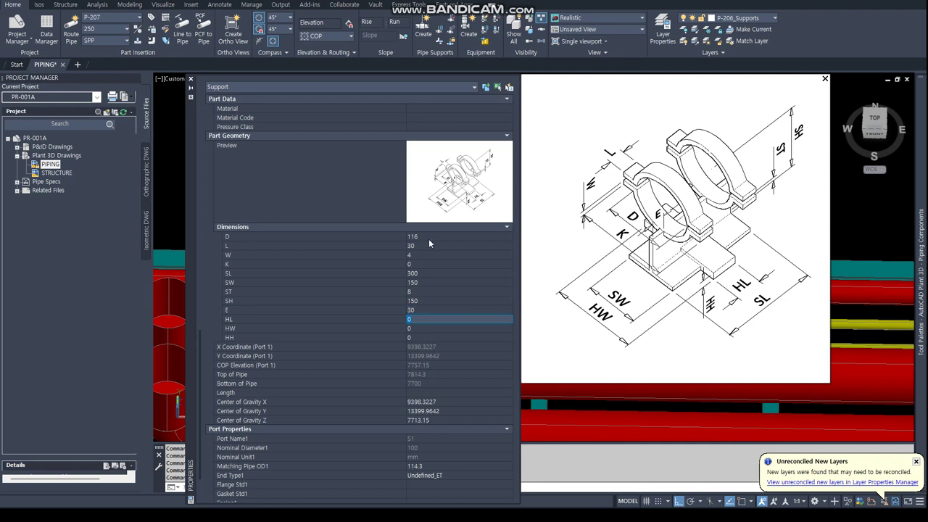
left_click(242, 301)
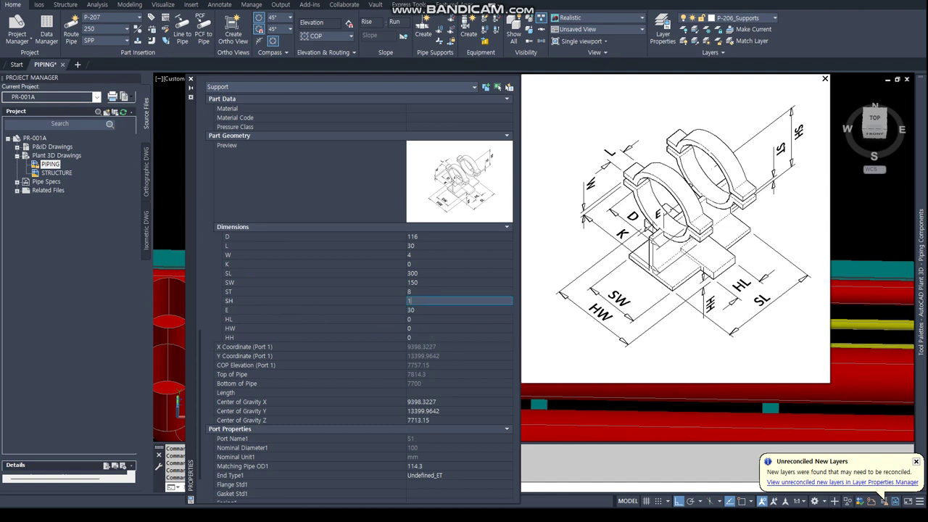
left_click(445, 302)
type("57.15")
left_click(447, 306)
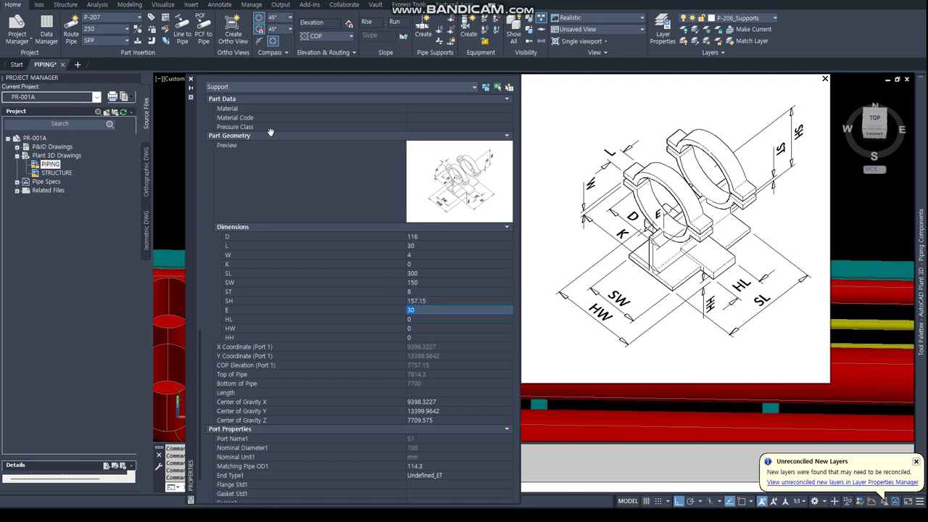
left_click(191, 79)
Clear the selection and orbit to a tilted front view of the supports
key("Escape")
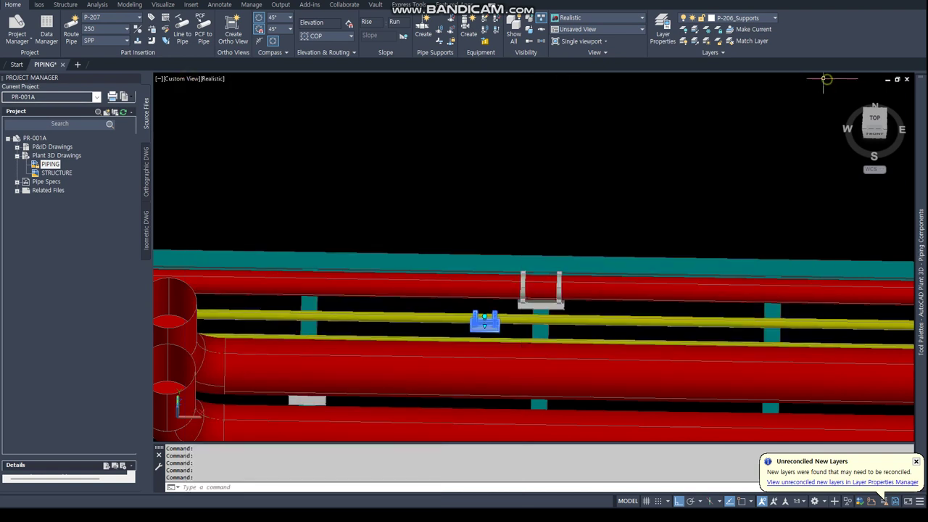
scroll(500, 341, "up", 2)
scroll(503, 344, "up", 2)
scroll(509, 348, "up", 2)
middle_click_drag(509, 349, 517, 360, "shift")
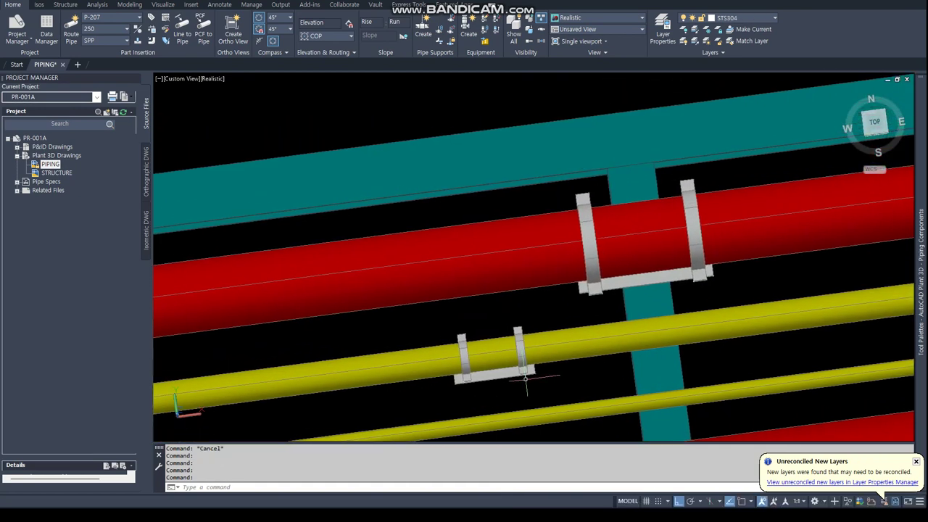
type("dist")
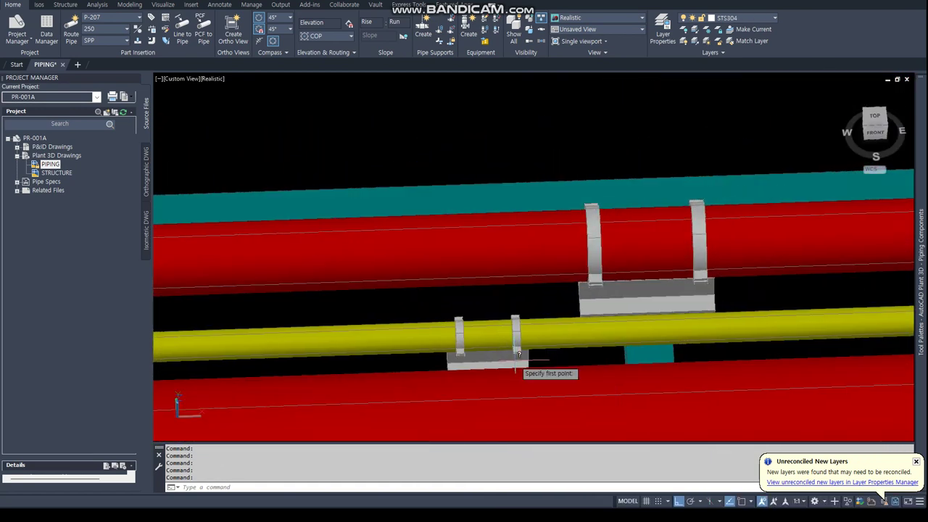
key("Return")
key("Escape")
key("Escape")
Measure DIST with node snaps from the new shoe to the larger support, selecting Delta X 601.7379
type("ist")
key("Return")
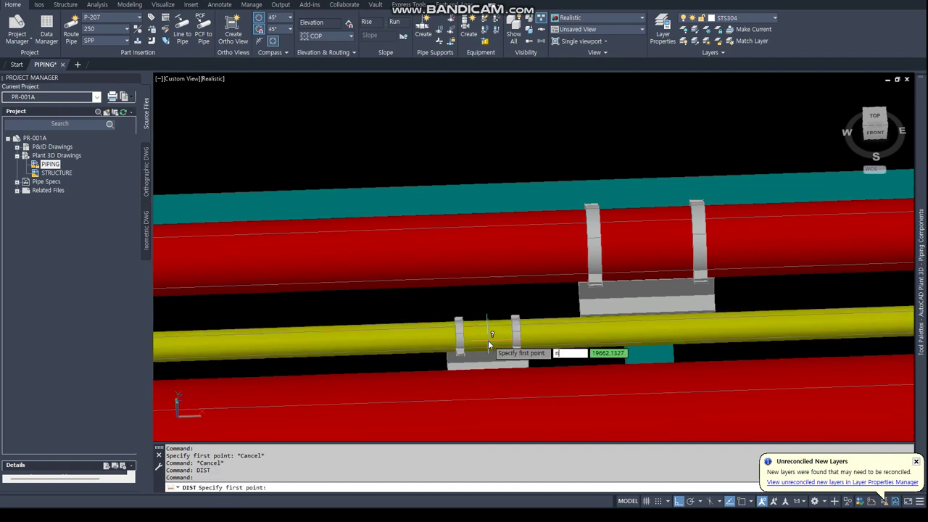
type("nod")
key("Return")
left_click(488, 341)
type("nod")
left_click(645, 243)
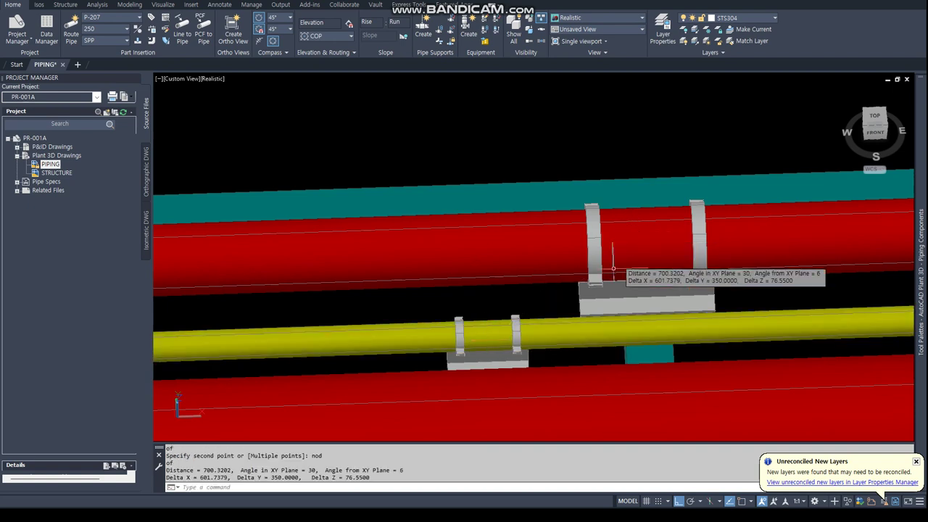
mouse_move(200, 477)
left_mouse_down()
mouse_move(231, 470)
mouse_move(228, 477)
left_mouse_up()
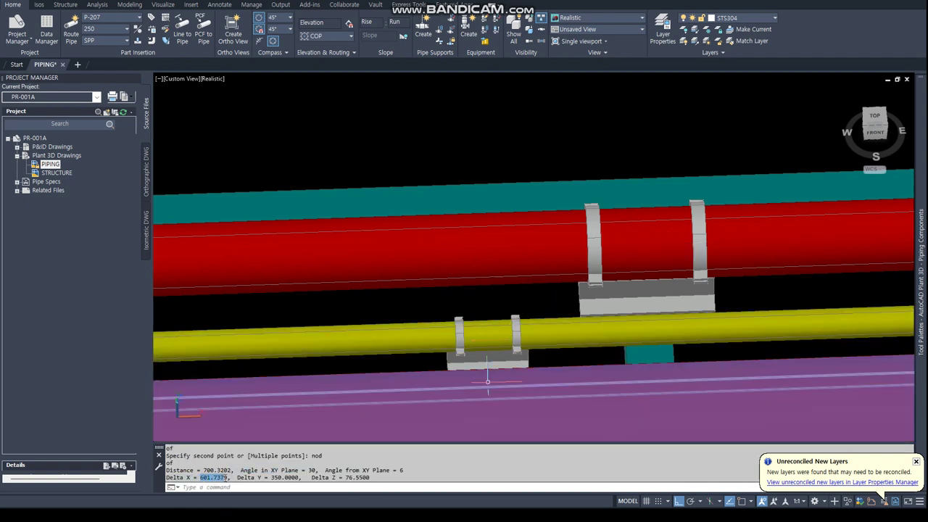
Copy 601.7379 and move the new shoe support by that pasted distance
right_click(208, 482)
left_click(232, 422)
left_click(485, 368)
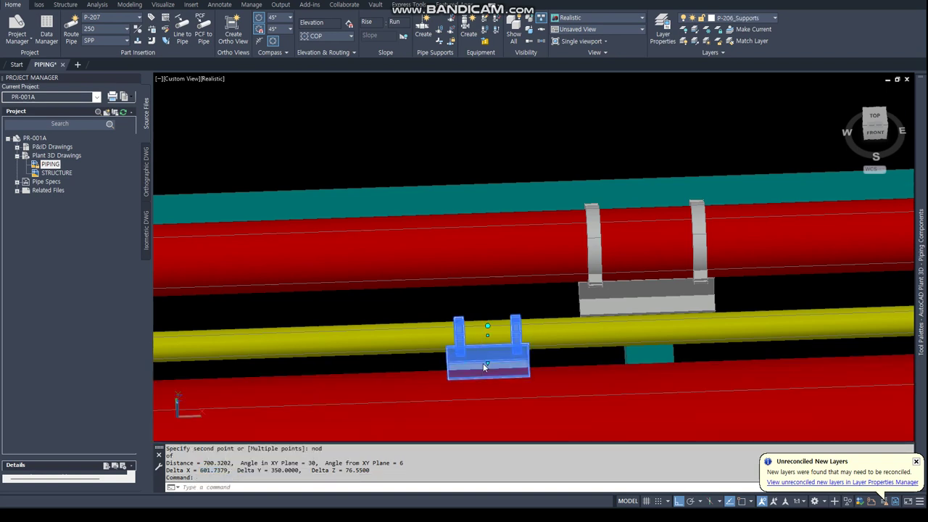
right_click(485, 368)
left_click(508, 181)
left_click(174, 364)
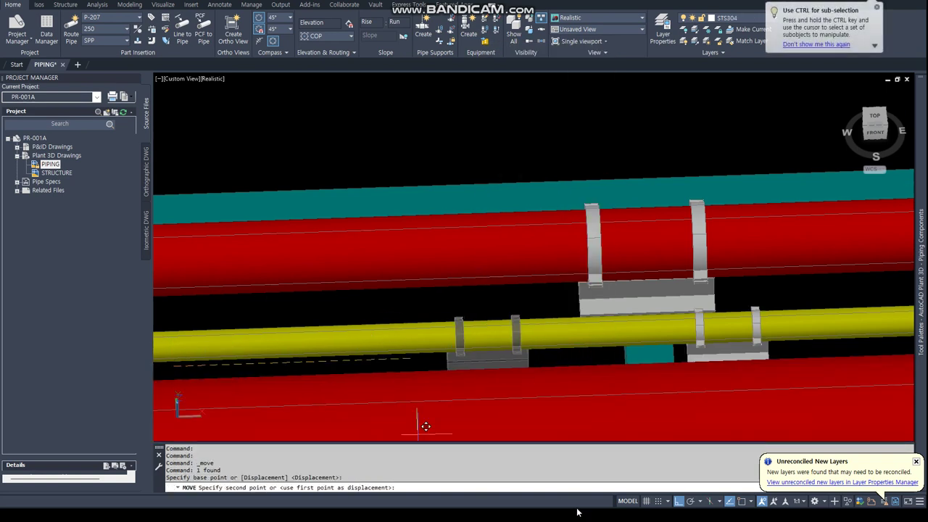
right_click(551, 487)
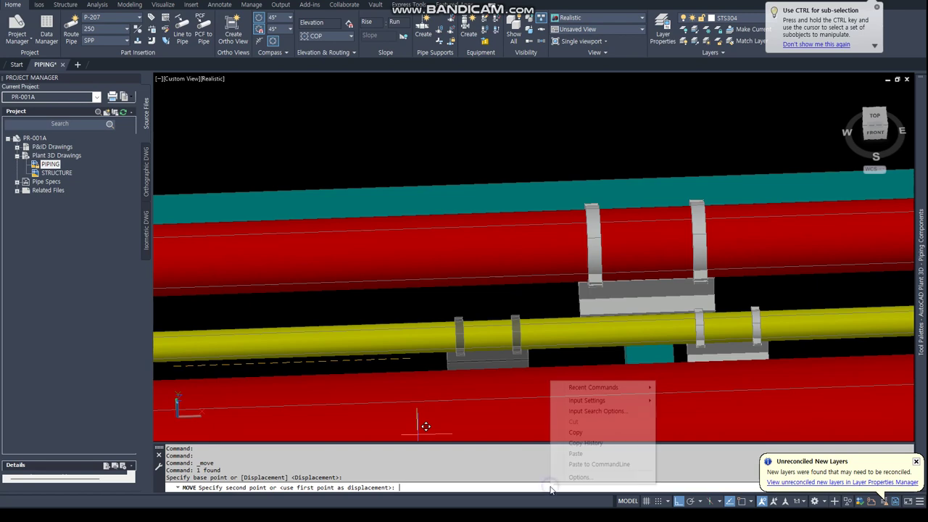
left_click(592, 455)
key("Return")
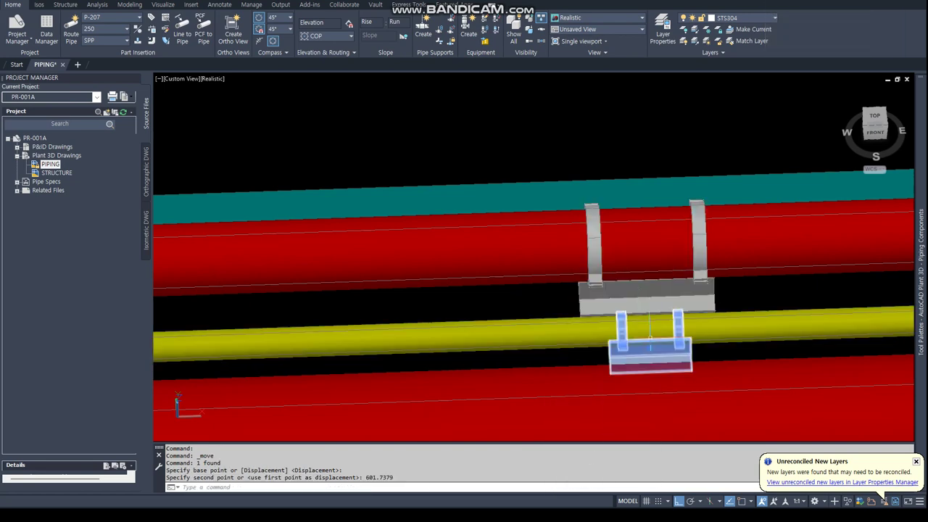
Select the moved shoe, try connecting it to the adjacent pipe, then cancel
scroll(651, 391, "up", 2)
scroll(650, 391, "up", 3)
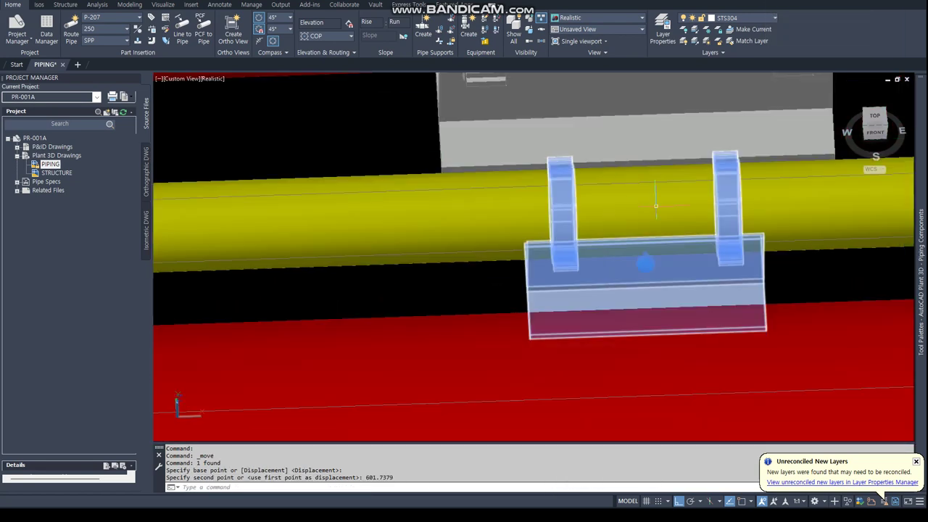
left_click(742, 284)
right_click(744, 283)
left_click(792, 275)
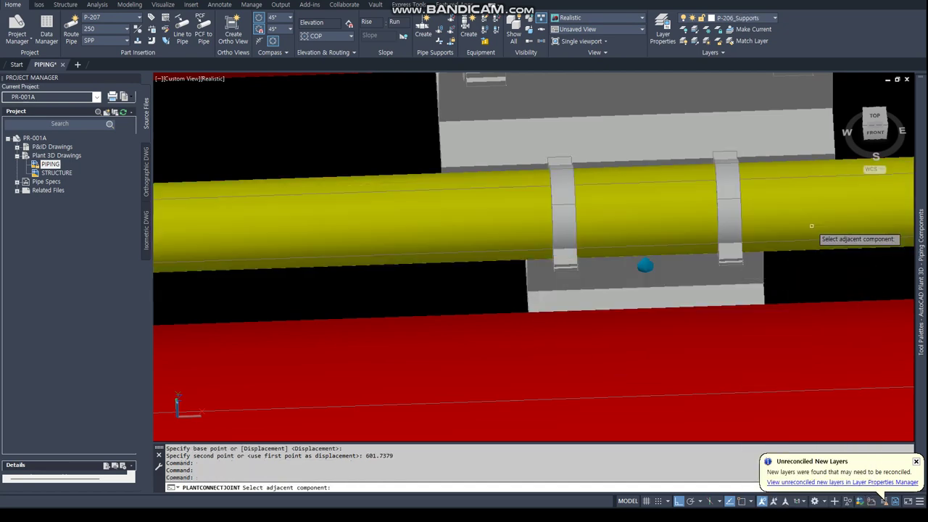
scroll(650, 279, "down", 5)
key("Escape")
Open a rack-end support's properties and dock the palette beside the project tree
middle_click_drag(650, 281, 450, 290, "shift")
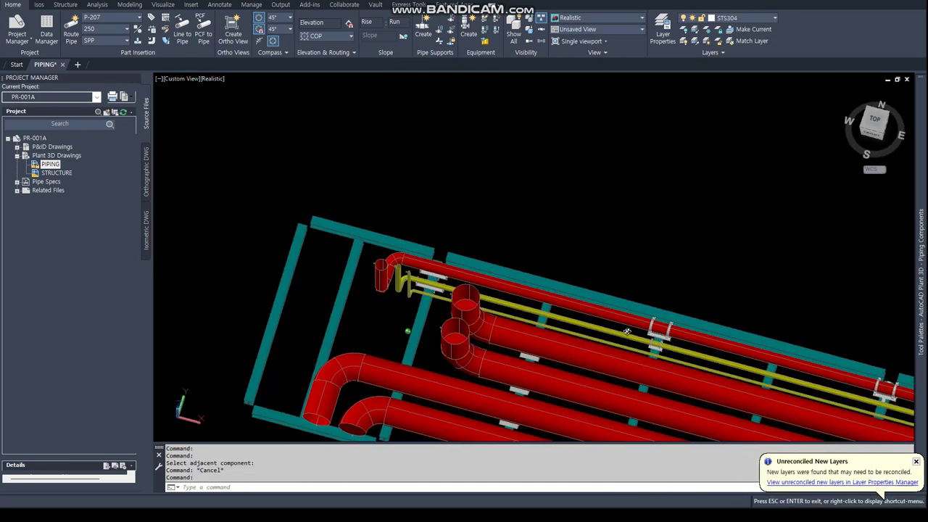
left_click(428, 284)
right_click(436, 293)
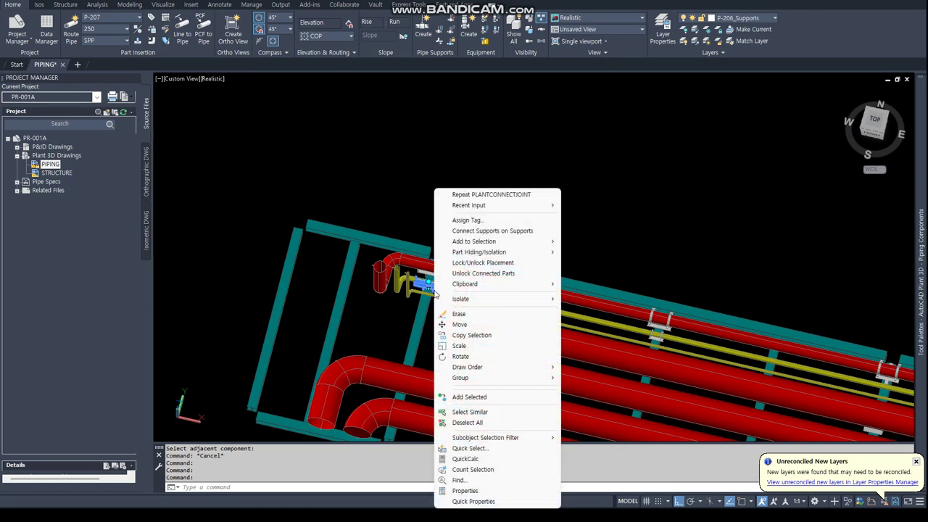
left_click(465, 491)
left_click_drag(193, 230, 160, 227)
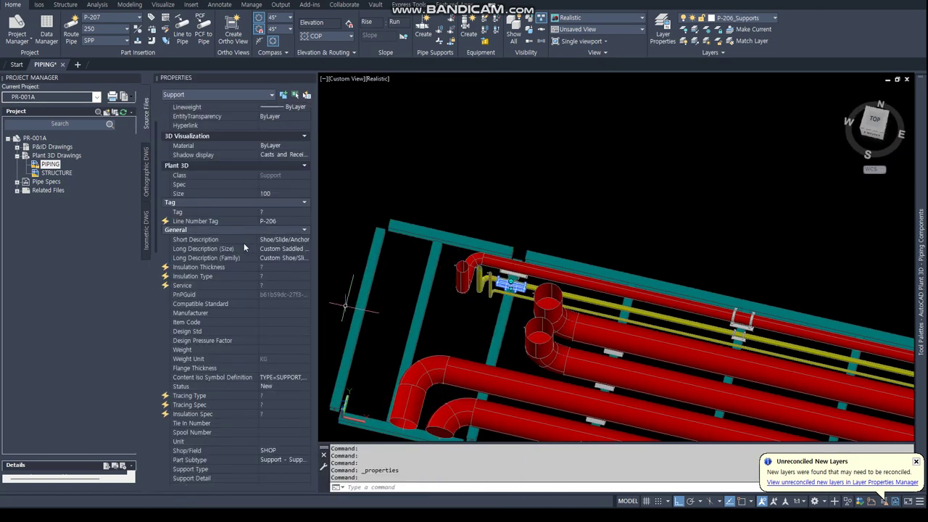
Check the pipe and supports carry Line Number Tag P-206, then switch to the top view
key("Escape")
key("Escape")
left_click(652, 314)
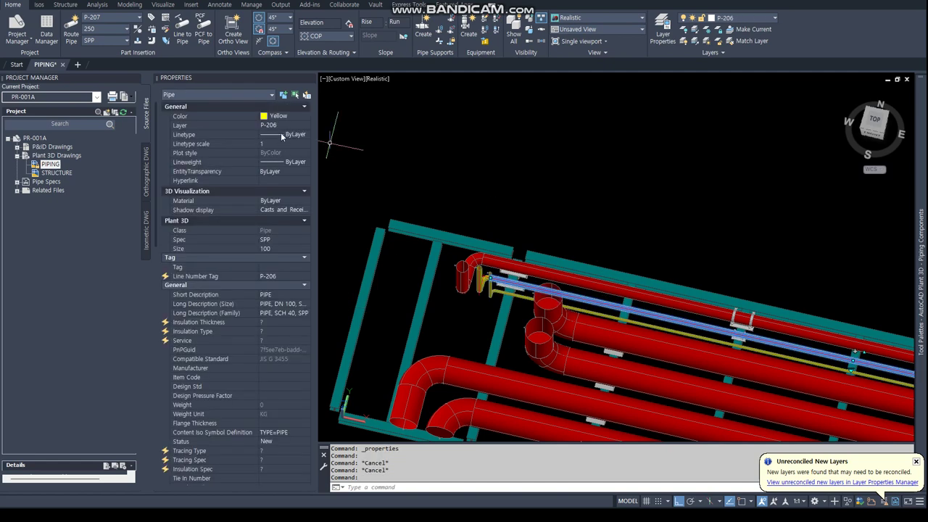
key("Escape")
left_click(512, 282)
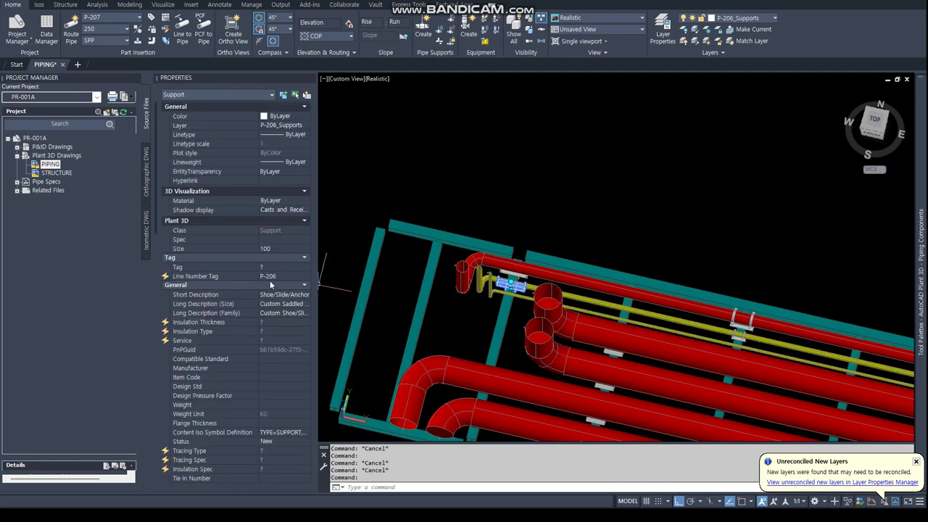
key("Escape")
left_click(743, 323)
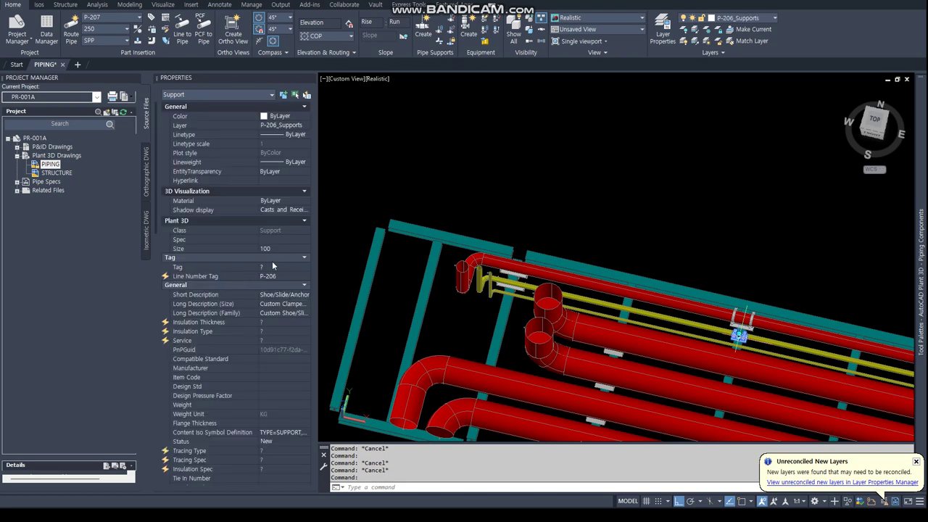
key("Escape")
left_click(875, 123)
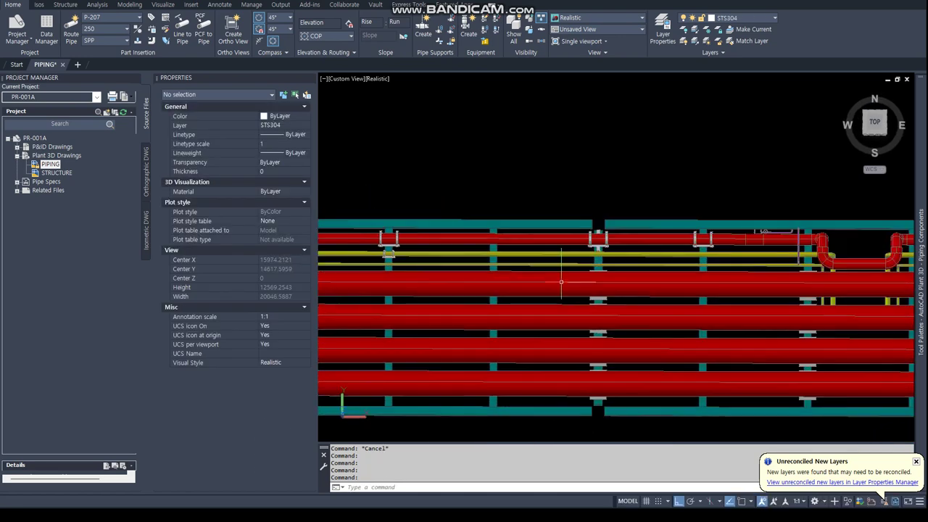
Reload the PIPING-plan external reference and show its full plan layout from the Top view
left_click(387, 250)
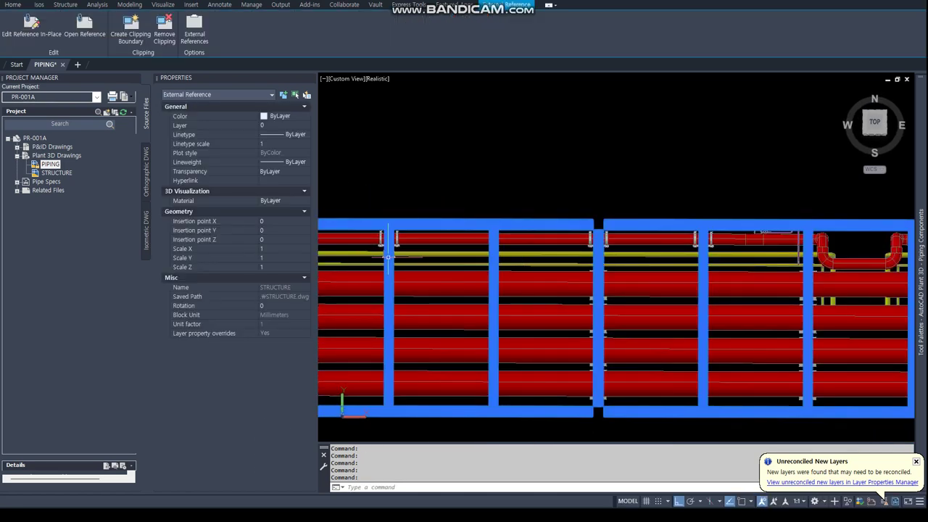
key("Escape")
mouse_move(388, 250)
middle_mouse_down("shift")
mouse_move(510, 338)
mouse_move(324, 236)
middle_mouse_up("shift")
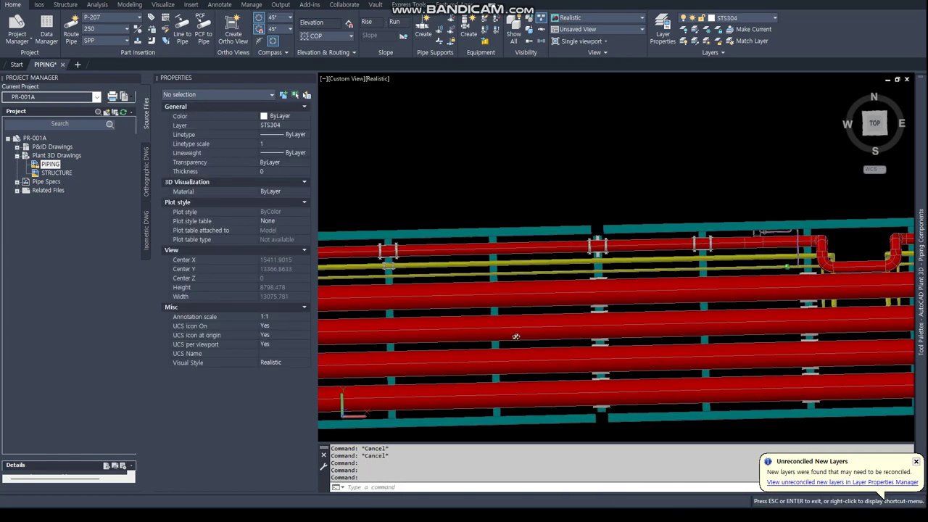
scroll(326, 239, "down", 3)
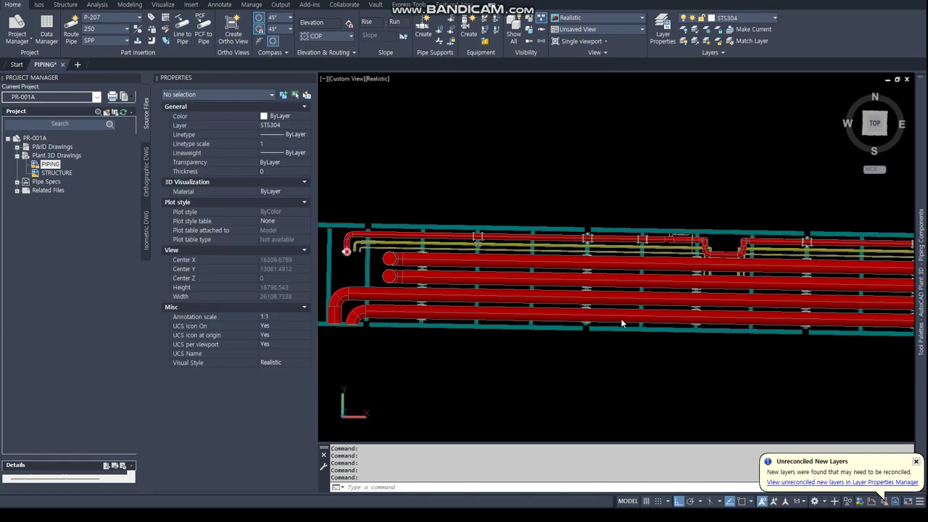
scroll(492, 243, "up", 3)
type("xre")
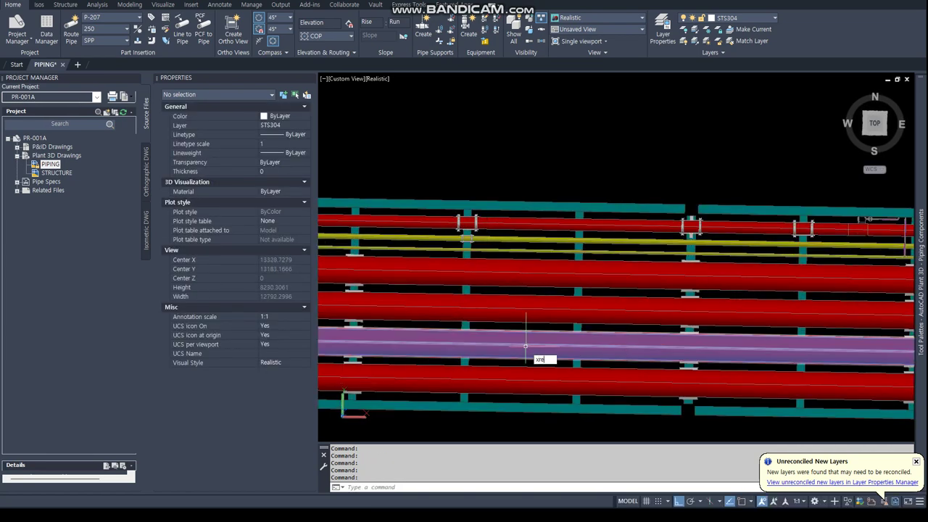
type("f")
key("Return")
right_click(27, 413)
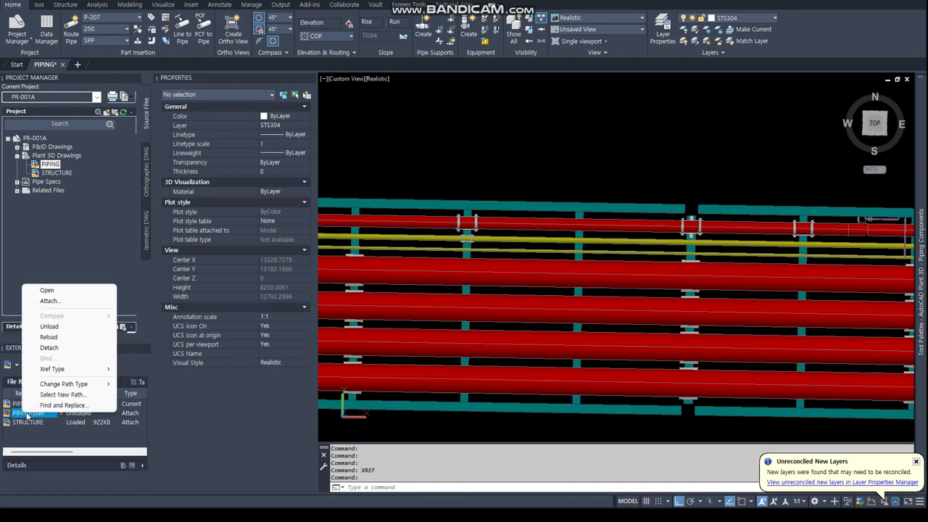
left_click(49, 337)
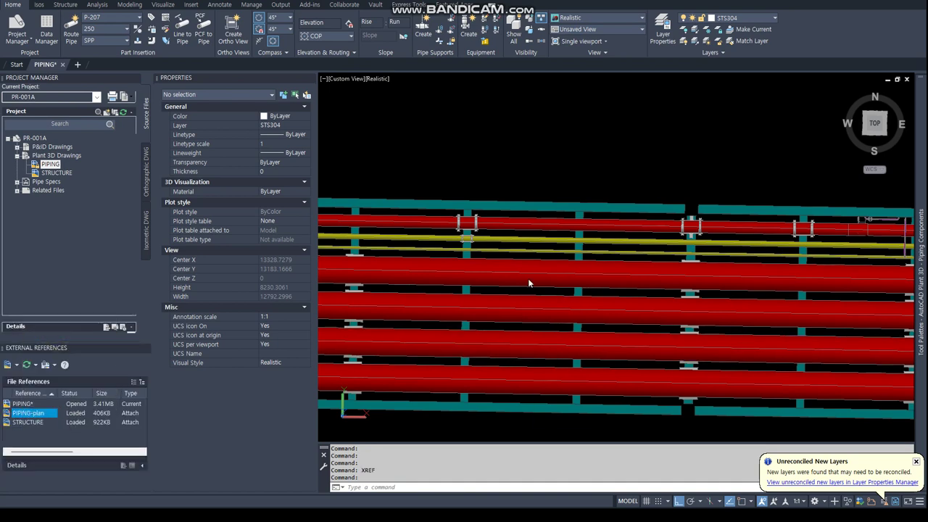
left_click(874, 123)
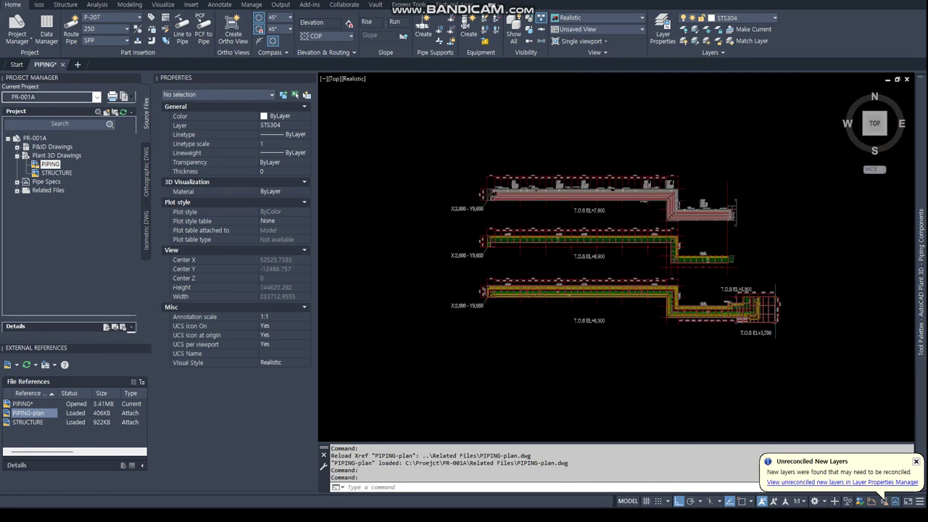
Start copying the clamped shoe support on the top rack pipe from a nearest-snap base point
scroll(502, 304, "up", 2)
scroll(501, 305, "up", 2)
scroll(502, 304, "up", 3)
scroll(501, 305, "up", 3)
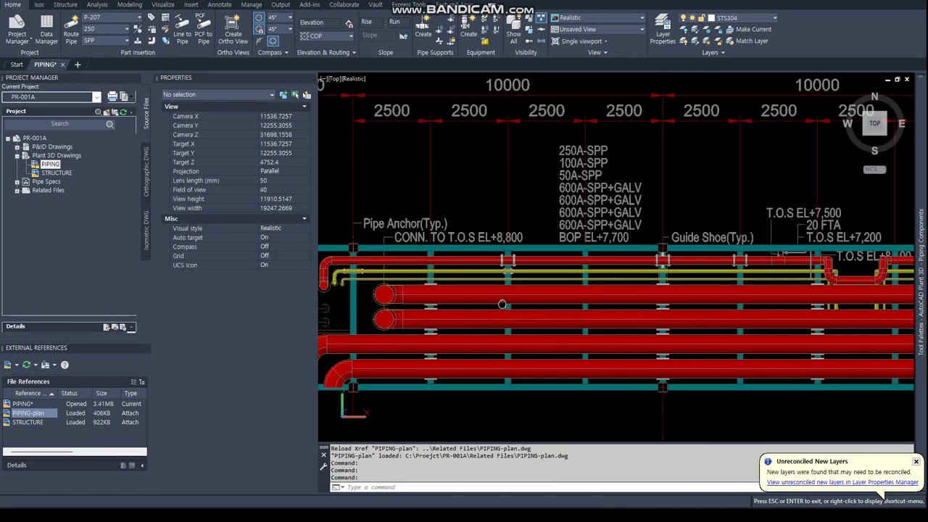
middle_click_drag(502, 305, 383, 319)
left_click(380, 311)
right_click(379, 310)
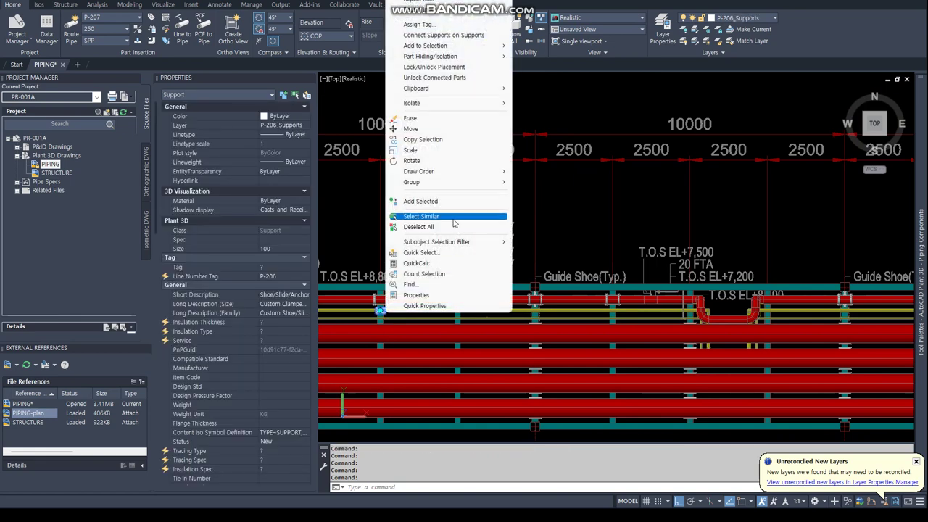
left_click(418, 140)
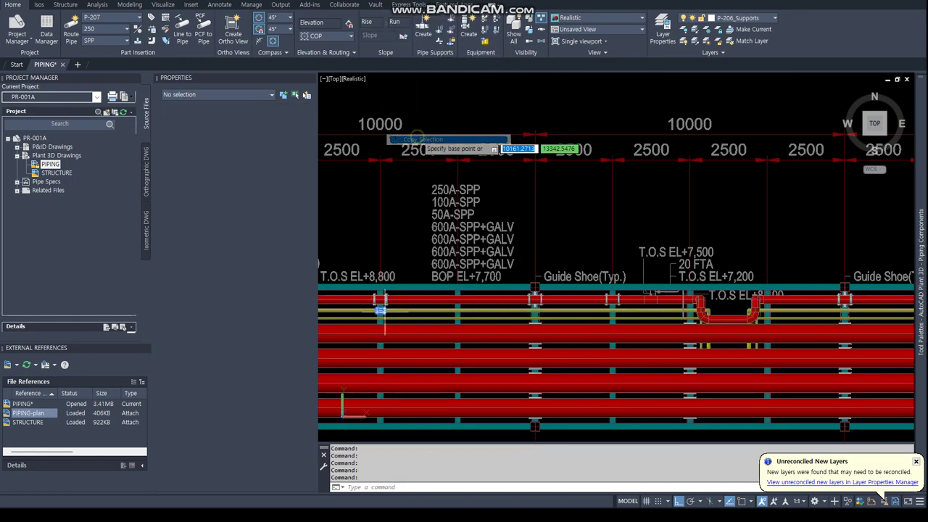
type("nea")
key("Return")
left_click(381, 244)
Place the first support copies perpendicular to the nearby Guide Shoe marks on the pipe
type("per")
key("Return")
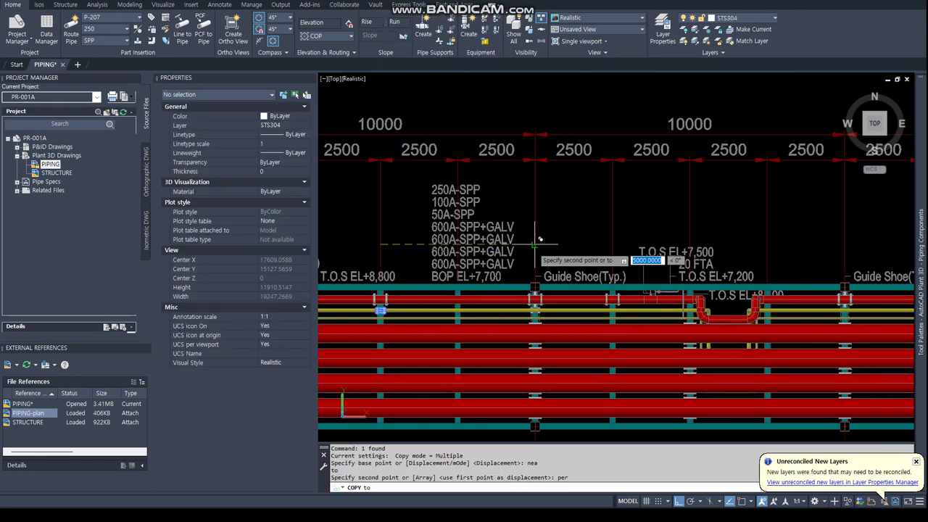
left_click(522, 246)
middle_click_drag(631, 264, 519, 271)
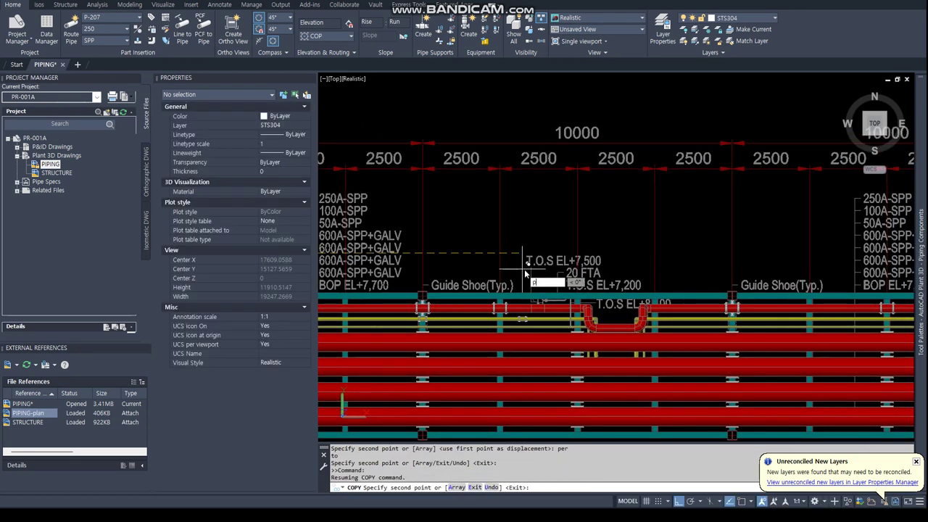
type("er")
key("Return")
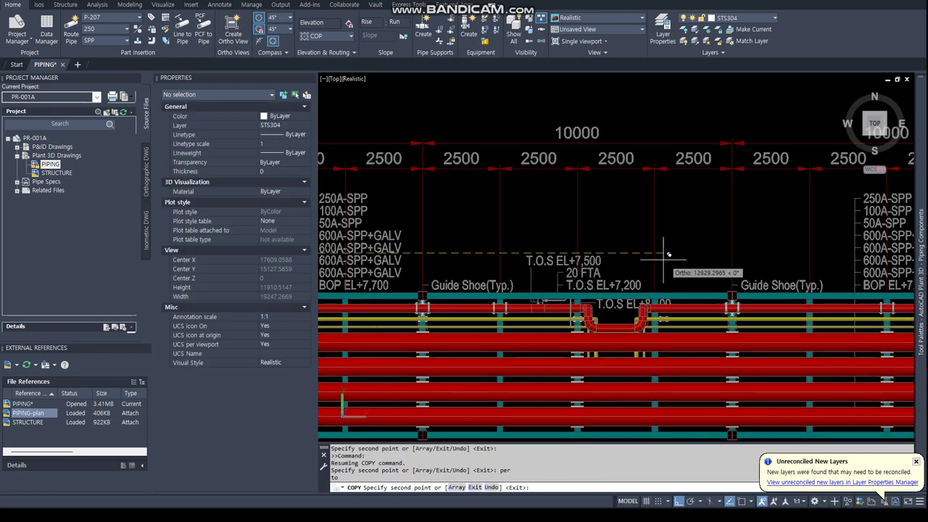
middle_click_drag(668, 254, 539, 260)
type("per")
key("Return")
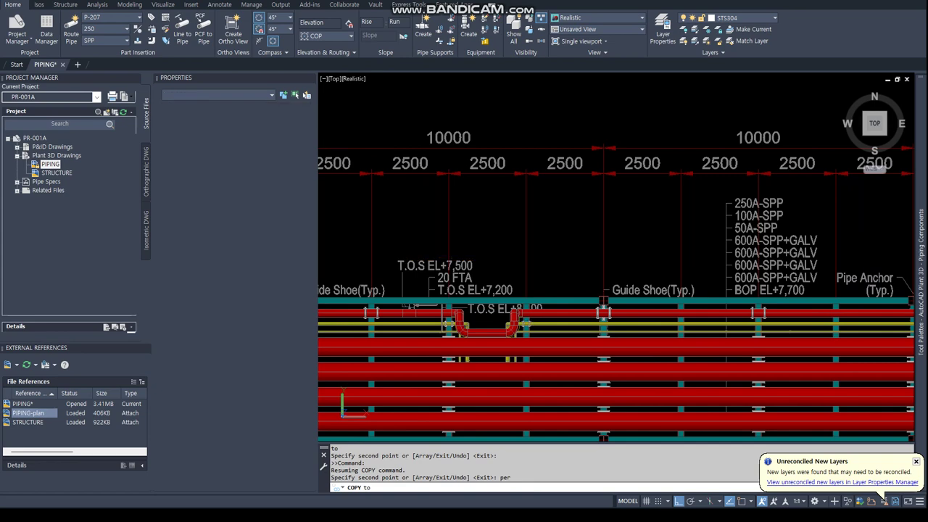
left_click(601, 259)
Place further perpendicular-snapped support copies at the Guide Shoe marks in the following rack bays
middle_click_drag(720, 265, 445, 280)
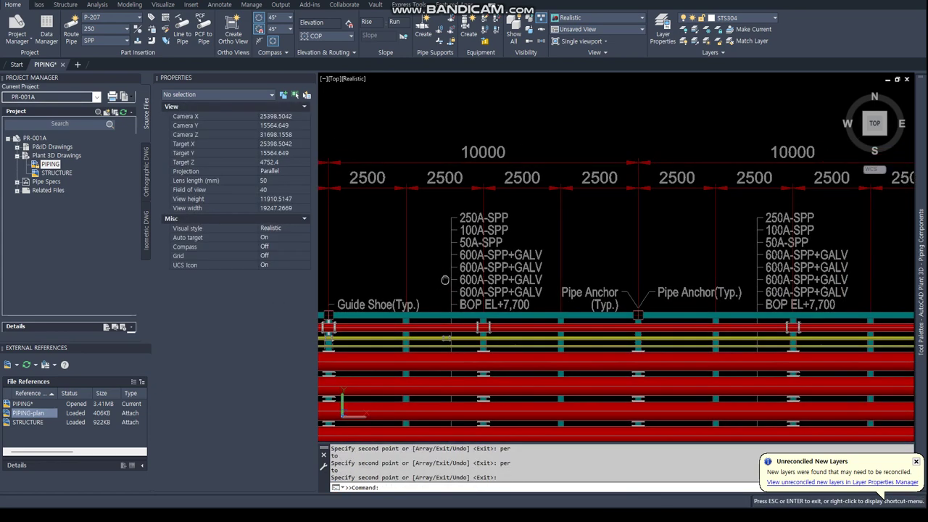
type("pe")
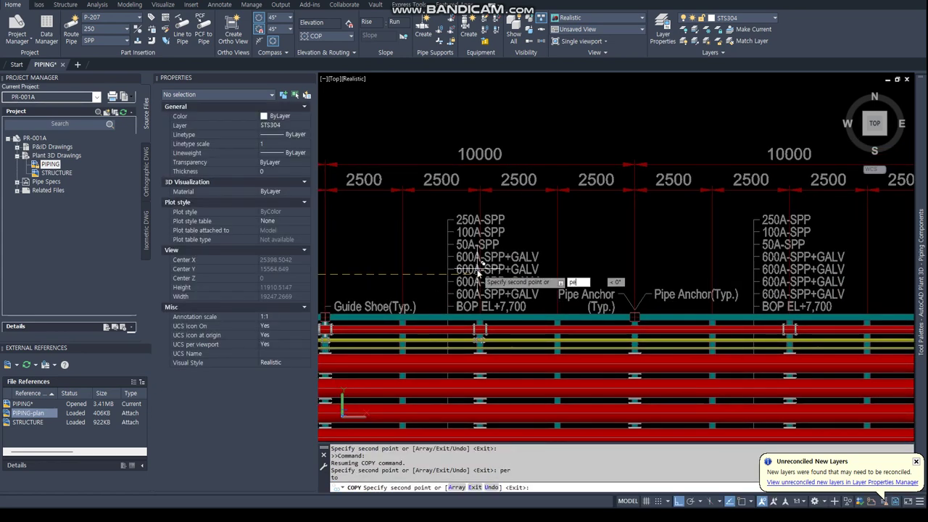
type("r")
key("Return")
left_click(635, 252)
middle_click_drag(807, 255, 520, 271)
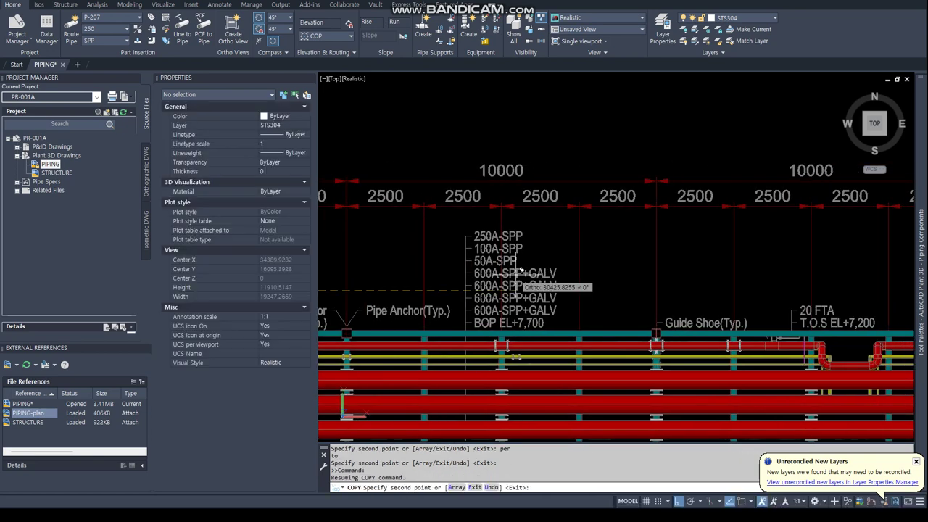
type("er")
key("Return")
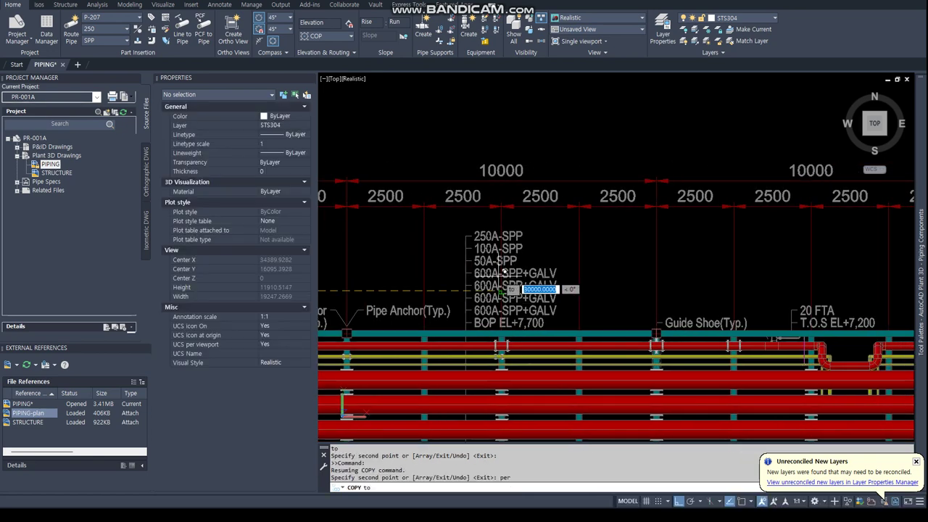
left_click(506, 272)
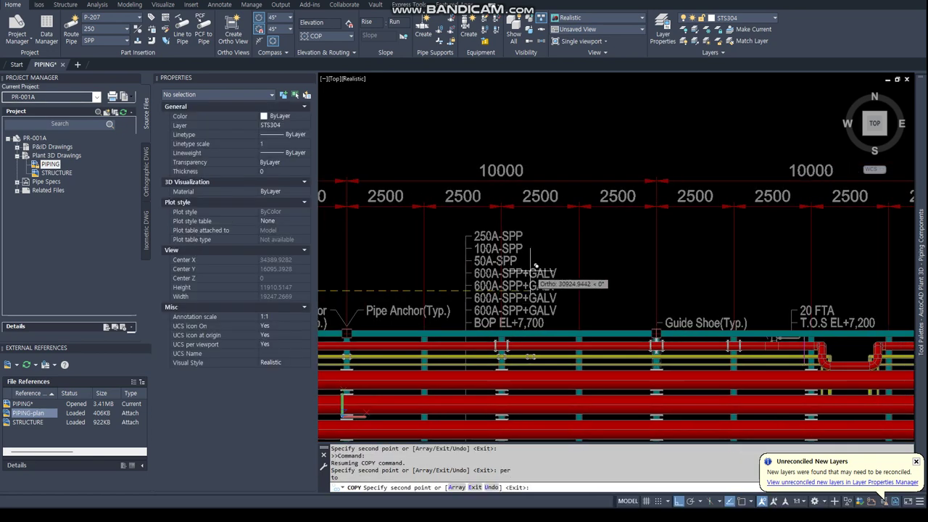
type("per")
key("Return")
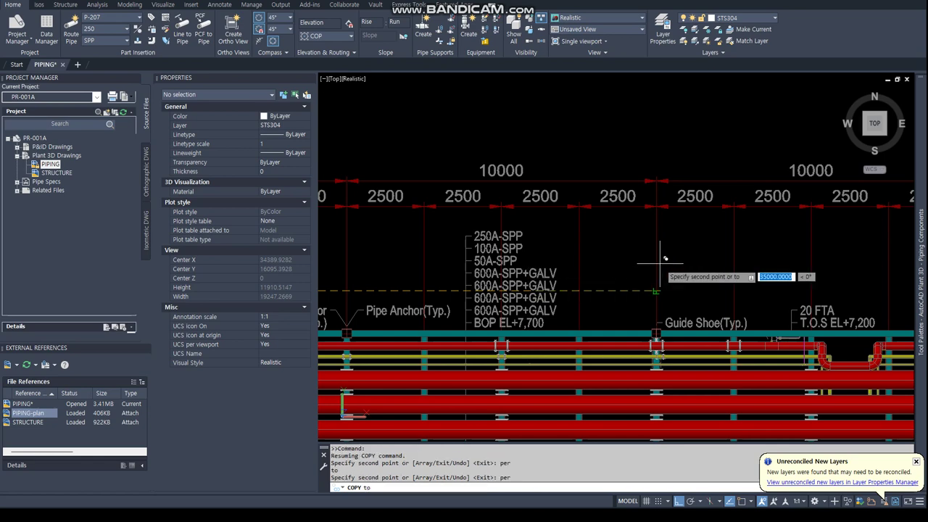
left_click(662, 256)
middle_click_drag(662, 256, 436, 223)
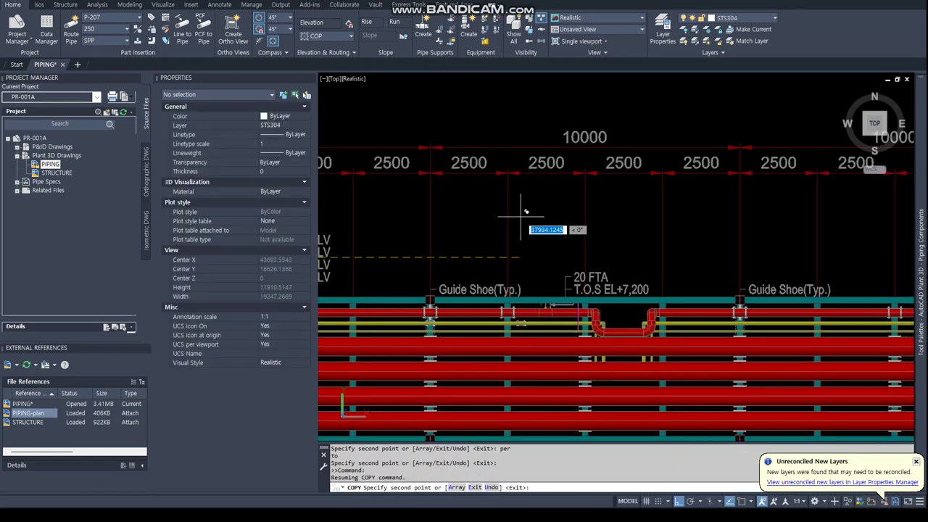
type("per")
key("Return")
left_click(575, 203)
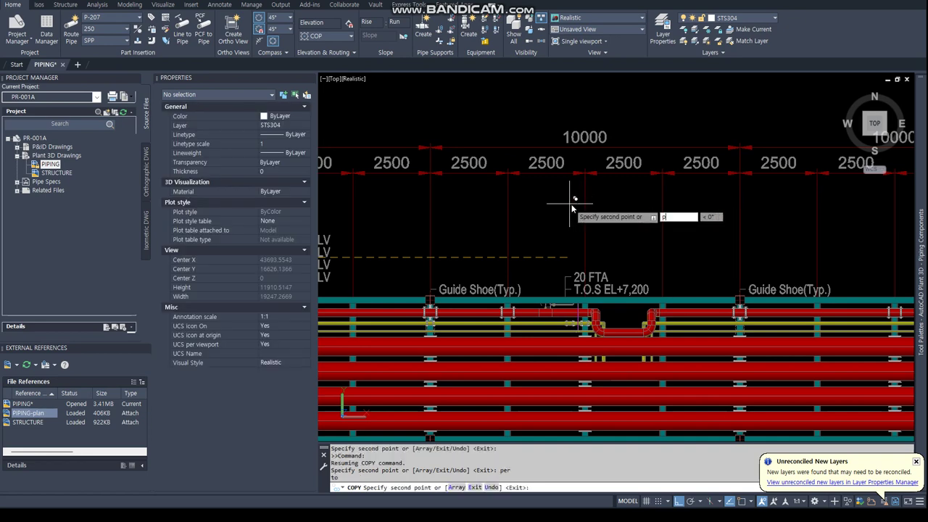
Place the final support copy at the rack-end location near the pipe bends and finish copying
type("per")
key("Return")
middle_click_drag(669, 227, 462, 215)
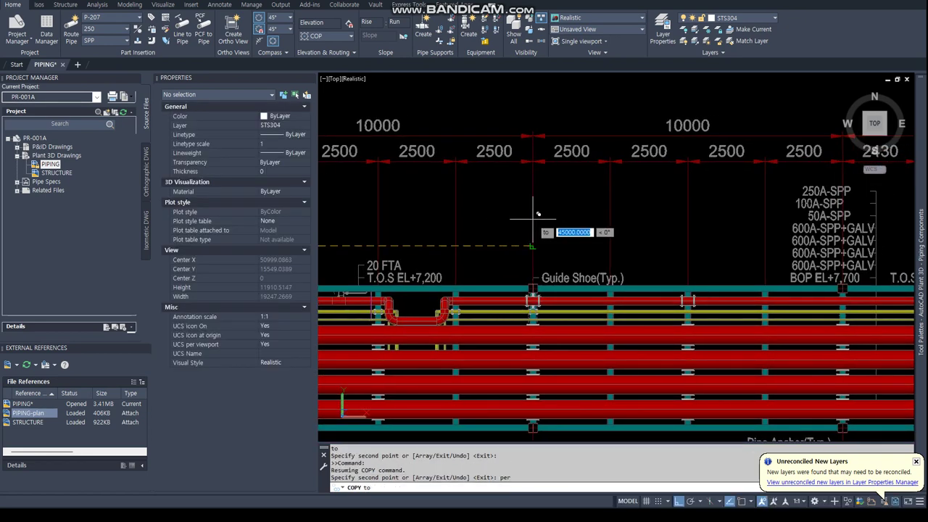
middle_click_drag(533, 218, 372, 203)
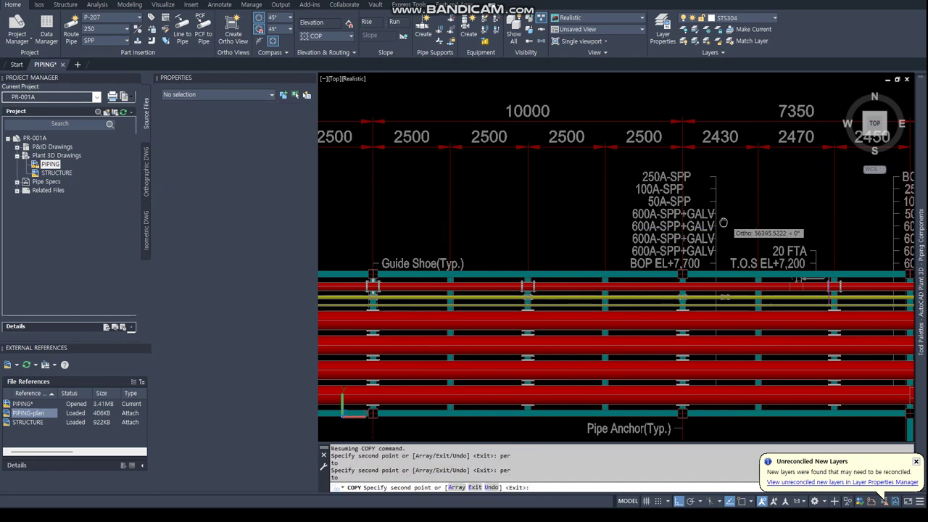
middle_click_drag(692, 215, 489, 215)
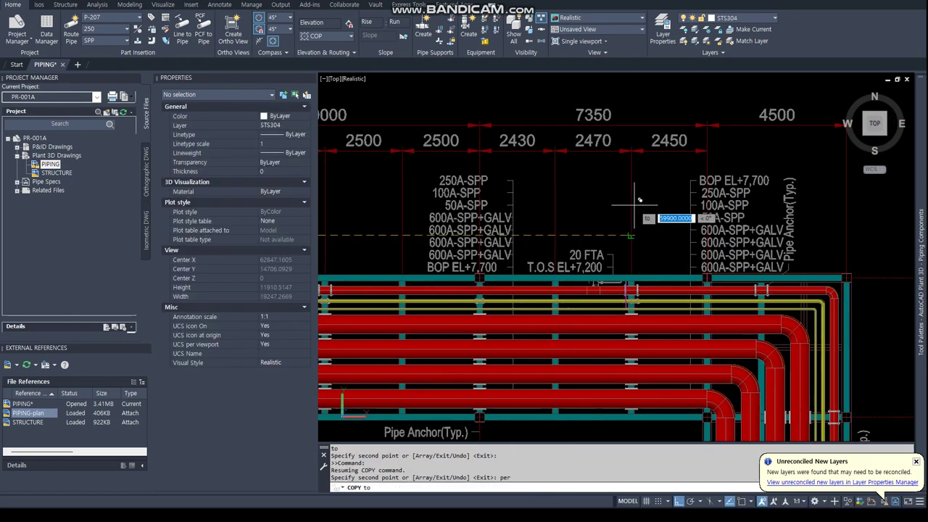
left_click(716, 218)
type("per")
key("Return")
middle_click_drag(732, 221, 606, 230)
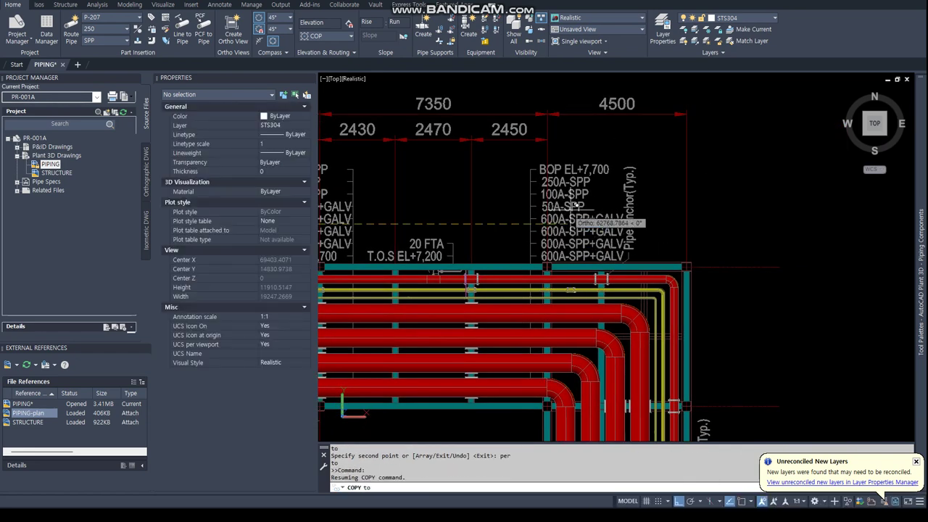
key("Escape")
key("Escape")
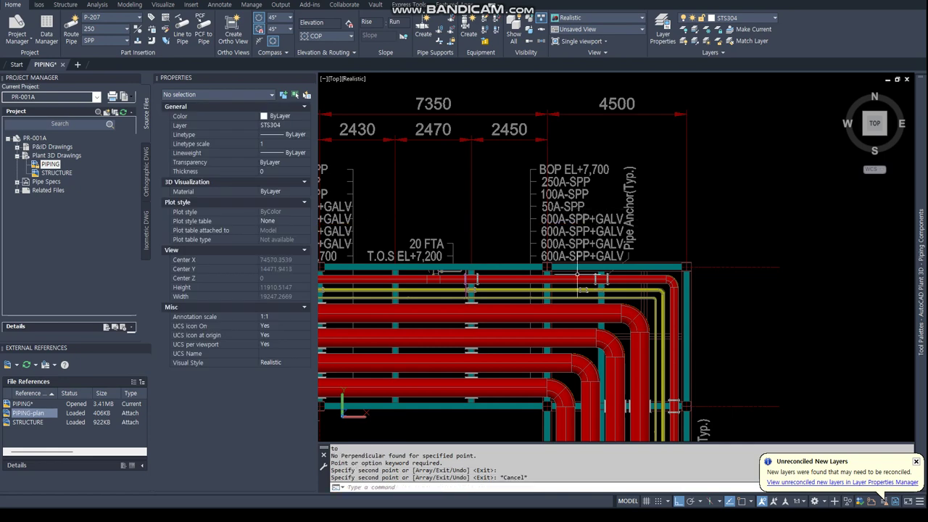
scroll(551, 239, "up", 3)
scroll(515, 268, "up", 5)
type("VS")
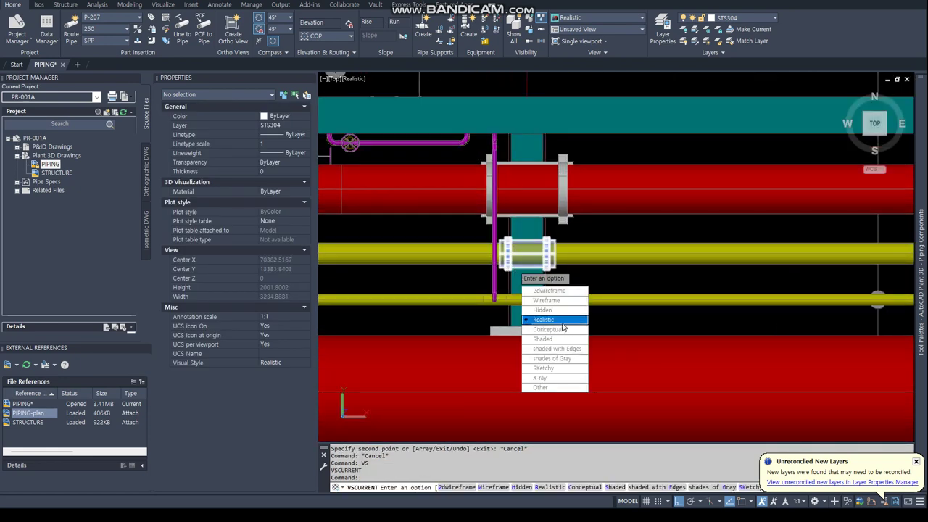
Switch the model's visual style to 2D Wireframe
key("Return")
type("2")
key("Return")
scroll(636, 253, "up", 3)
scroll(636, 253, "down", 2)
scroll(636, 253, "down", 4)
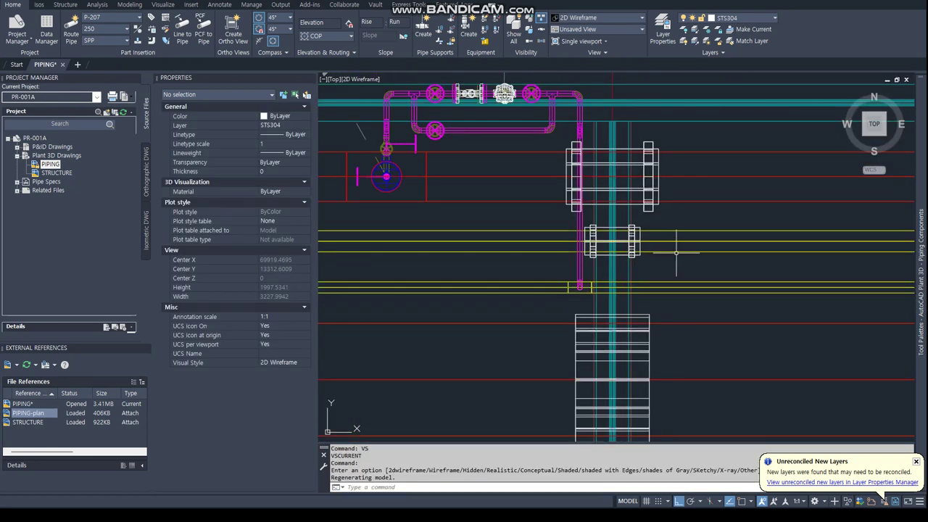
left_click(678, 250)
right_click(673, 255)
key("Escape")
key("Escape")
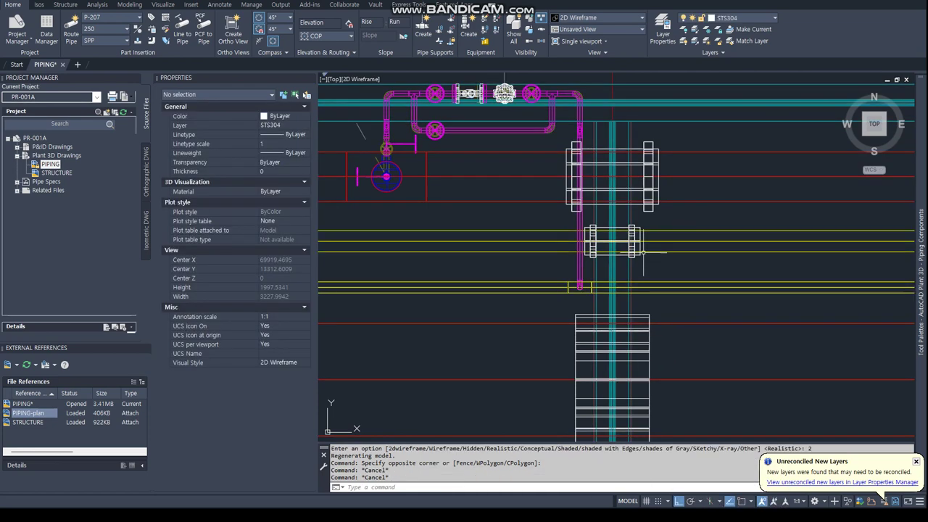
Select the entire P-206 line number, review it along the rack, then clear the selection
left_click(650, 250)
right_click(652, 255)
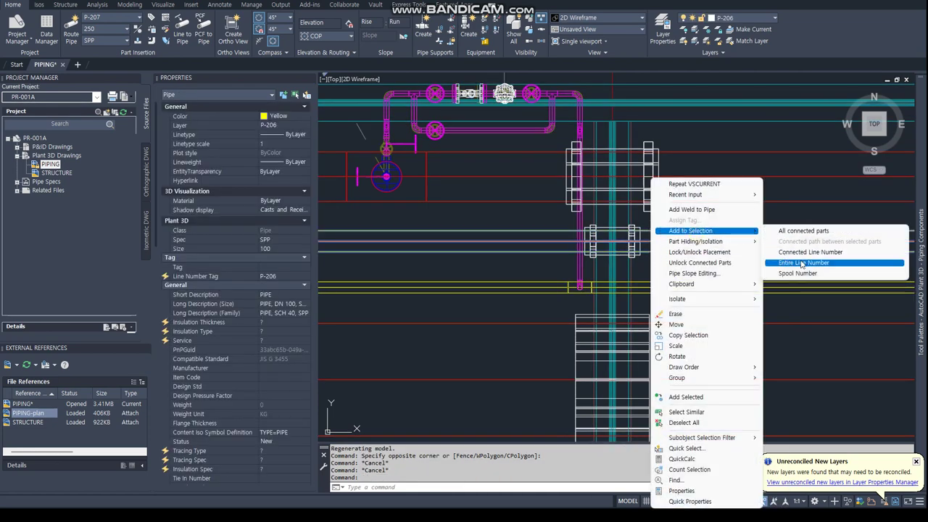
left_click(798, 264)
scroll(550, 268, "down", 5)
middle_click_drag(533, 269, 623, 277)
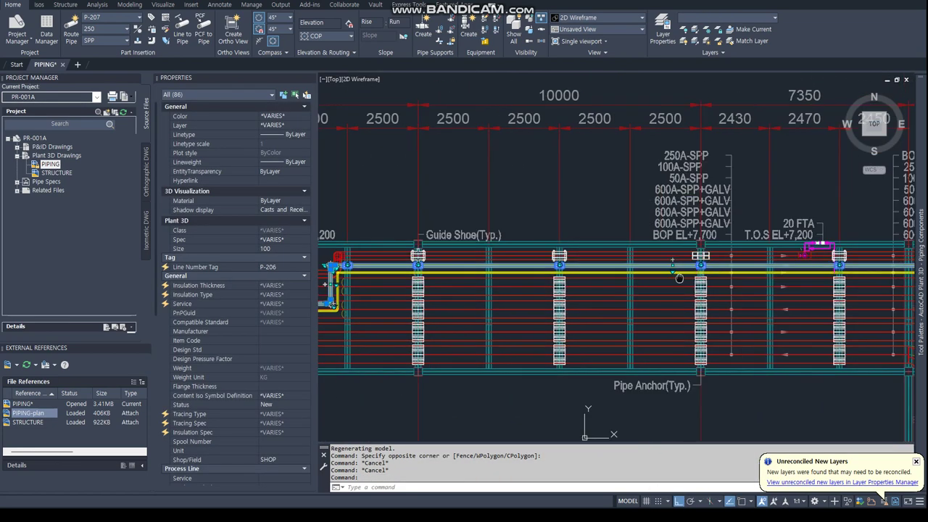
middle_click_drag(493, 271, 562, 283)
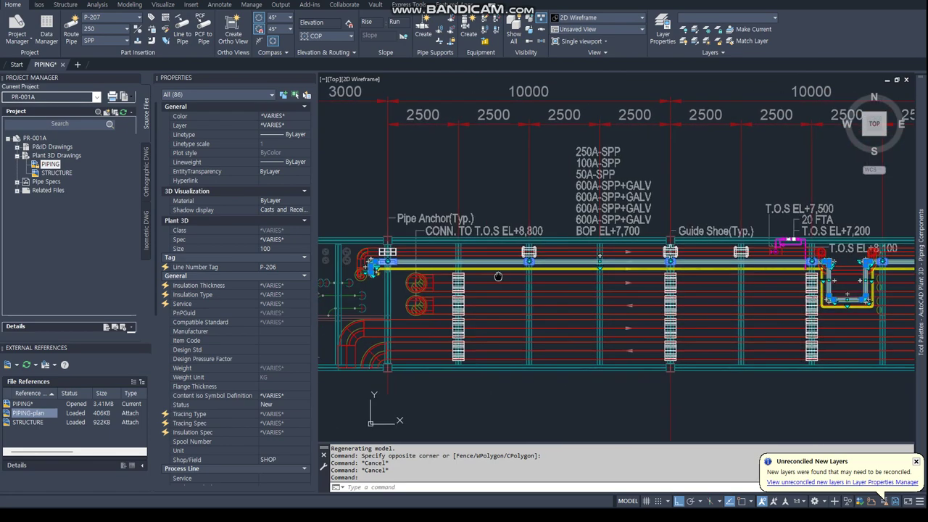
middle_click_drag(561, 282, 371, 277)
scroll(746, 234, "up", 4)
scroll(745, 233, "up", 2)
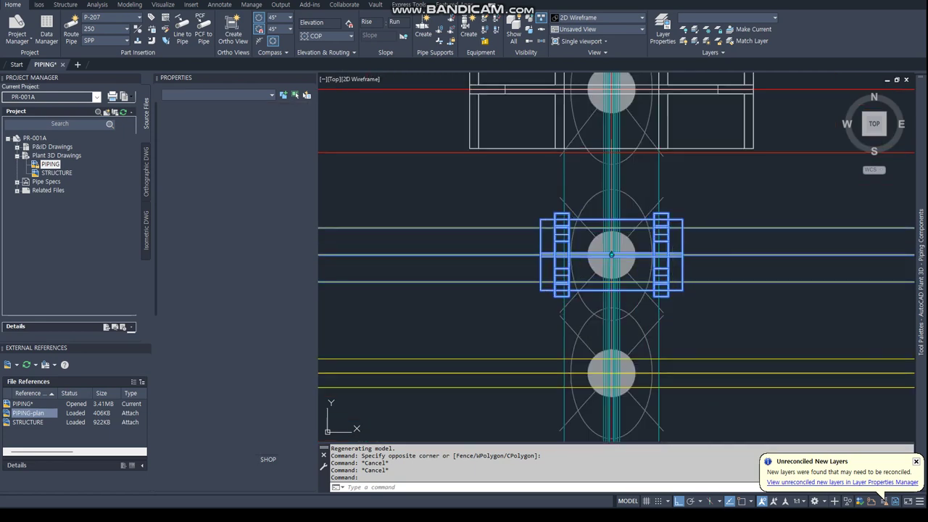
key("Escape")
scroll(798, 247, "down", 5)
scroll(816, 252, "down", 3)
Measure the node-to-node distance between the two supports with DIST and copy its Delta X value
scroll(751, 234, "up", 10)
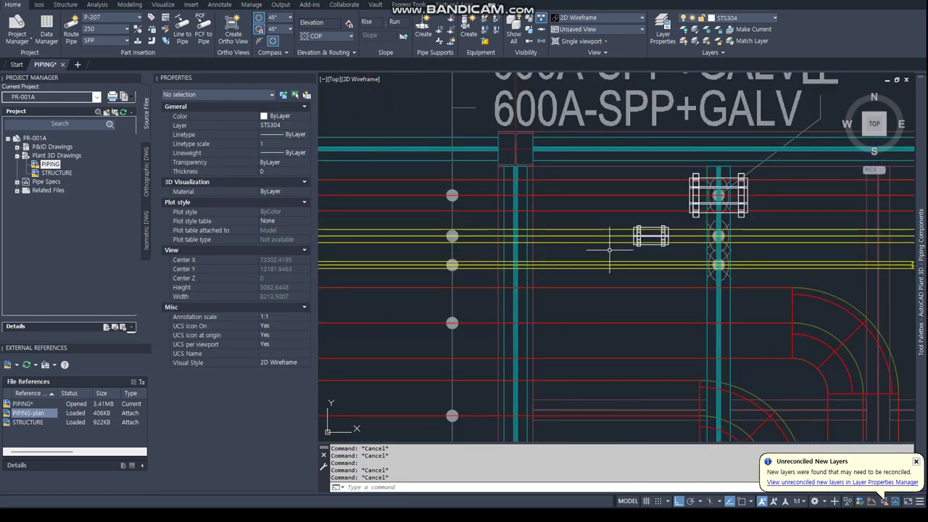
type("dist")
key("Return")
type("nod")
key("Return")
left_click(651, 235)
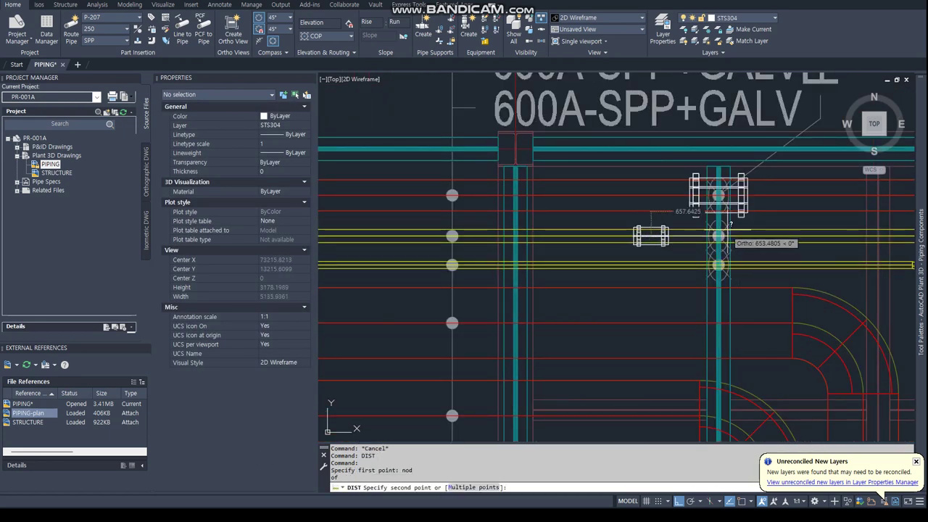
middle_click_drag(717, 239, 565, 243)
type("nod")
key("Return")
left_click(566, 200)
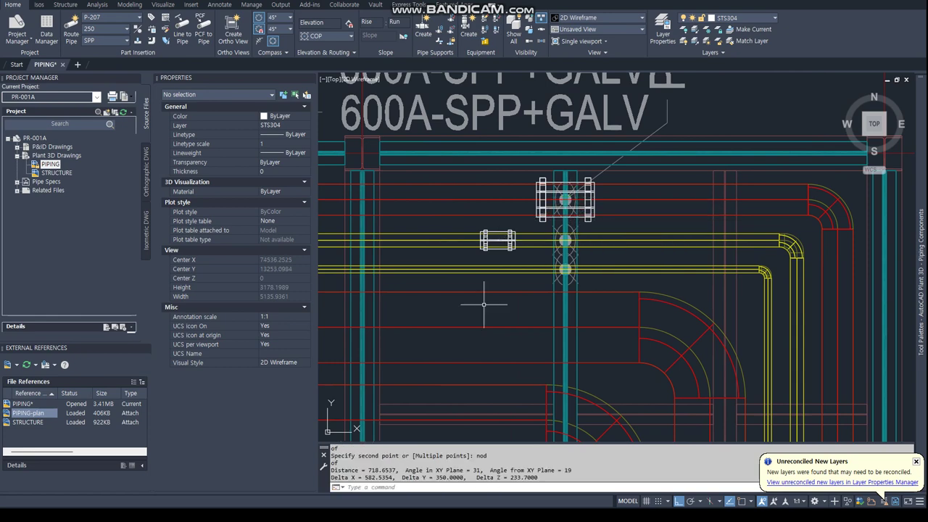
right_click(385, 481)
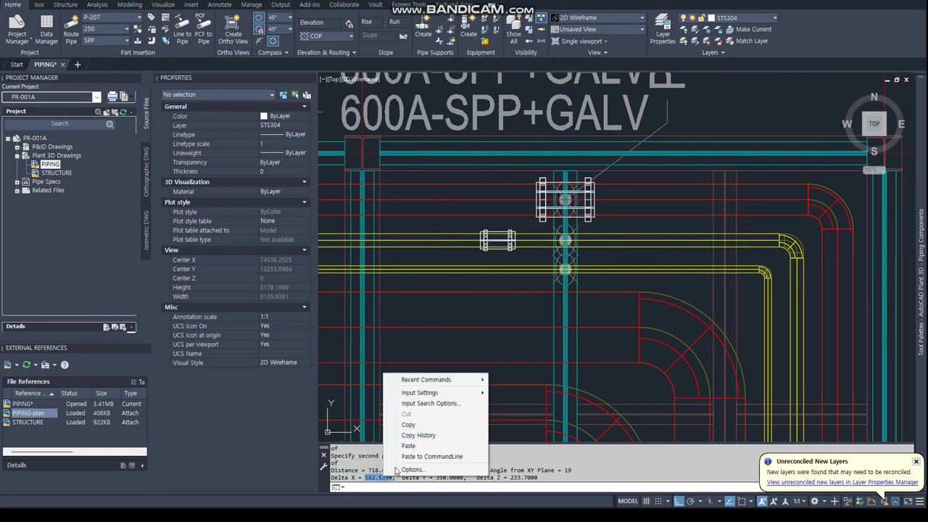
left_click(417, 424)
Move the small shoe support 582.5354 along the pipe to the rack column
left_click(515, 250)
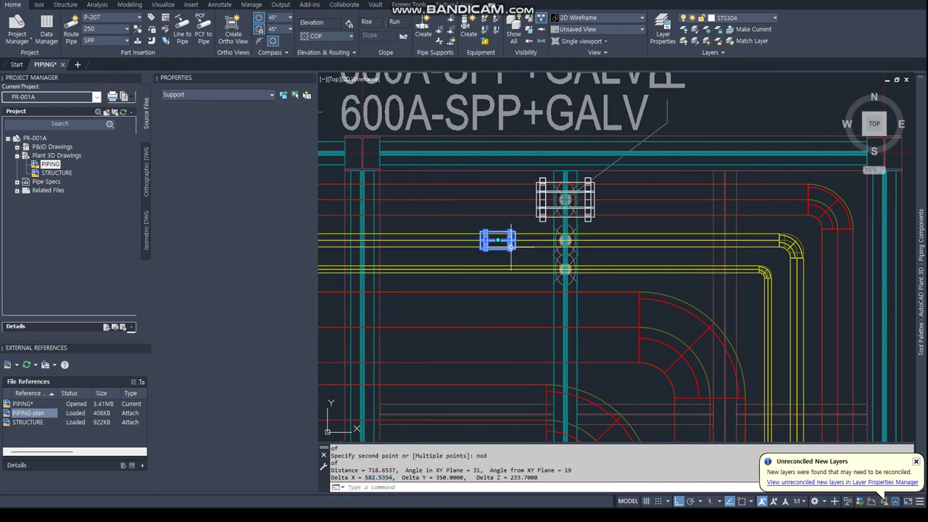
right_click(514, 251)
left_click(536, 324)
left_click(485, 335)
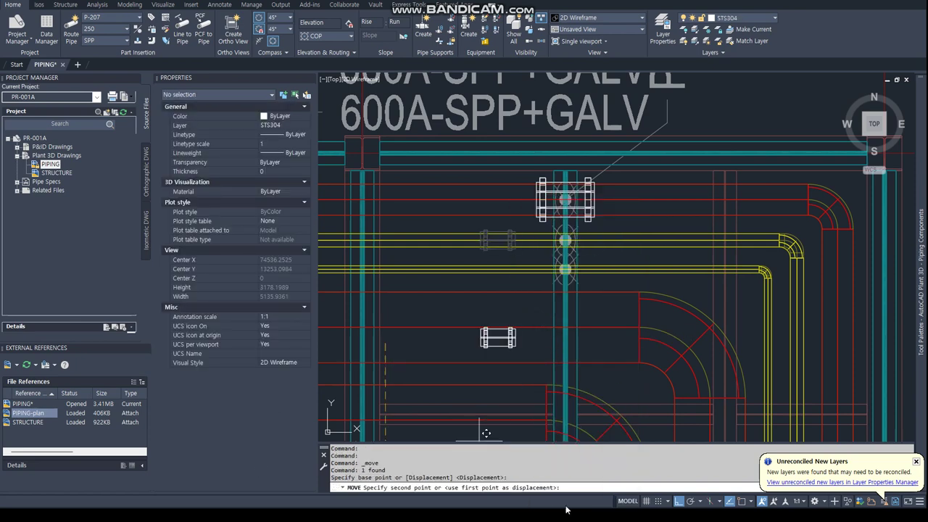
key("Escape")
key("Escape")
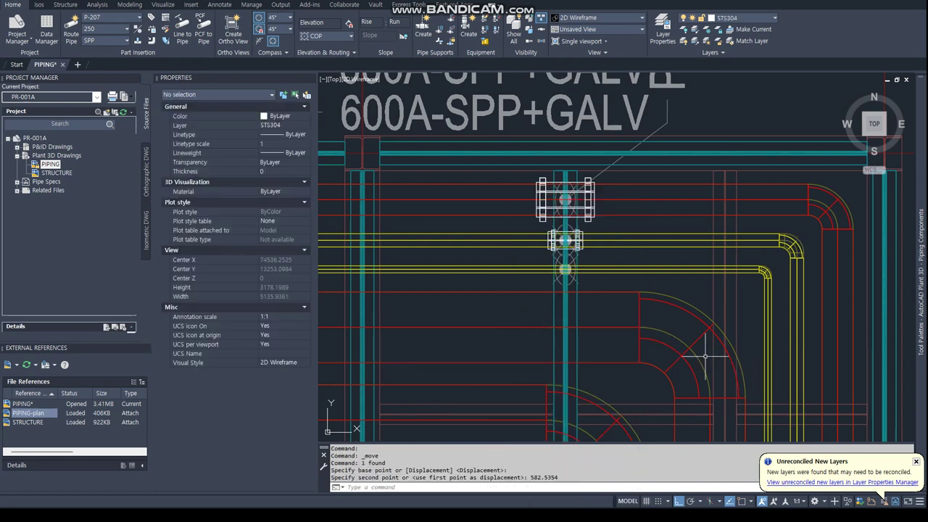
scroll(583, 211, "up", 4)
scroll(583, 210, "up", 3)
Try connecting the moved support to its adjacent component, cancel, and orbit into 3D
left_click(574, 236)
right_click(576, 238)
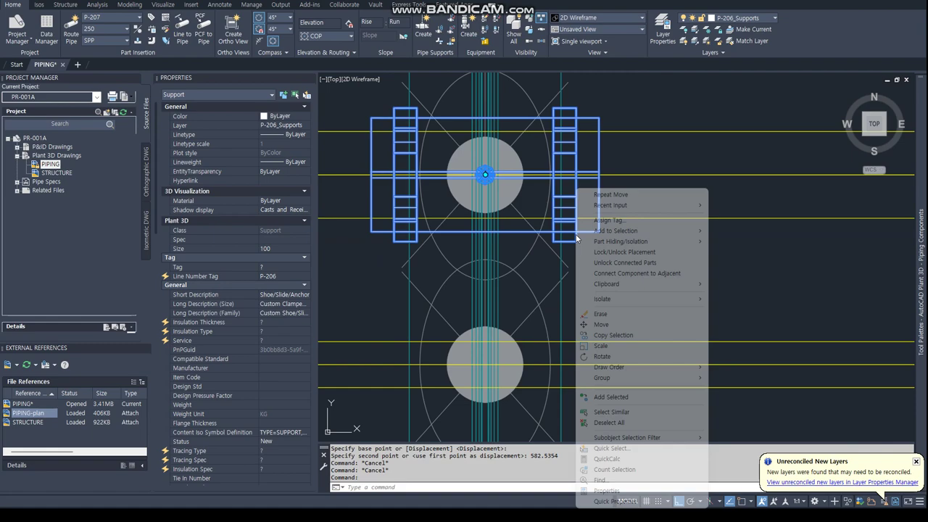
left_click(631, 273)
key("Escape")
key("Escape")
scroll(543, 219, "down", 2)
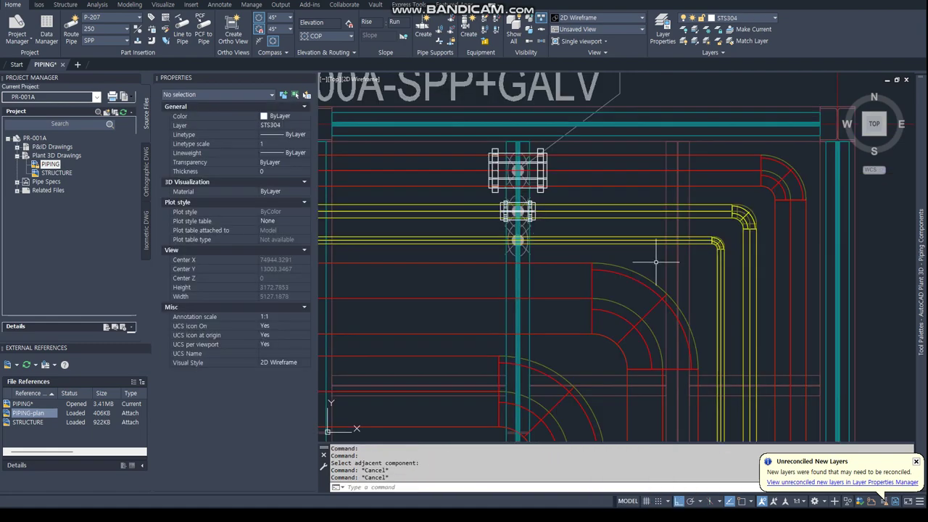
scroll(547, 215, "down", 2)
scroll(550, 211, "down", 2)
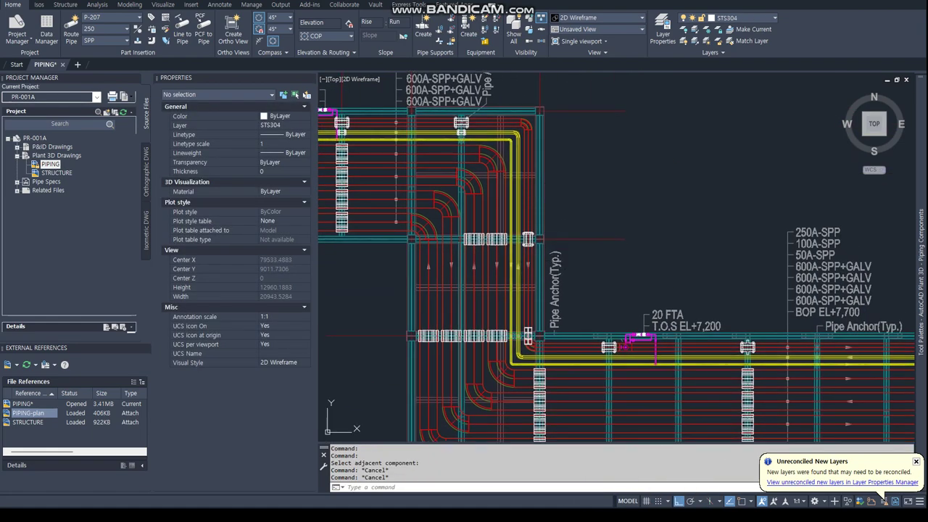
middle_click_drag(550, 210, 522, 174, "shift")
Set the visual style to Realistic and return to the top plan view
type("vs")
key("Return")
left_click(549, 219)
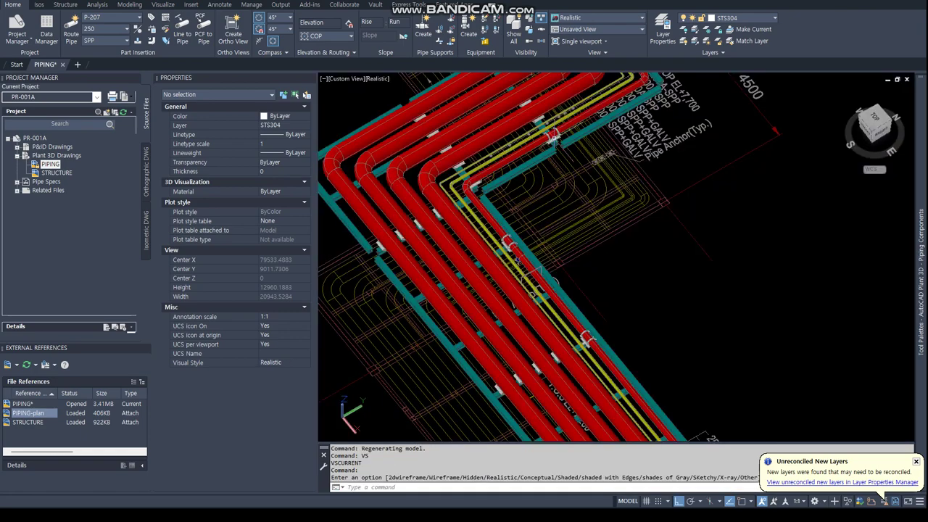
middle_click_drag(548, 220, 576, 286, "shift")
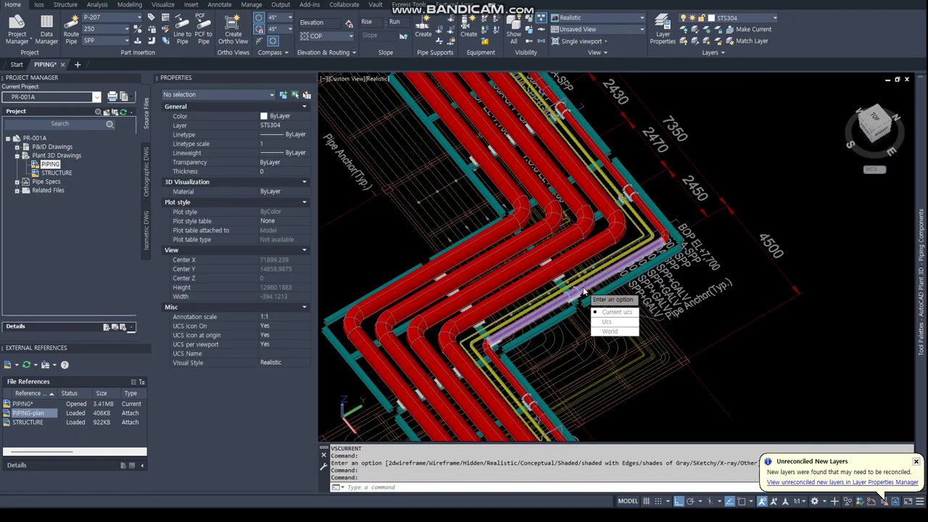
key("Return")
scroll(728, 136, "up", 3)
scroll(735, 163, "up", 3)
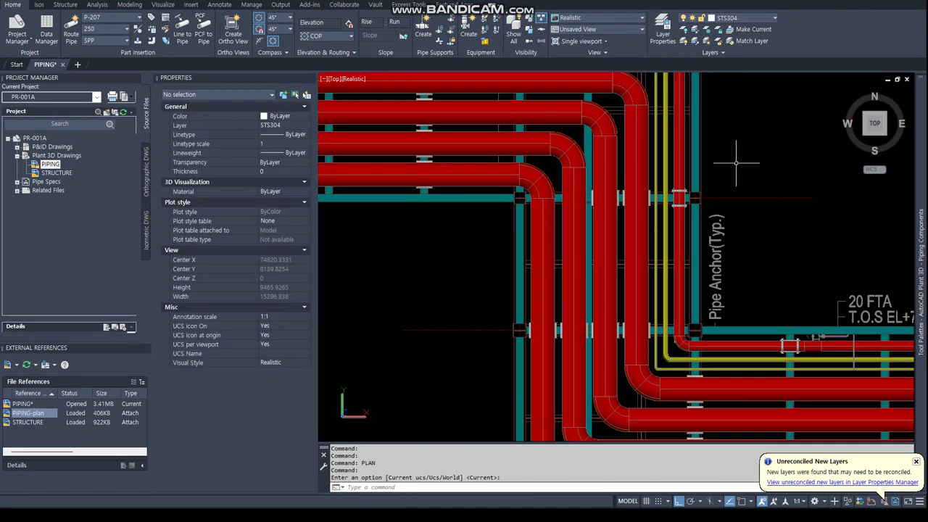
scroll(735, 166, "up", 2)
scroll(475, 170, "up", 2)
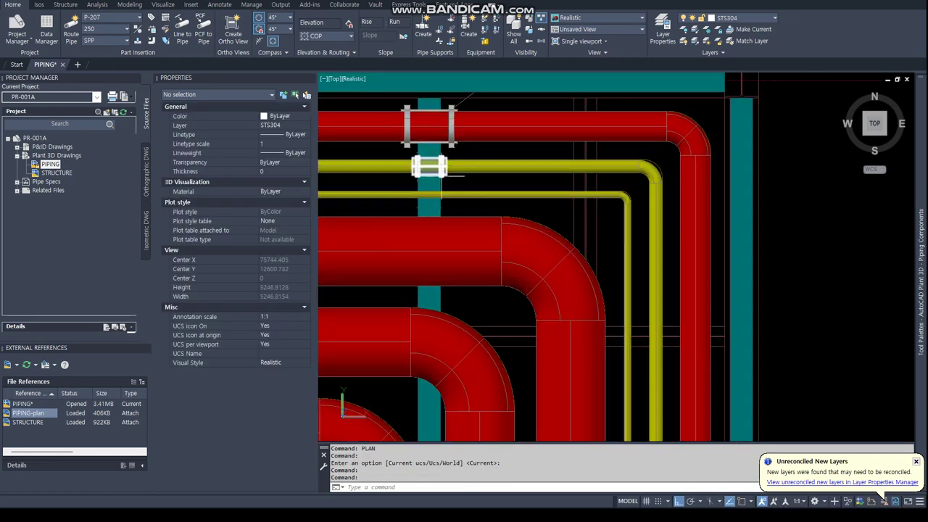
Begin copying the shoe support from its node base point, then cancel without placing a copy
left_click(441, 176)
right_click(441, 176)
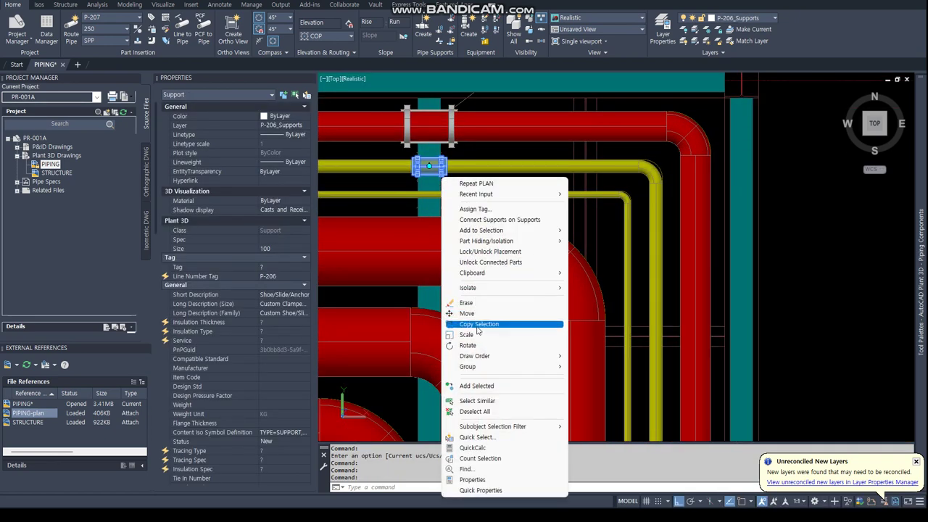
left_click(477, 324)
type("nod")
key("Return")
left_click(429, 167)
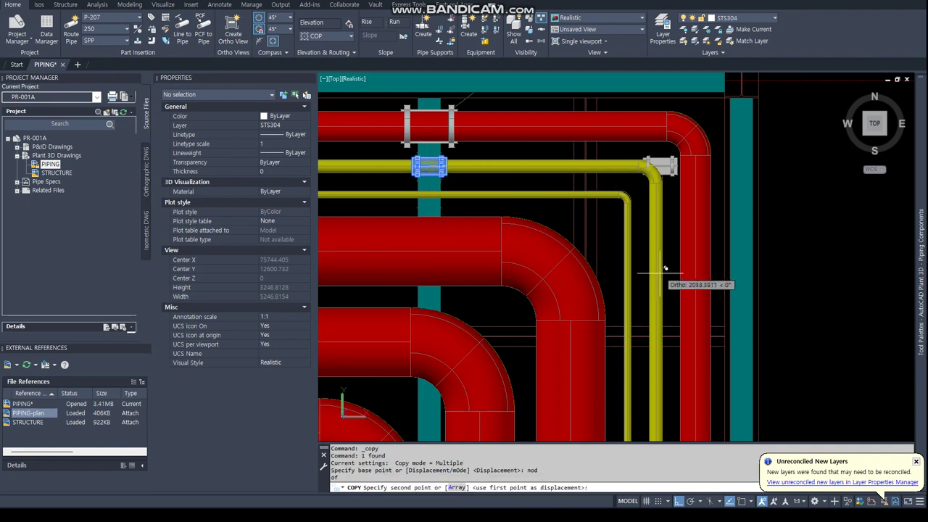
type("nea")
key("Return")
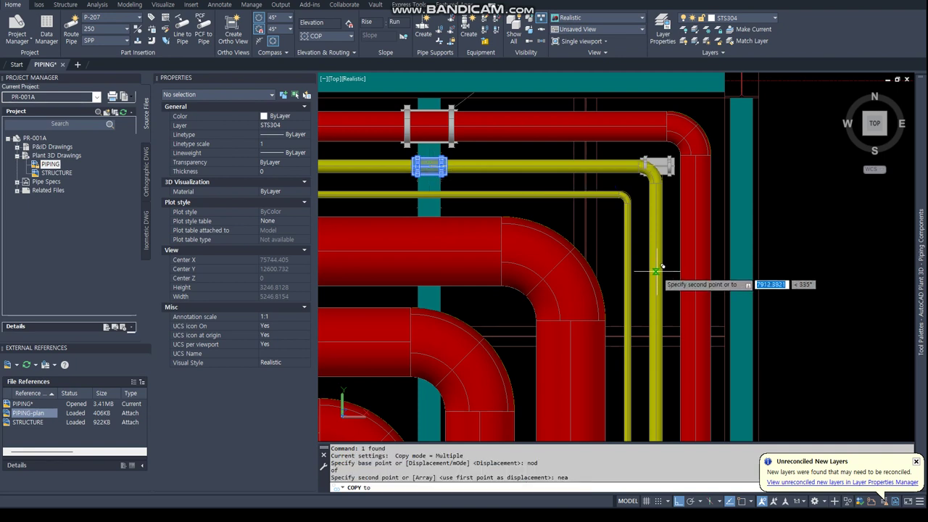
type("er")
key("Return")
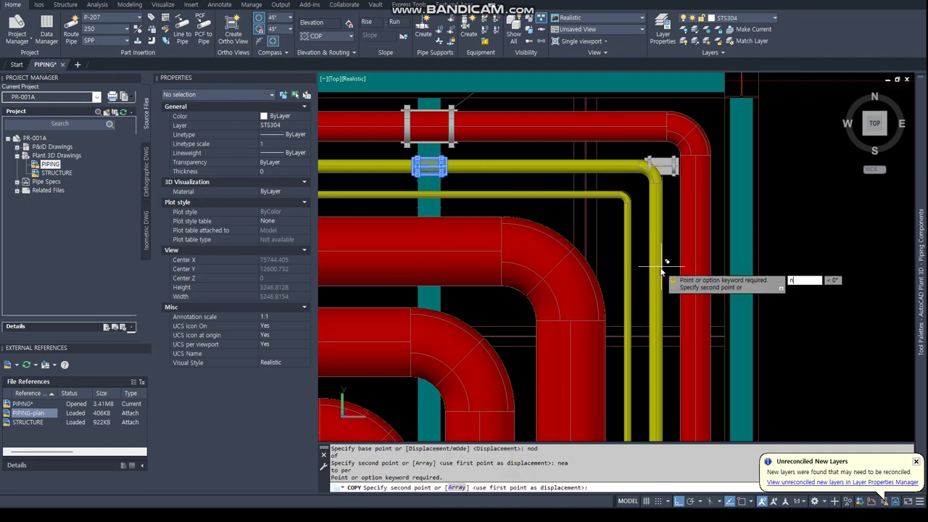
key("Escape")
middle_click_drag(661, 272, 335, 236, "shift")
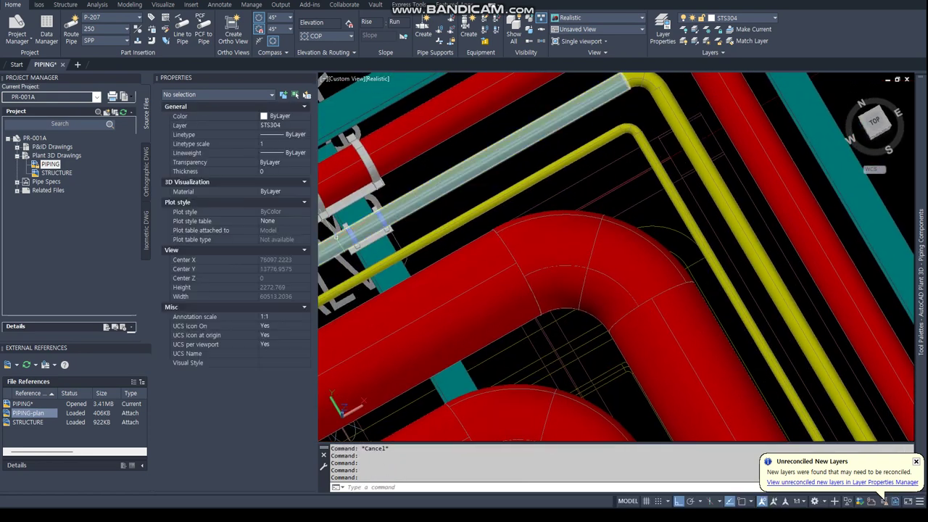
Copy the shoe support from its node further along the yellow pipe with a nearest snap
left_click(366, 228)
right_click(365, 228)
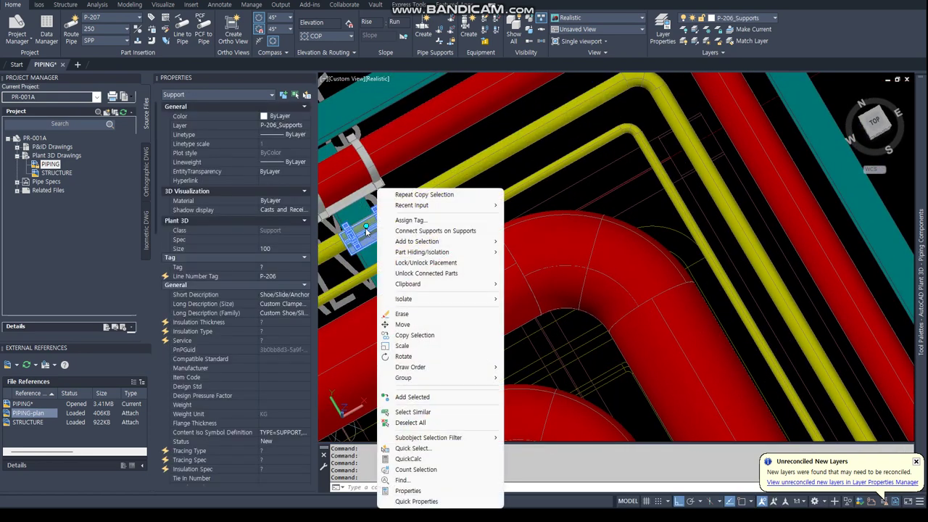
left_click(411, 335)
type("noo")
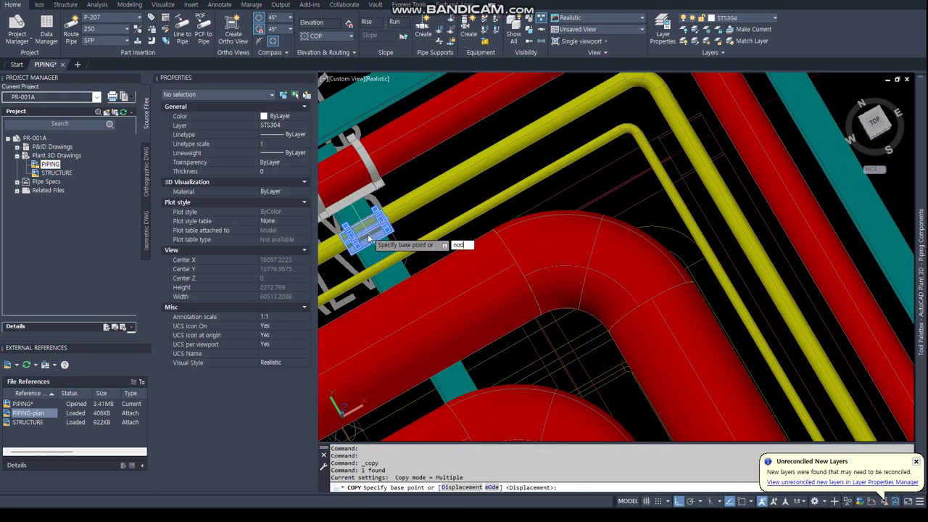
key("Return")
left_click(368, 237)
type("n")
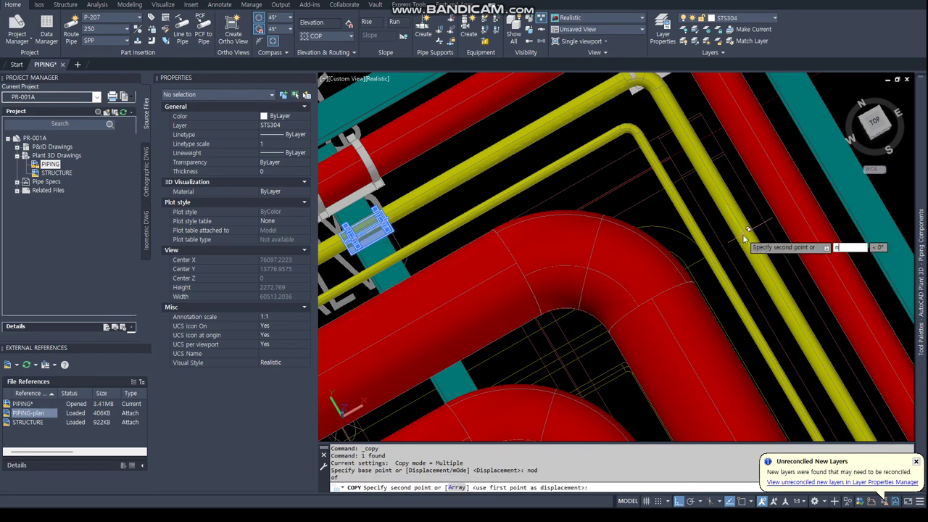
type("ea")
key("Return")
left_click(749, 246)
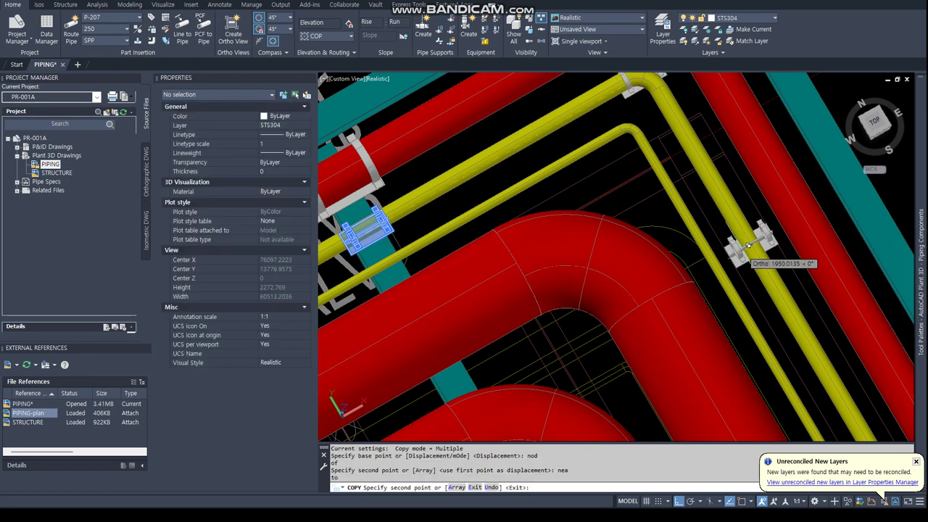
key("Escape")
Slide the copied support to the perpendicular point and turn it 90° across the pipe
scroll(766, 248, "up", 3)
left_click(732, 250)
scroll(735, 239, "up", 4)
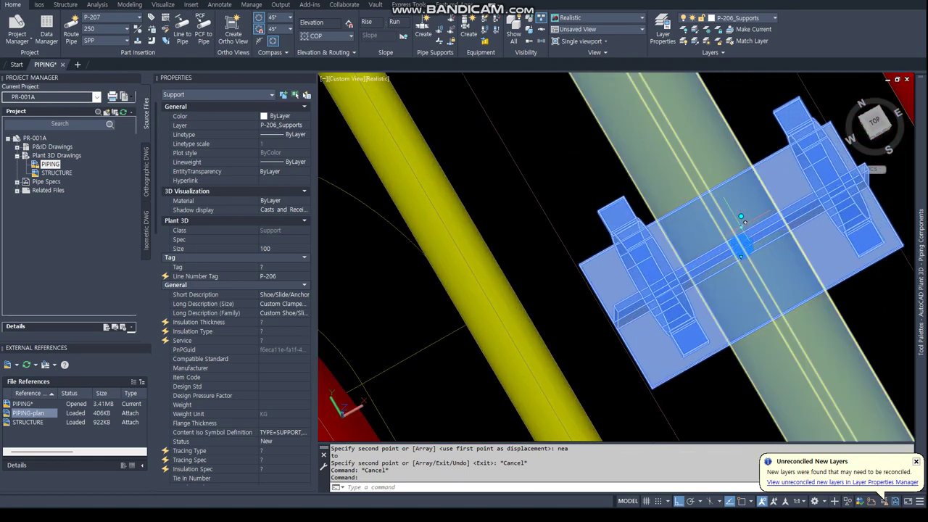
left_click(741, 222)
type("per")
key("Return")
left_click(735, 239)
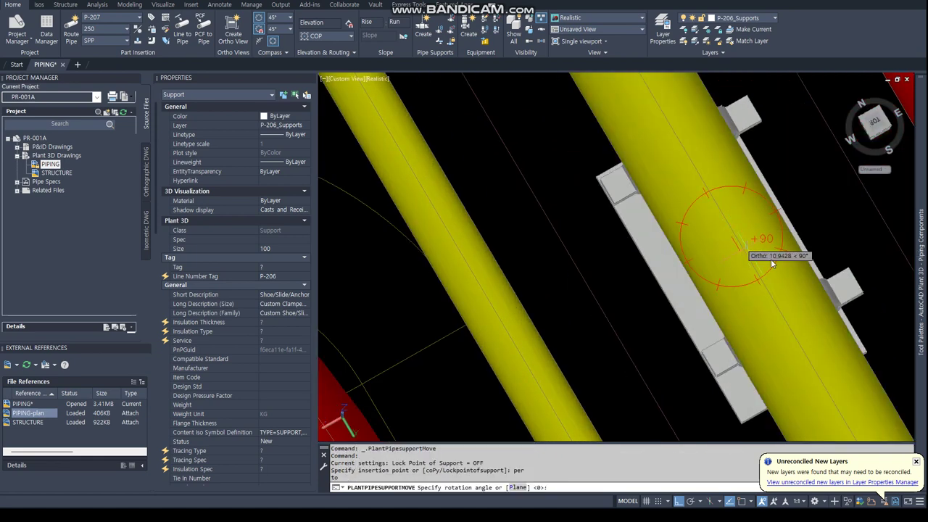
left_click(778, 251)
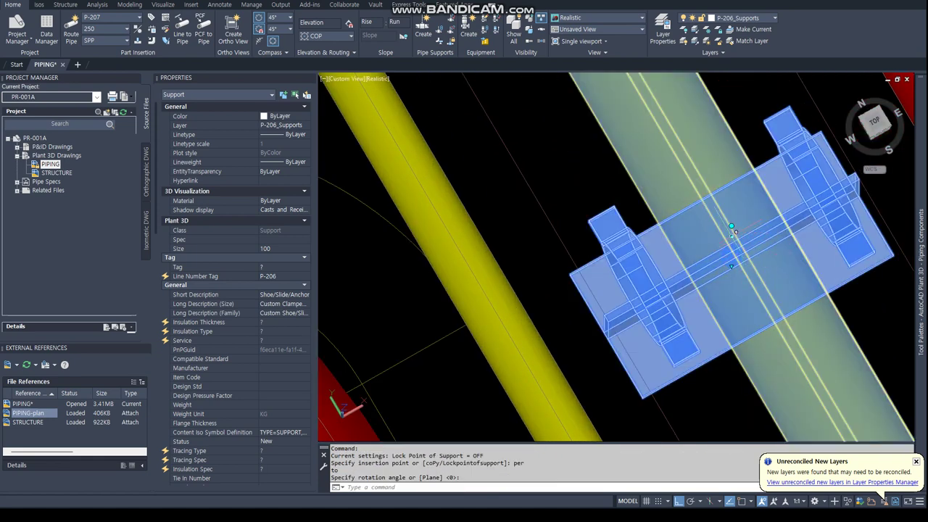
left_click(731, 227)
type("er")
key("Return")
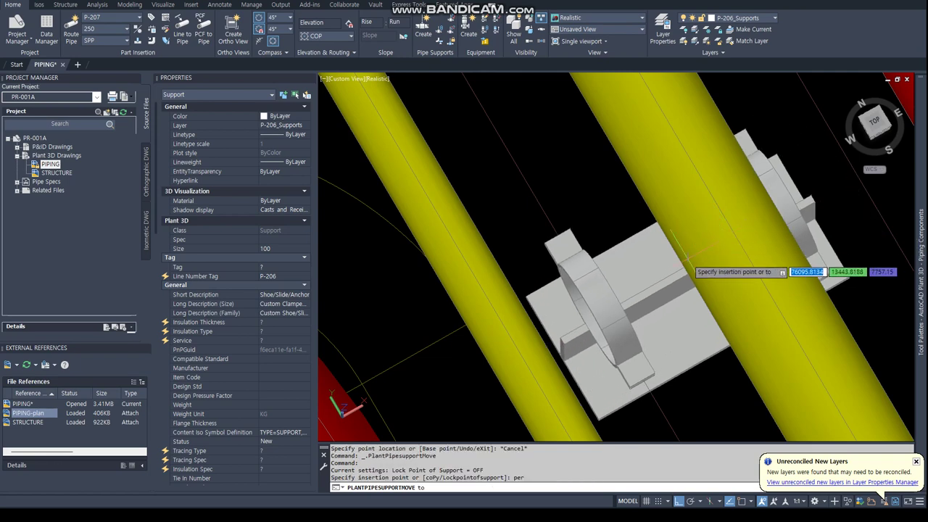
left_click(719, 258)
scroll(720, 259, "down", 5)
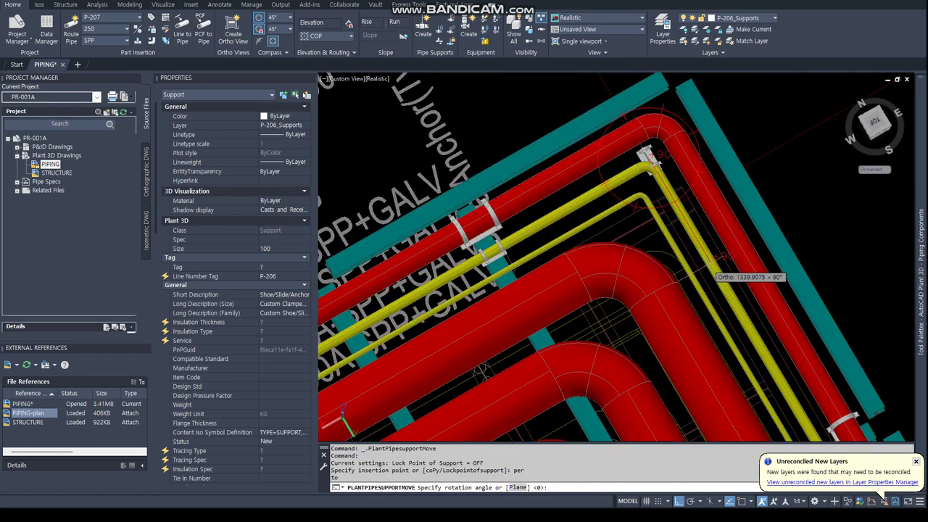
key("Escape")
Erase the stray support at the yellow pipe's elbow
scroll(665, 157, "up", 3)
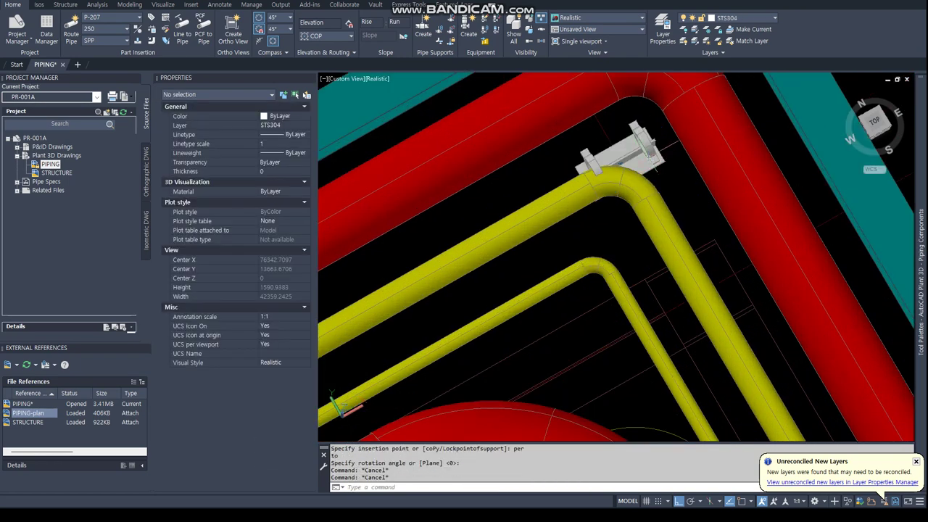
left_click(621, 154)
key("Delete")
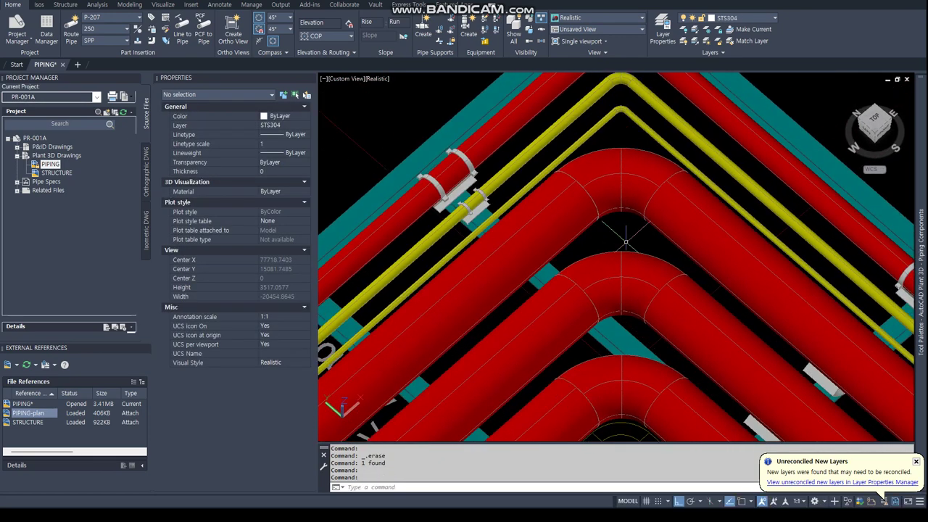
Copy the clamp support from its node to a perpendicular point on the pipe
scroll(625, 241, "down", 2)
left_click(391, 275)
right_click(396, 276)
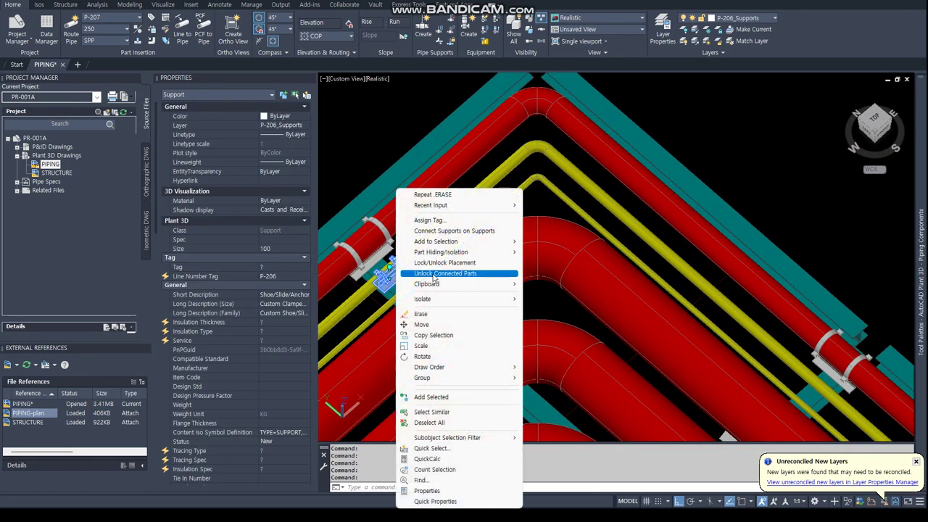
left_click(434, 335)
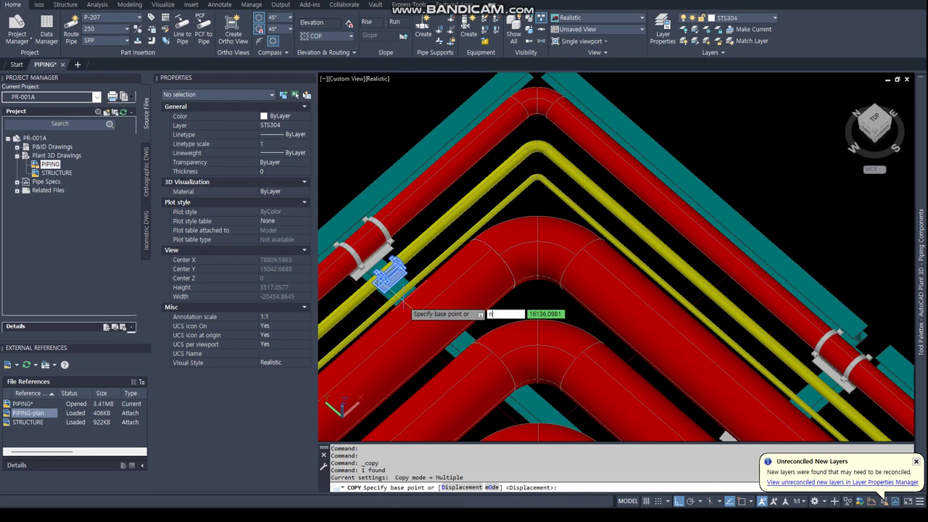
type("od")
key("Return")
left_click(392, 270)
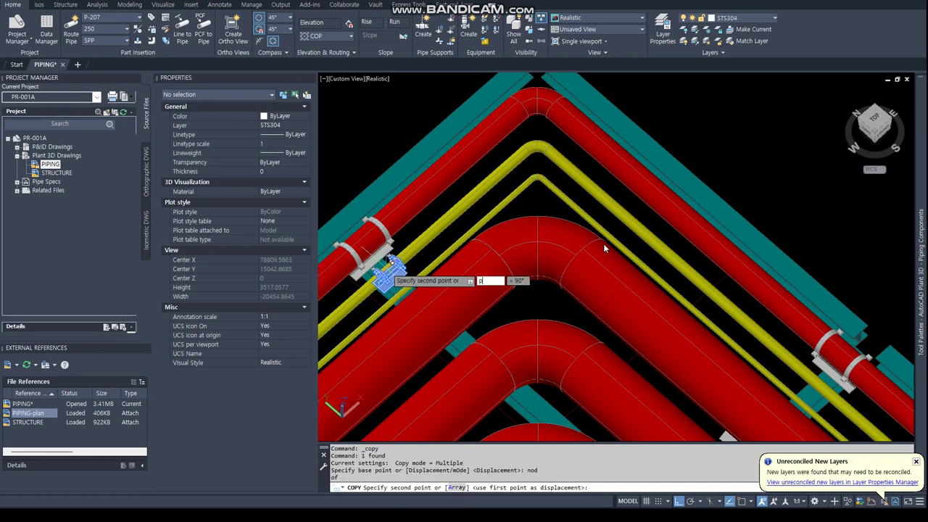
type("er")
key("Return")
left_click(638, 225)
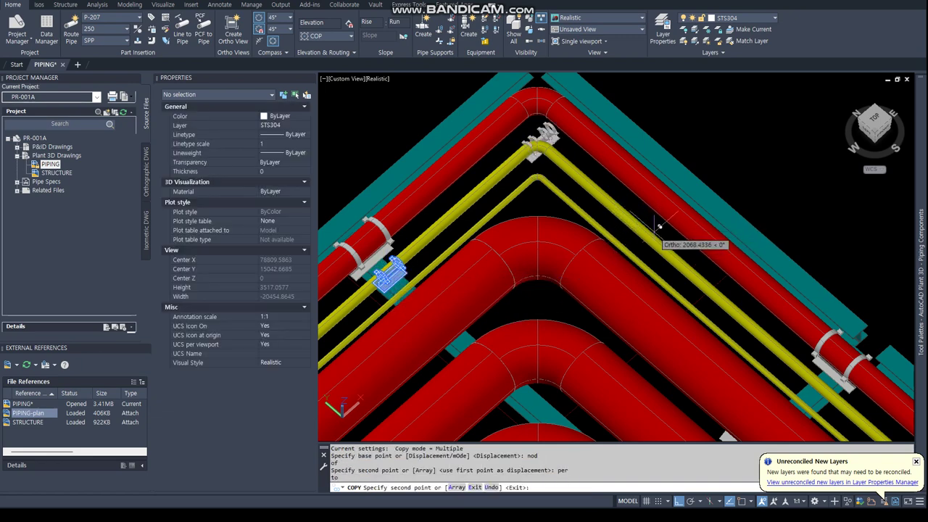
key("Escape")
key("Escape")
key("Escape")
Slide the clamp copy onto the outer yellow pipe below its elbow, then switch to plan view
scroll(547, 134, "up", 5)
left_click(516, 148)
left_click(516, 149)
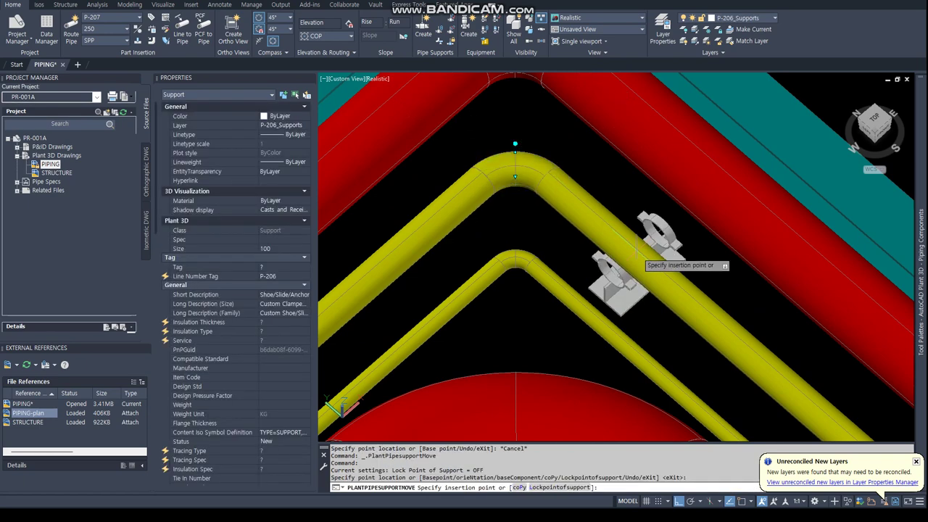
scroll(658, 250, "down", 1)
type("nea")
key("Return")
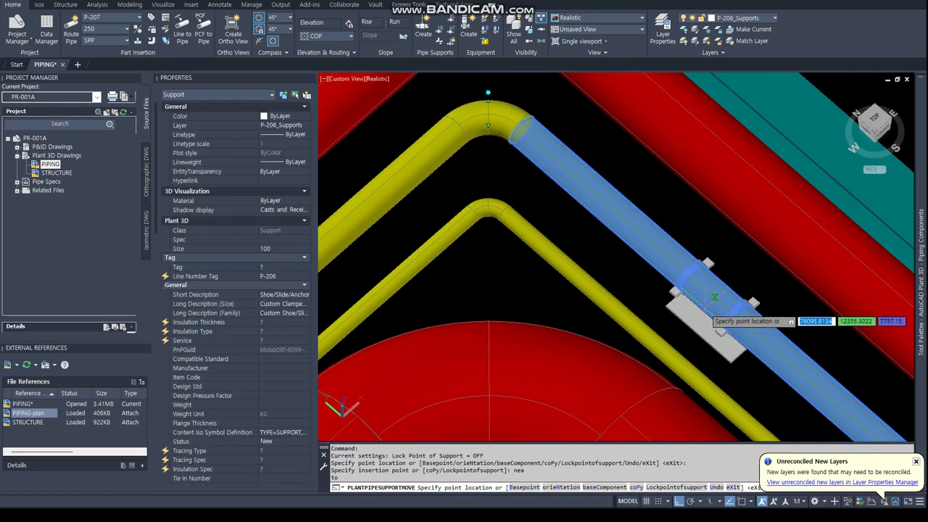
left_click(685, 262)
key("Escape")
key("Escape")
type("plan")
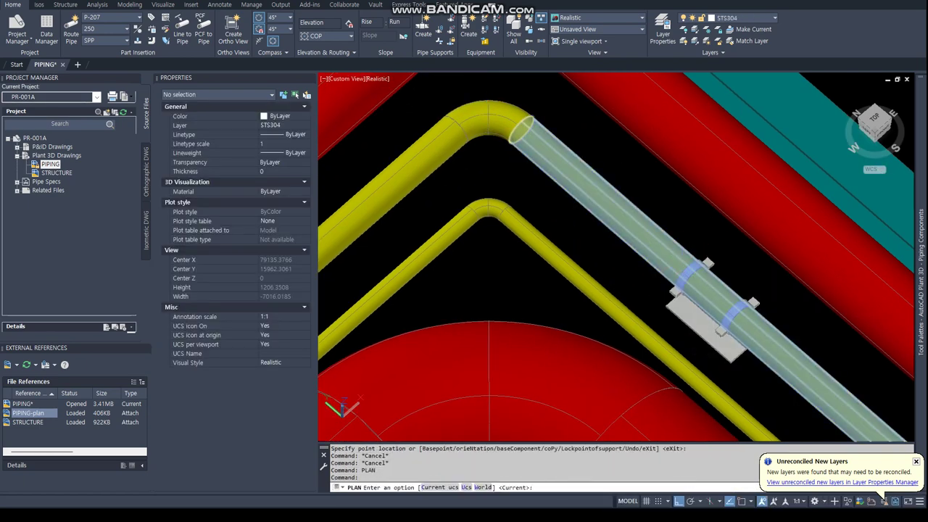
key("Return")
key("Return")
Measure from the support node perpendicular to the beam and copy the 2705.3022 offset
scroll(618, 137, "up", 3)
scroll(618, 138, "up", 3)
scroll(617, 137, "down", 2)
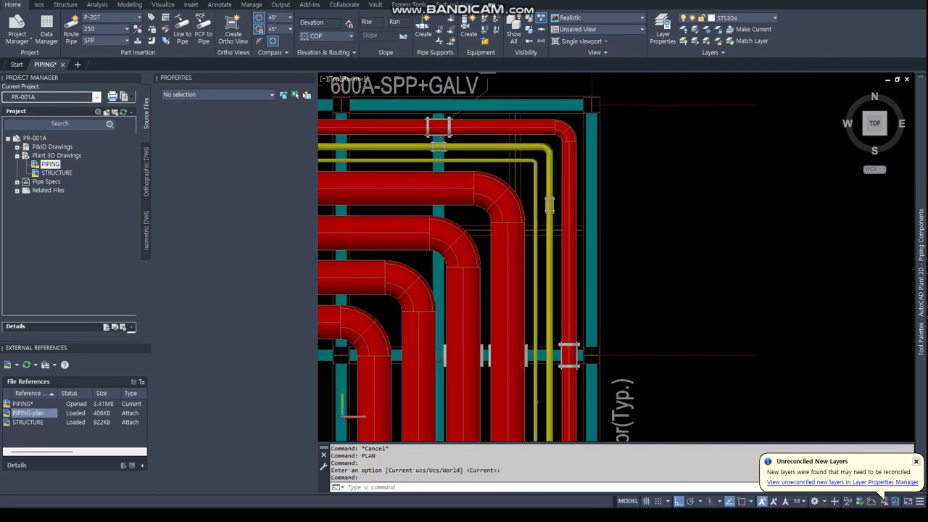
type("DISTod")
key("Return")
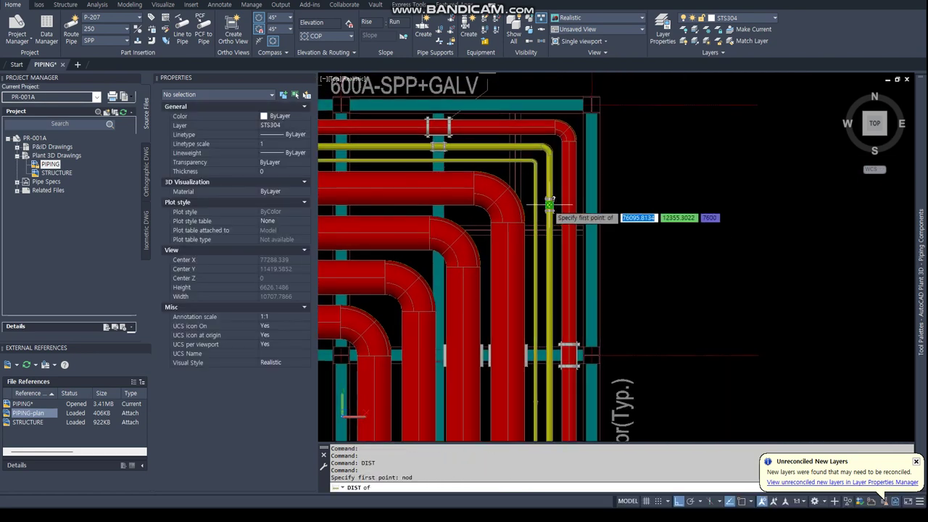
scroll(552, 250, "down", 2)
scroll(550, 252, "up", 2)
scroll(547, 254, "up", 3)
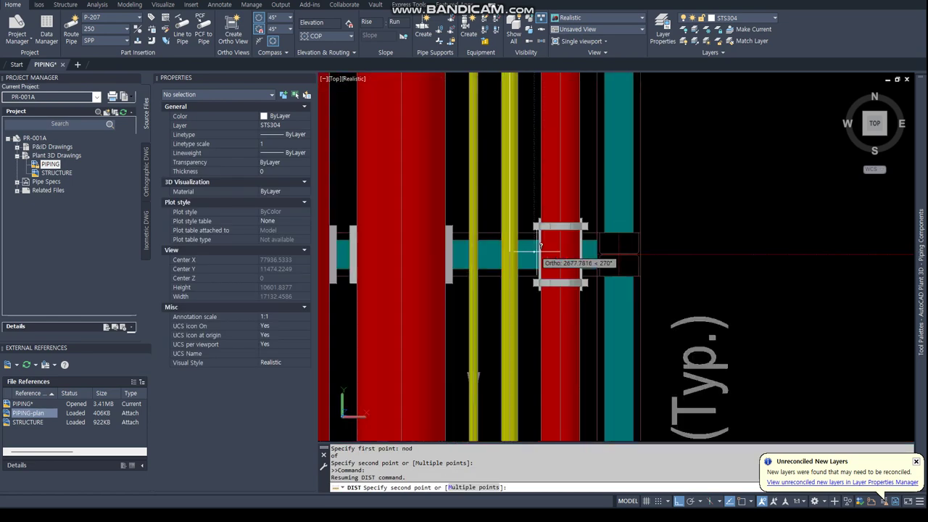
scroll(544, 255, "up", 2)
type("er")
key("Return")
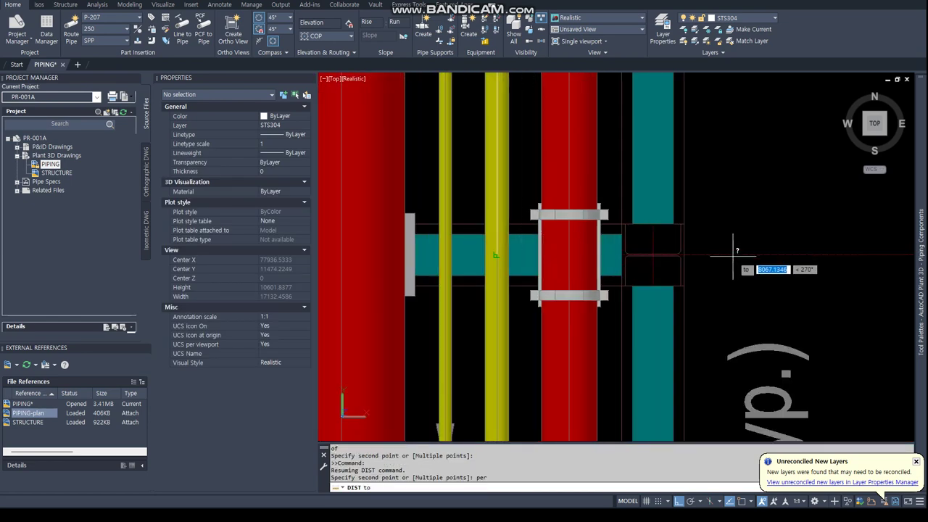
left_click(732, 255)
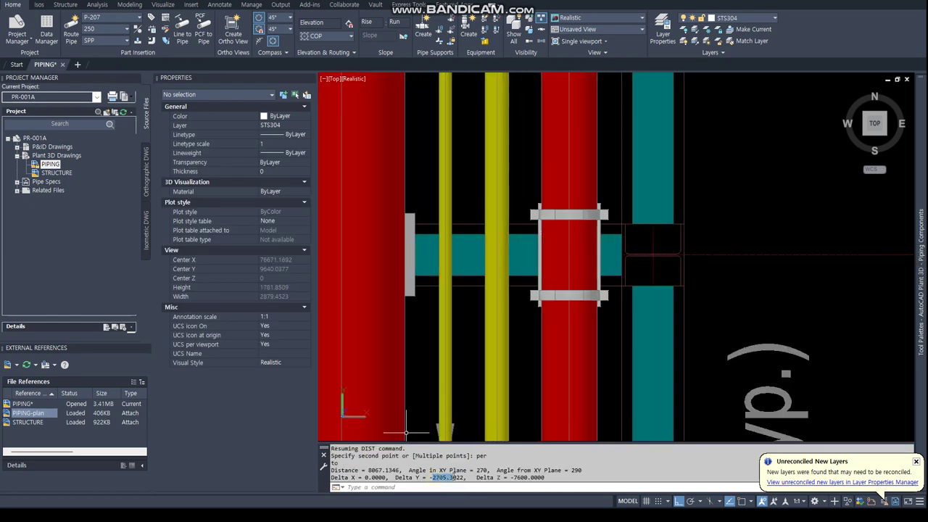
right_click(451, 482)
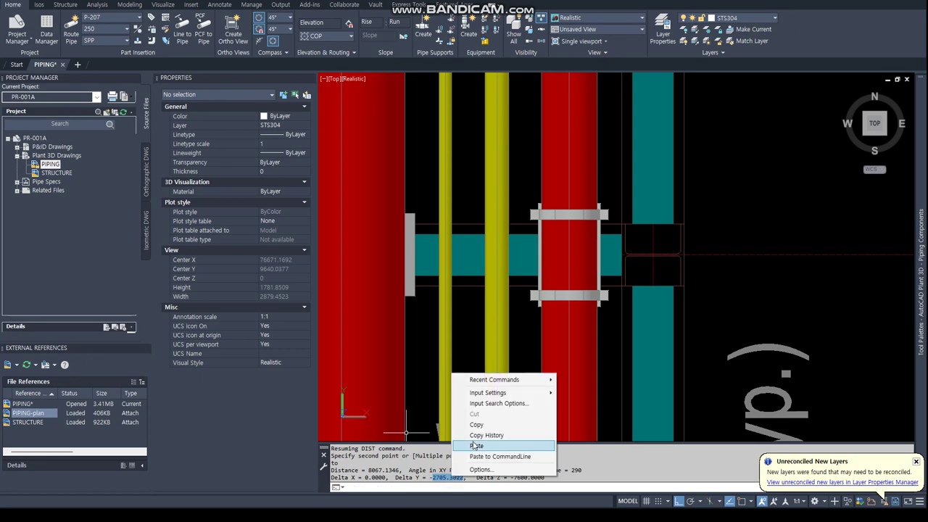
left_click(471, 430)
Move the yellow pipe's support 2705.3022 onto the beam and connect it to the adjacent pipe
scroll(487, 250, "down", 3)
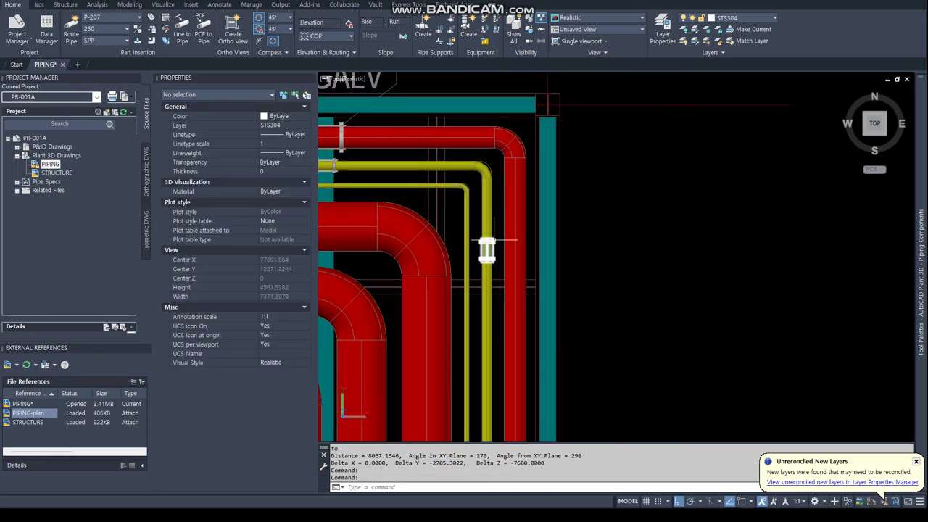
left_click(494, 240)
right_click(504, 247)
left_click(520, 324)
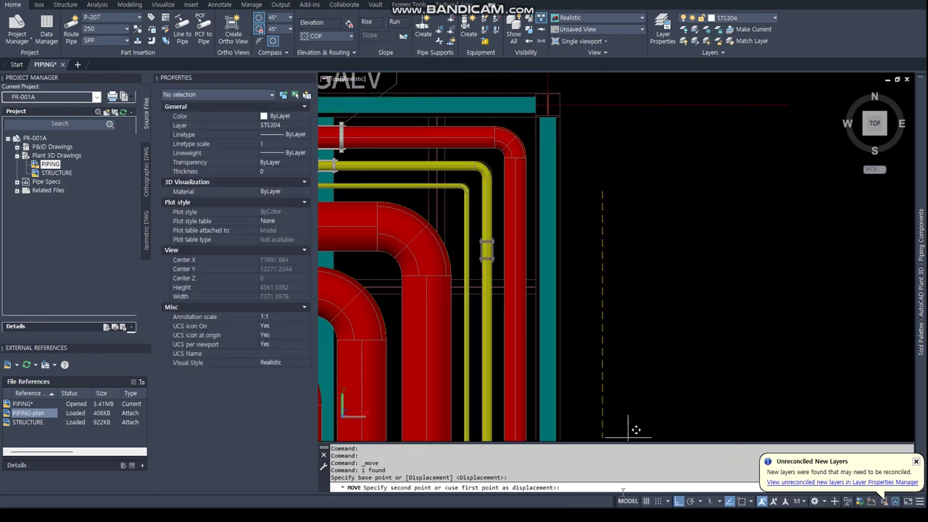
scroll(468, 238, "up", 3)
key("Escape")
key("Escape")
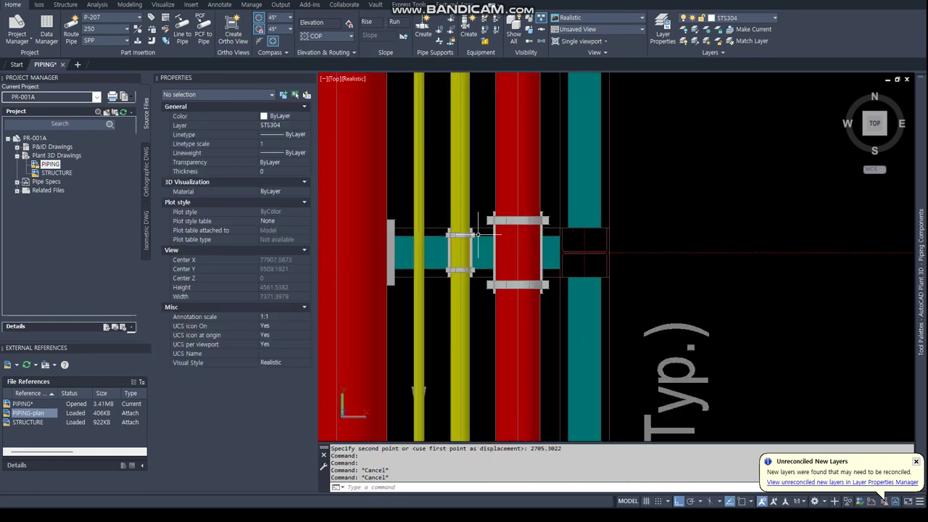
scroll(467, 238, "up", 3)
left_click(468, 238)
right_click(468, 238)
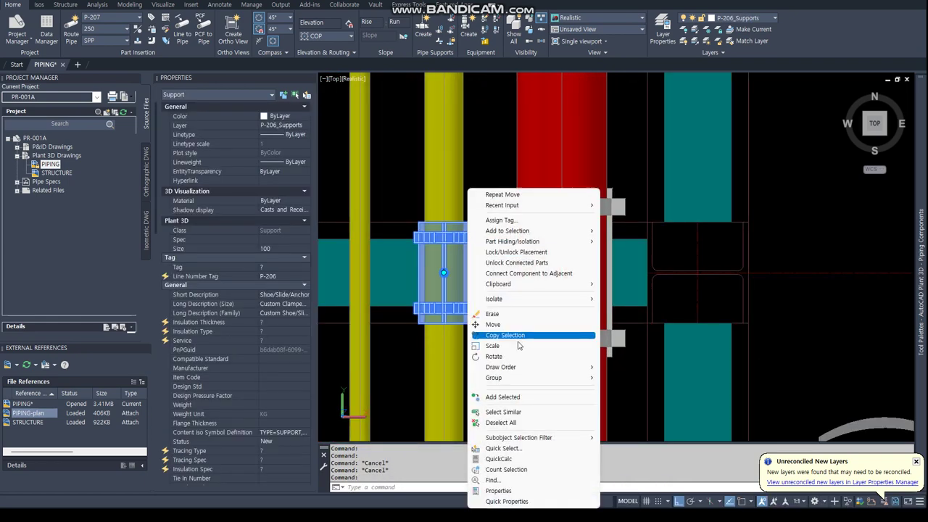
left_click(529, 273)
Switch the visual style to 2D Wireframe and orbit the rack into a tilted 3D view
type("vs")
key("Return")
type("2")
key("Return")
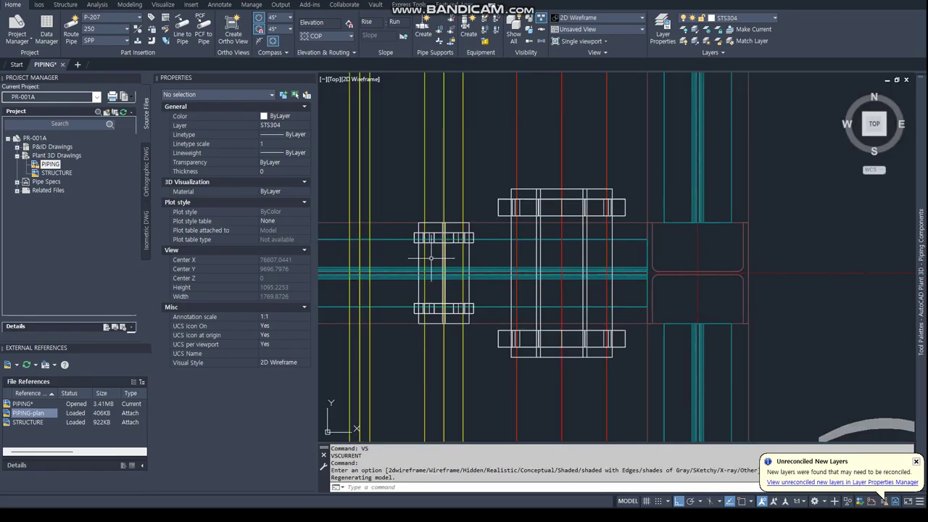
scroll(431, 257, "down", 3)
scroll(430, 257, "down", 3)
mouse_move(431, 258)
middle_mouse_down("shift")
mouse_move(401, 217)
mouse_move(581, 294)
mouse_move(674, 361)
mouse_move(590, 267)
mouse_move(575, 235)
middle_mouse_up("shift")
scroll(581, 294, "up", 4)
scroll(582, 294, "up", 3)
In plan view, copy the yellow-pipe support to the lower beam crossing using nearest and perpendicular snaps
type("plan")
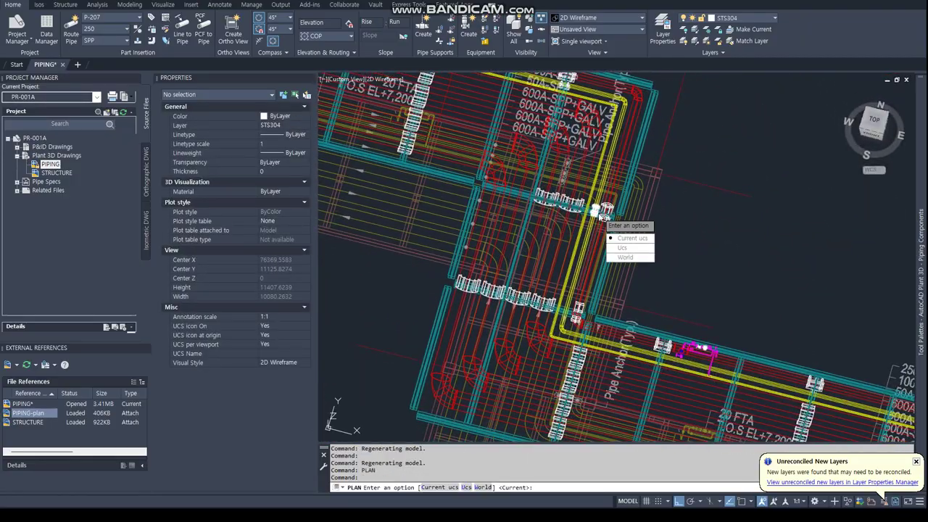
key("Return")
key("Return")
scroll(725, 181, "up", 3)
scroll(511, 223, "up", 2)
middle_click_drag(511, 224, 609, 231)
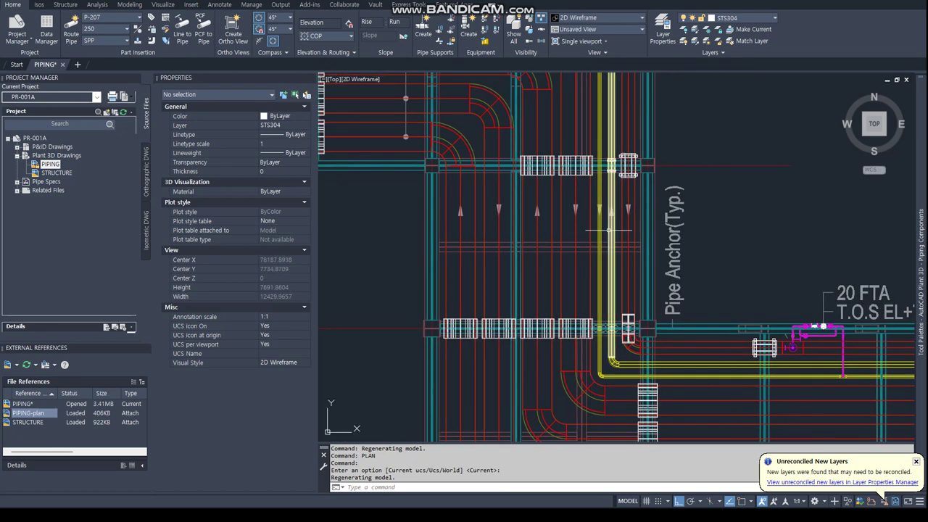
left_click(610, 166)
right_click(611, 168)
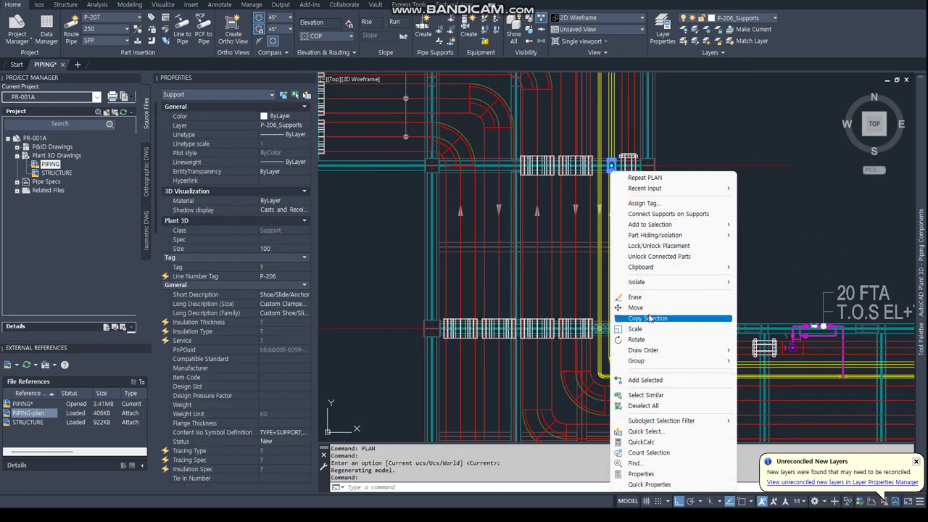
left_click(650, 318)
type("nea")
key("Return")
left_click(687, 165)
type("per")
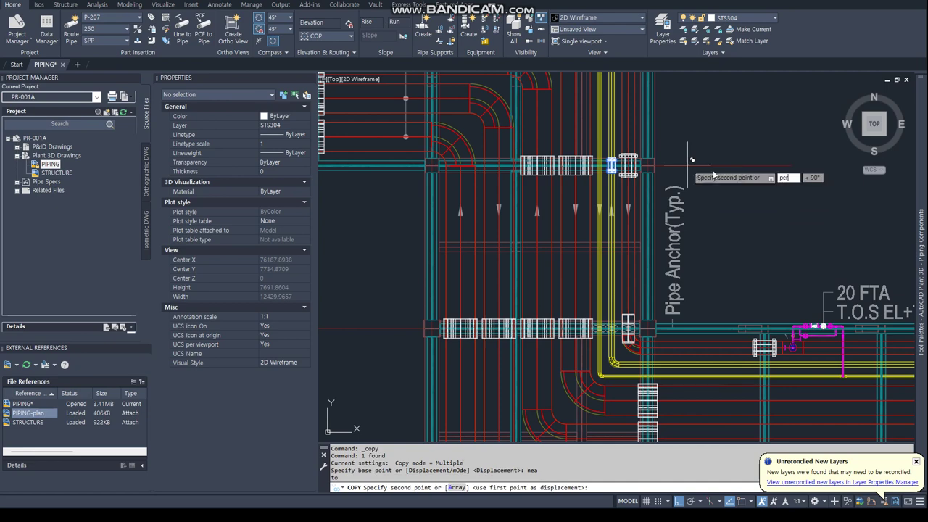
key("Return")
left_click(386, 324)
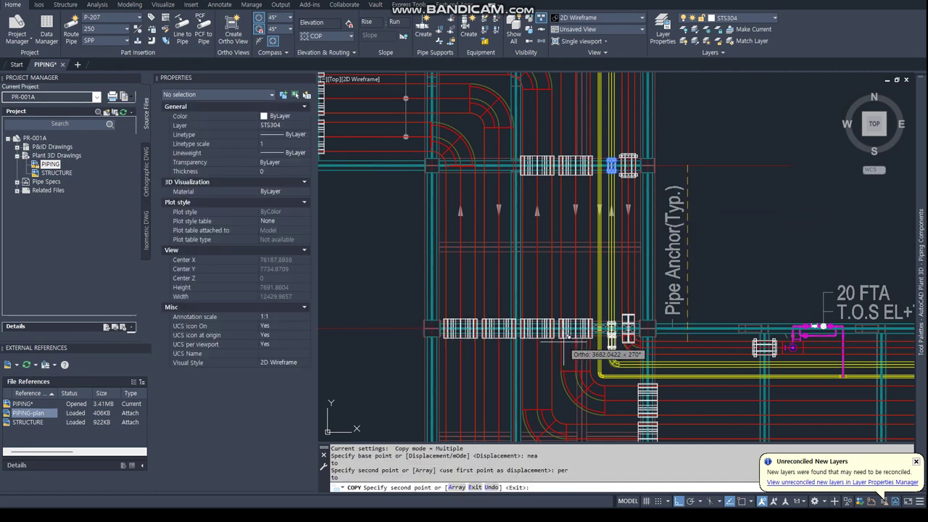
key("Return")
Copy the shoe support from its centre node onto the yellow pipe with a nearest snap
scroll(558, 327, "up", 5)
scroll(551, 318, "down", 6)
scroll(540, 307, "up", 3)
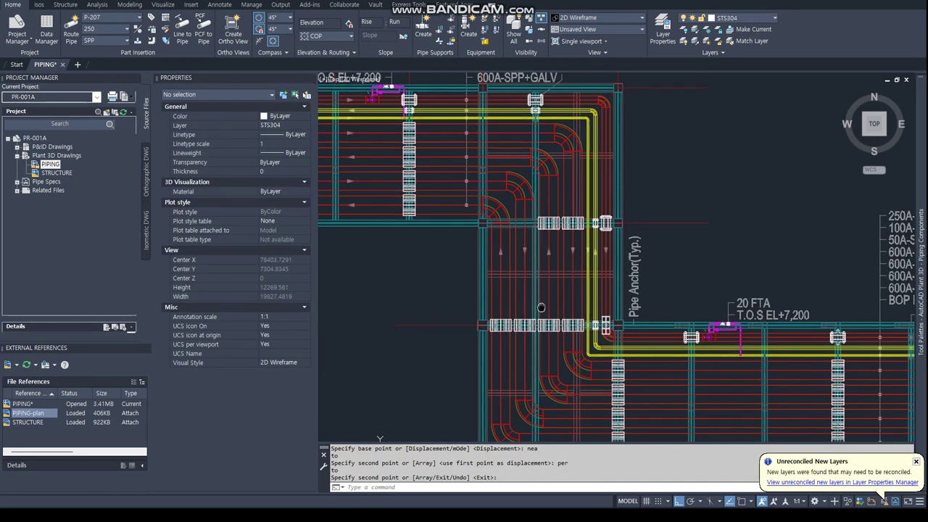
middle_click_drag(560, 131, 437, 123)
scroll(395, 138, "up", 2)
scroll(395, 138, "up", 2)
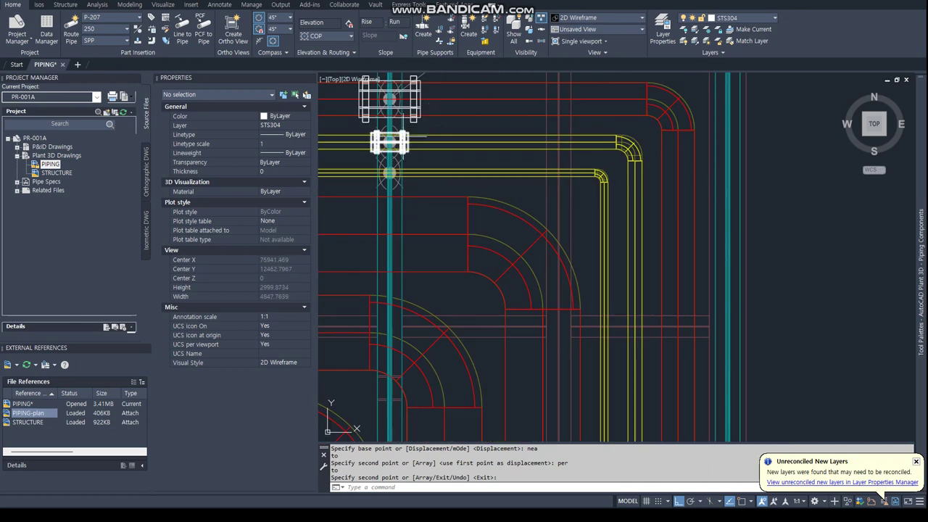
left_click(404, 140)
right_click(403, 140)
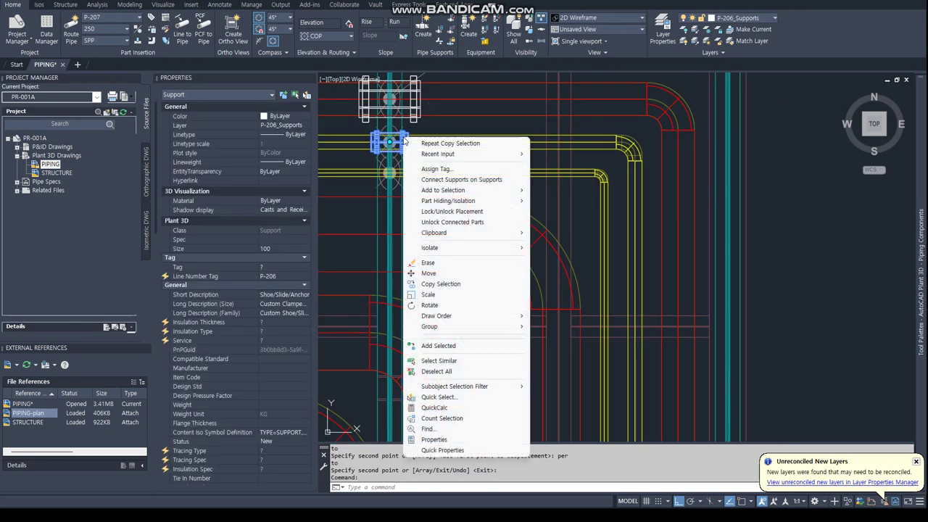
left_click(424, 285)
type("nod")
key("Return")
left_click(390, 142)
scroll(435, 145, "down", 2)
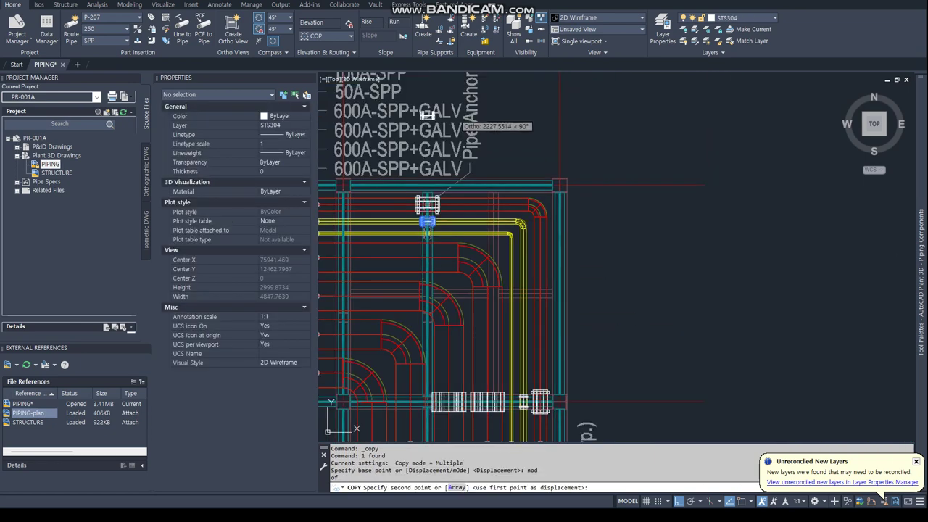
middle_click_drag(428, 114, 449, 275)
scroll(452, 265, "up", 3)
type("nea")
key("Return")
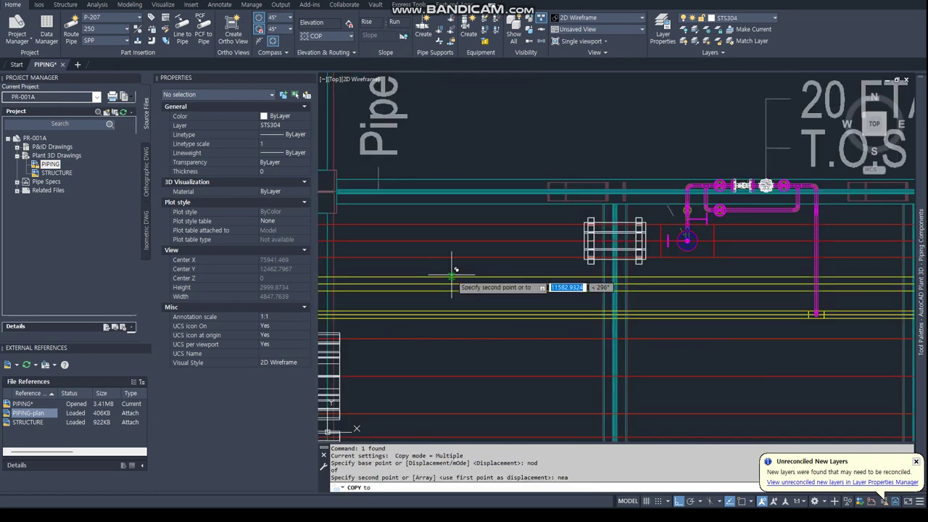
left_click(451, 274)
scroll(464, 270, "up", 3)
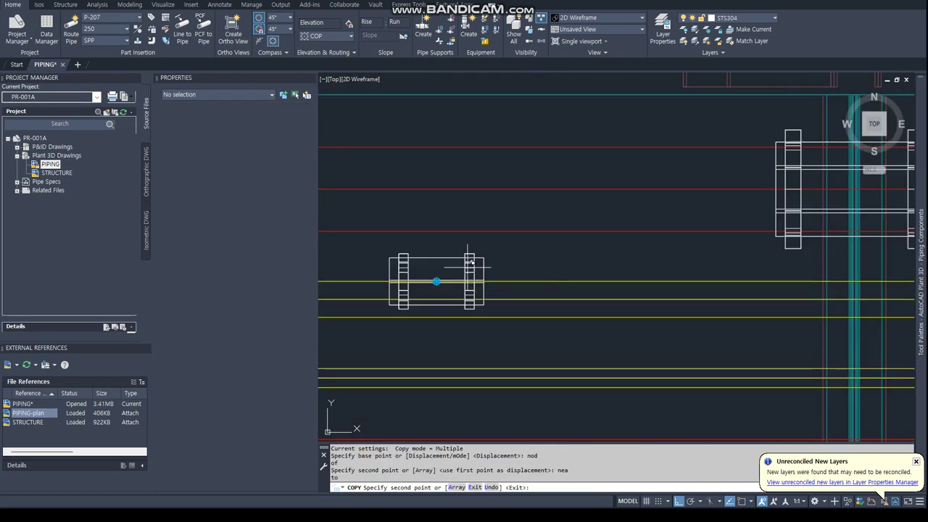
key("Escape")
key("Escape")
left_click(470, 261)
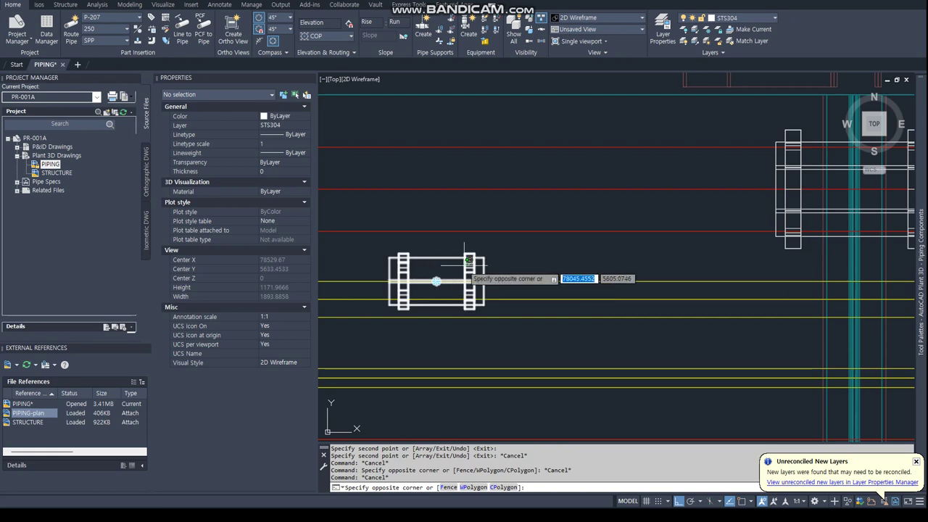
key("Escape")
key("Escape")
Slide the new support along the yellow P-206 pipe with a nearest snap, then return to plan view
left_click(471, 262)
scroll(434, 279, "up", 3)
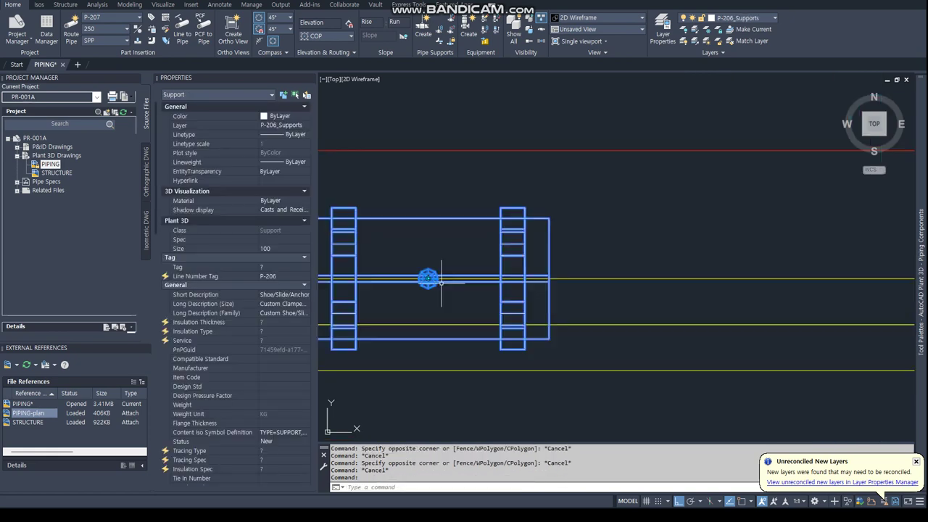
scroll(433, 279, "down", 4)
mouse_move(435, 282)
middle_mouse_down("shift")
mouse_move(450, 313)
mouse_move(459, 310)
middle_mouse_up("shift")
scroll(449, 313, "up", 5)
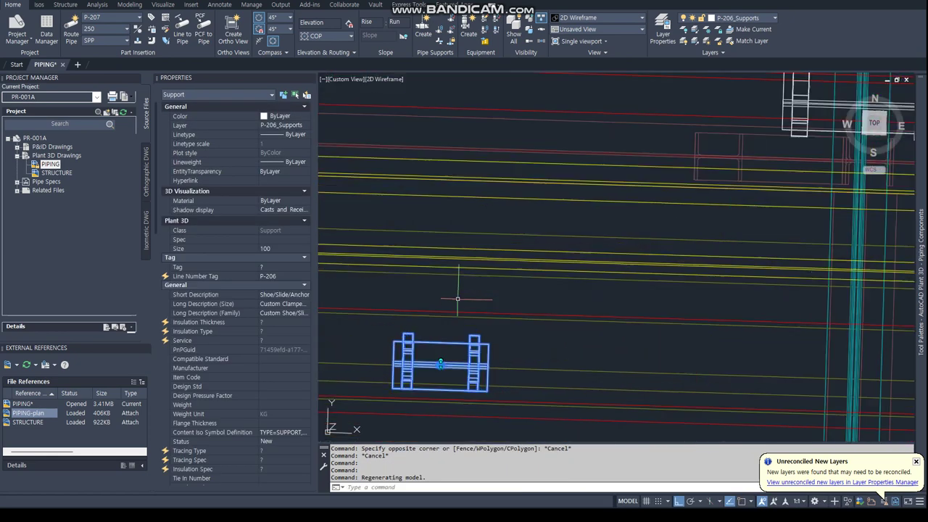
scroll(459, 310, "up", 3)
left_click(394, 330)
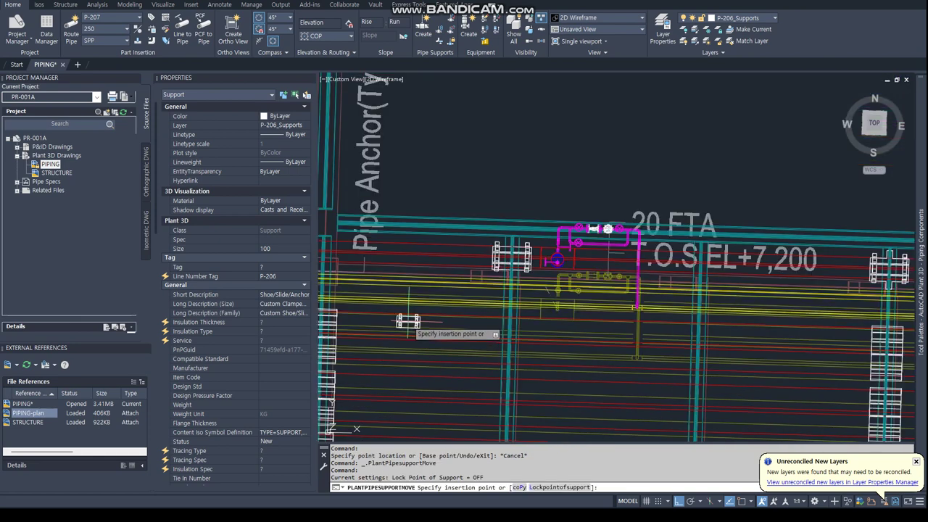
type("nea")
key("Return")
left_click(402, 290)
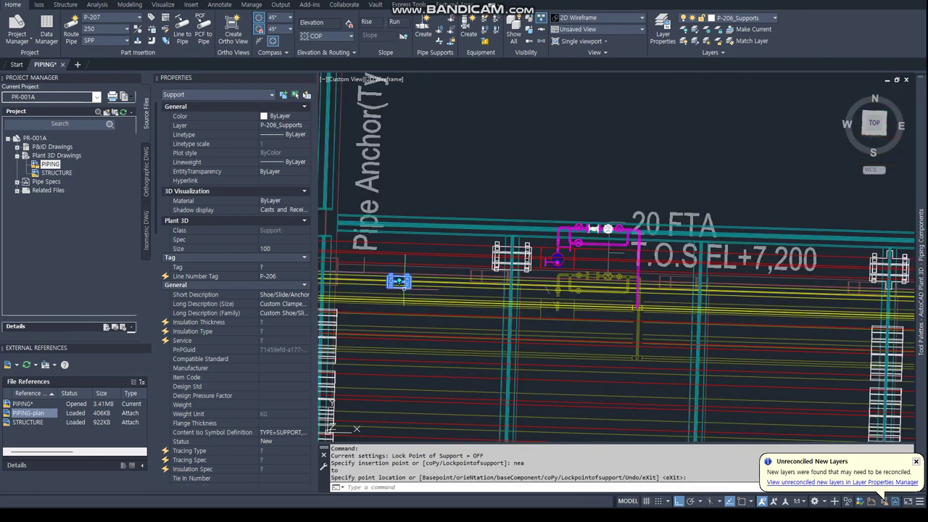
key("Escape")
key("Escape")
scroll(406, 285, "up", 3)
type("plan")
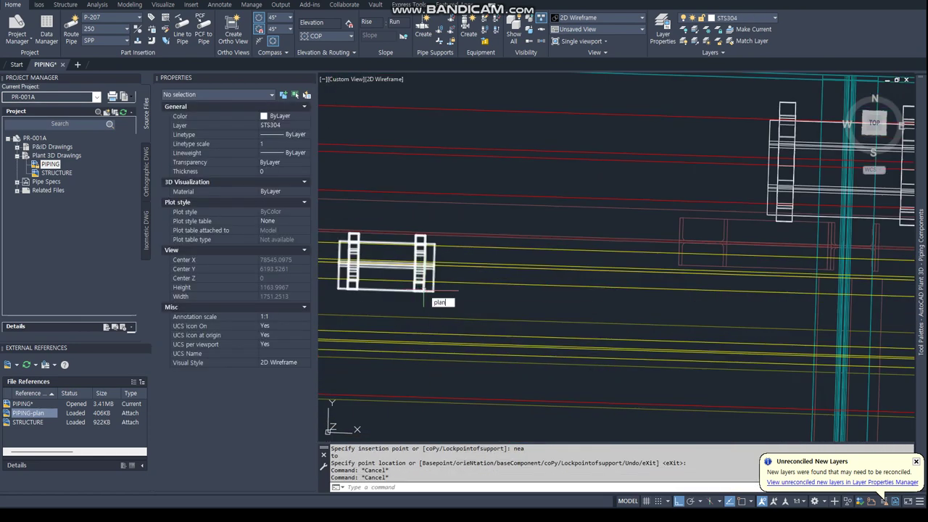
key("Return")
key("Return")
scroll(547, 276, "up", 2)
scroll(547, 276, "up", 2)
Measure the distance from the rack beam to the support and copy the 991.6026 result
scroll(548, 276, "up", 2)
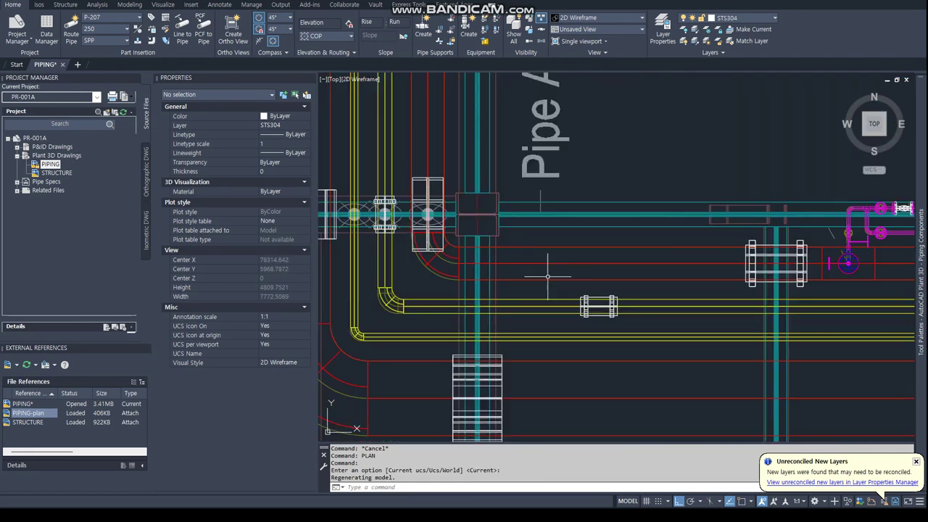
type("i")
key("Return")
type("nea")
key("Return")
left_click(477, 230)
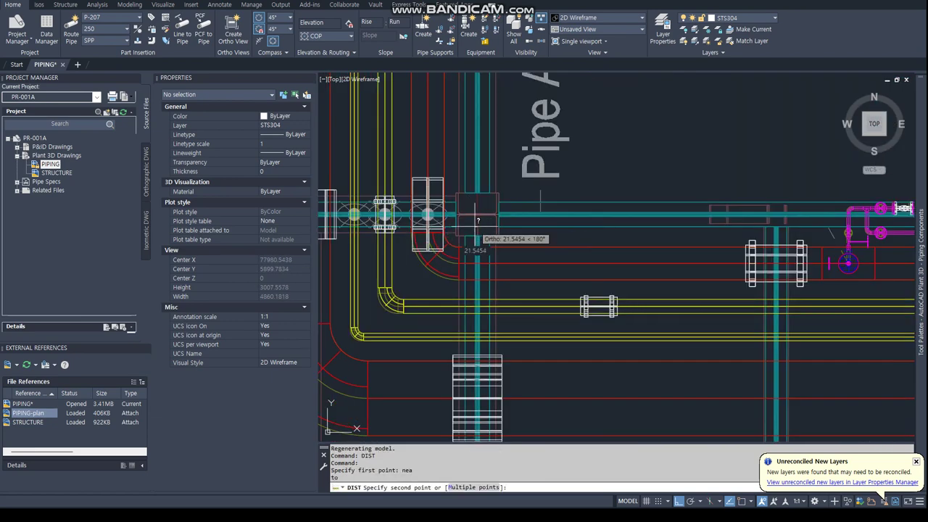
type("nod")
key("Return")
left_click(599, 308)
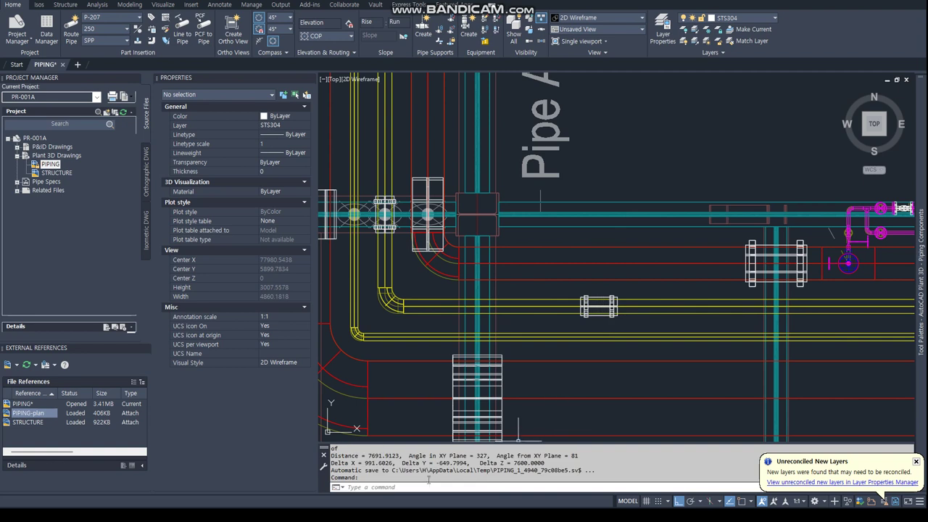
right_click(391, 464)
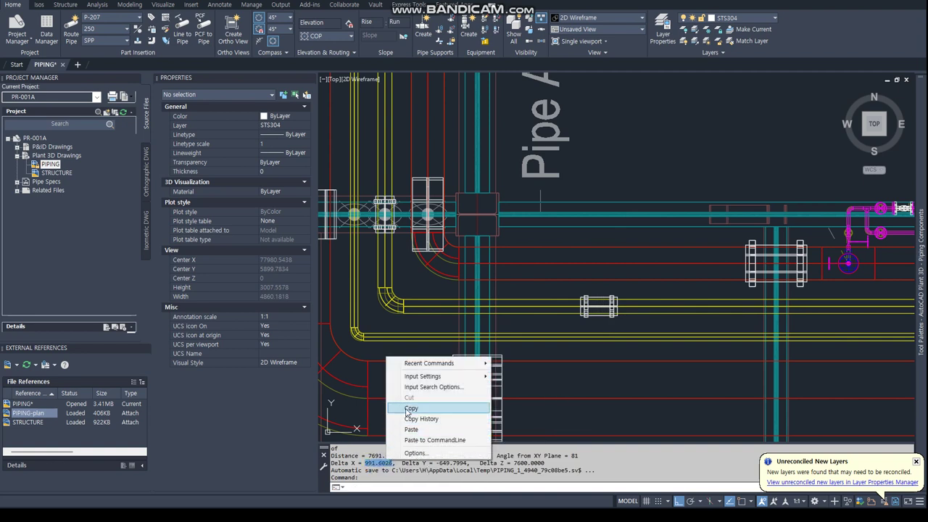
left_click(404, 411)
Move the support 991.6026 left along the yellow pipe and connect it to the adjacent pipe
left_click(599, 307)
right_click(613, 312)
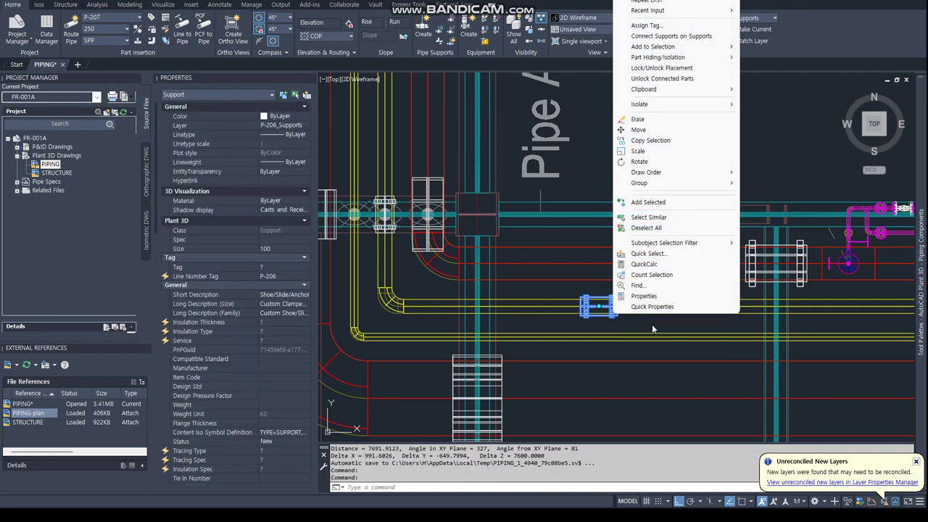
left_click(639, 130)
left_click(849, 368)
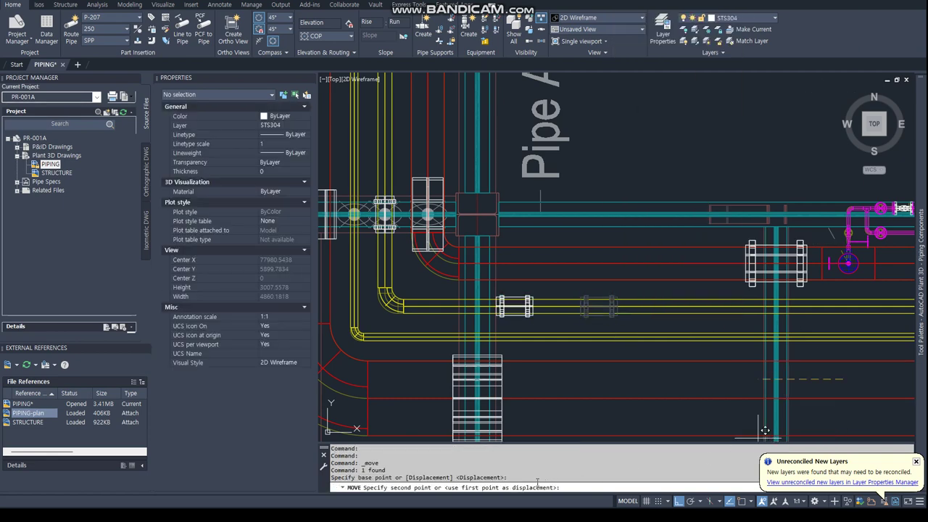
type("991.6026")
key("Return")
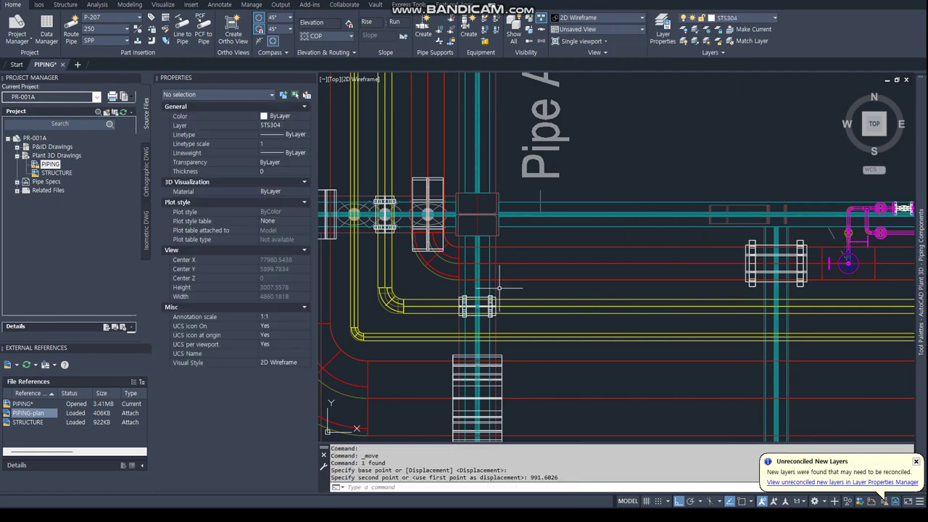
left_click(490, 305)
right_click(490, 305)
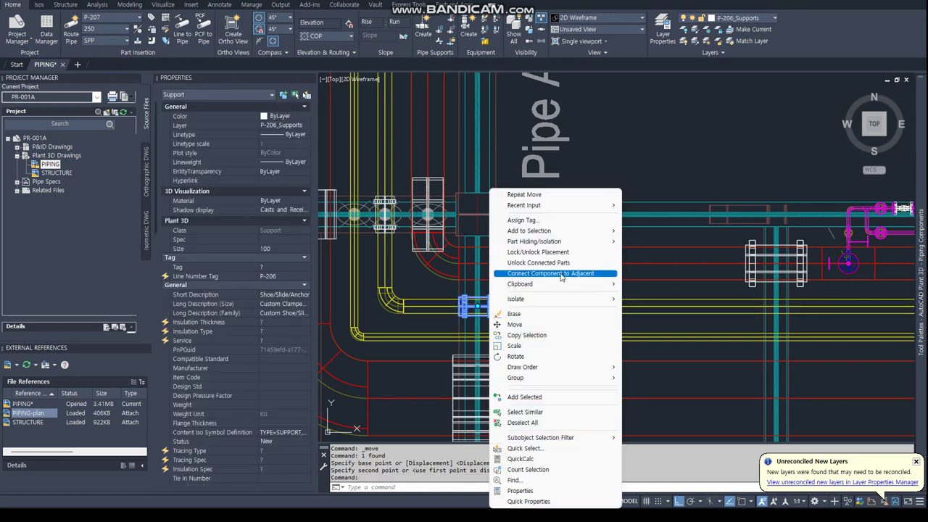
left_click(562, 278)
scroll(538, 333, "down", 5)
Draw vertical construction lines at the first two plan support locations
scroll(538, 333, "down", 5)
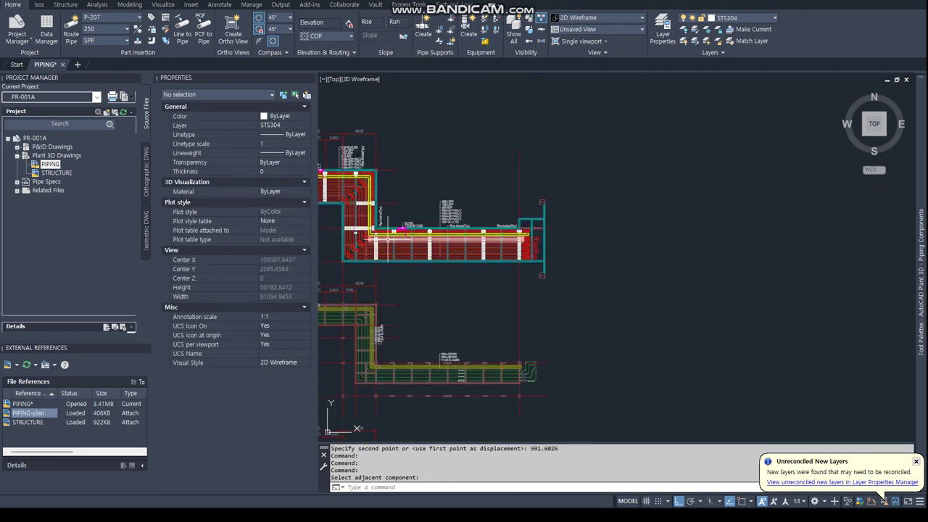
scroll(401, 229, "up", 8)
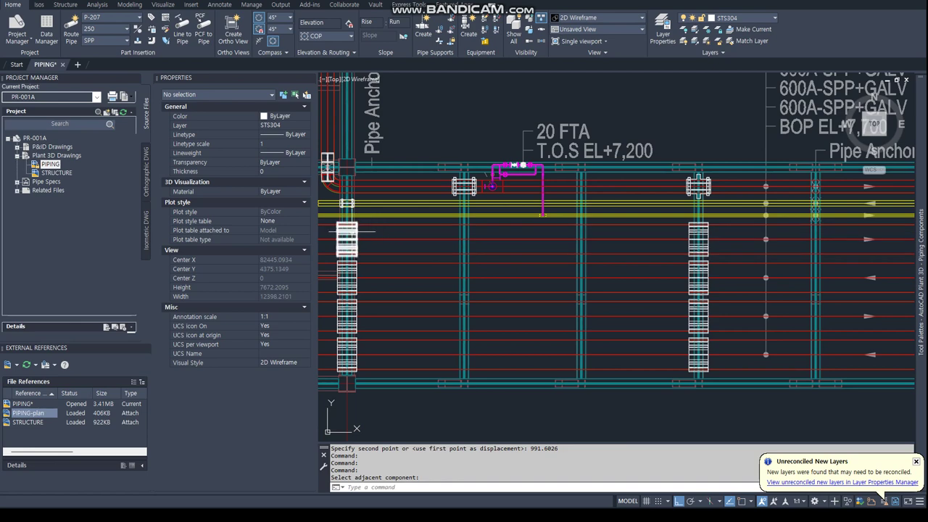
scroll(368, 218, "down", 8)
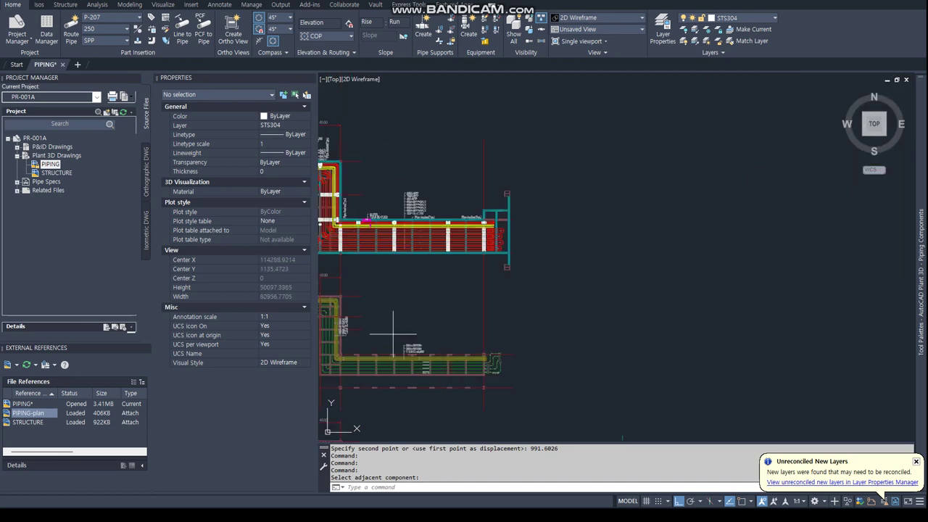
type("l")
key("Return")
scroll(379, 388, "up", 5)
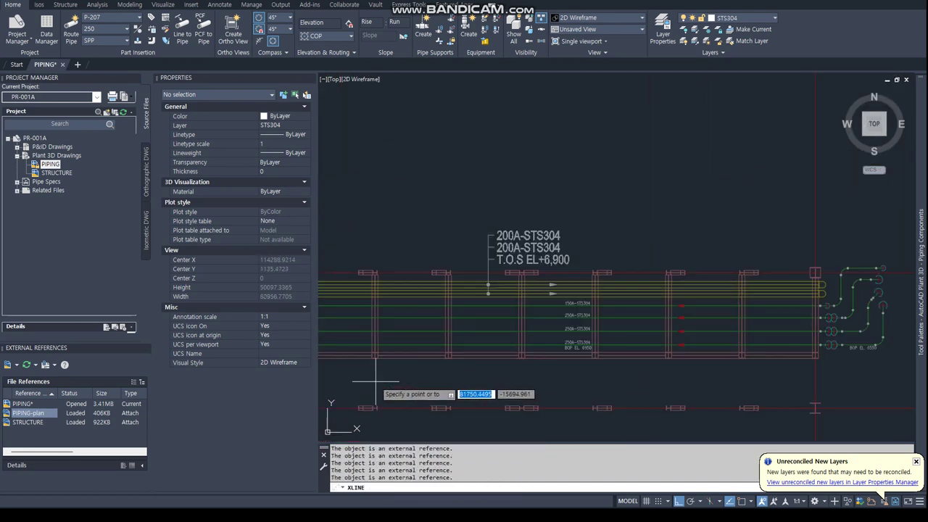
scroll(381, 389, "down", 5)
scroll(383, 384, "up", 2)
scroll(385, 368, "up", 2)
type("v")
key("Return")
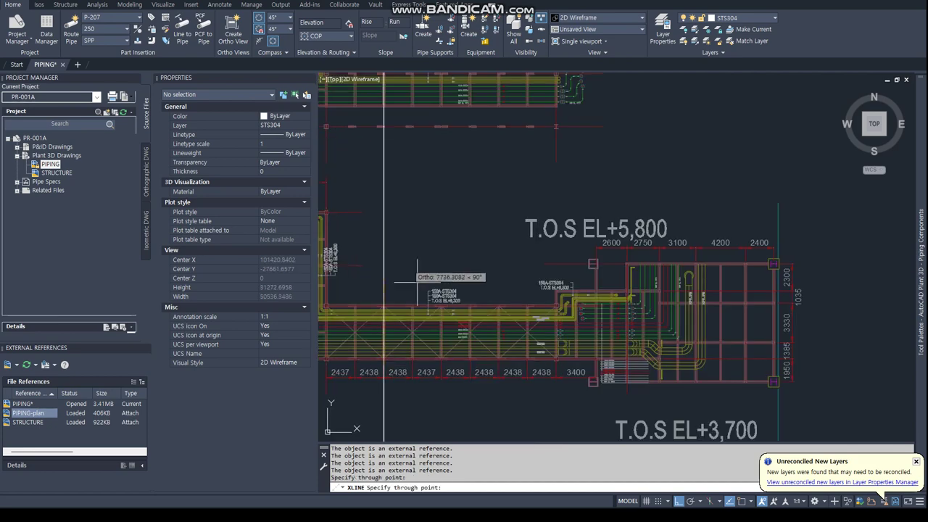
left_click(385, 370)
left_click(441, 378)
key("Return")
key("Return")
Add two more vertical construction lines at further plan support locations with nearest snap
type("ea")
key("Return")
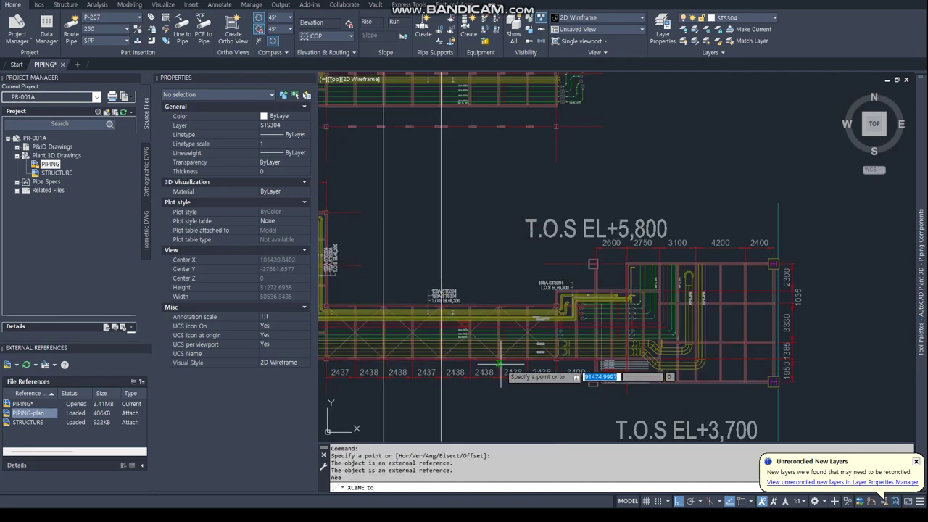
left_click(498, 373)
left_click(536, 373)
scroll(506, 220, "down", 2)
scroll(500, 213, "up", 2)
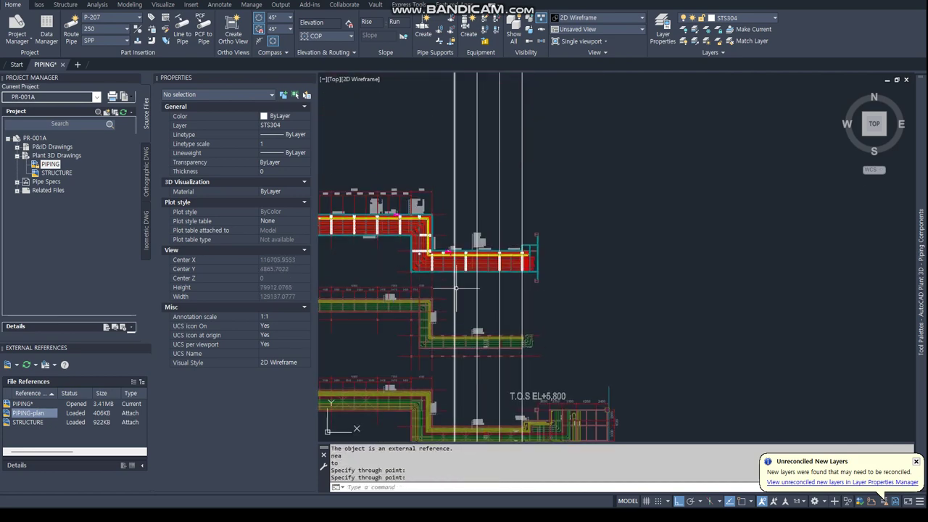
scroll(444, 218, "up", 3)
Start copying the yellow-pipe support from a nearest-snapped base point on the pipe
left_click(444, 250)
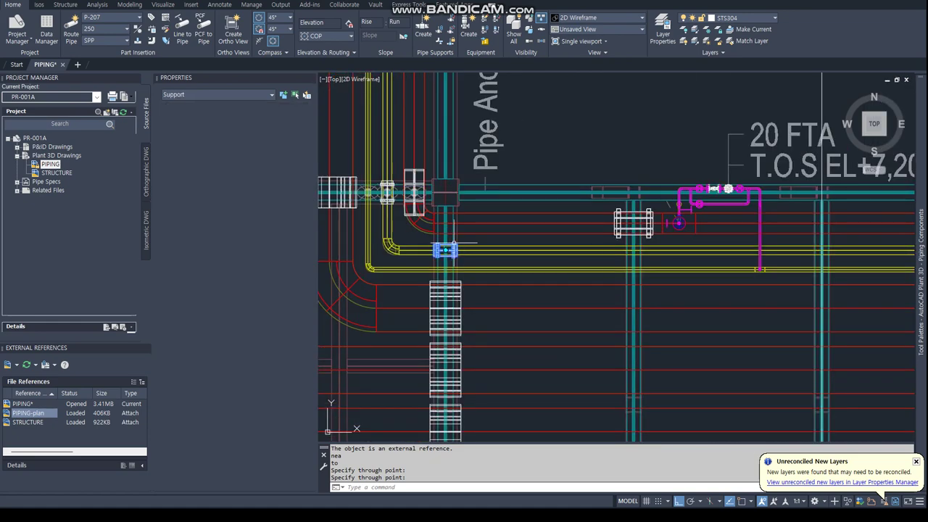
right_click(454, 250)
left_click(494, 335)
scroll(493, 336, "down", 3)
scroll(486, 341, "down", 2)
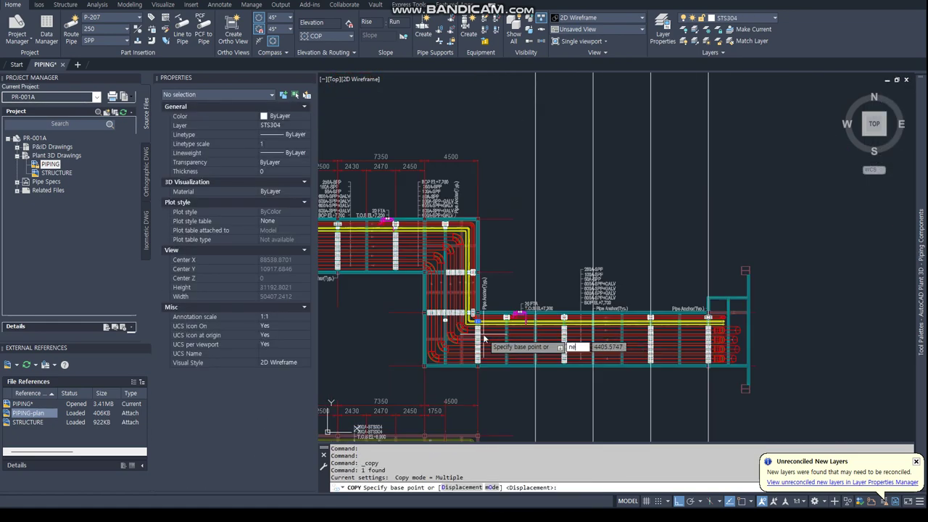
type("nea")
key("Return")
left_click(479, 387)
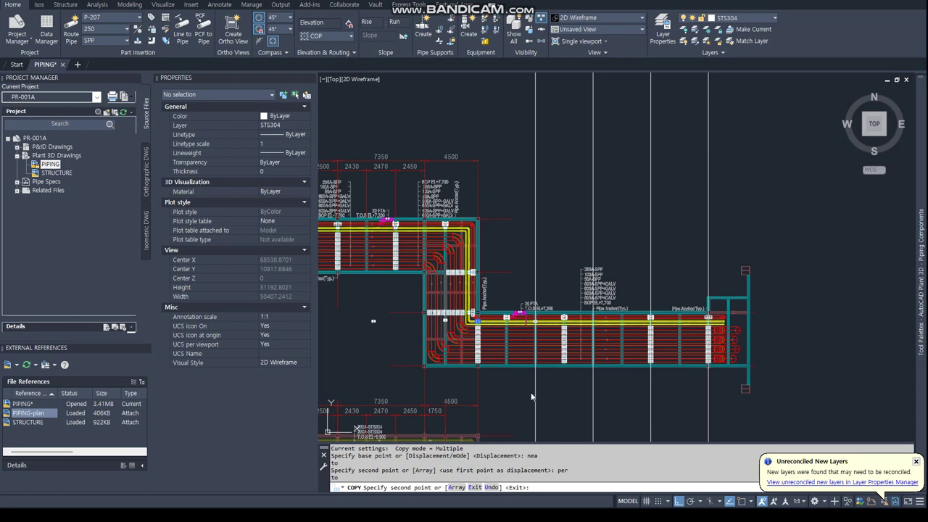
Place support copies perpendicular on the pipe at the next anchor locations
type("er")
key("Return")
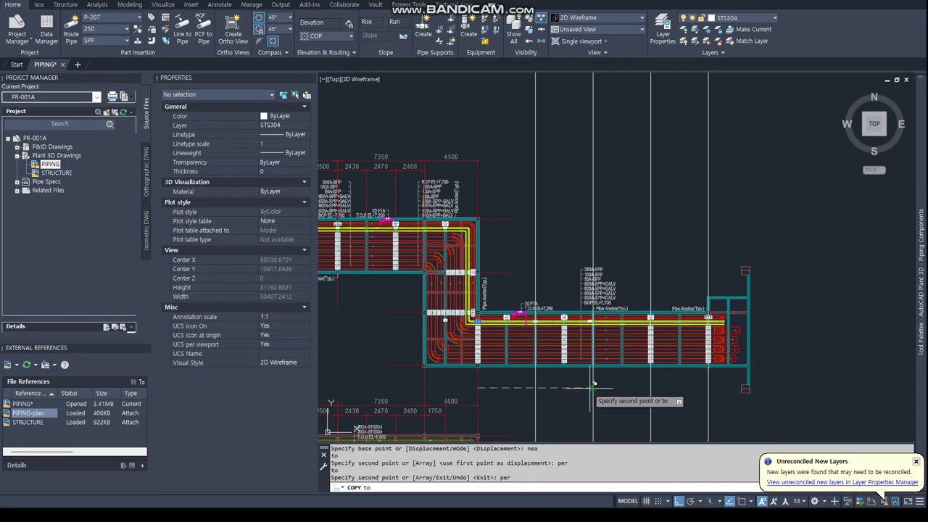
left_click(594, 389)
type("per")
key("Return")
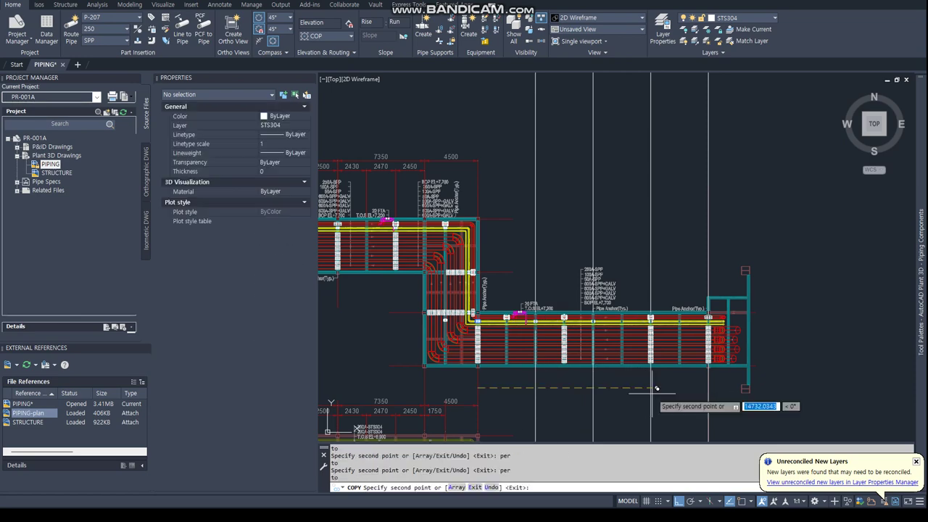
key("Return")
scroll(683, 276, "up", 3)
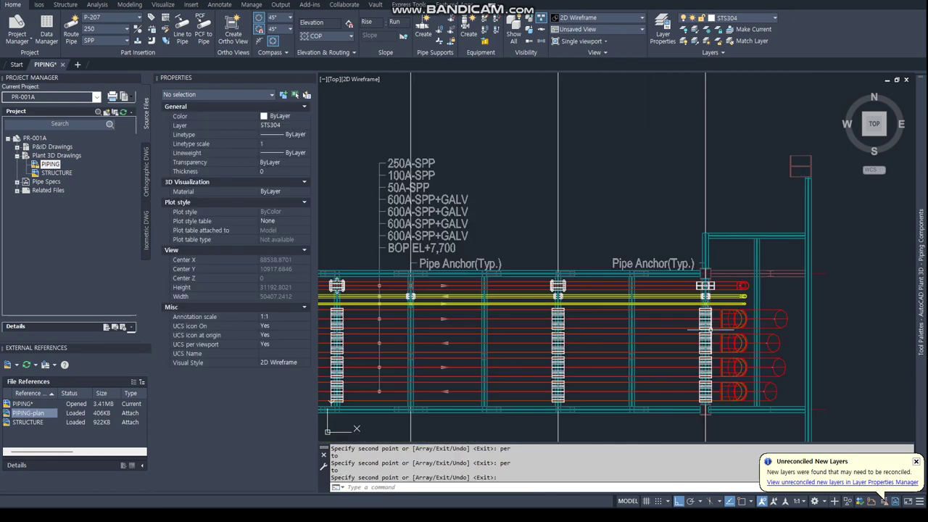
scroll(683, 276, "up", 4)
scroll(682, 276, "up", 3)
Highlight all parts on the pipe's line number and review the lower rack levels
left_click(803, 300)
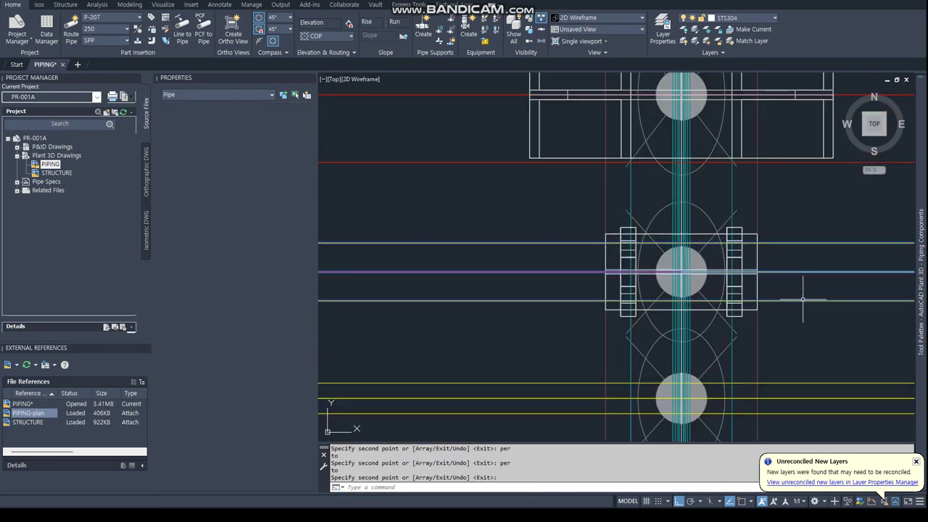
right_click(817, 301)
mouse_move(848, 231)
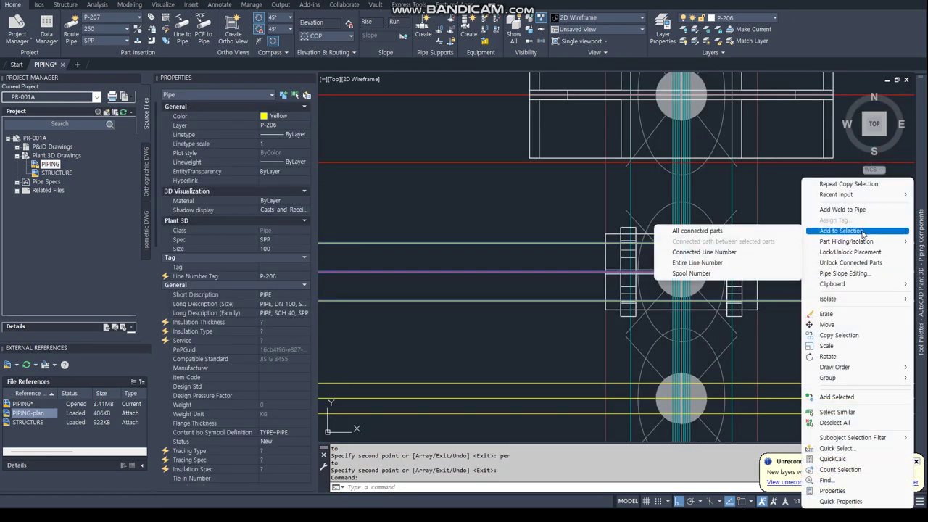
left_click(677, 255)
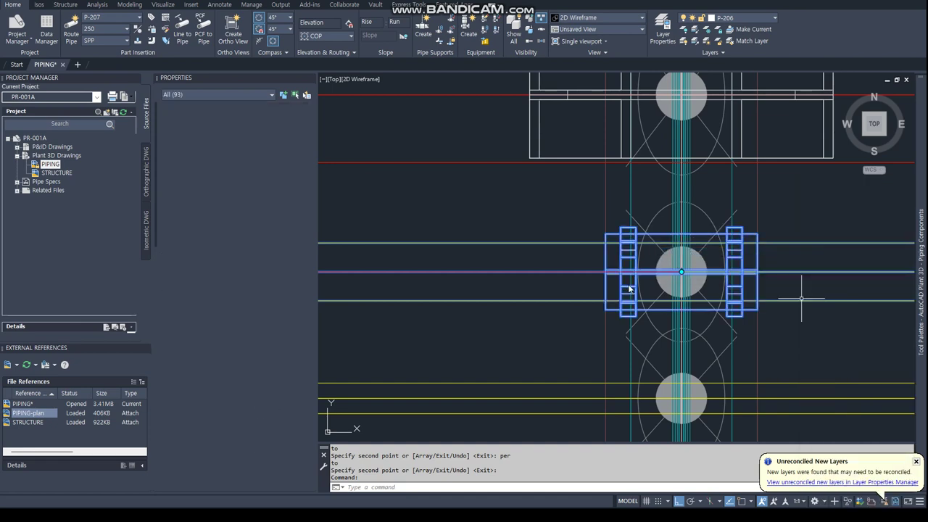
scroll(593, 338, "down", 3)
scroll(593, 337, "down", 2)
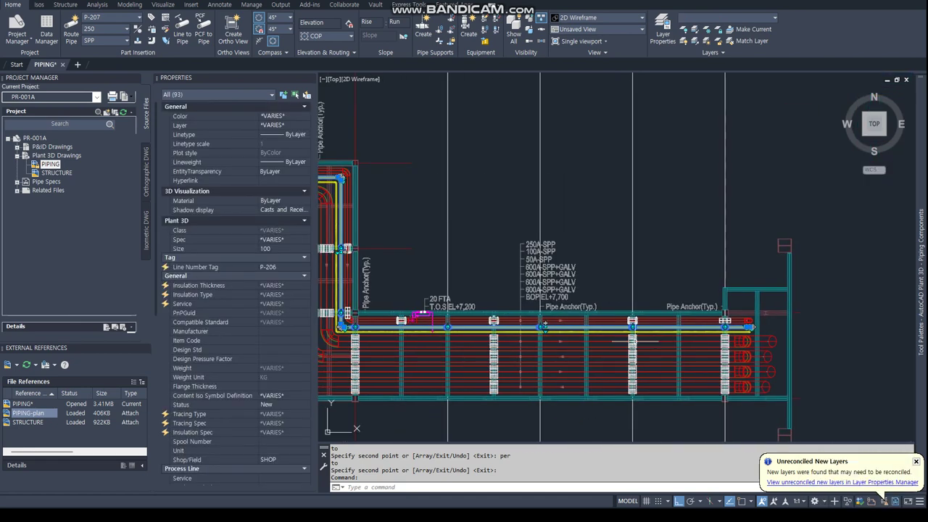
scroll(434, 311, "down", 1)
mouse_move(376, 297)
middle_mouse_down()
mouse_move(513, 297)
mouse_move(625, 240)
mouse_move(449, 243)
middle_mouse_up()
key("Escape")
key("Escape")
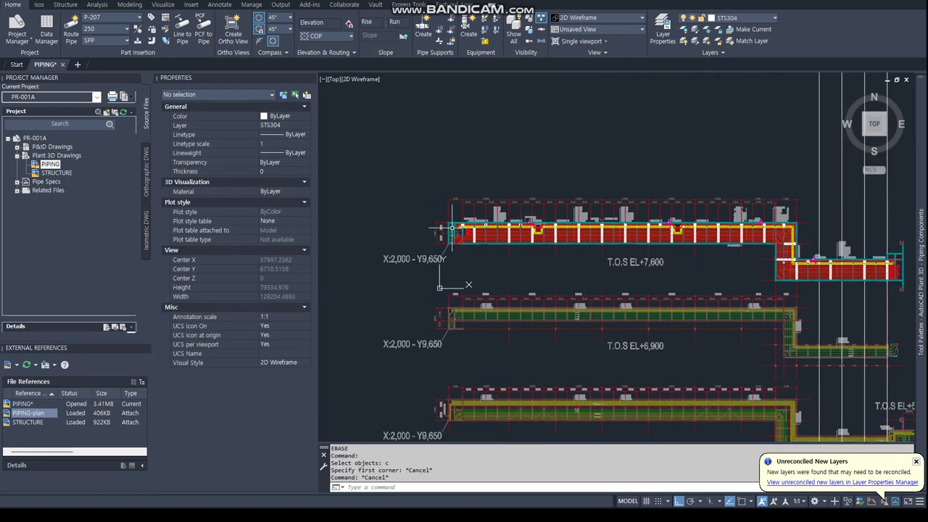
scroll(540, 217, "up", 5)
scroll(544, 246, "up", 3)
scroll(544, 250, "up", 2)
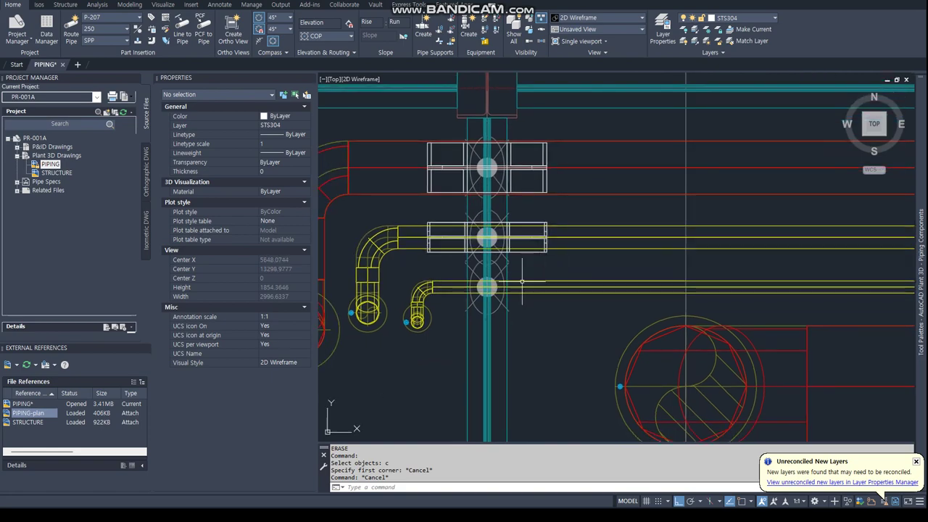
In a 3D view, copy the shoe support from its node perpendicular onto the pipe
middle_click_drag(544, 250, 522, 210, "shift")
left_click(519, 190)
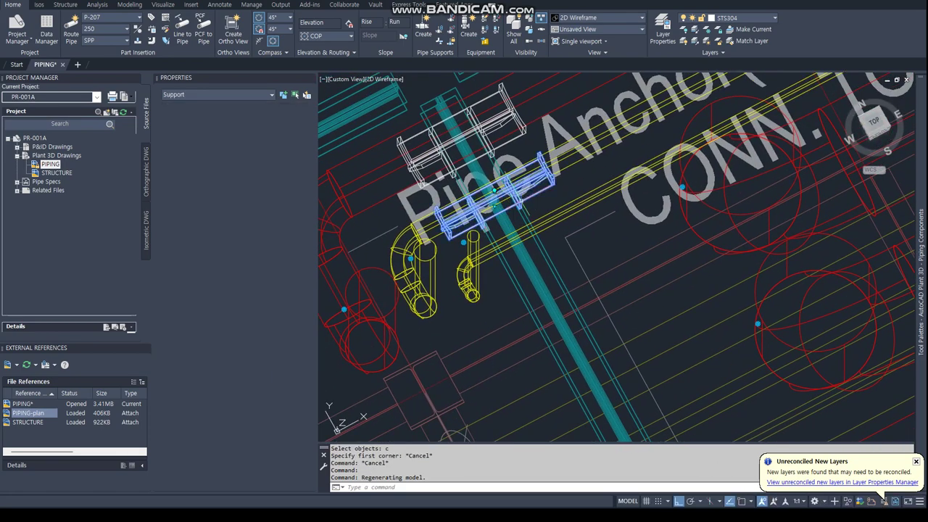
right_click(516, 189)
left_click(557, 335)
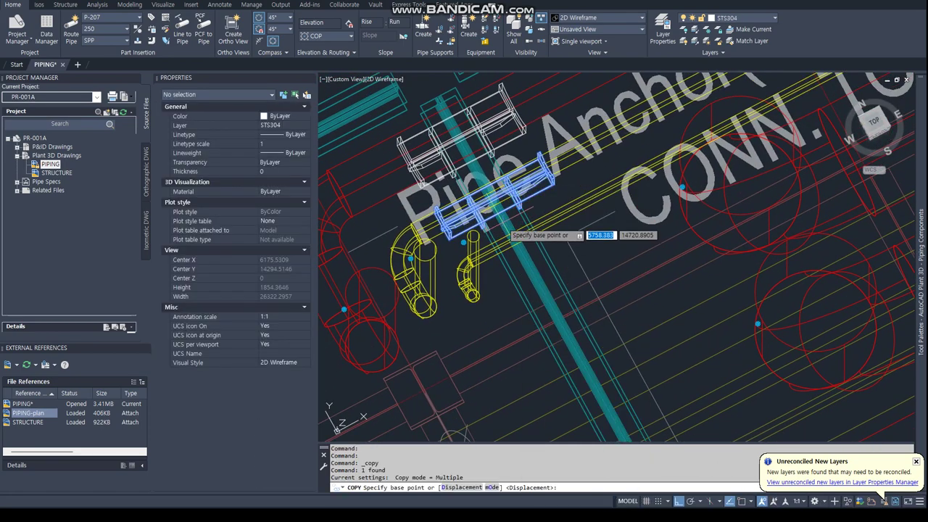
type("d")
key("Return")
scroll(504, 226, "up", 4)
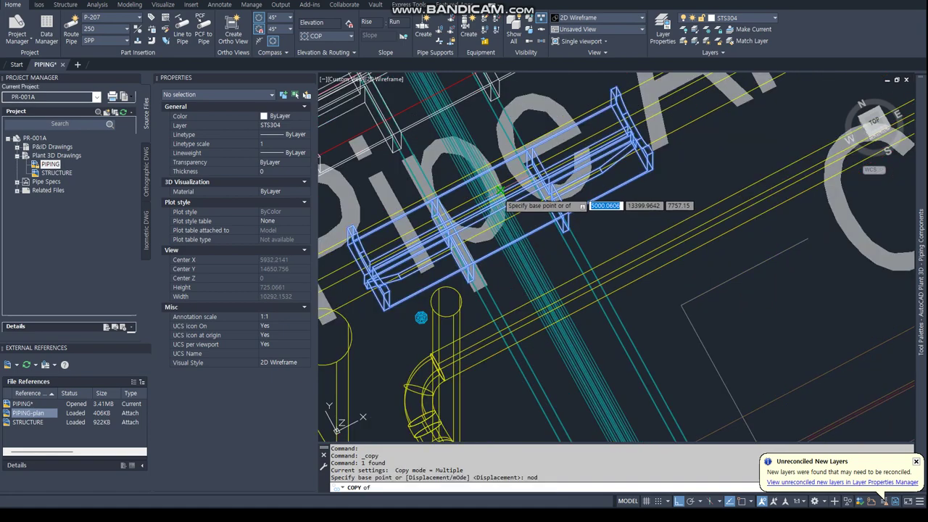
left_click(503, 187)
type("per")
key("Return")
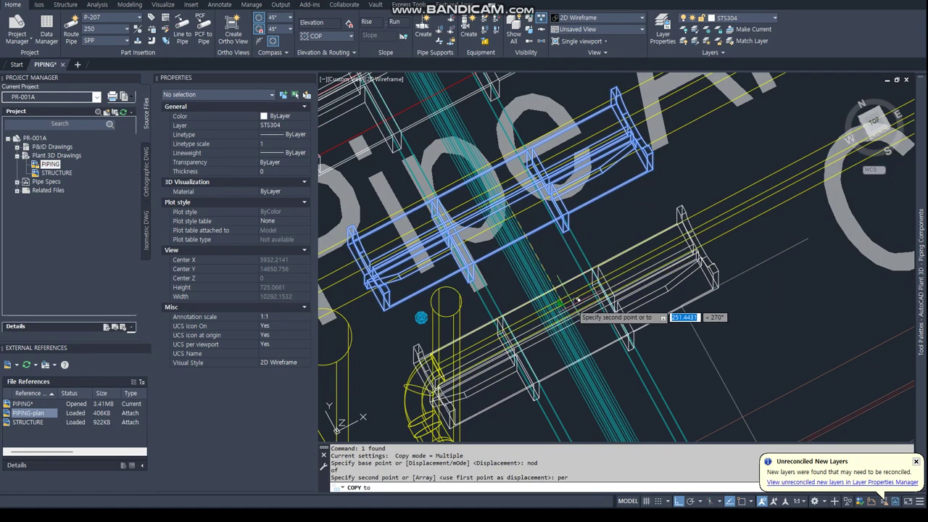
left_click(585, 298)
key("Return")
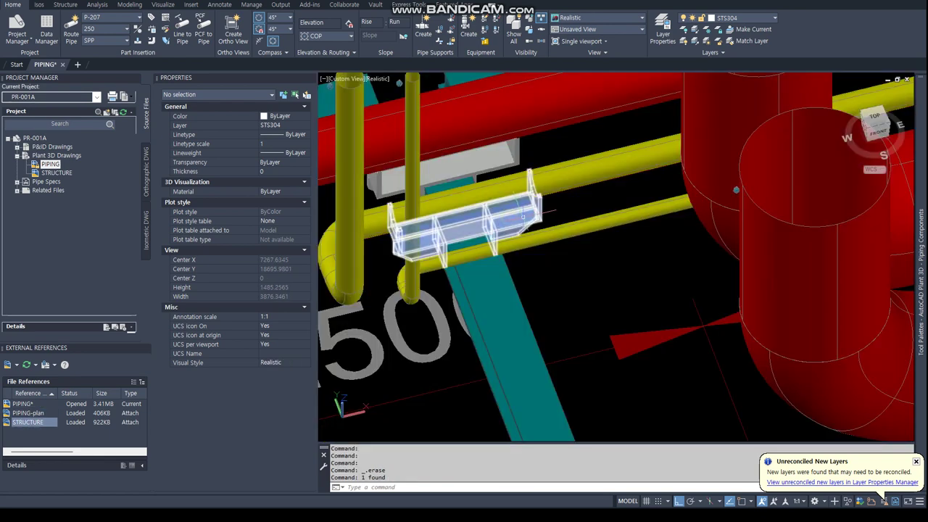
Copy another shoe support node-to-perpendicular onto the lower yellow pipe and select it
left_click(464, 190)
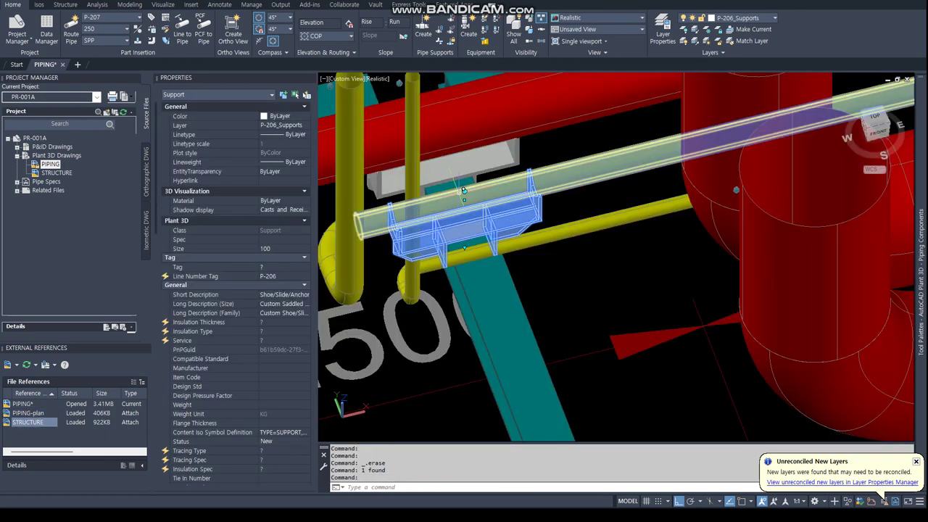
right_click(492, 190)
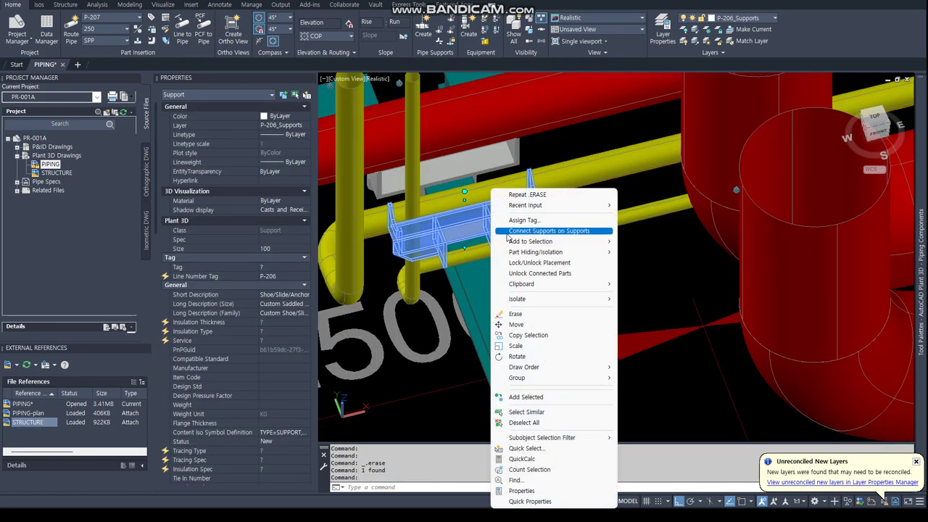
left_click(523, 335)
type("od")
key("Return")
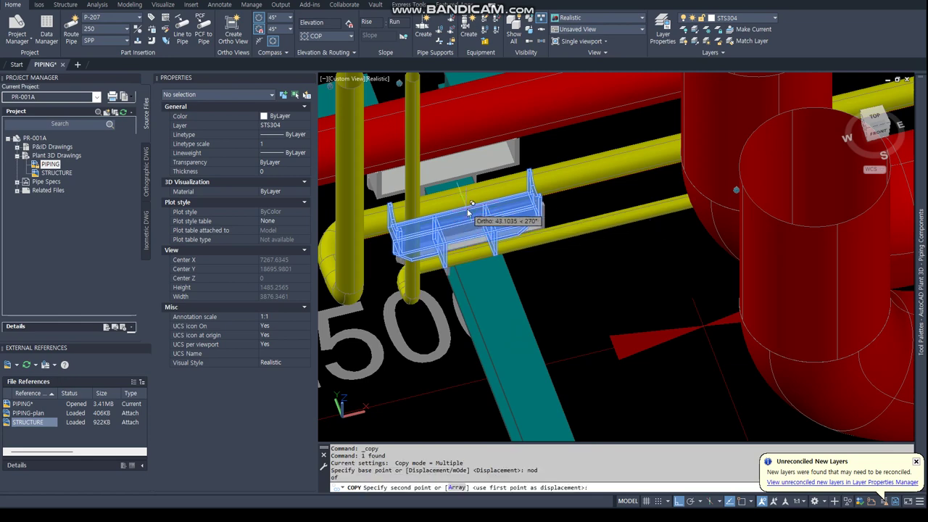
left_click(469, 214)
type("per")
key("Return")
left_click(484, 253)
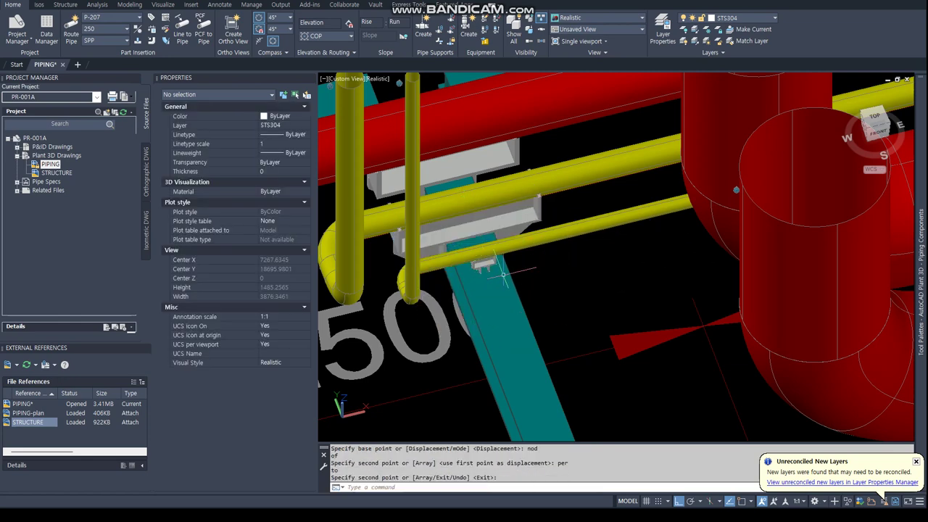
key("Return")
left_click(482, 259)
In the Properties Dimensions section, enter SL 450, SW 100, ST 8, SH 99.5, BH 150, BL 200, CD 0
scroll(232, 330, "down", 5)
scroll(236, 320, "down", 5)
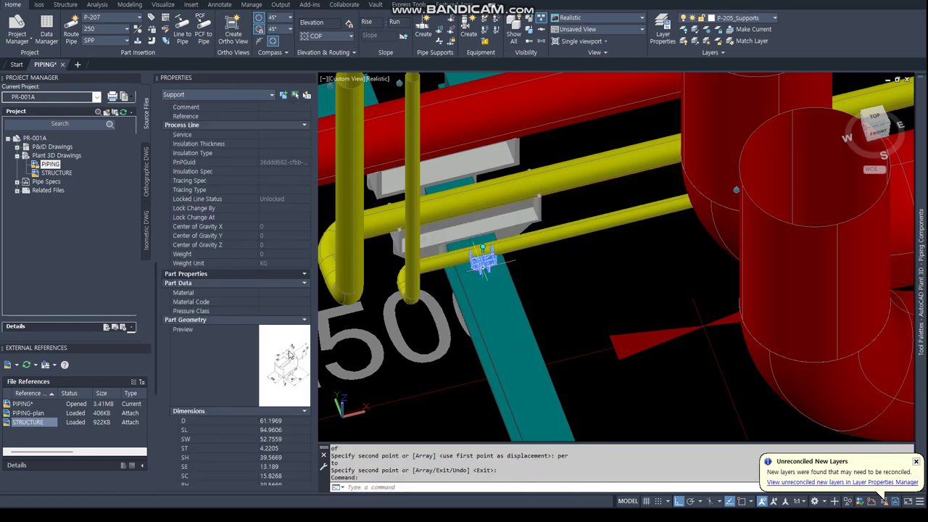
scroll(277, 363, "down", 3)
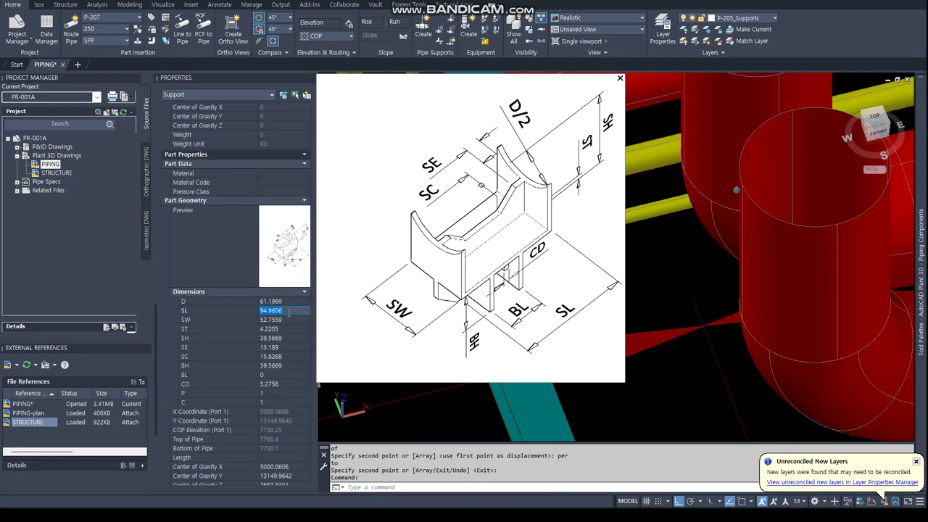
type("450")
key("Return")
left_click(284, 319)
type("1")
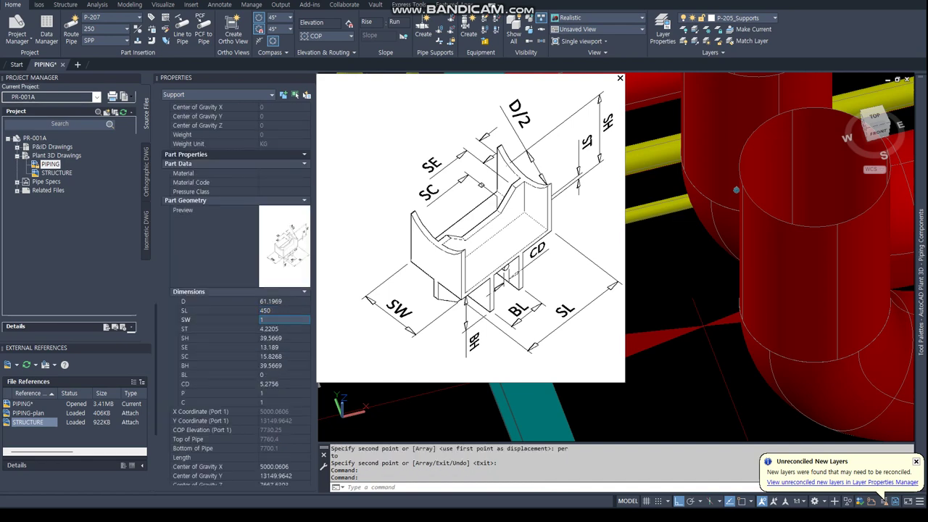
key("Return")
left_click(284, 329)
type("8")
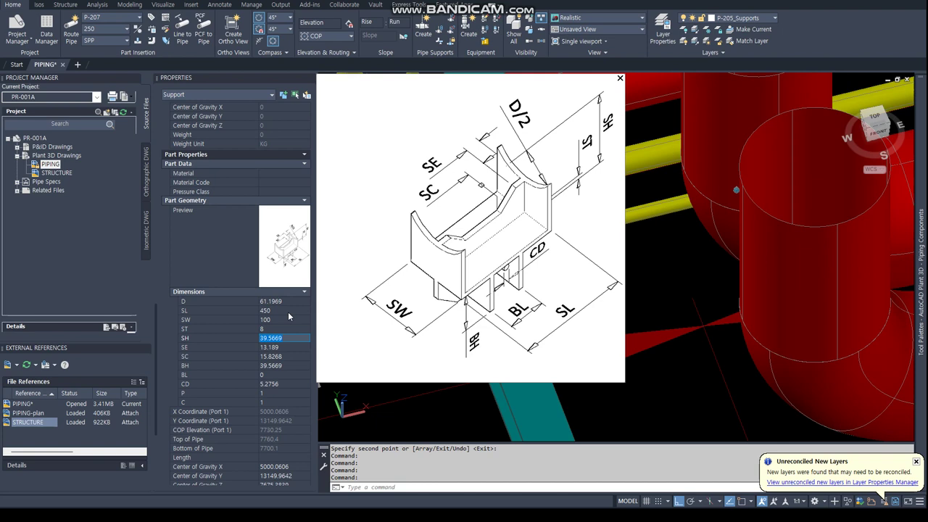
type("99.5")
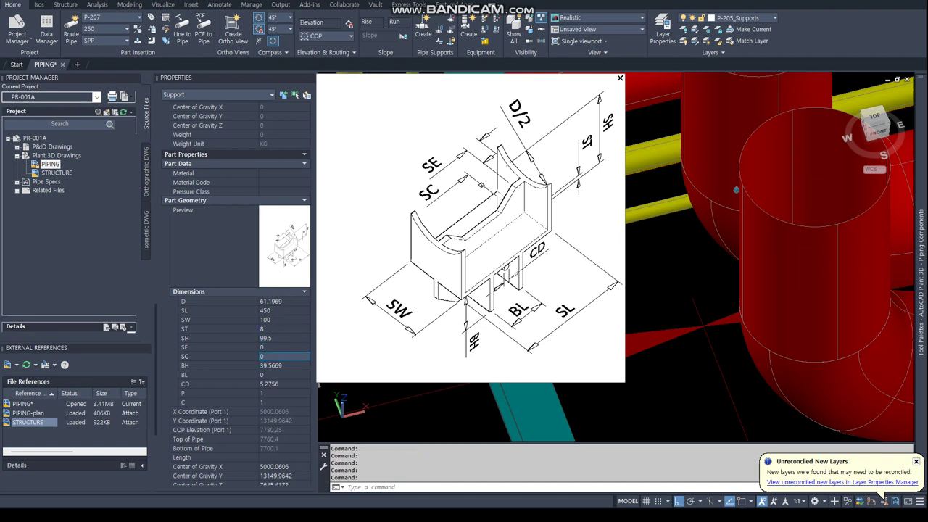
type("150")
key("Tab")
type("200")
key("Tab")
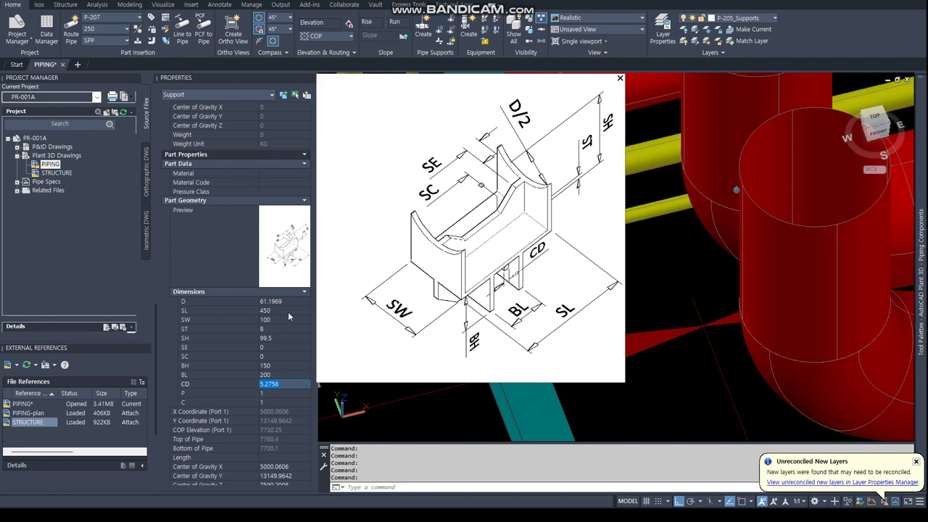
type("0")
key("Tab")
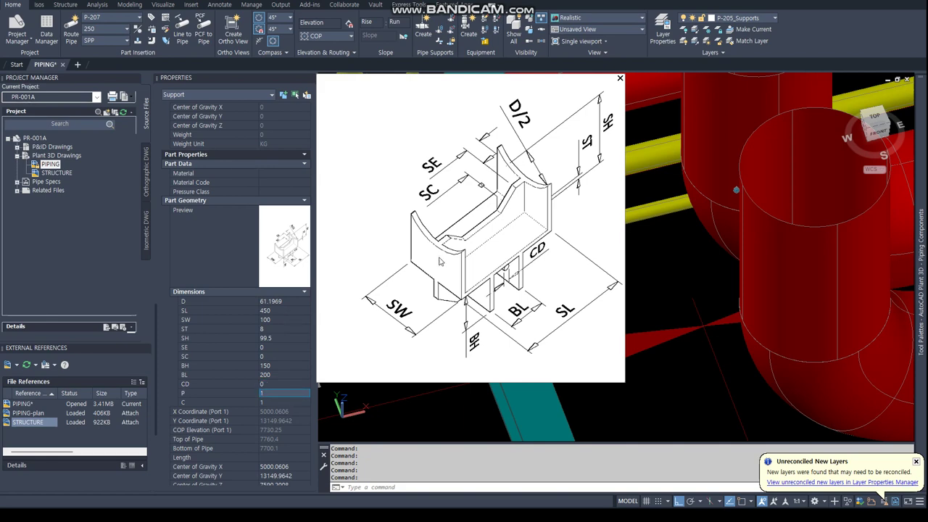
scroll(512, 268, "up", 3)
key("Escape")
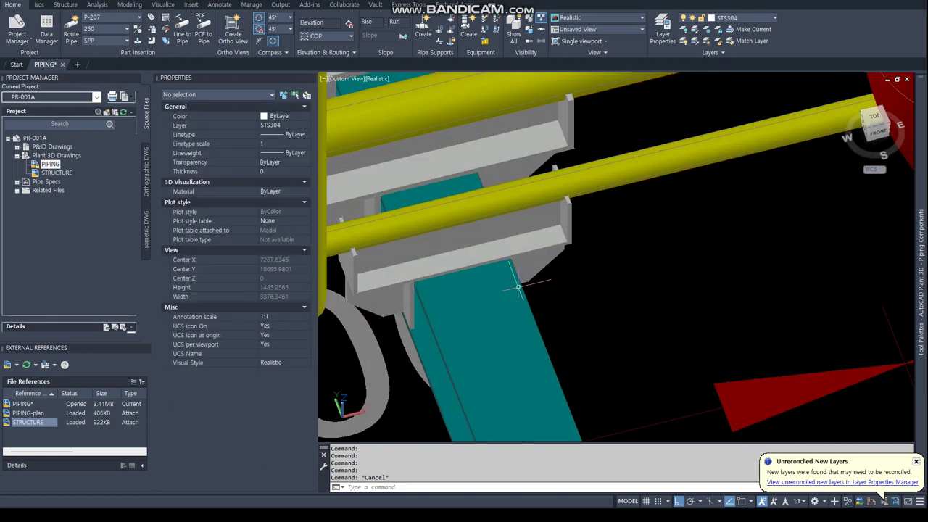
scroll(512, 268, "up", 3)
scroll(512, 268, "up", 3)
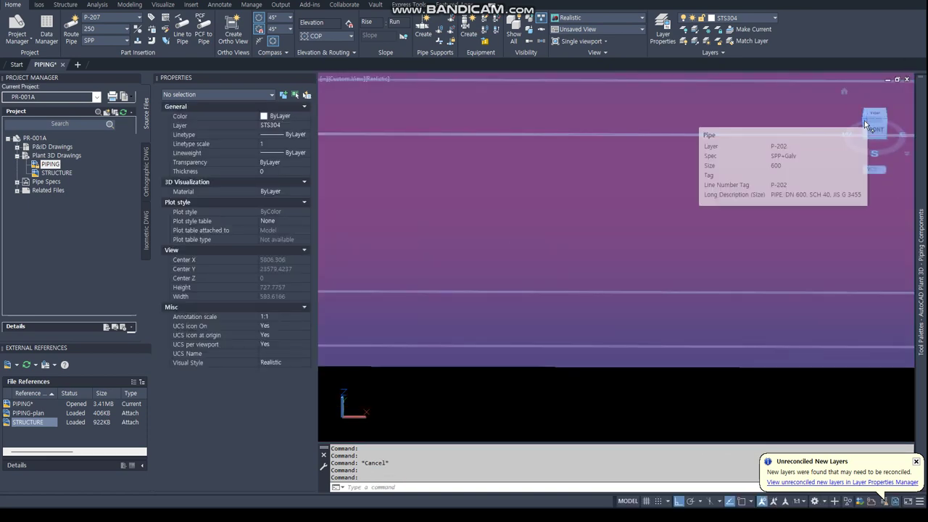
left_click(843, 92)
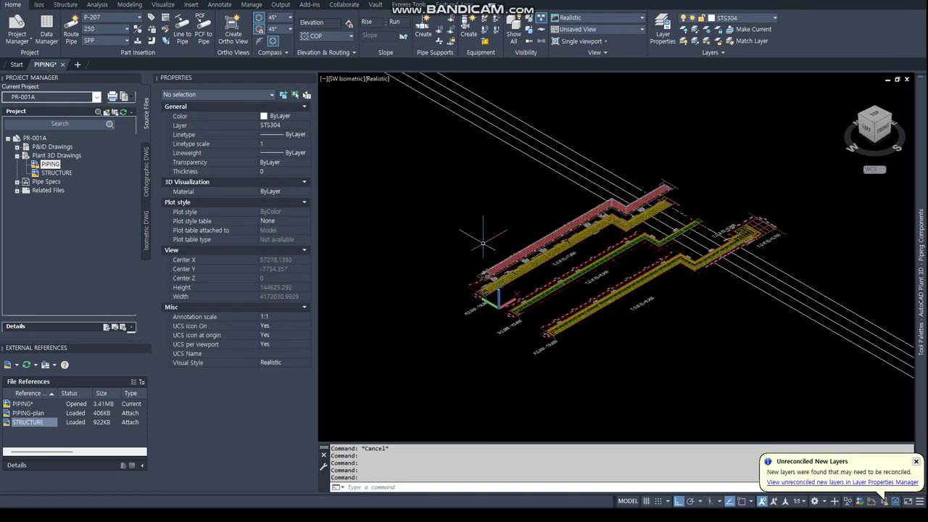
scroll(479, 279, "up", 2)
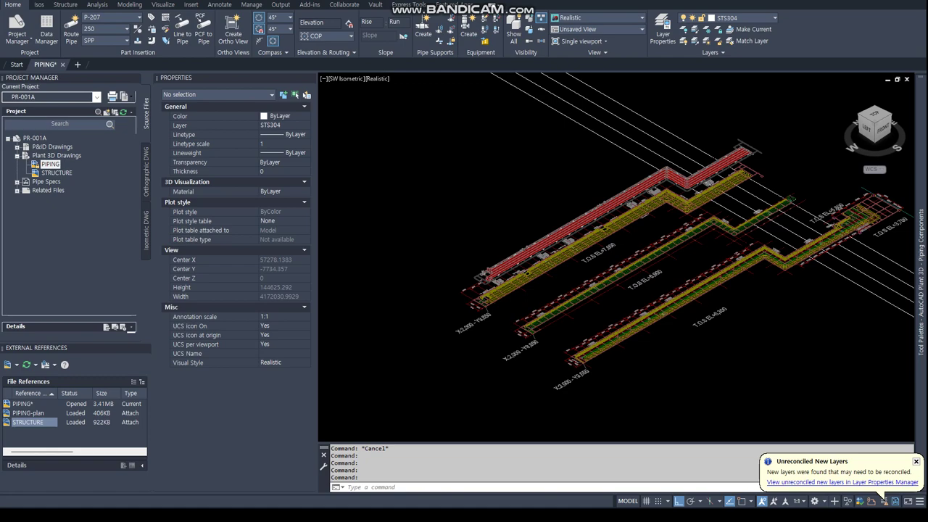
scroll(745, 269, "up", 2)
scroll(744, 269, "up", 2)
scroll(745, 269, "up", 2)
scroll(744, 269, "up", 2)
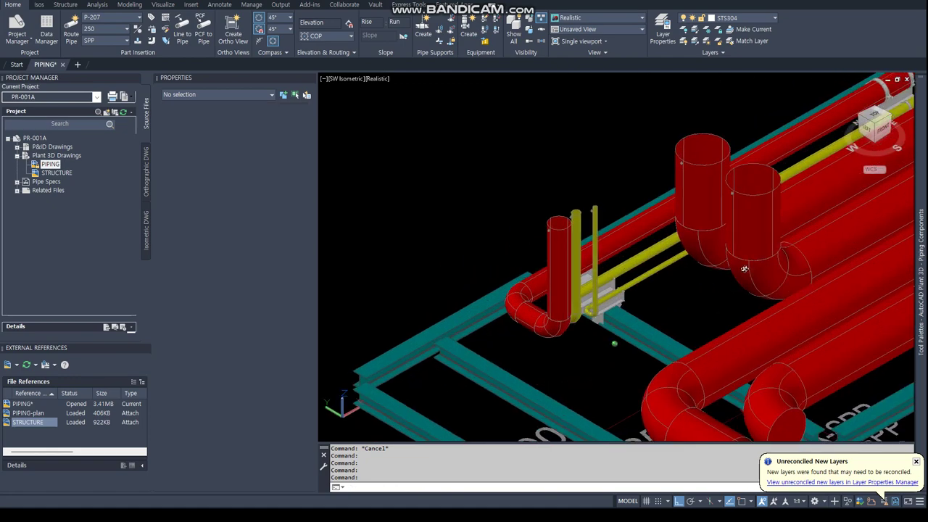
middle_click_drag(744, 269, 696, 327, "shift")
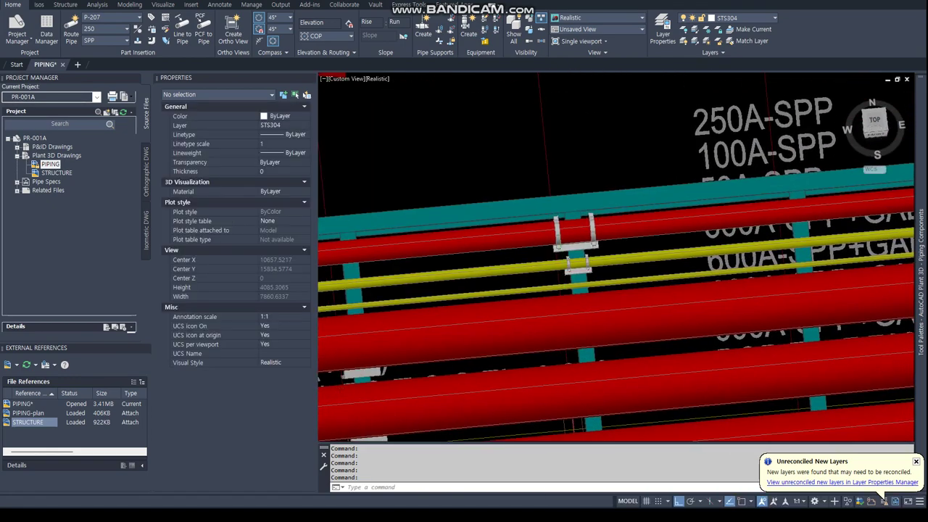
scroll(574, 267, "up", 4)
Begin copying the middle-pipe shoe support from its node, then cancel the attempt
left_click(601, 243)
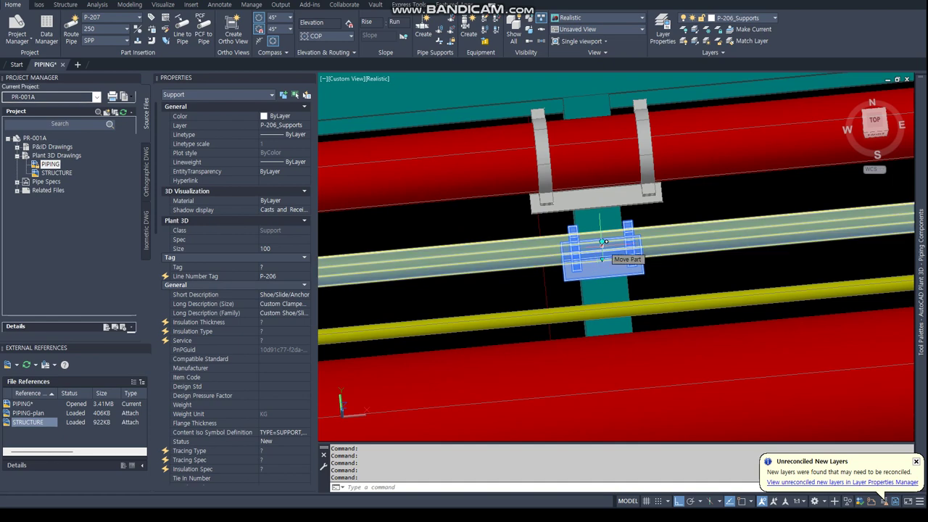
right_click(602, 242)
left_click(638, 339)
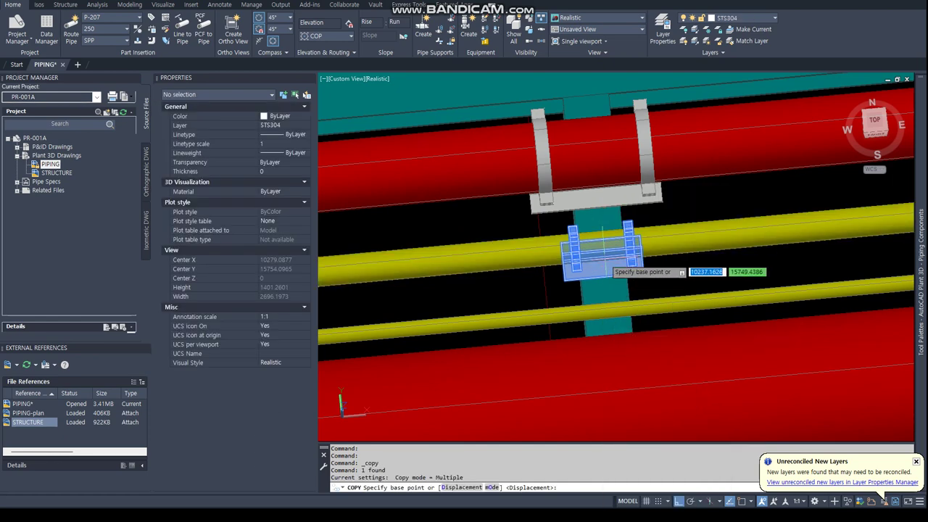
type("nod")
key("Return")
left_click(600, 247)
type("per")
key("Return")
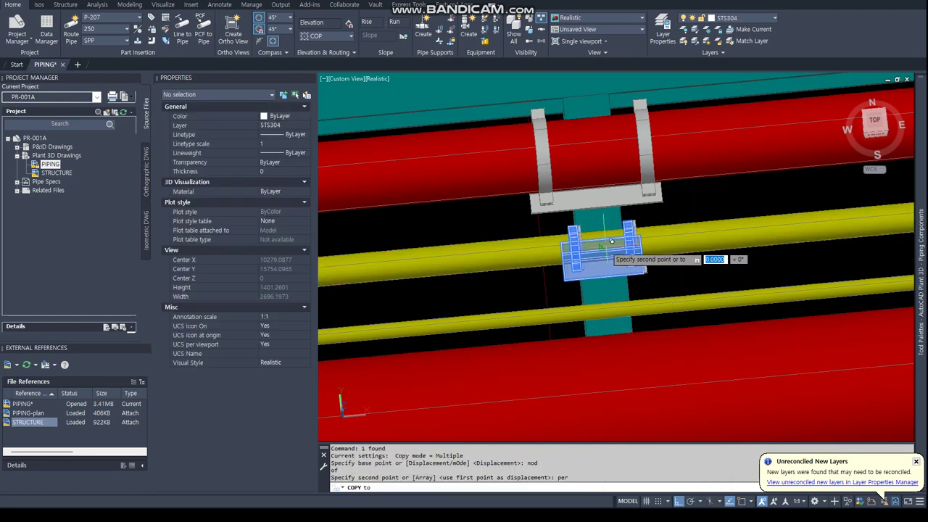
key("Escape")
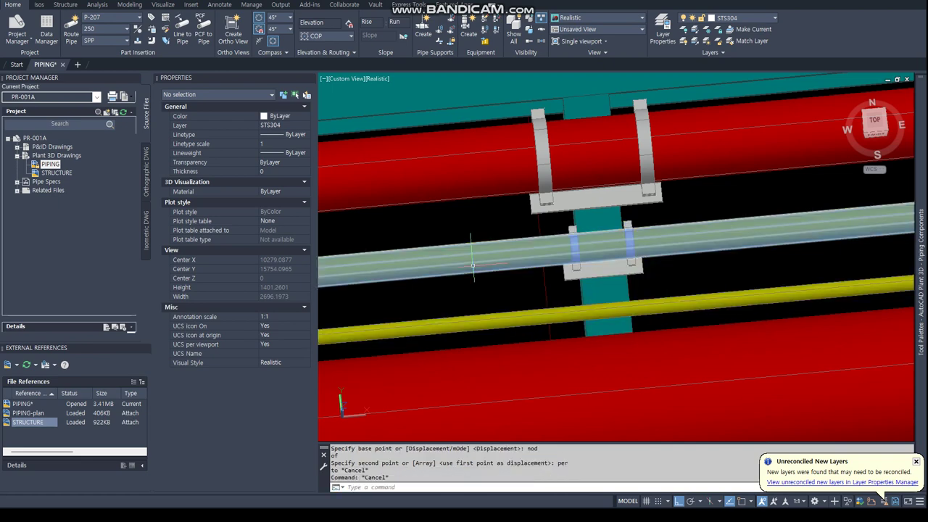
key("Escape")
key("Escape")
key("Escape")
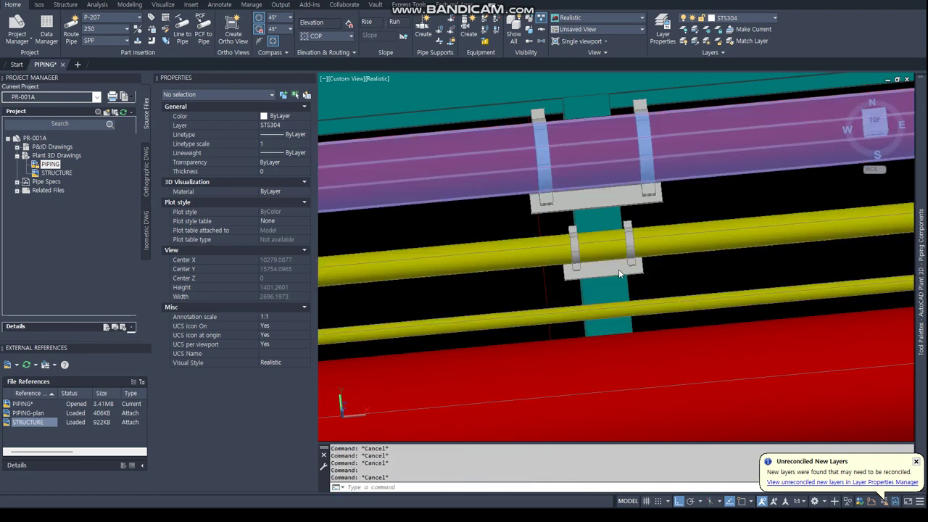
Copy the shoe support from its node perpendicular onto the lower yellow pipe
left_click(620, 274)
right_click(611, 272)
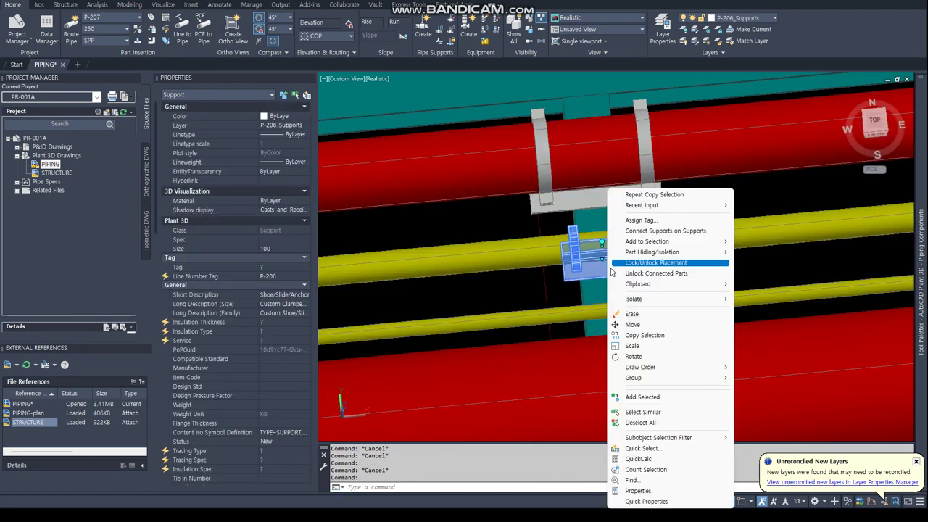
left_click(648, 335)
type("nod")
key("Return")
left_click(606, 240)
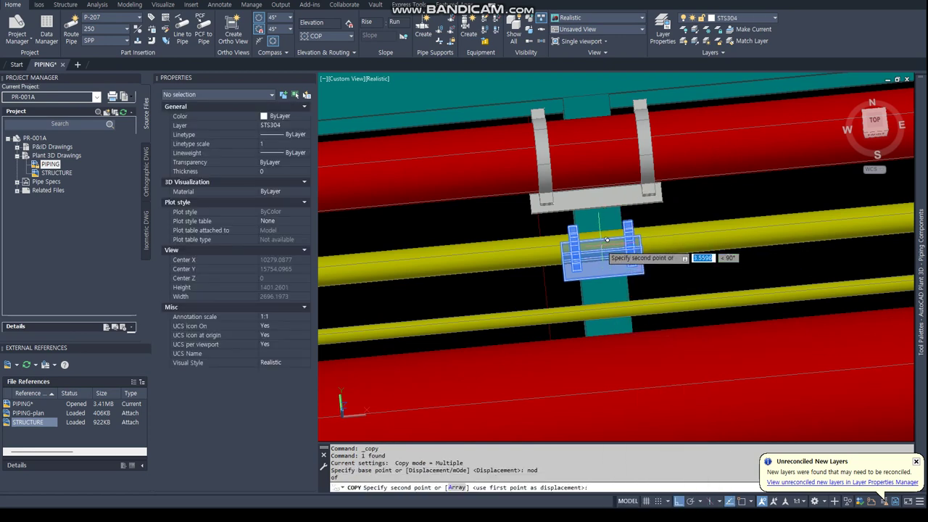
type("per")
key("Return")
left_click(621, 296)
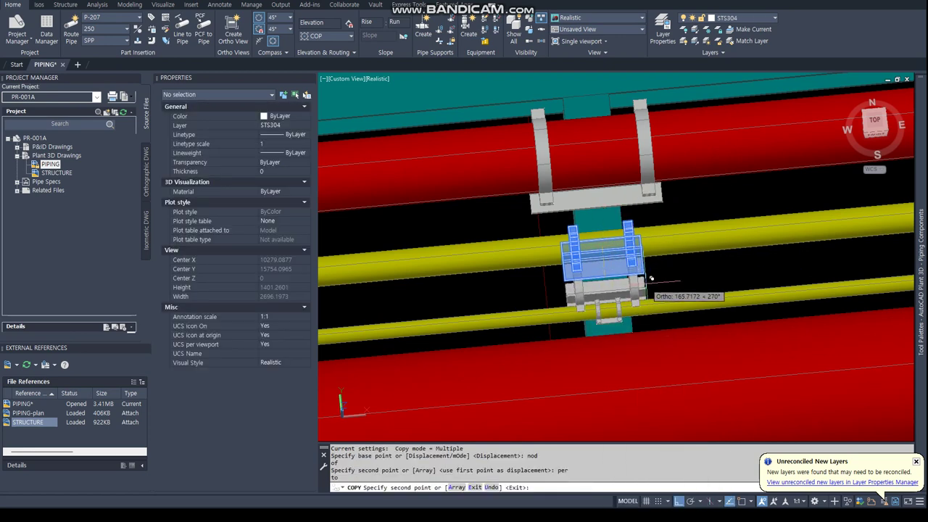
key("Return")
Select the new support copy on the lower pipe to edit its dimensions
scroll(666, 363, "up", 3)
left_click(582, 307)
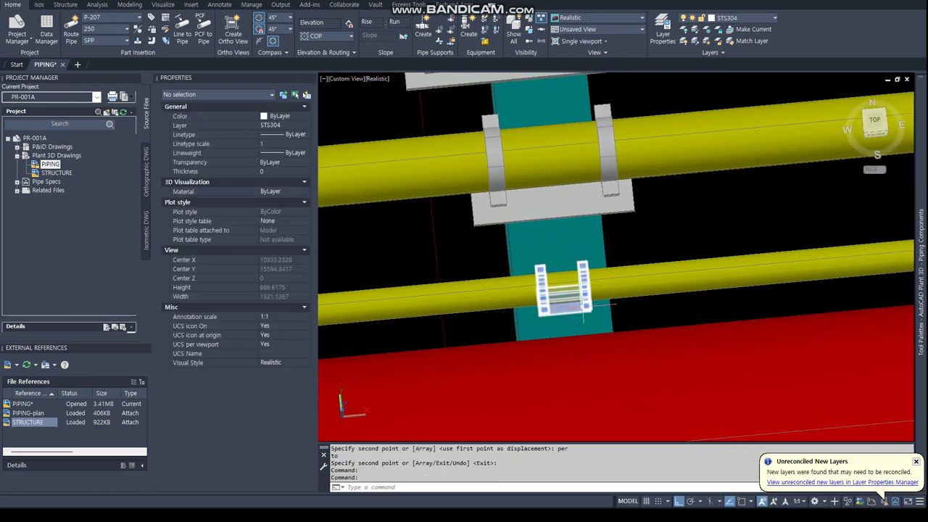
key("Escape")
key("Escape")
left_click(583, 307)
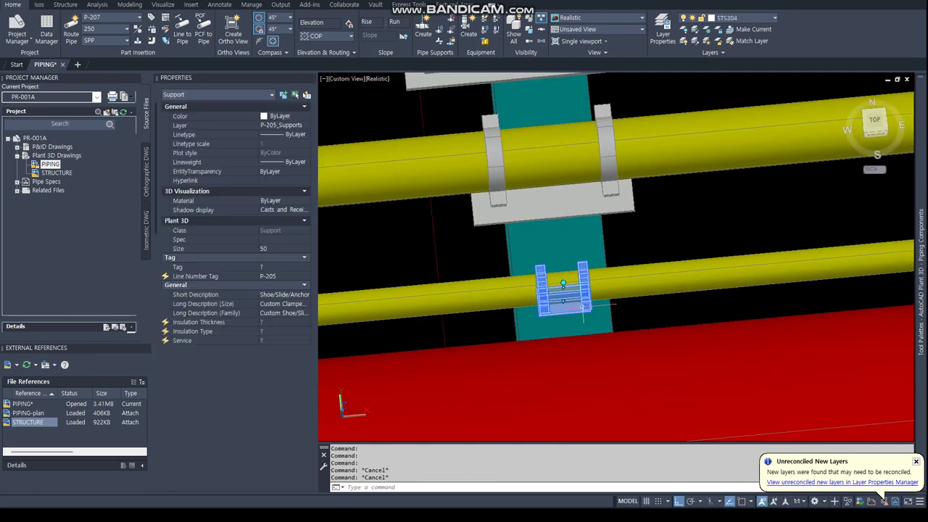
left_click(434, 305)
scroll(208, 333, "down", 5)
scroll(239, 330, "up", 5)
type("30")
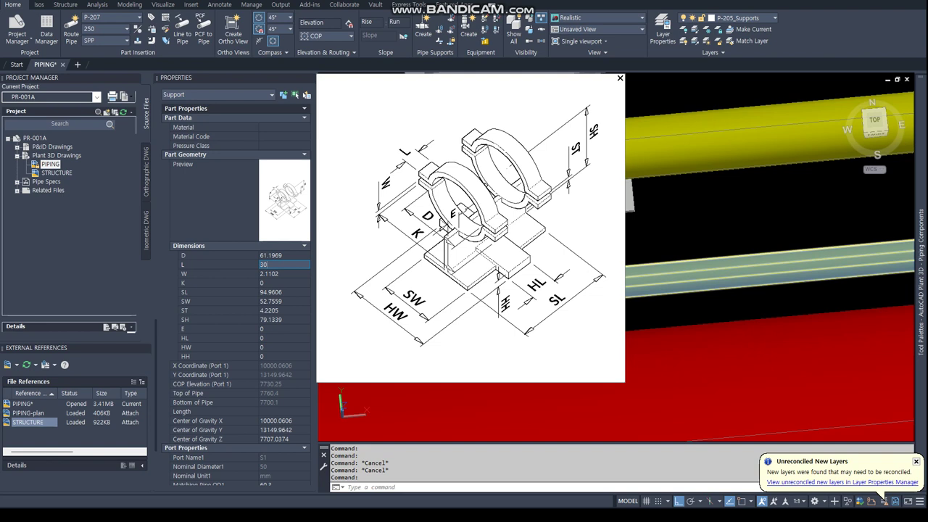
Enter the copied shoe's dimensions: L 30, W 4, SL 300, SW 150, ST 8, E 30
left_click(282, 273)
type("4")
key("Tab")
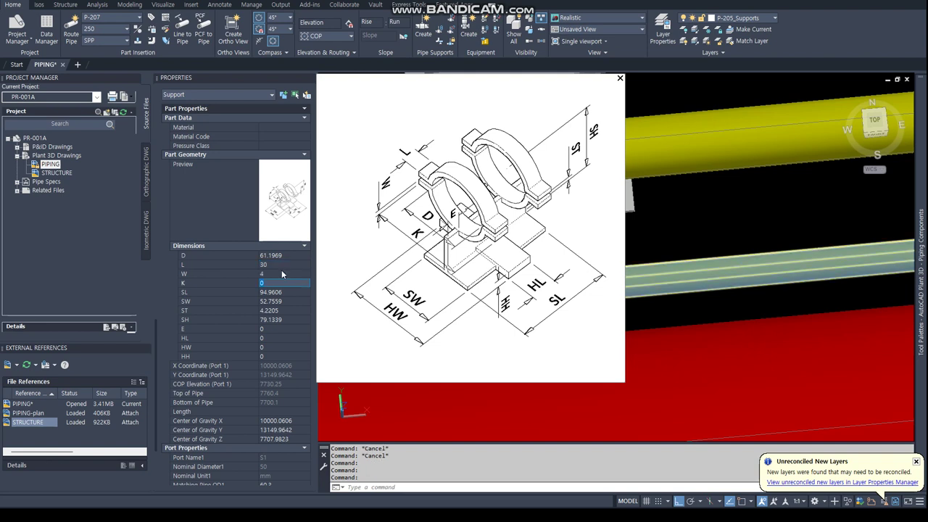
type("300")
key("Tab")
type("150")
key("Tab")
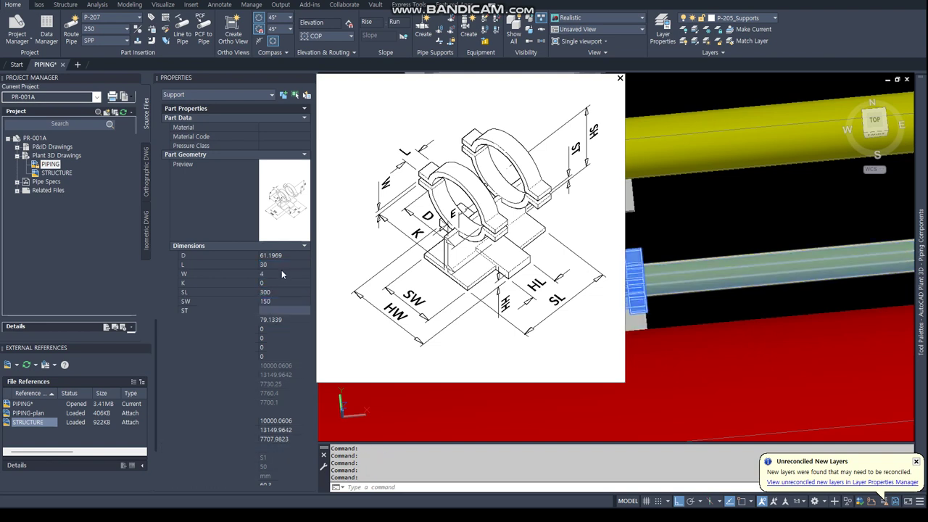
type("9")
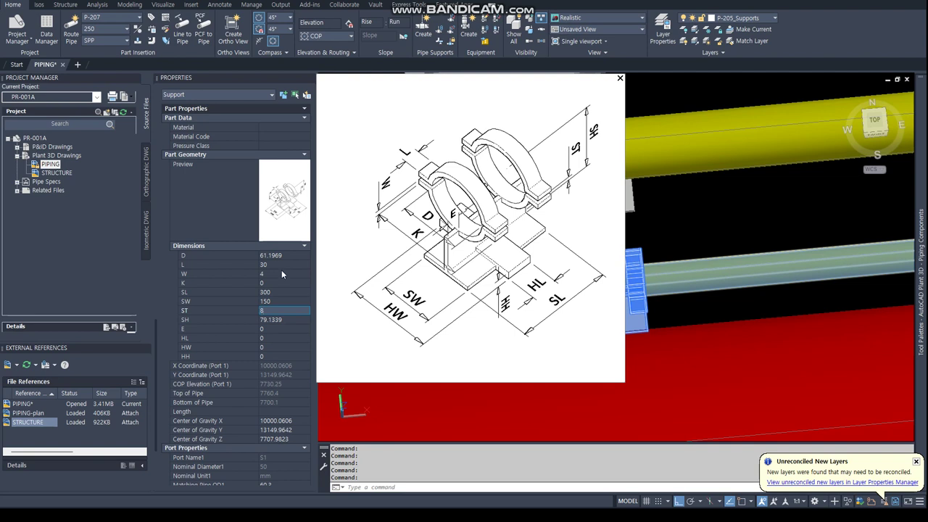
key("Tab")
type("1")
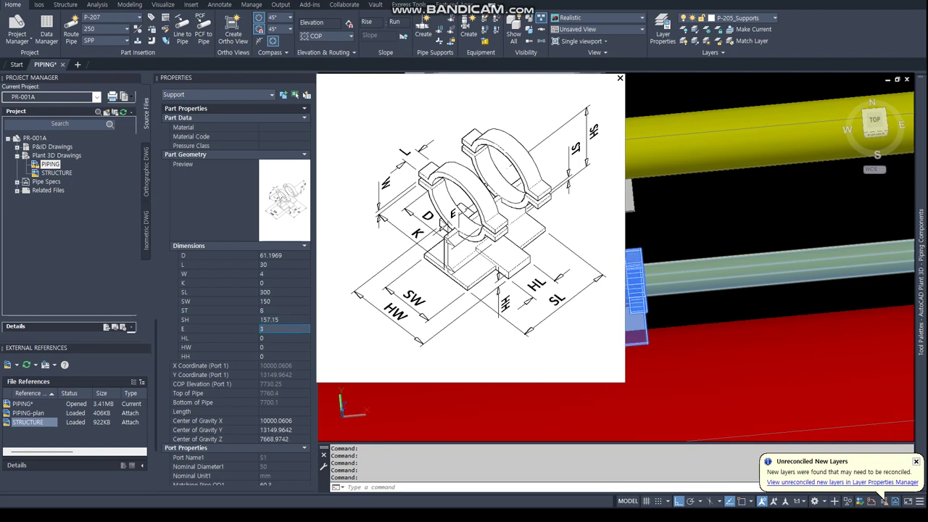
type("30")
key("Tab")
key("Tab")
key("Tab")
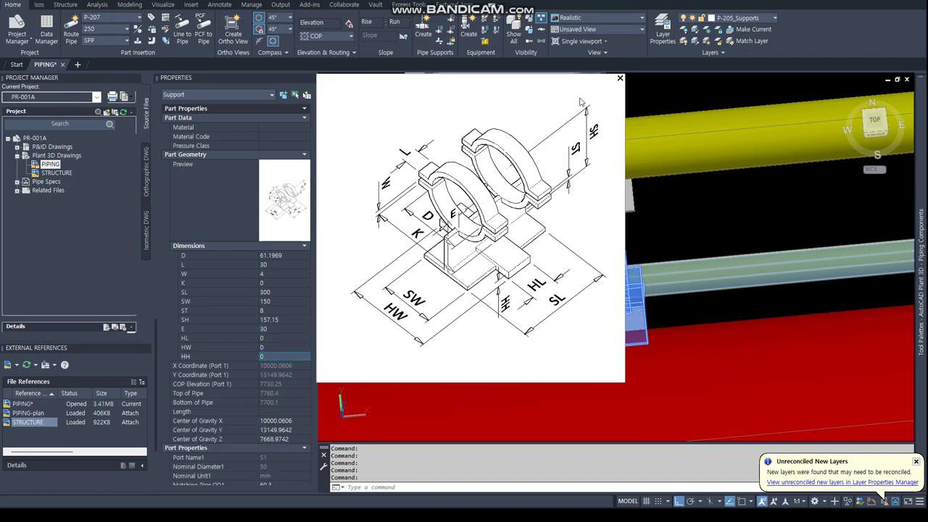
key("Escape")
key("Escape")
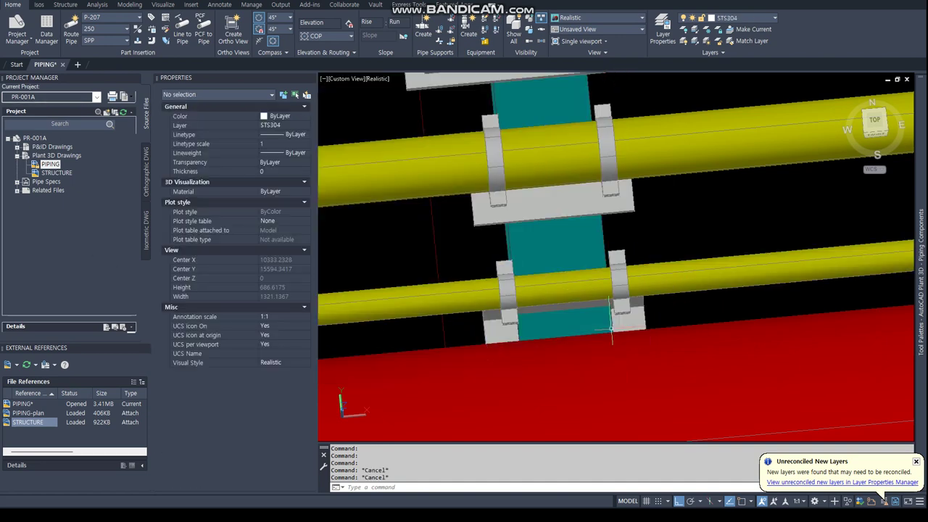
Isolate the entire P-205 line, its support and the steel column, and view them from the front
left_click(610, 328)
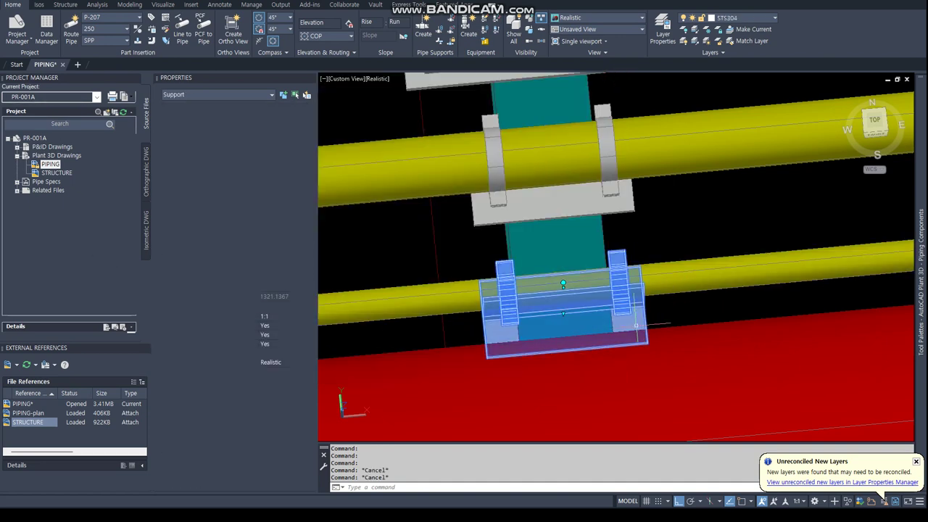
left_click(667, 279)
right_click(671, 288)
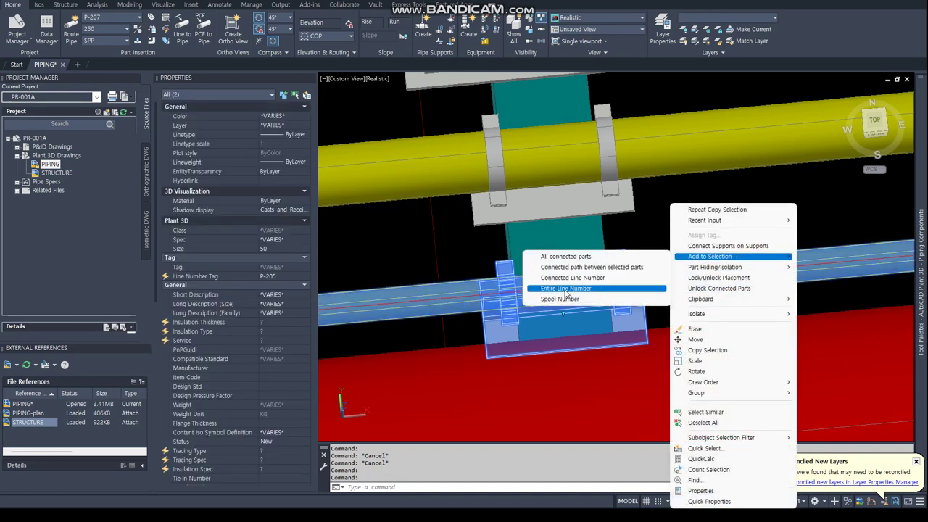
left_click(568, 293)
left_click(587, 243)
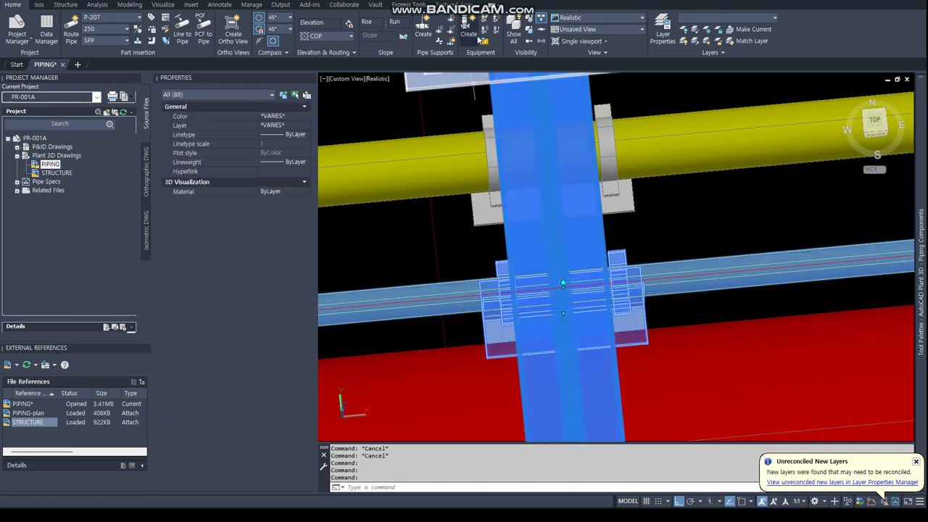
left_click(528, 32)
left_click(555, 330)
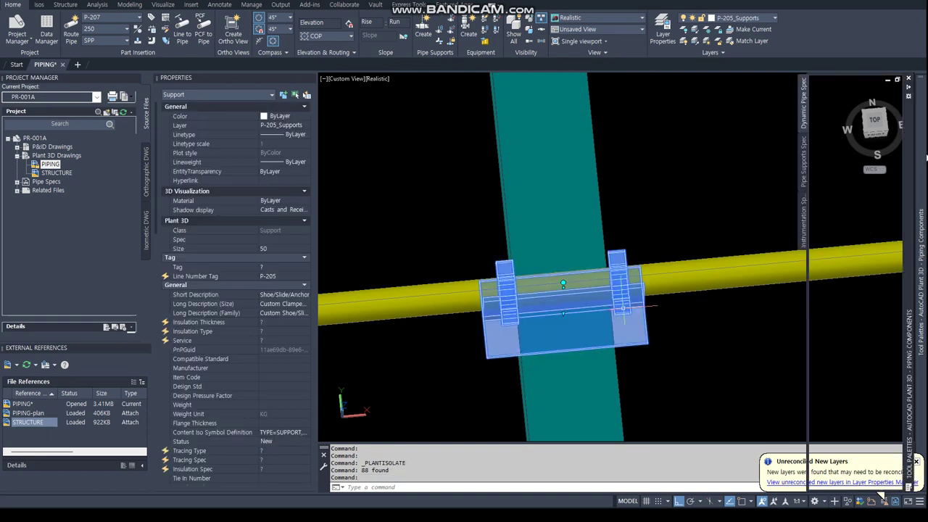
left_click(877, 139)
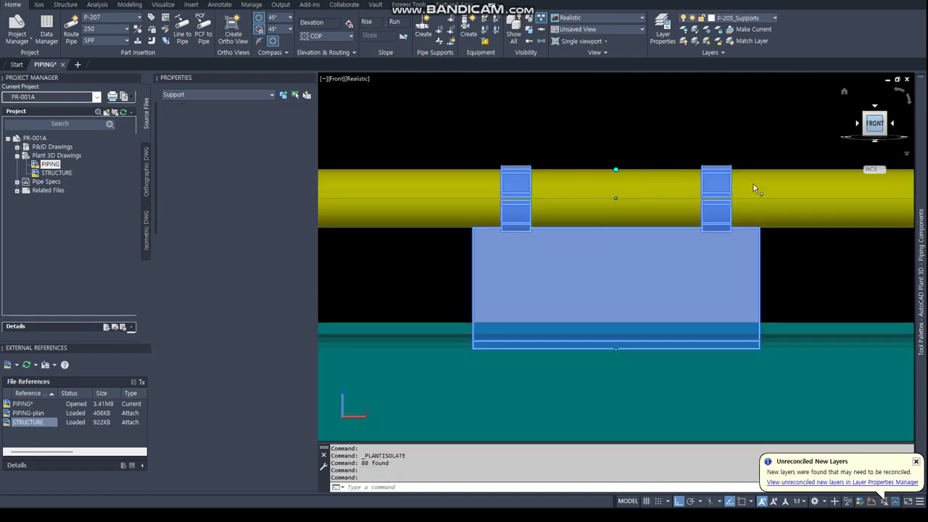
key("Escape")
key("Escape")
Measure the distance from the support node to the beam top with DIST, copy Delta Z, and reselect the support
type("dist")
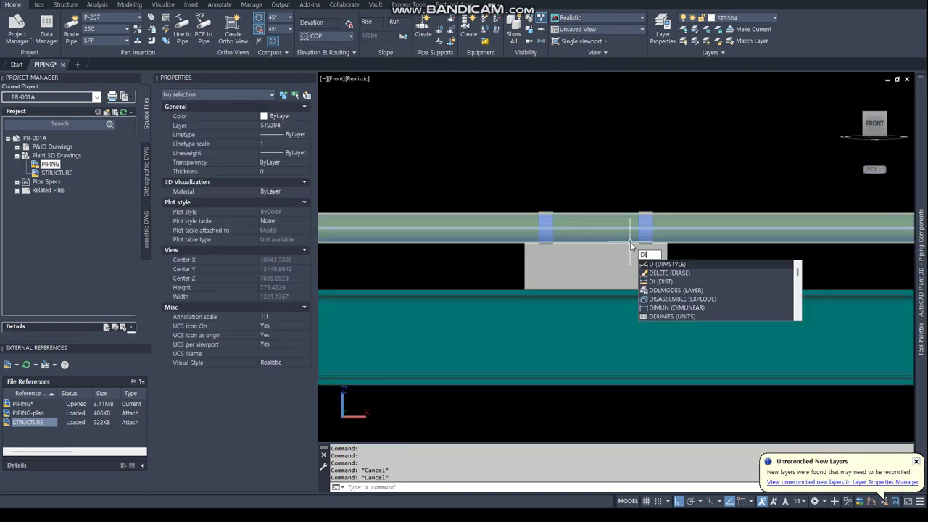
key("Return")
type("nod")
key("Return")
left_click(600, 231)
type("nea")
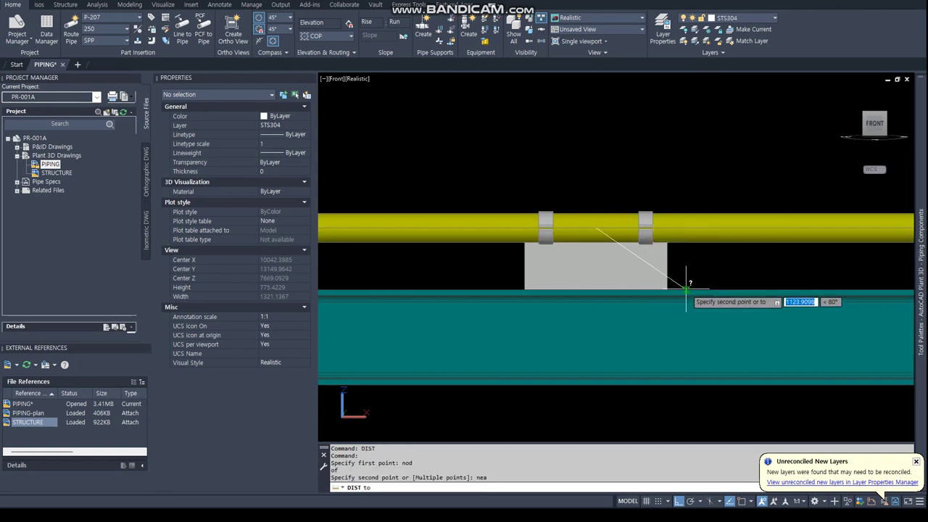
key("Return")
left_click(698, 293)
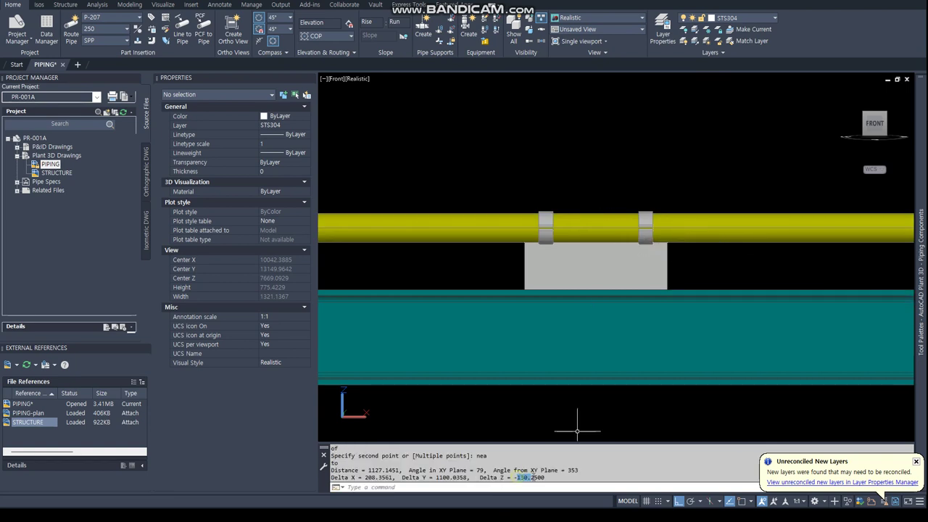
right_click(529, 478)
left_click(565, 422)
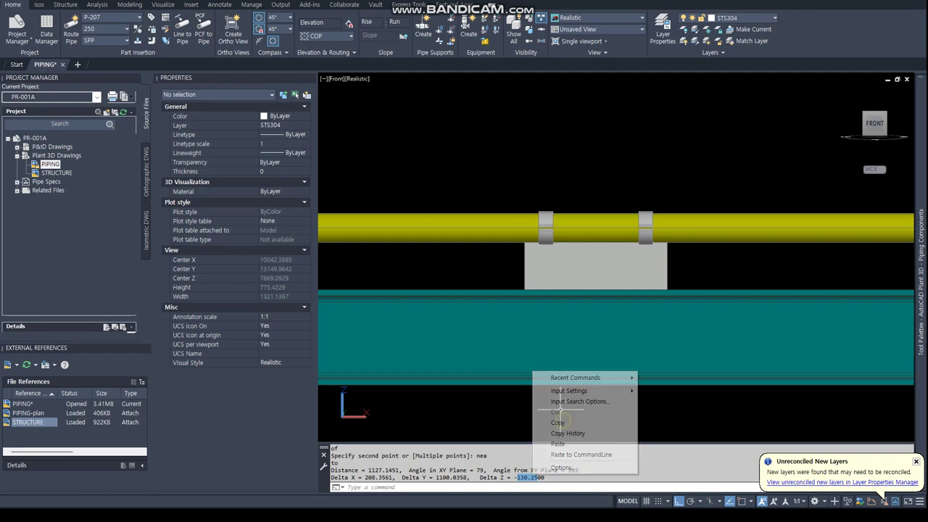
key("Escape")
key("Escape")
left_click(598, 251)
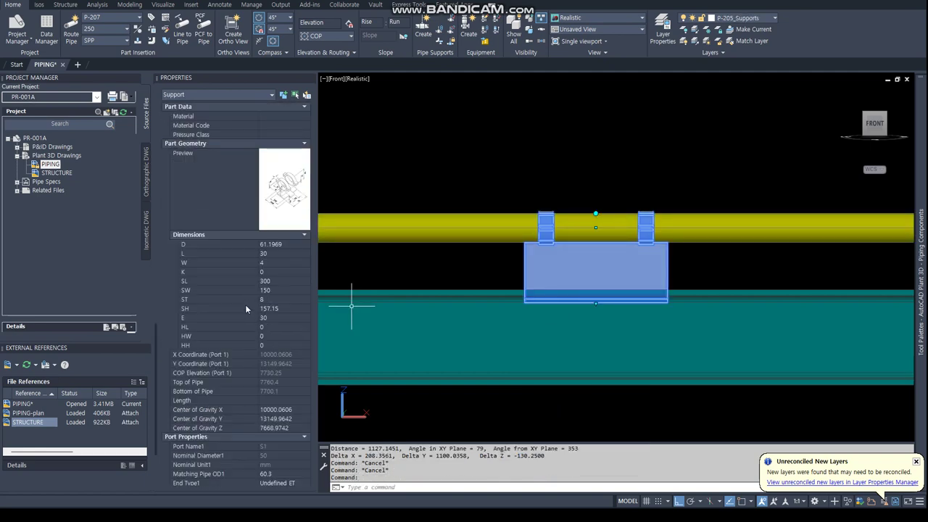
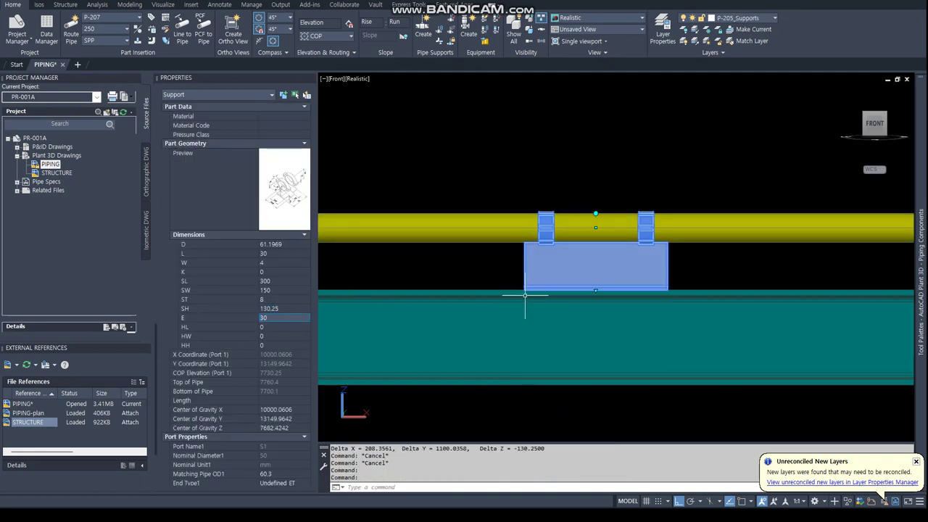
Show all hidden piping with PLANTSHOWALL and select the pipe support
key("Escape")
middle_click_drag(601, 280, 597, 309, "shift")
scroll(597, 308, "down", 3)
scroll(507, 169, "down", 5)
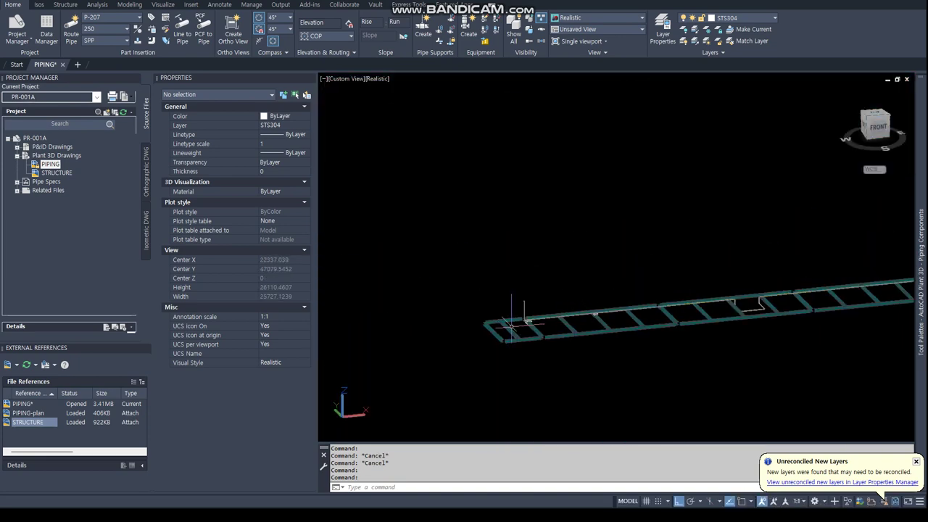
scroll(508, 169, "up", 5)
scroll(507, 168, "down", 4)
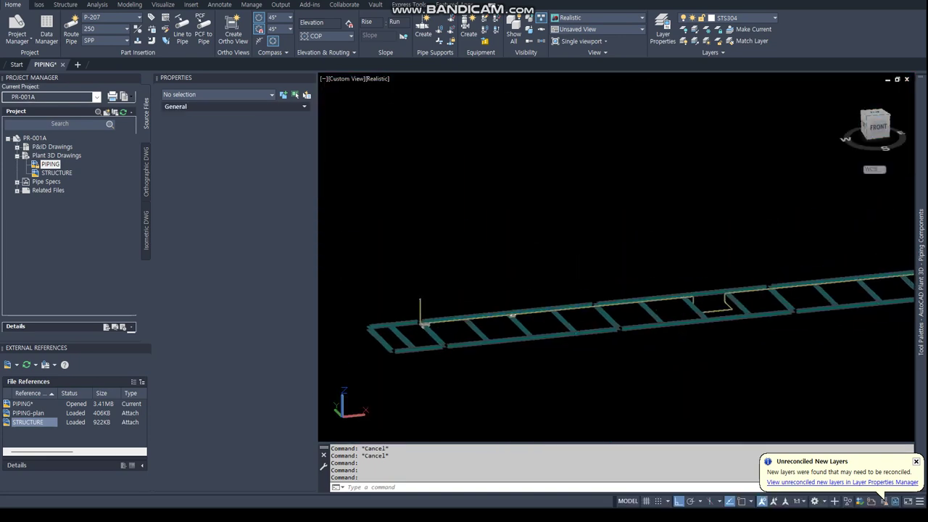
left_click(514, 37)
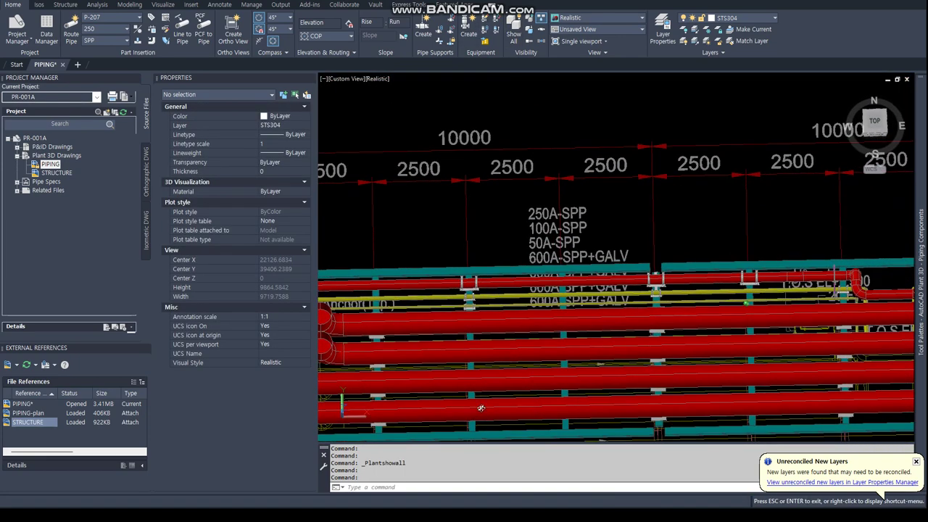
scroll(469, 302, "up", 5)
left_click(454, 317)
scroll(455, 318, "down", 5)
Copy the support from a nearest-snapped base point onto the first two beams using perpendicular snaps
right_click(455, 316)
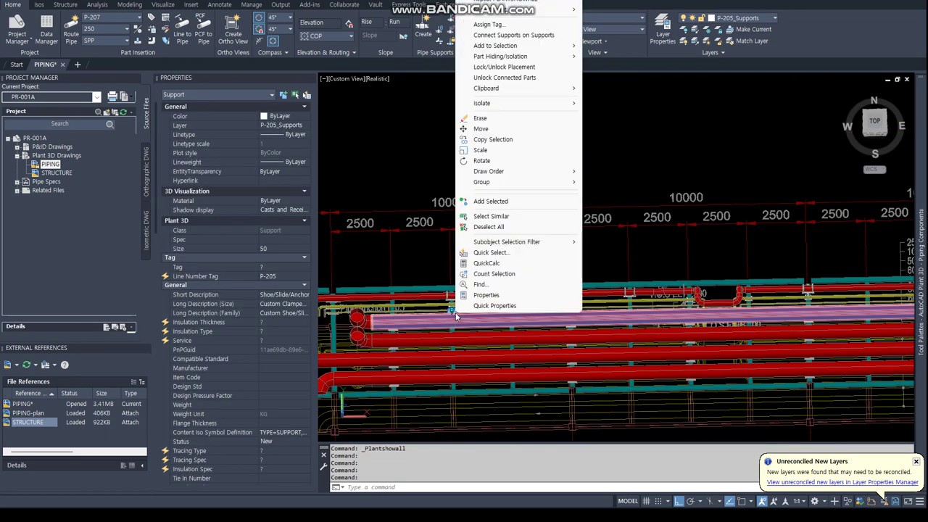
left_click(483, 140)
type("nea")
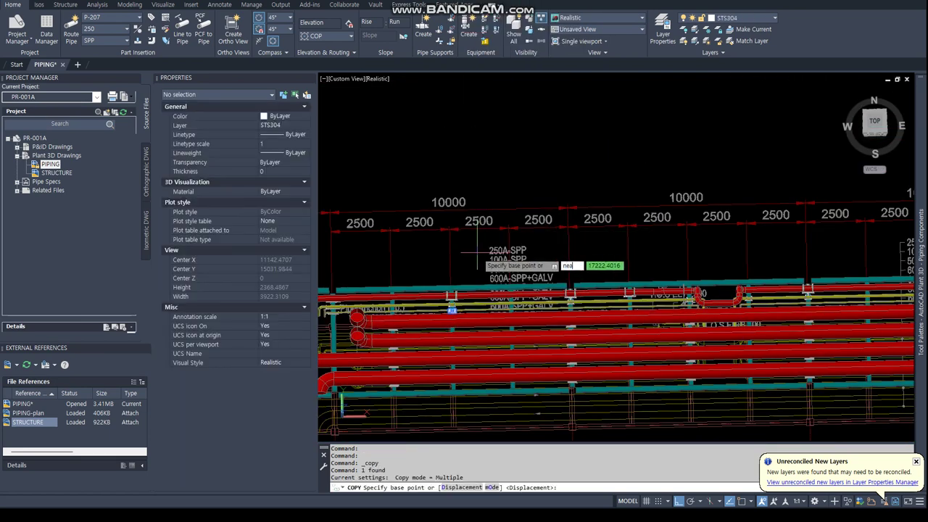
key("Return")
left_click(449, 262)
type("per")
key("Return")
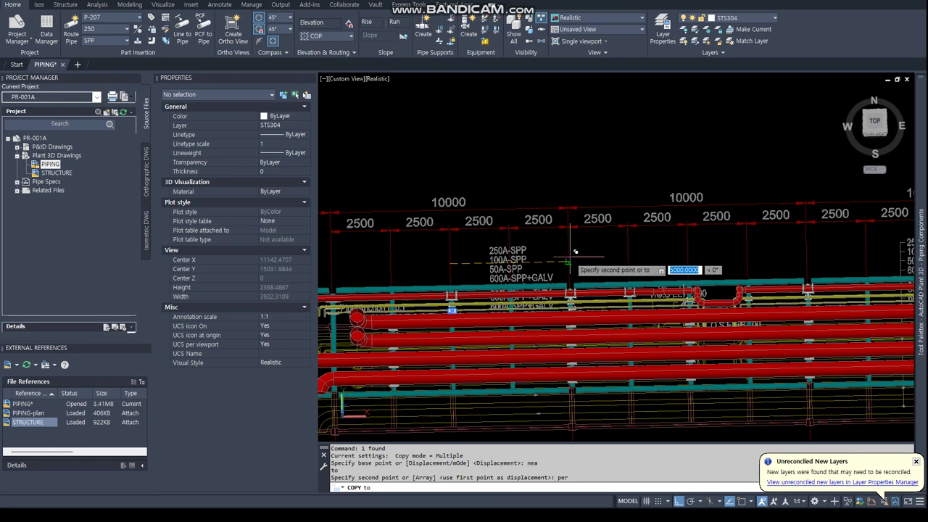
left_click(574, 252)
scroll(522, 286, "down", 1)
type("per")
key("Return")
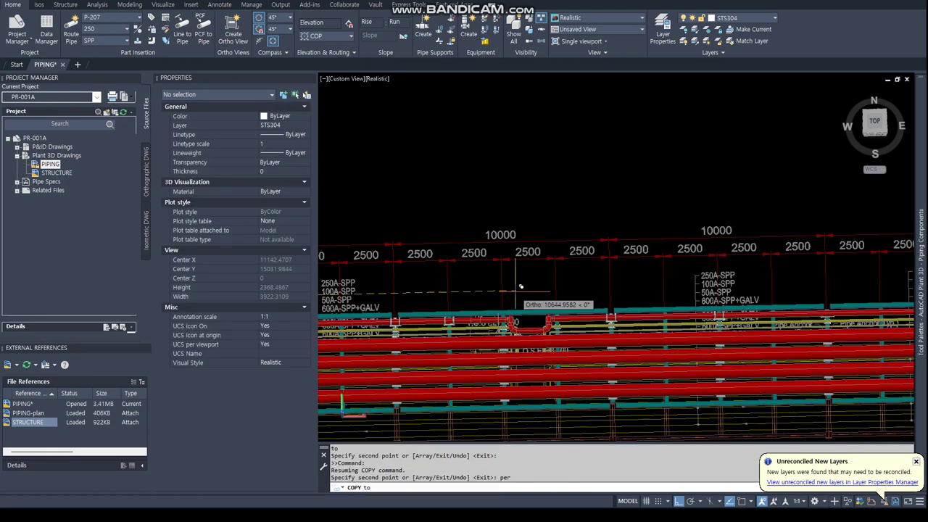
left_click(528, 286)
type("per")
key("Return")
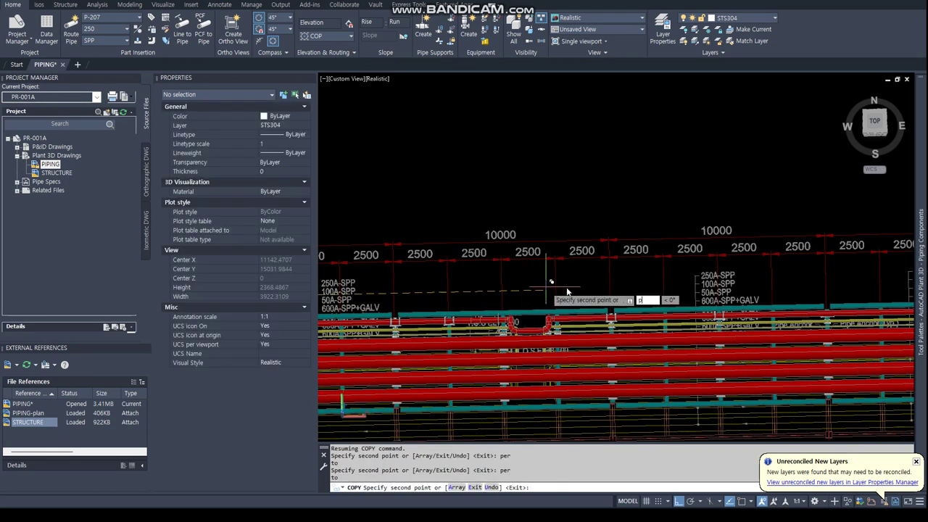
Pan along the rack and place three more support copies perpendicular to successive beams
key("Return")
middle_click_drag(630, 329, 544, 326)
left_click_drag(543, 326, 574, 325)
key("Escape")
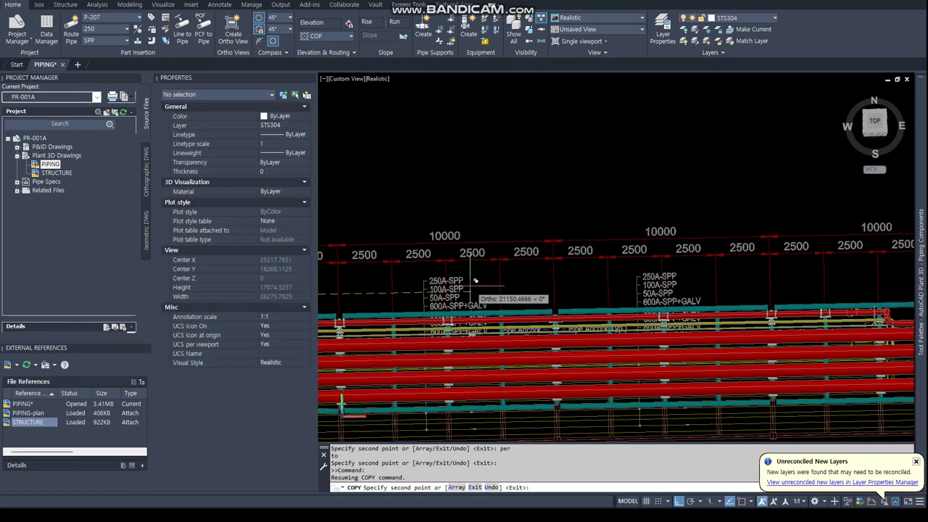
type("per")
key("Return")
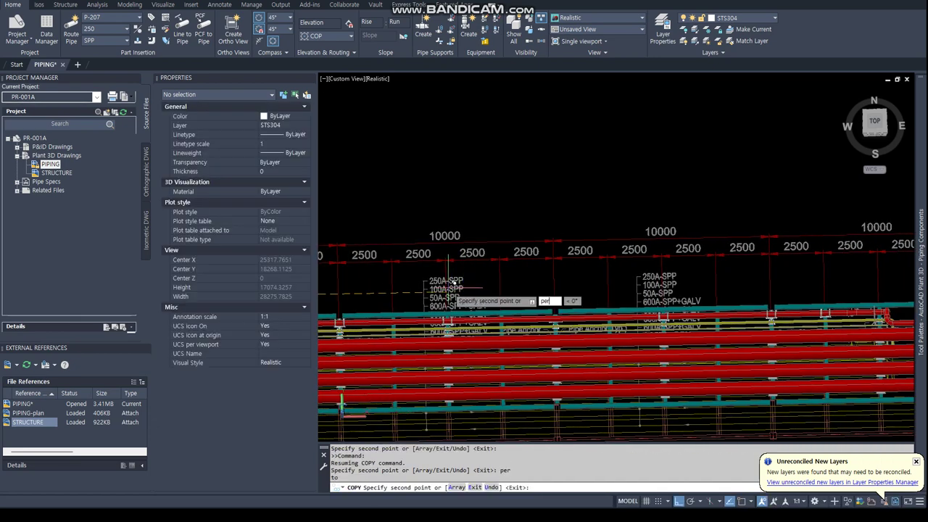
type("per")
key("Return")
left_click(558, 276)
type("per")
key("Return")
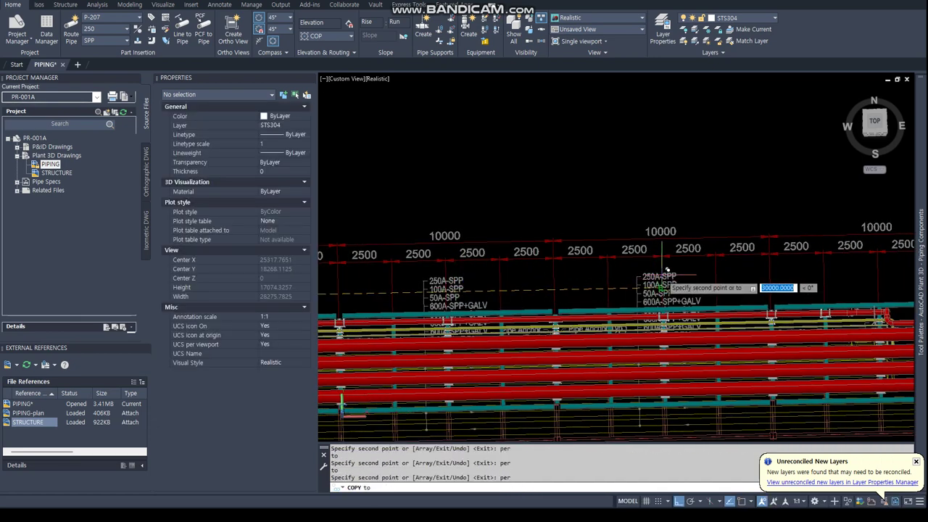
left_click(653, 270)
type("per")
key("Return")
left_click(710, 270)
Place three further support copies on the next beams along the rack
middle_click_drag(646, 294, 542, 288)
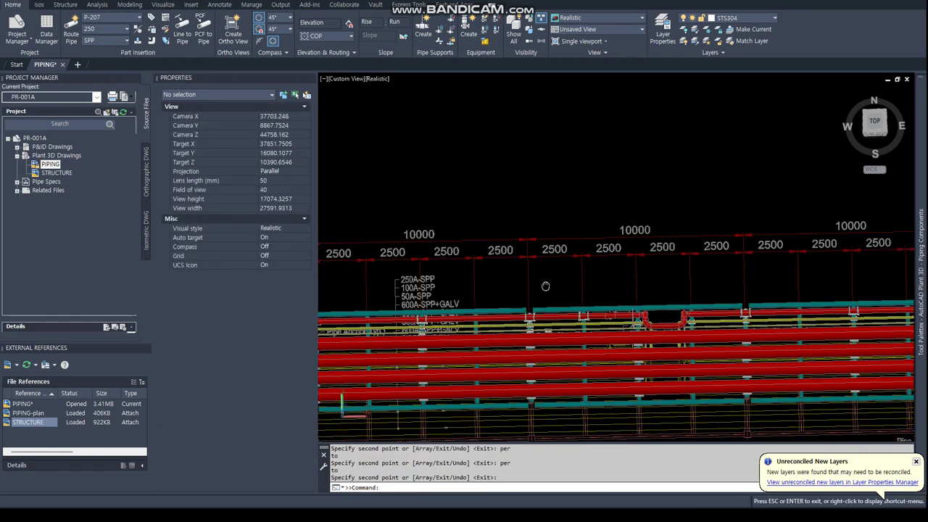
type("er")
key("Return")
left_click(558, 276)
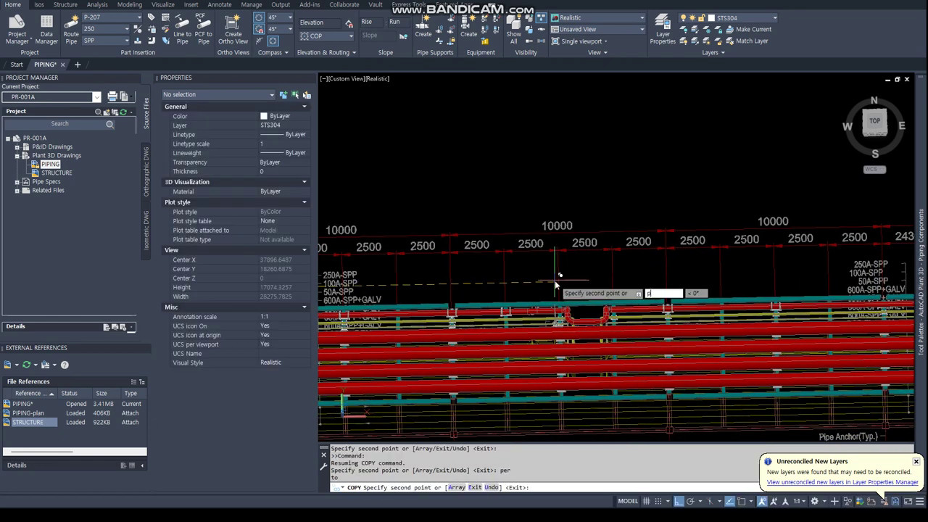
type("per")
key("Return")
left_click(614, 278)
left_click(668, 275)
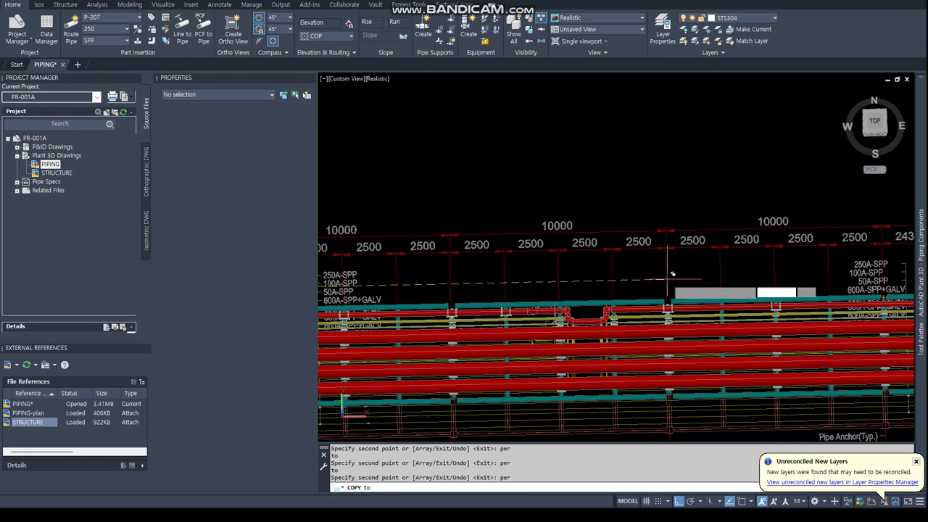
Place the final support copies near the right end of the rack, then end the copy
middle_click_drag(848, 283, 487, 300)
type("per")
key("Return")
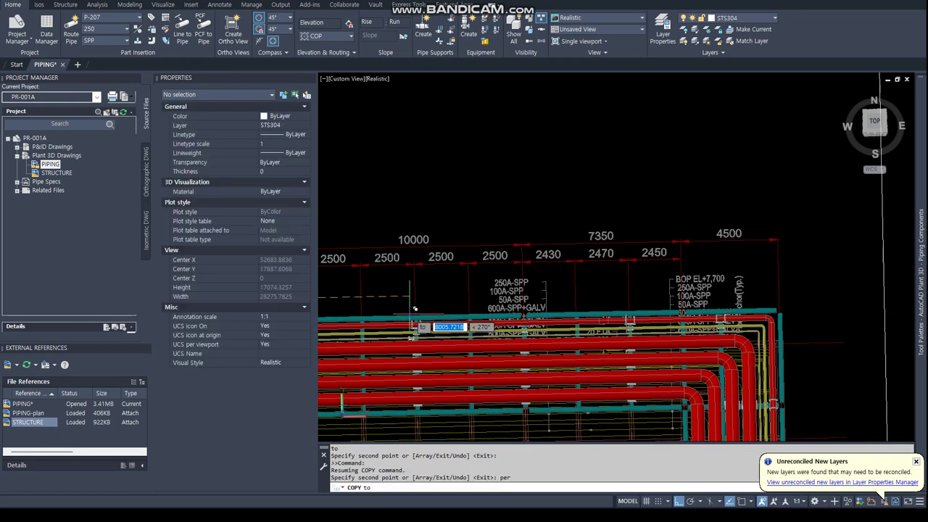
left_click(414, 298)
type("er")
key("Return")
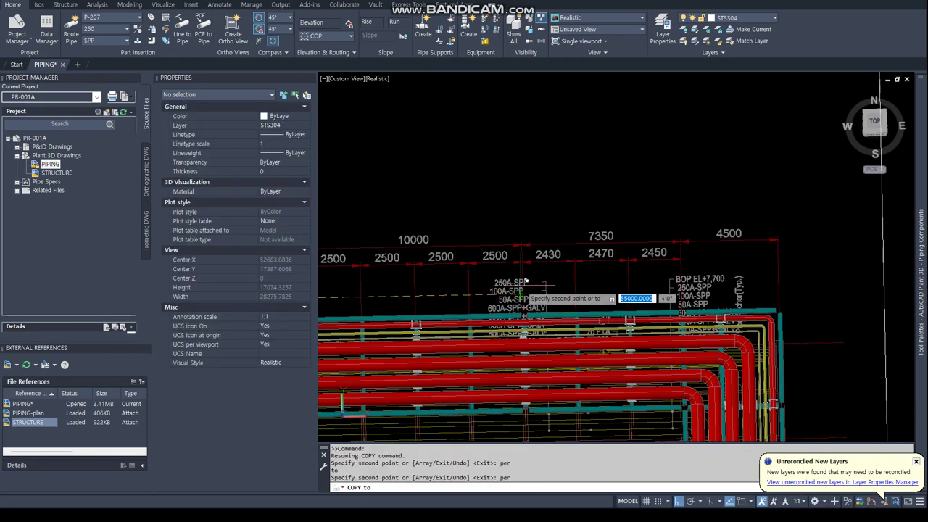
left_click(528, 281)
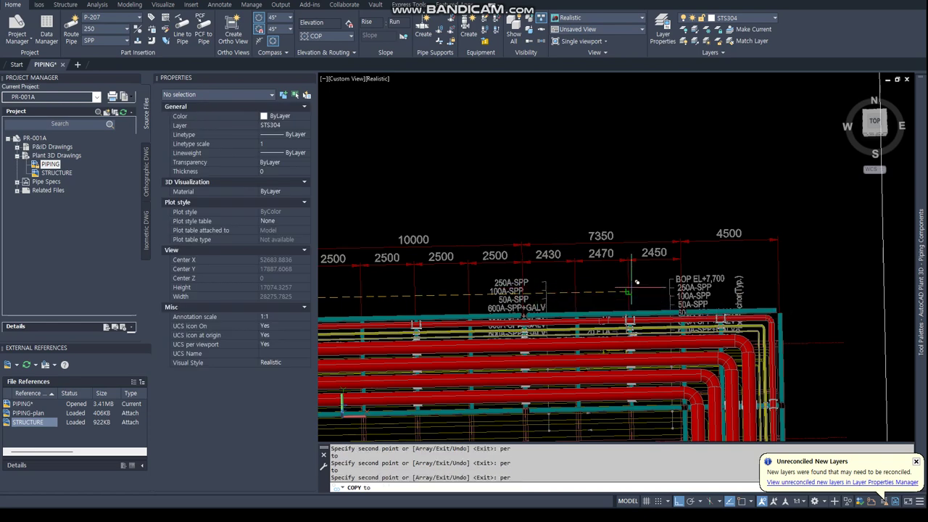
left_click(692, 287)
scroll(695, 286, "up", 4)
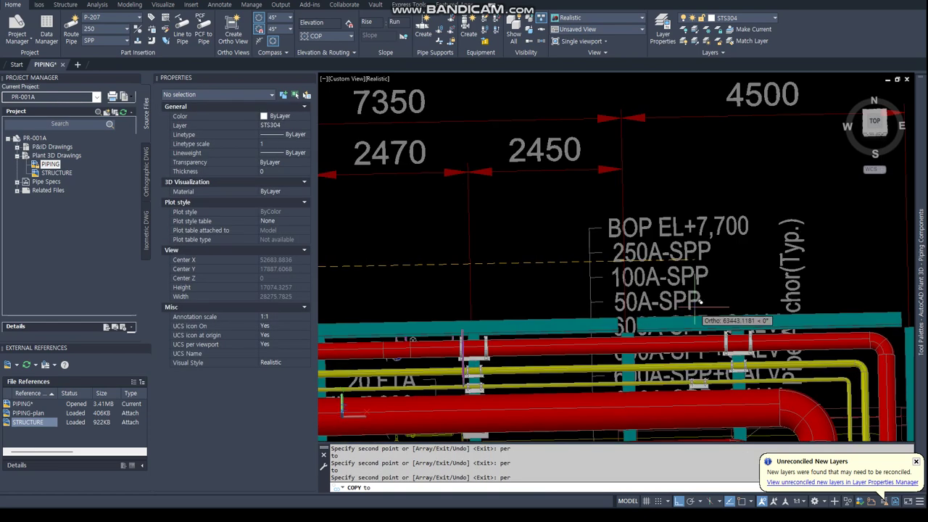
key("Escape")
key("Escape")
Measure the node-to-node distance with DIST and copy the Delta X value 381.8991
scroll(736, 398, "up", 3)
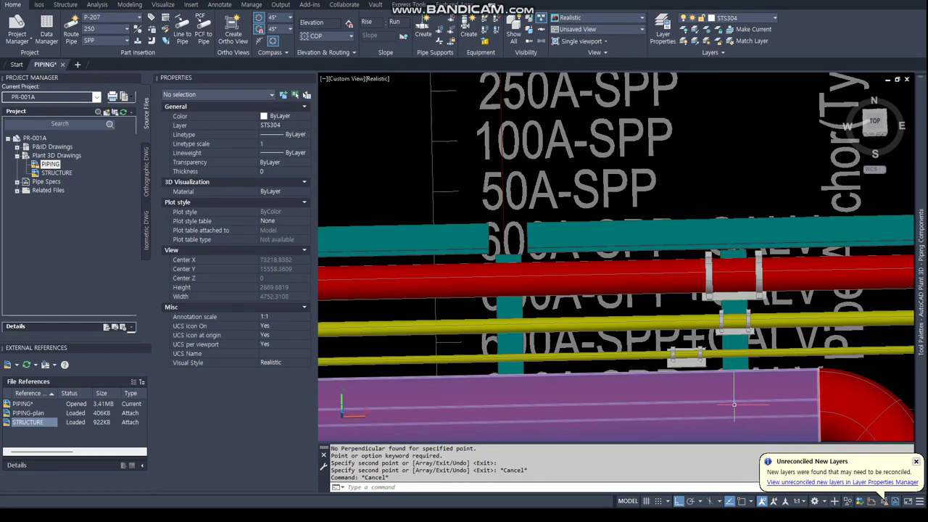
type("dist")
key("Return")
type("nod")
key("Return")
left_click(686, 354)
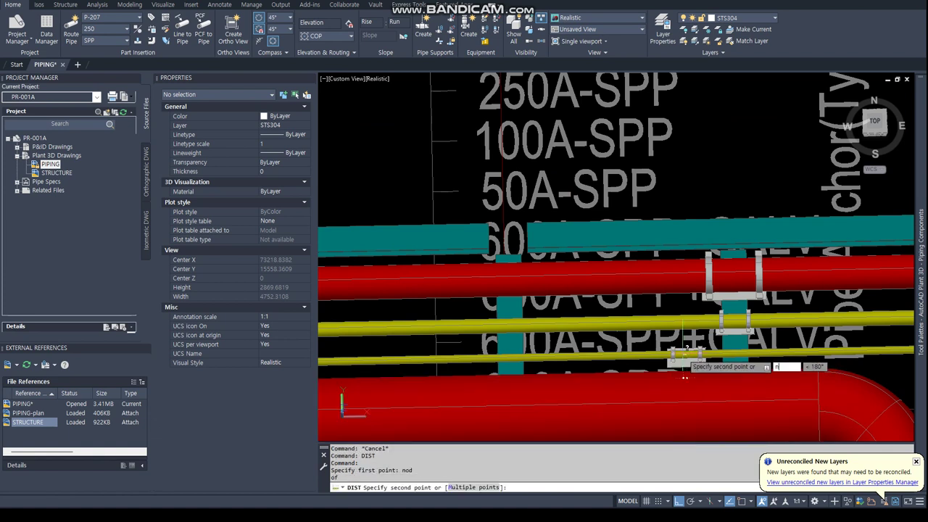
type("nod")
key("Return")
left_click(734, 321)
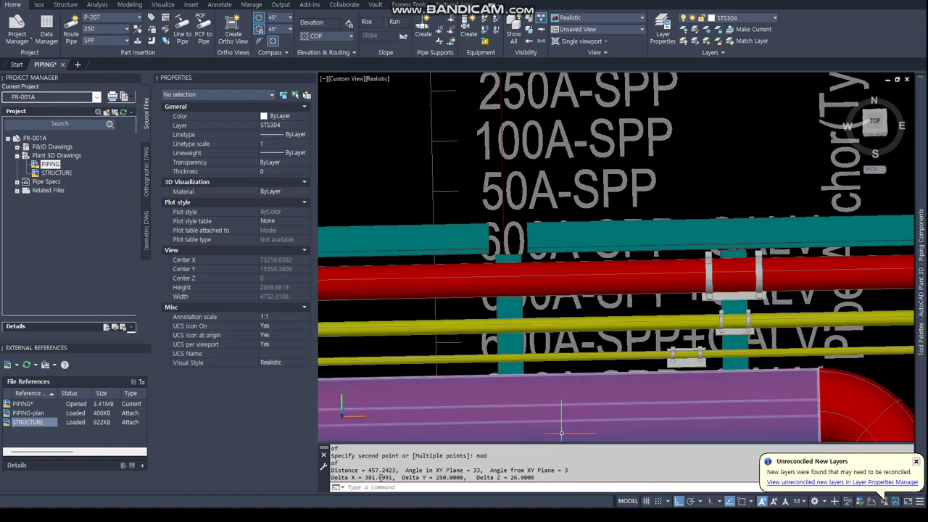
left_click(368, 478)
right_click(387, 479)
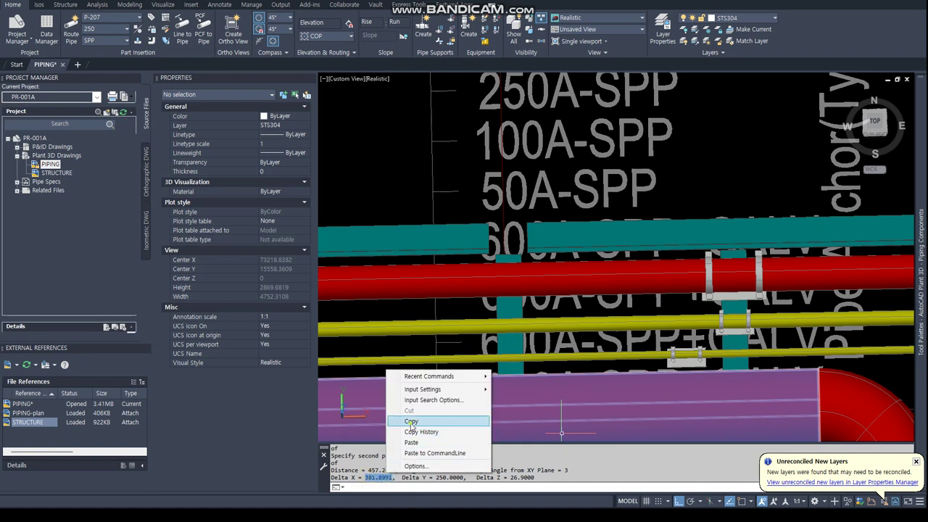
left_click(768, 367)
Move the lower support by 381.8991 onto the yellow pipe
left_click(686, 355)
right_click(686, 356)
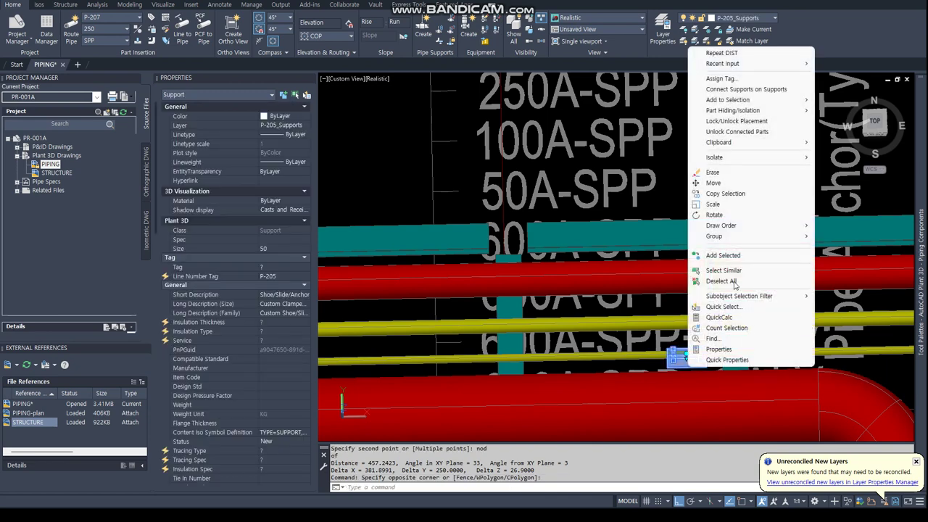
left_click(729, 184)
left_click(686, 355)
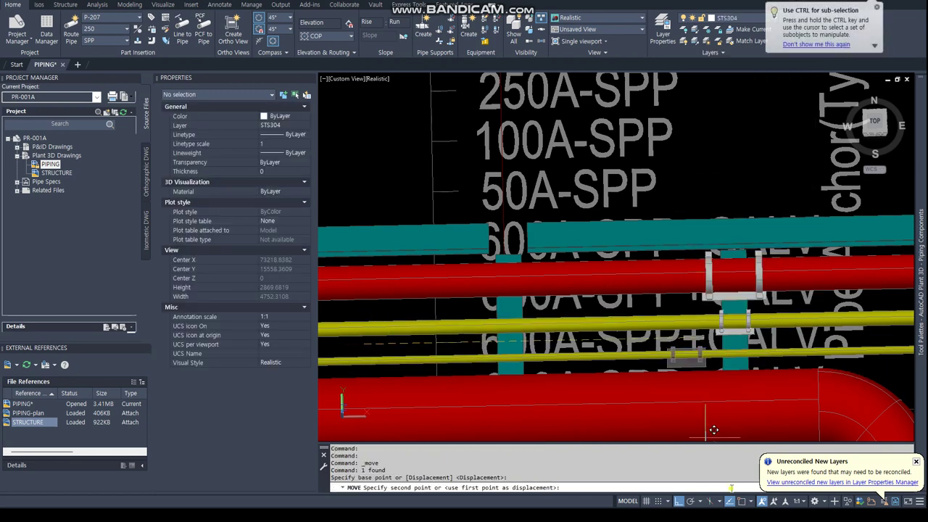
left_click(543, 487)
type("381.8991")
key("Return")
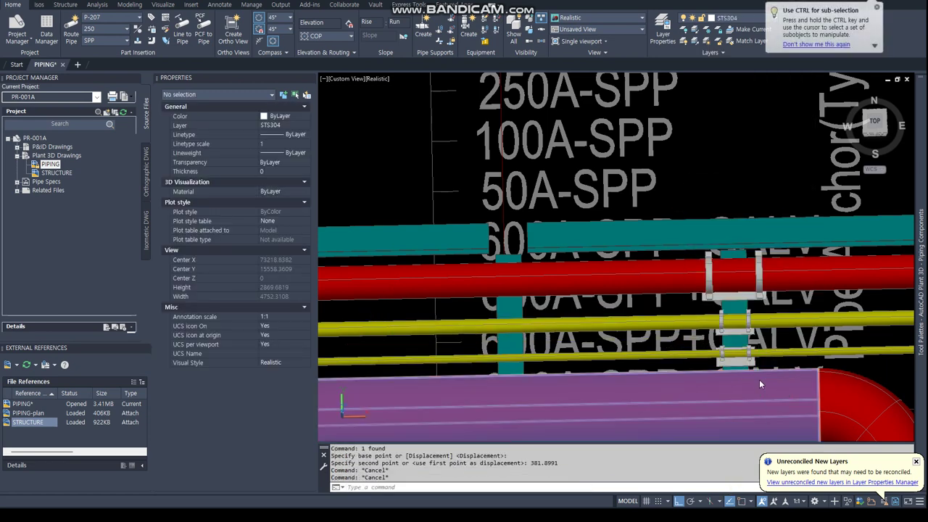
key("Escape")
key("Escape")
Switch the visual style to 2D Wireframe with VS
type("VS")
key("Return")
type("2")
key("Return")
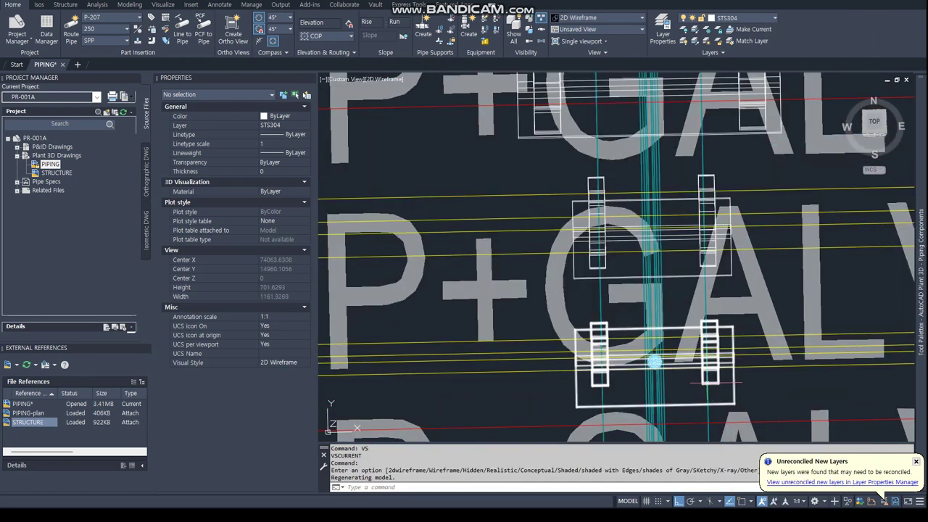
left_click(714, 383)
right_click(714, 382)
key("Escape")
key("Escape")
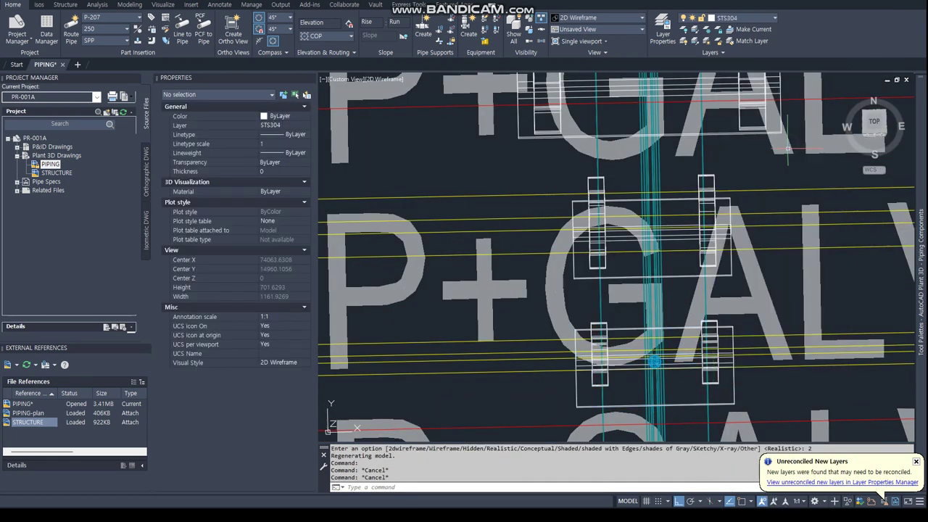
left_click(731, 370)
right_click(731, 370)
left_click(776, 145)
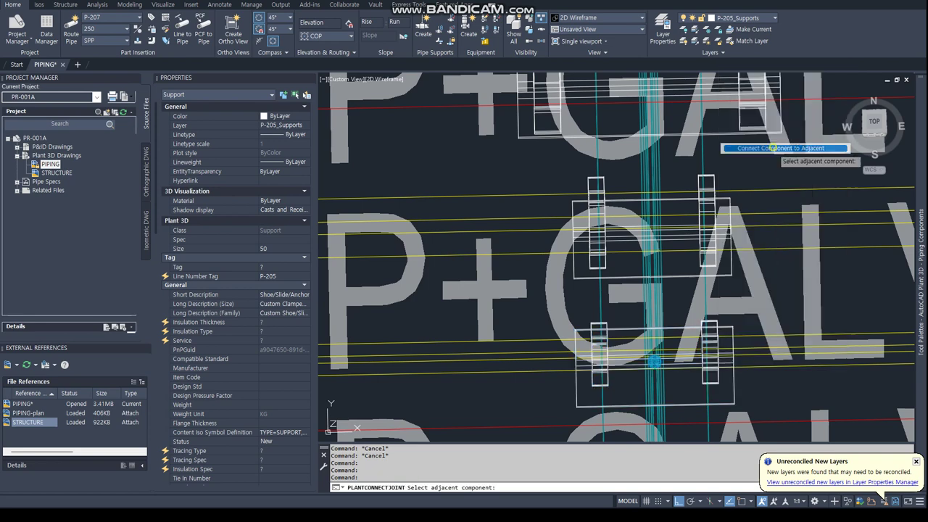
key("Escape")
left_click(732, 367)
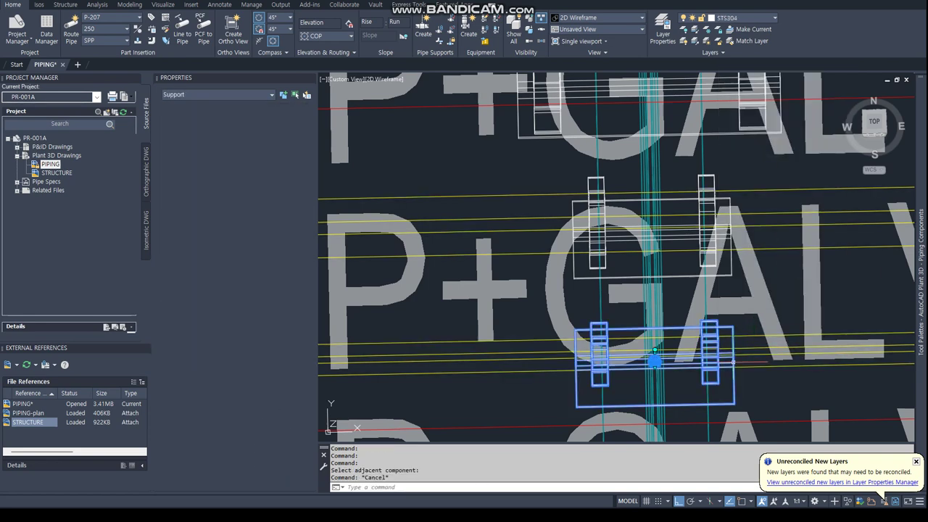
right_click(733, 367)
left_click(790, 48)
scroll(652, 290, "down", 2)
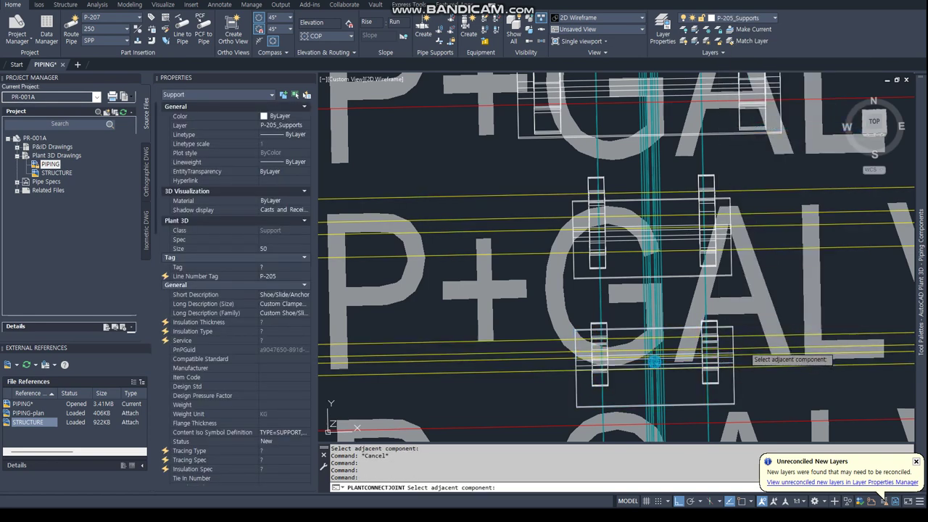
key("Escape")
scroll(598, 420, "down", 2)
scroll(598, 420, "down", 1)
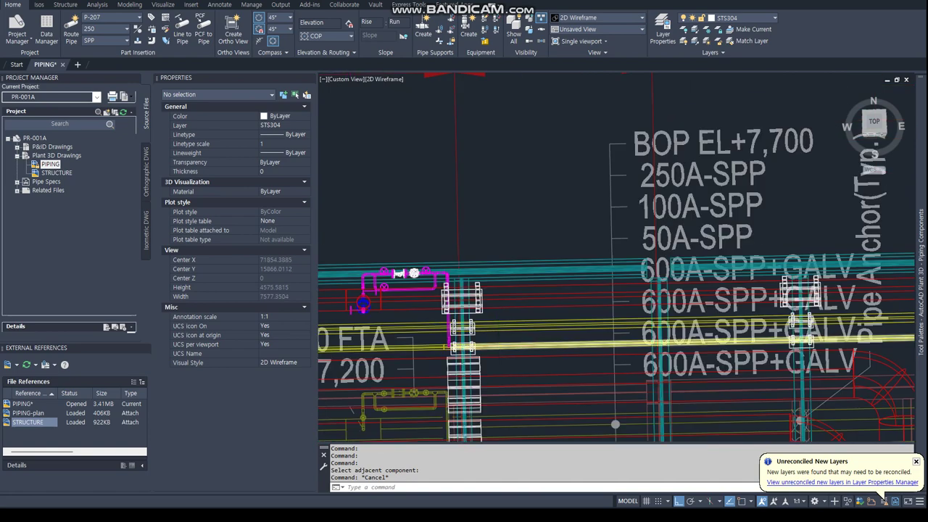
scroll(598, 420, "down", 3)
middle_click_drag(597, 420, 559, 408, "shift")
Zoom in to inspect a pipe support's options, then clear the selection
scroll(539, 295, "up", 3)
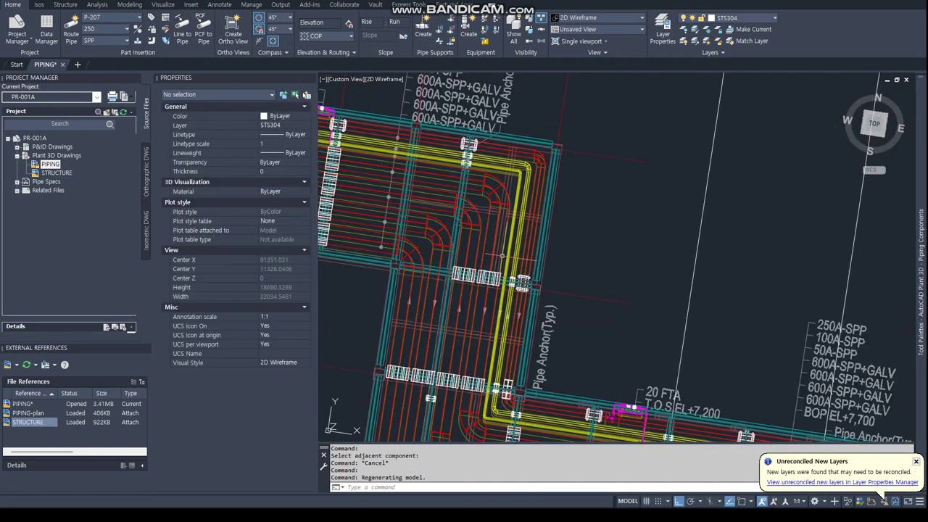
scroll(539, 296, "up", 3)
scroll(570, 276, "up", 4)
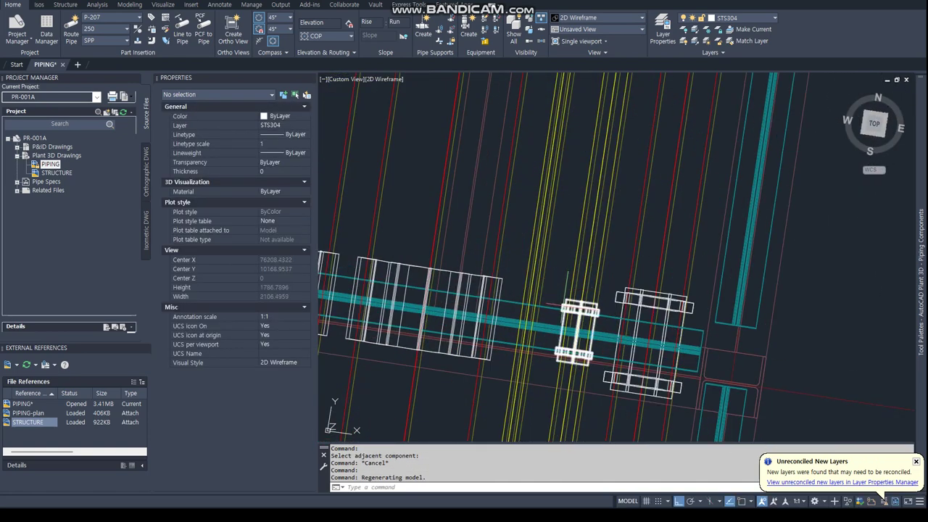
left_click(568, 308)
right_click(563, 309)
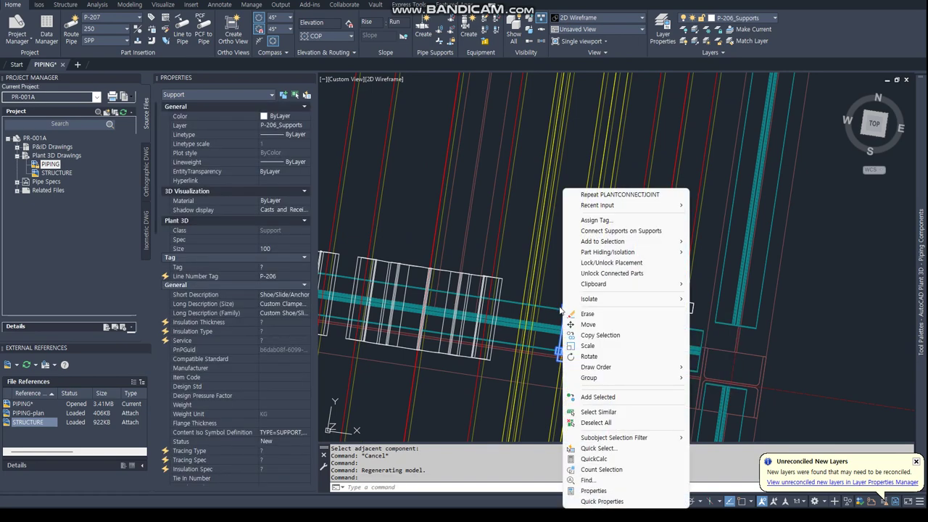
key("Escape")
key("Escape")
scroll(561, 309, "down", 5)
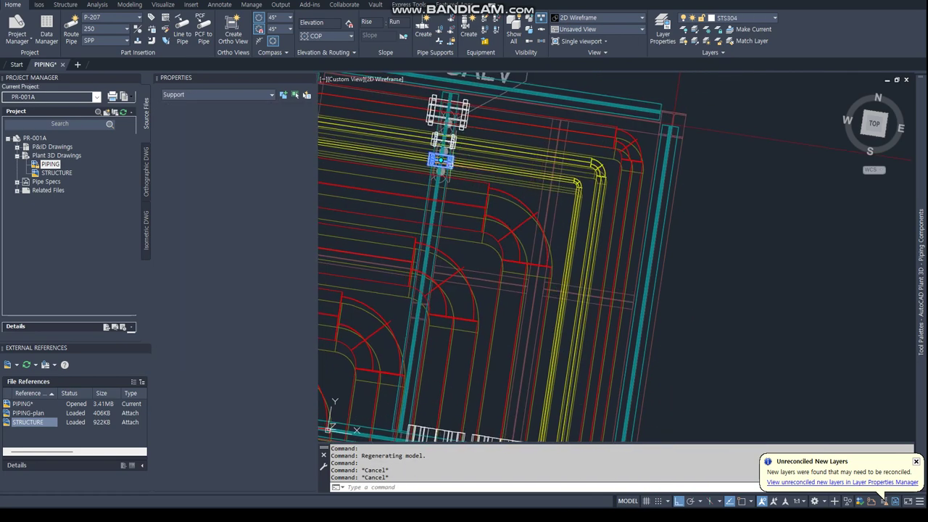
Copy the size-50 support from its node onto the yellow pipe with a nearest snap
right_click(455, 168)
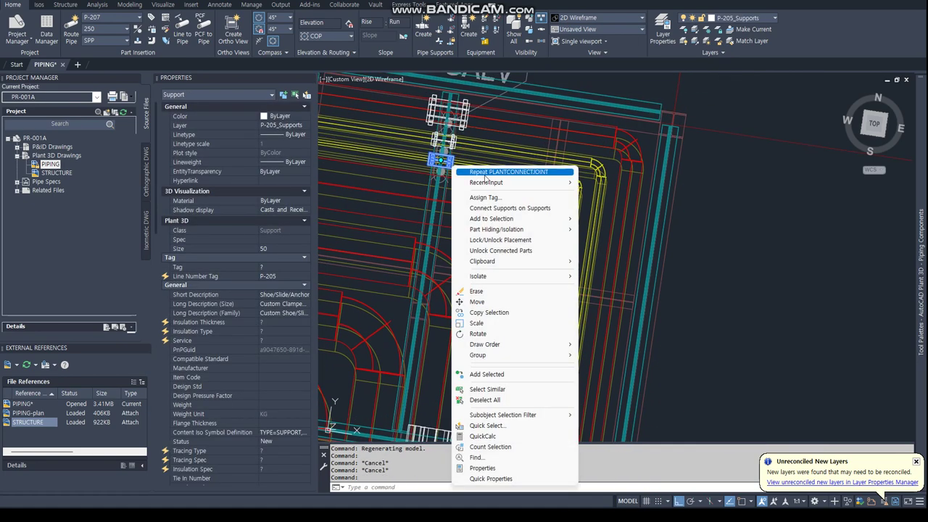
left_click(491, 313)
type("nod")
key("Return")
left_click(444, 158)
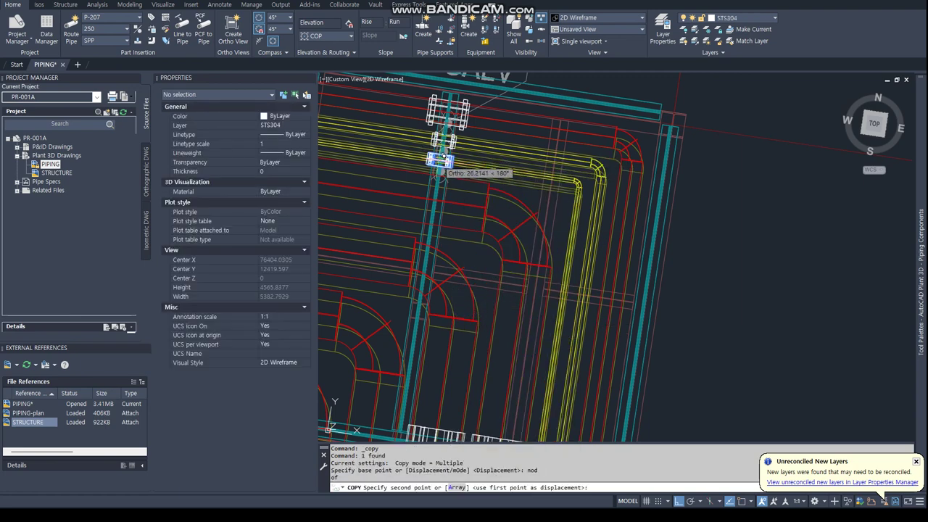
type("nea")
key("Return")
left_click(572, 240)
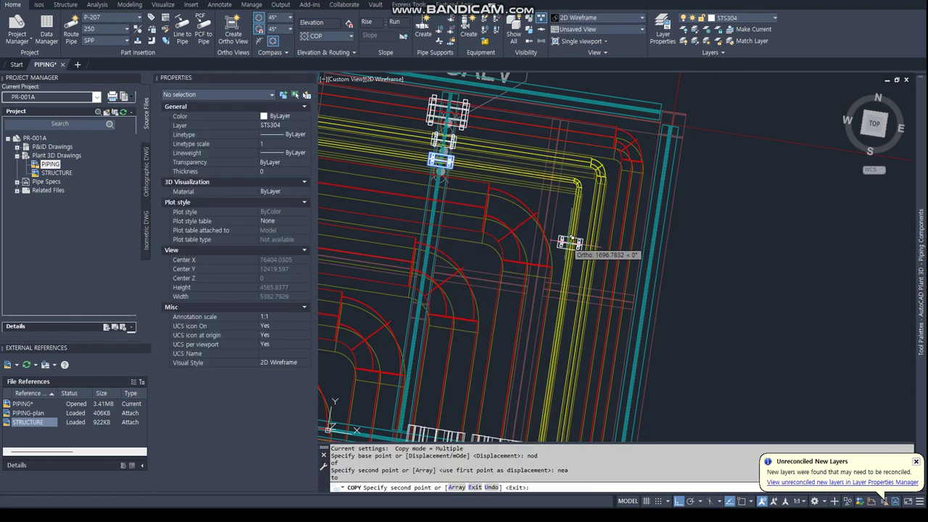
scroll(572, 240, "up", 8)
key("Escape")
key("Escape")
Try relocating the copied support, then erase the misplaced copy
left_click(580, 272)
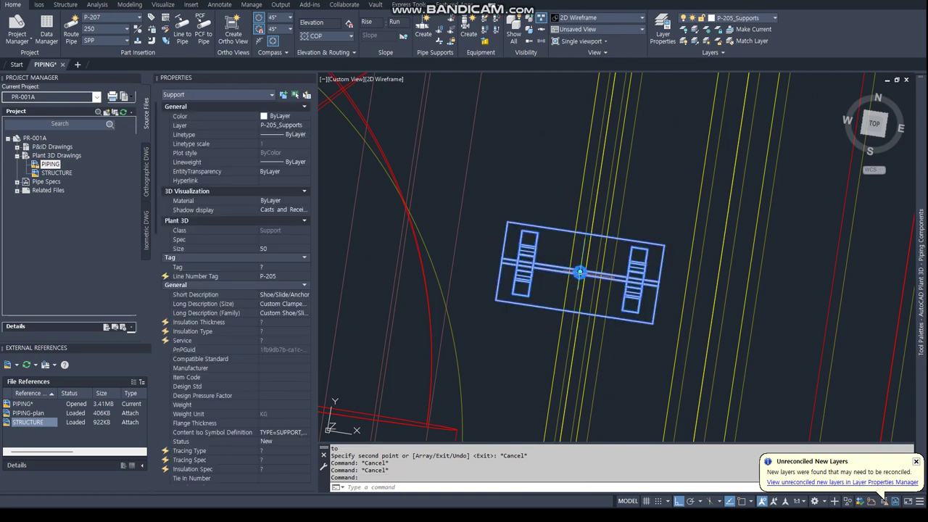
left_click(580, 272)
type("per")
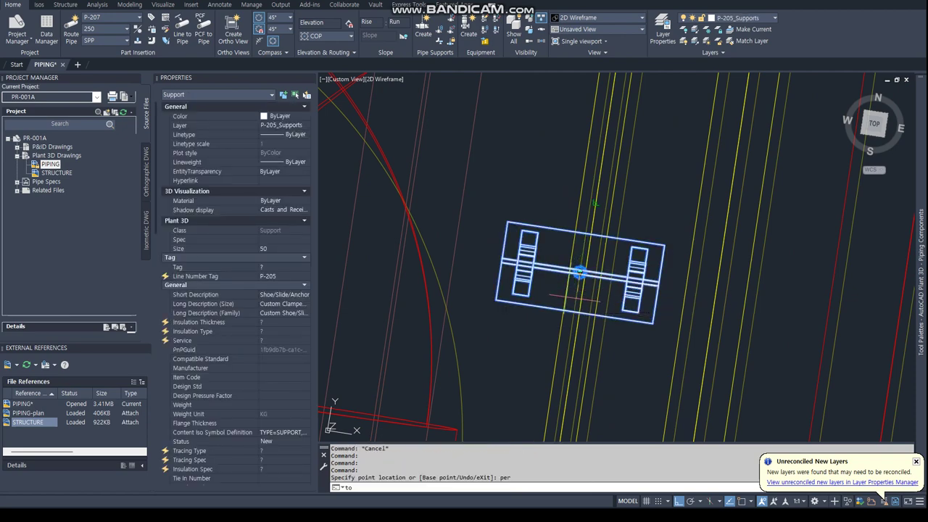
key("Return")
key("Escape")
key("Escape")
scroll(580, 344, "down", 3)
scroll(580, 343, "down", 2)
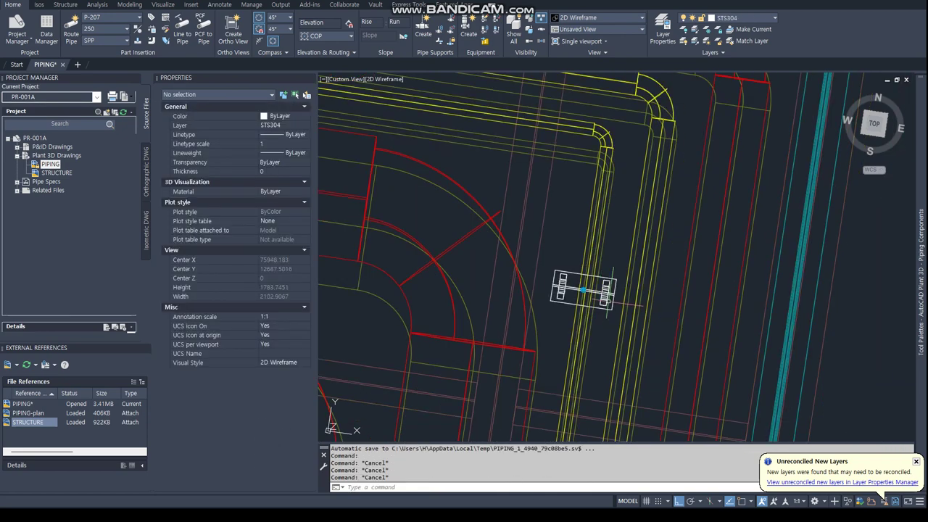
left_click(584, 296)
mouse_move(583, 296)
middle_mouse_down("shift")
mouse_move(603, 344)
mouse_move(625, 287)
middle_mouse_up("shift")
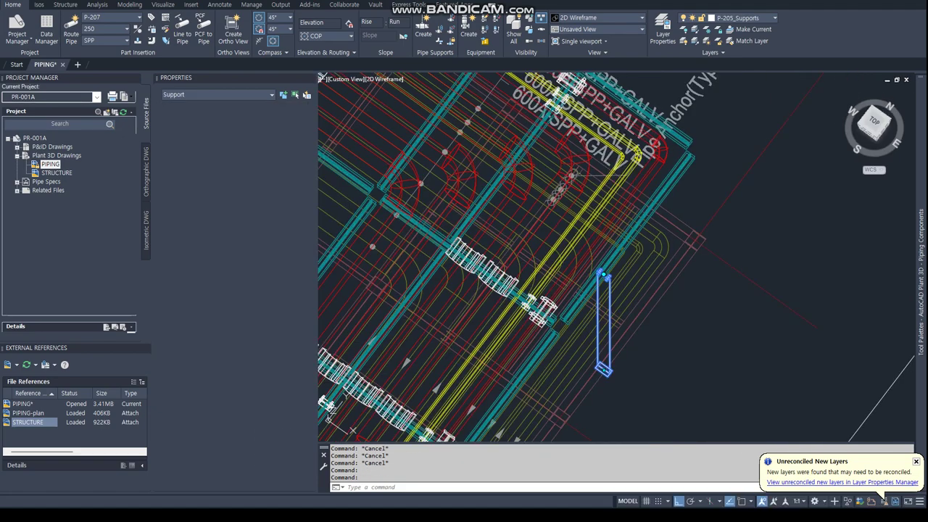
key("Delete")
scroll(565, 138, "up", 8)
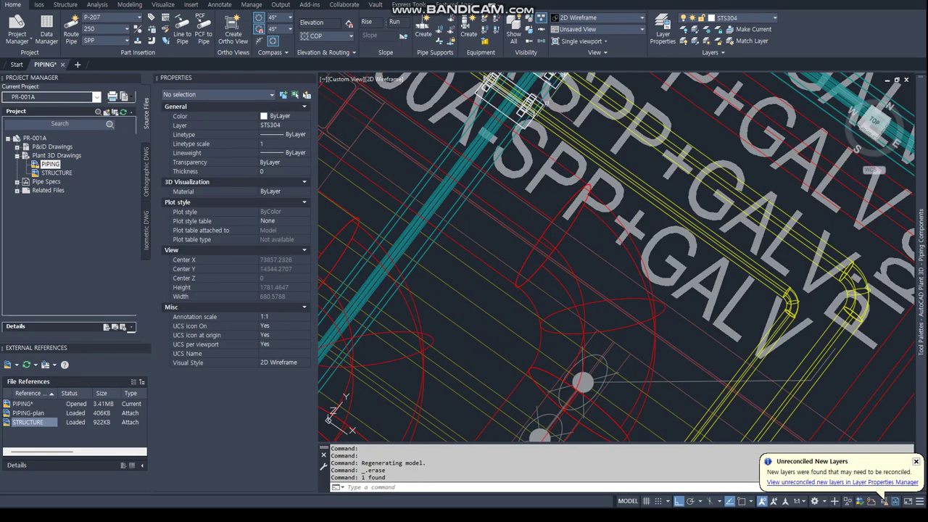
key("Escape")
Copy the top support from its node perpendicular onto the yellow pipe near its bend
left_click(525, 100)
right_click(532, 99)
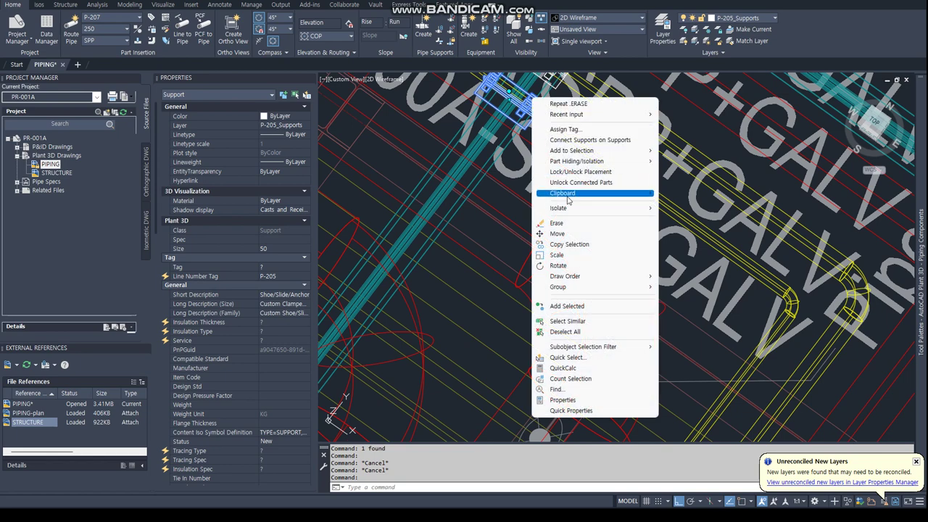
left_click(569, 244)
type("nod")
key("Return")
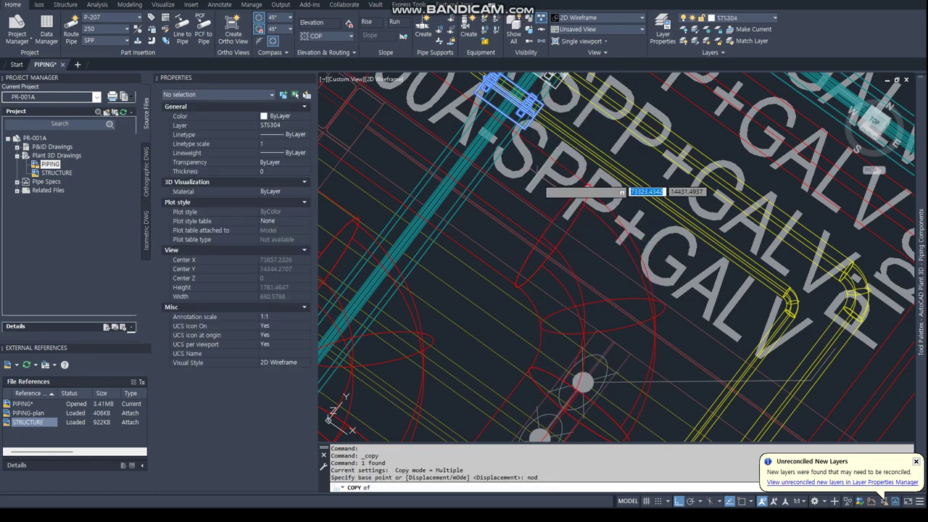
left_click(513, 95)
type("per")
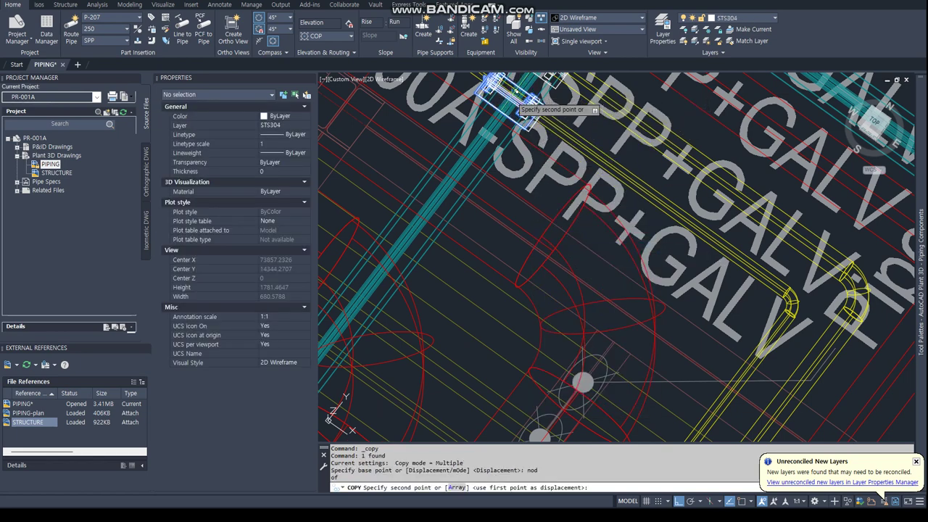
key("Return")
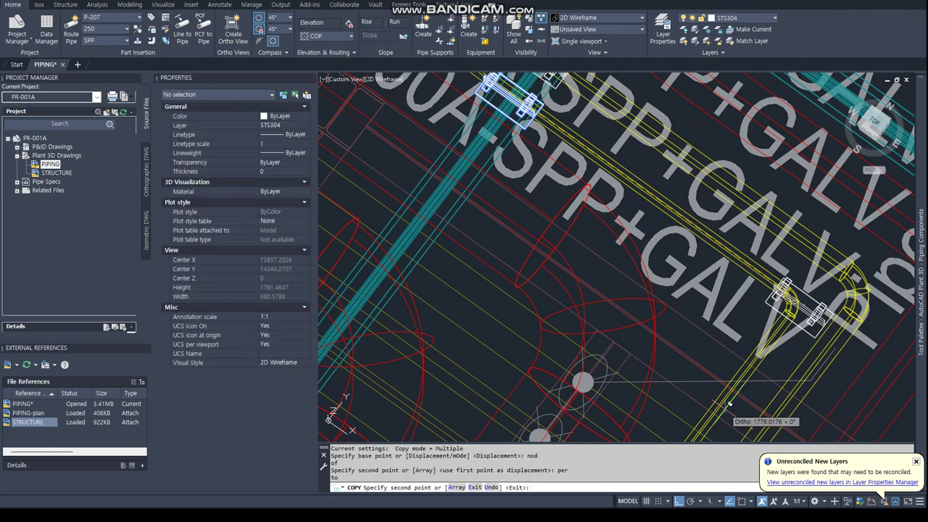
left_click(729, 404)
key("Escape")
Reposition the new copy by its grip onto the yellow pipe using a nearest snap
left_click(793, 305)
scroll(794, 304, "up", 4)
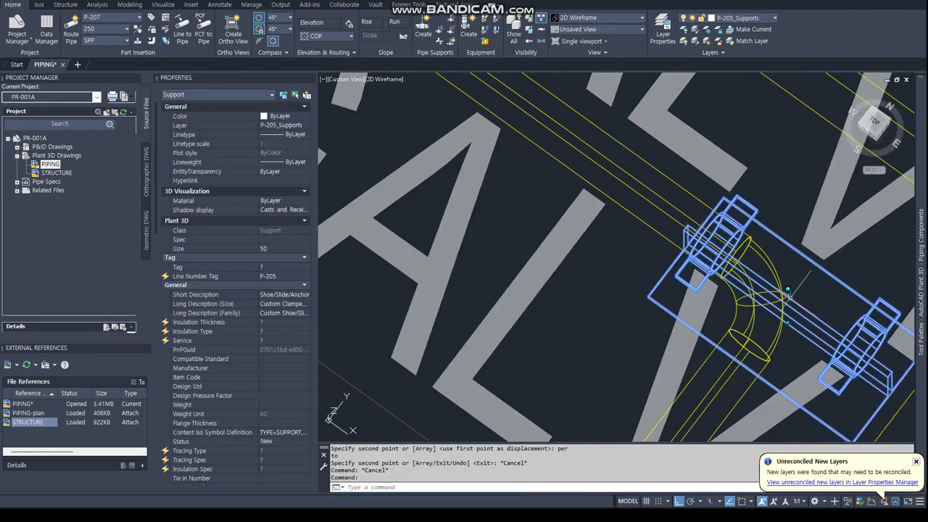
left_click(788, 292)
scroll(816, 366, "down", 5)
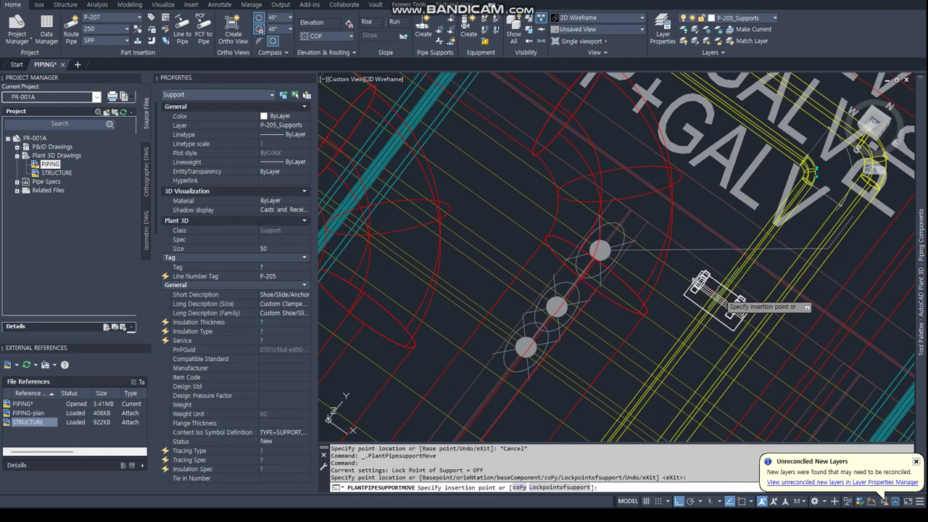
type("per")
key("Return")
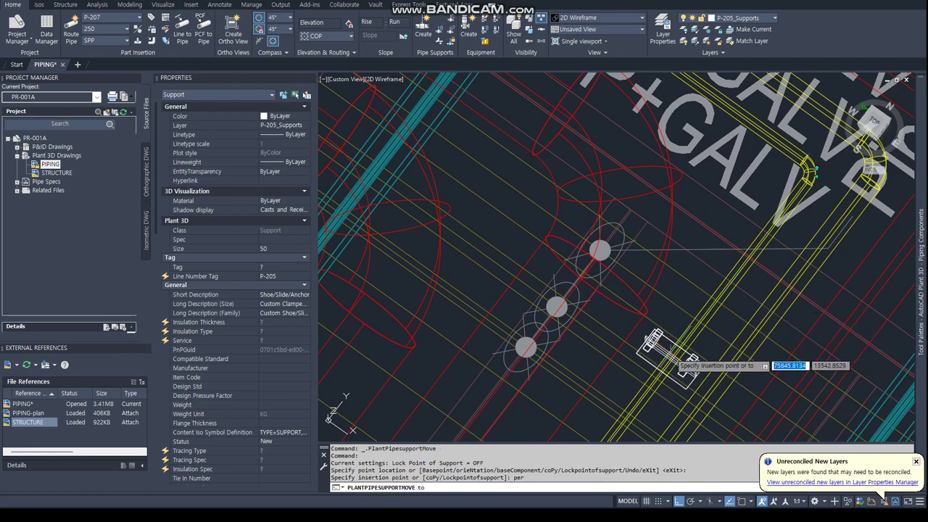
type("nea")
key("Return")
type("nea")
key("Return")
left_click(677, 351)
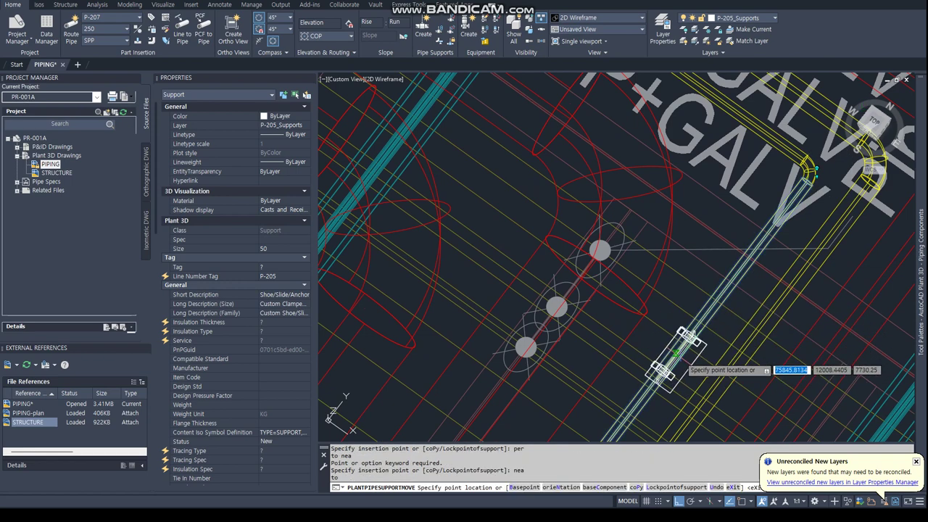
key("Escape")
key("Escape")
Return the view to a straight top plan with PLAN
key("Return")
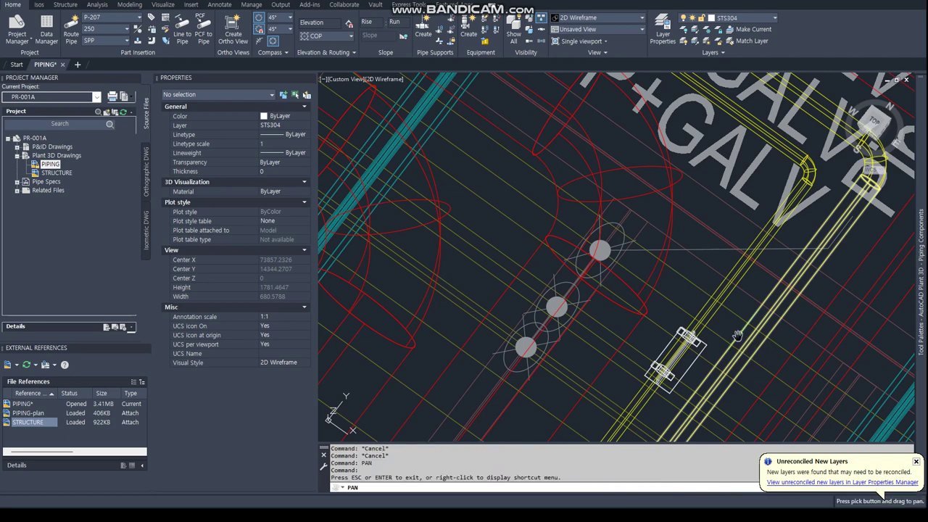
key("Escape")
type("P")
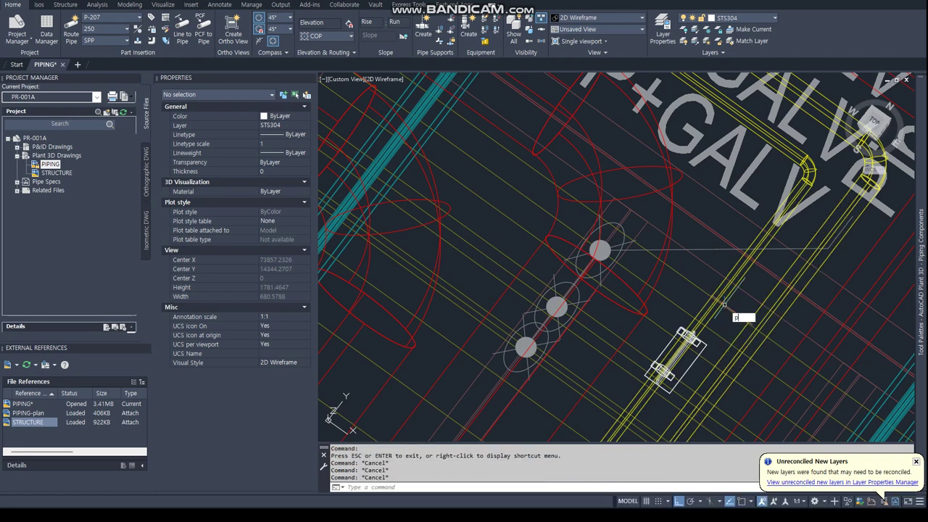
type("lan")
key("Return")
key("Return")
scroll(637, 149, "up", 3)
Begin a DIST measurement from the support's node with a perpendicular snap, then cancel it
scroll(674, 185, "up", 3)
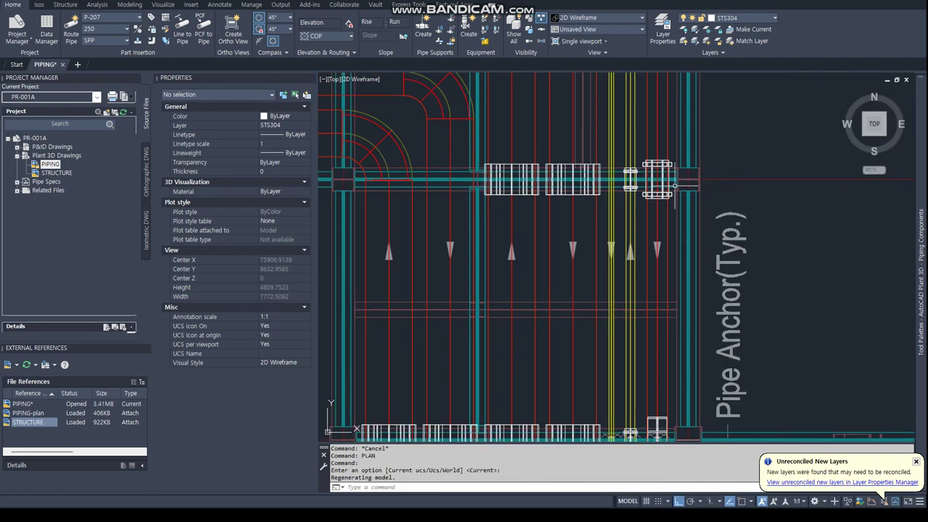
middle_click_drag(675, 186, 638, 380)
type("ist")
key("Return")
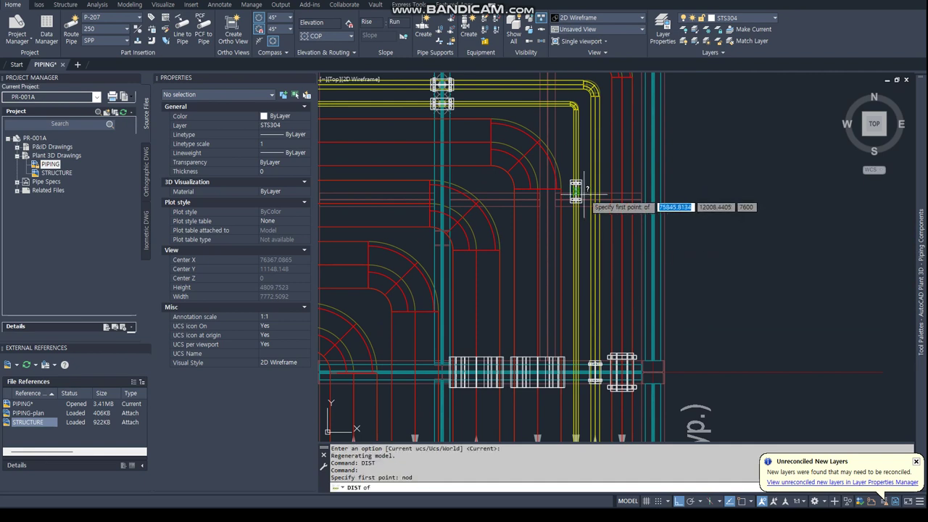
type("nod")
key("Return")
left_click(576, 193)
type("er")
key("Return")
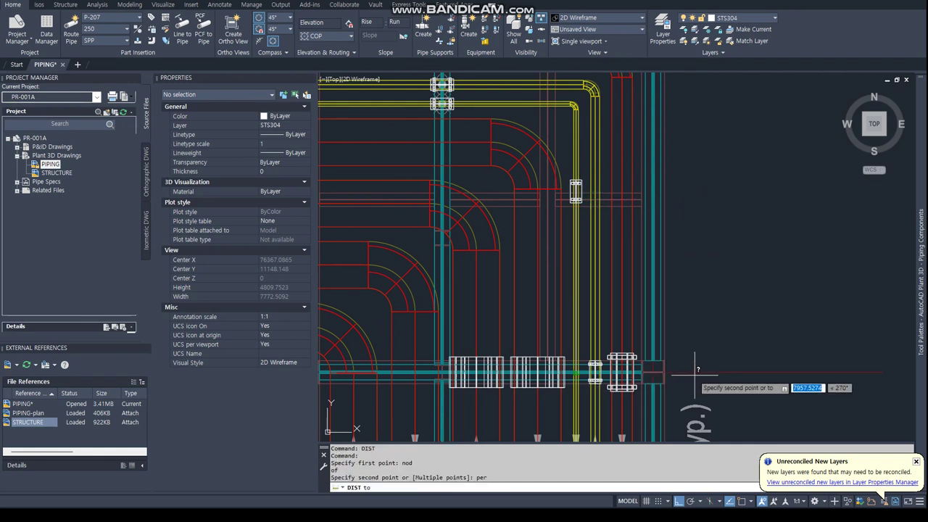
key("Escape")
key("Escape")
Measure the perpendicular distance from the support's node to the yellow pipe run
key("Return")
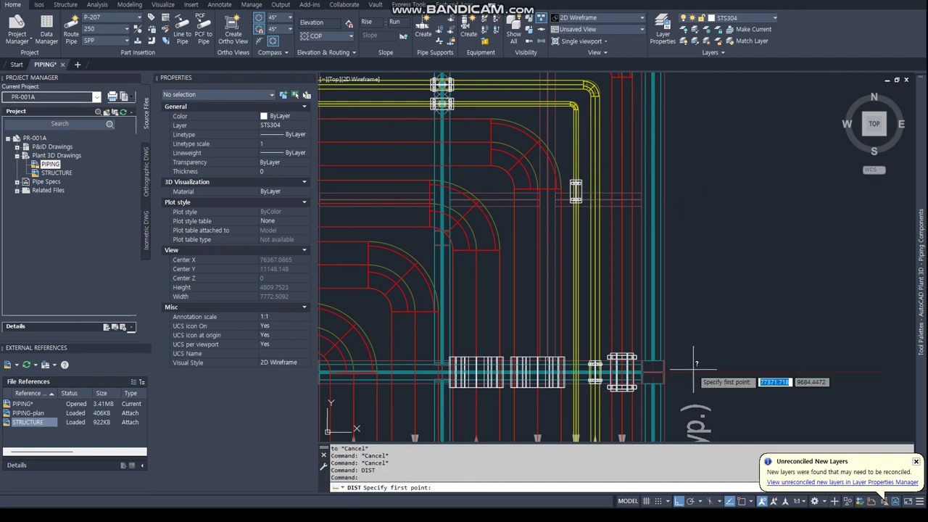
type("od")
key("Return")
left_click(576, 192)
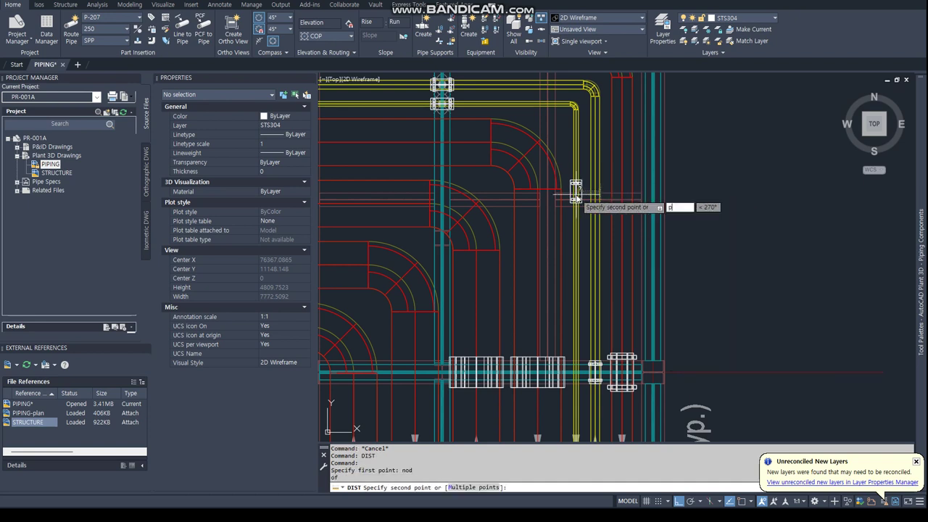
type("per")
key("Return")
left_click(717, 370)
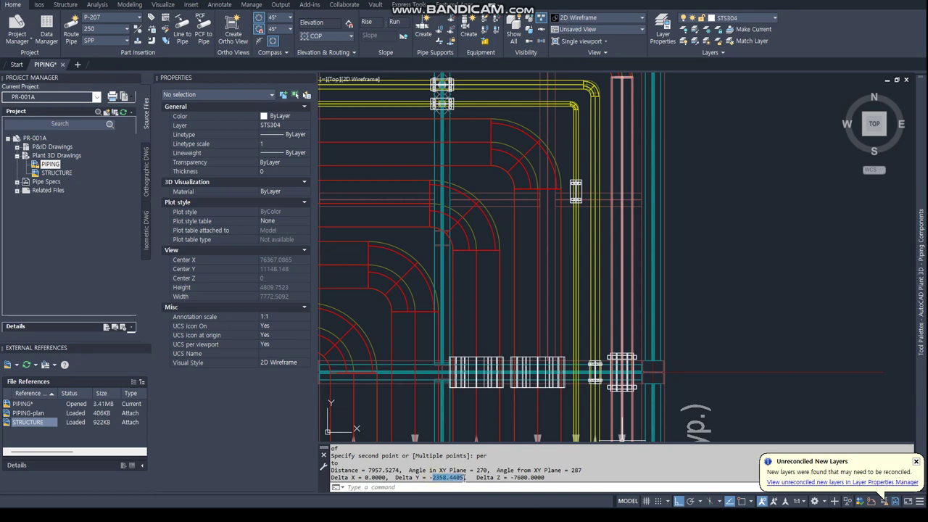
Move the pipe support 2358.4405 along −Y onto its pipe run
left_click(577, 187)
right_click(583, 181)
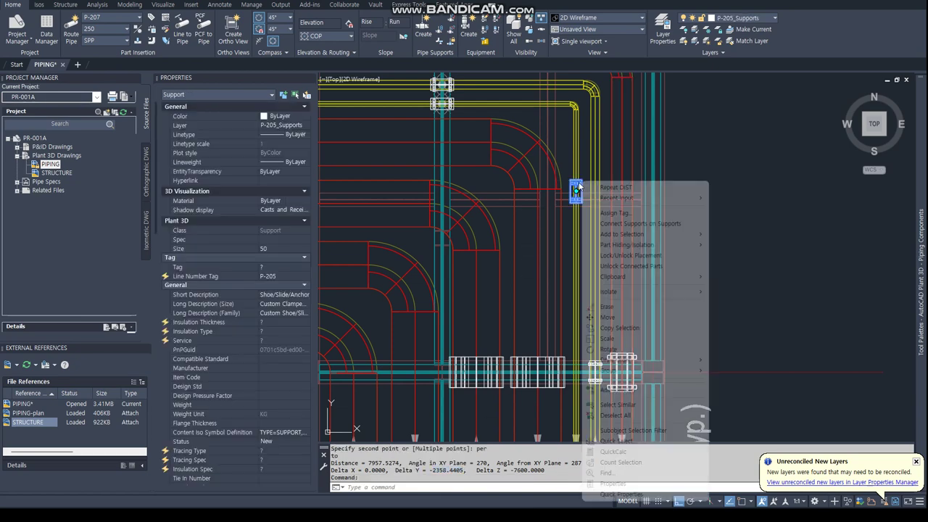
left_click(620, 319)
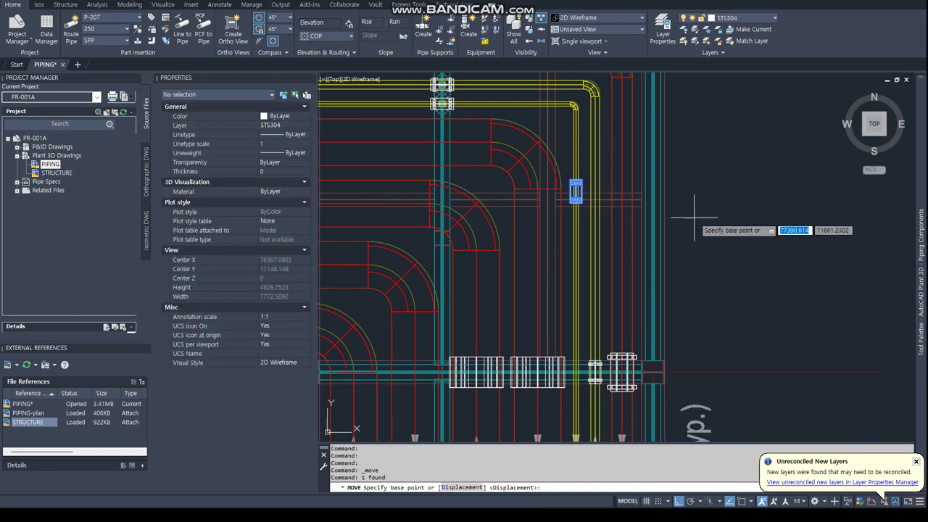
type("2358.4405")
key("Return")
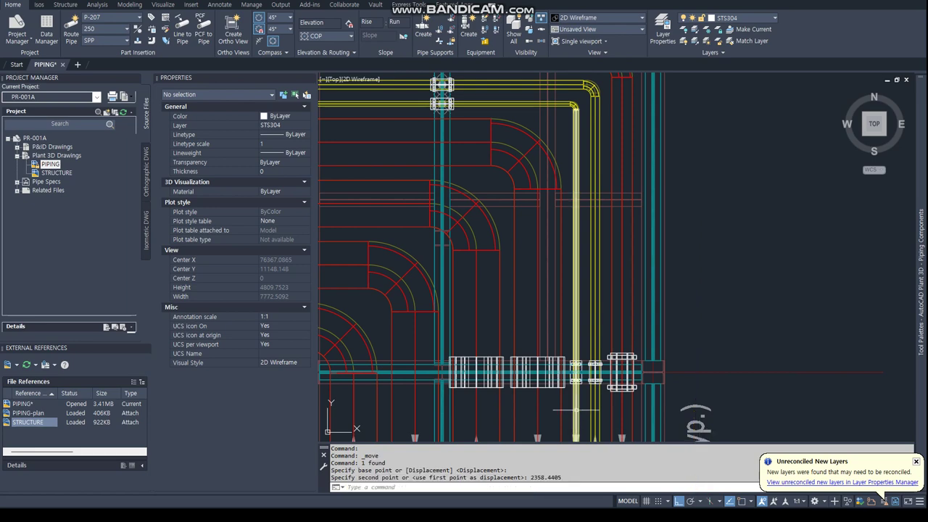
Try Connect Component to Adjacent on the moved support, cancel it, and retry
scroll(580, 305, "up", 3)
left_click(580, 305)
right_click(582, 305)
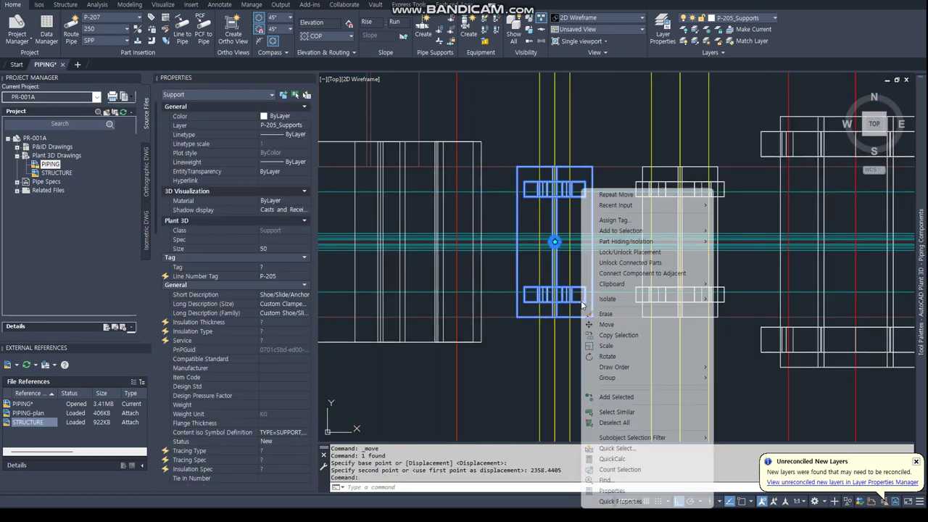
left_click(623, 273)
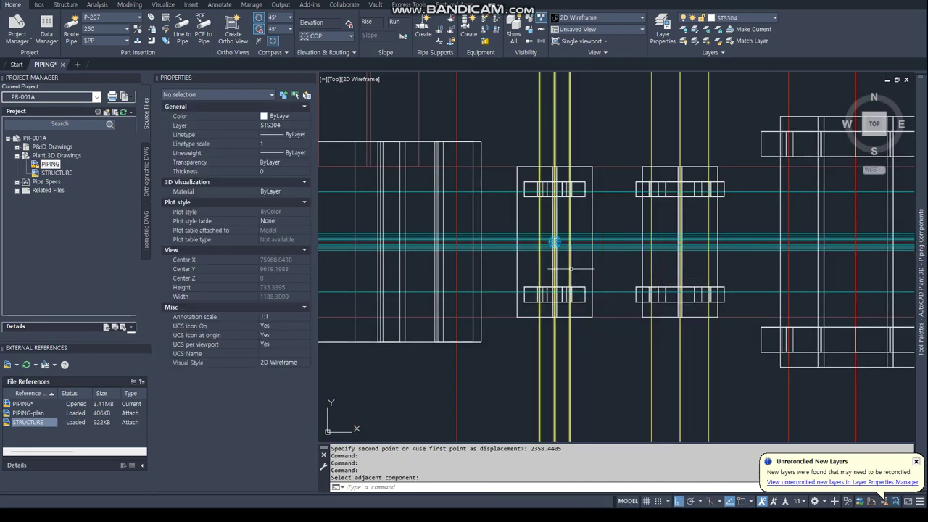
key("Escape")
right_click(578, 288)
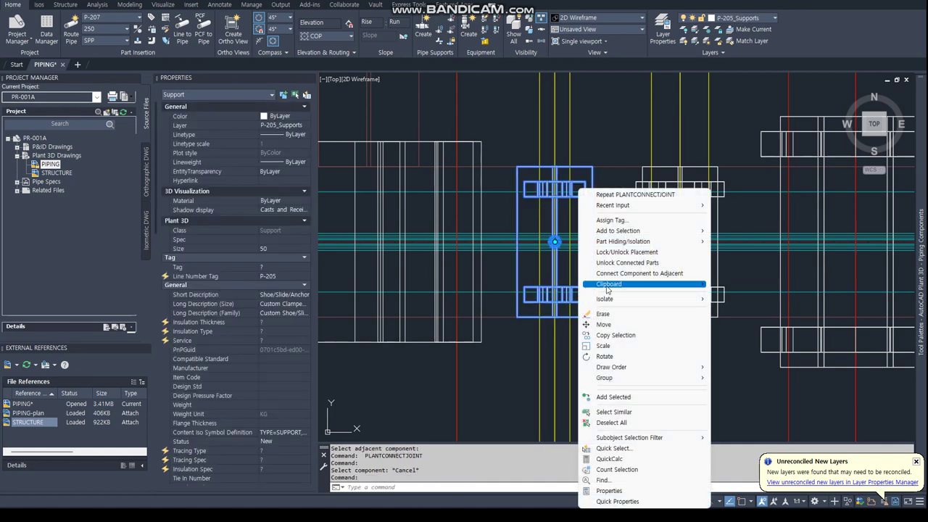
left_click(621, 283)
Zoom around the rack and select another pipe support
scroll(604, 317, "down", 10)
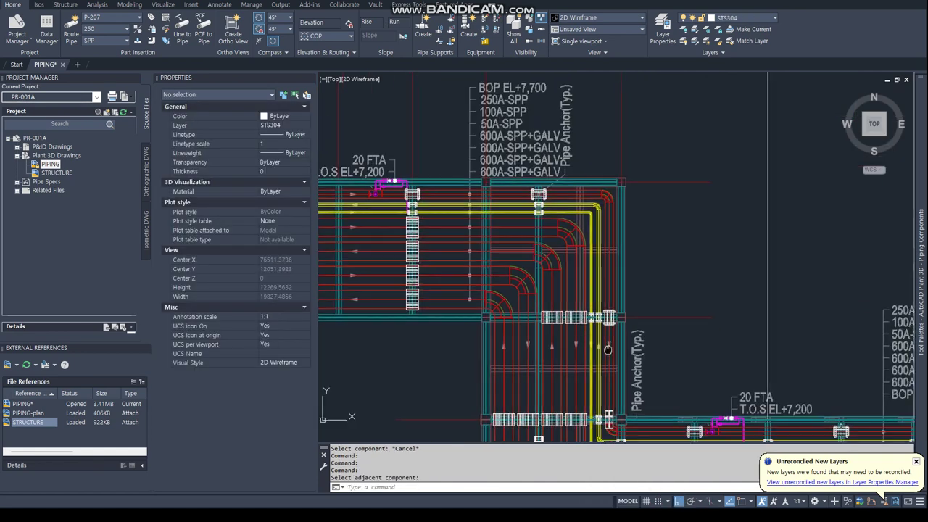
scroll(572, 275, "down", 2)
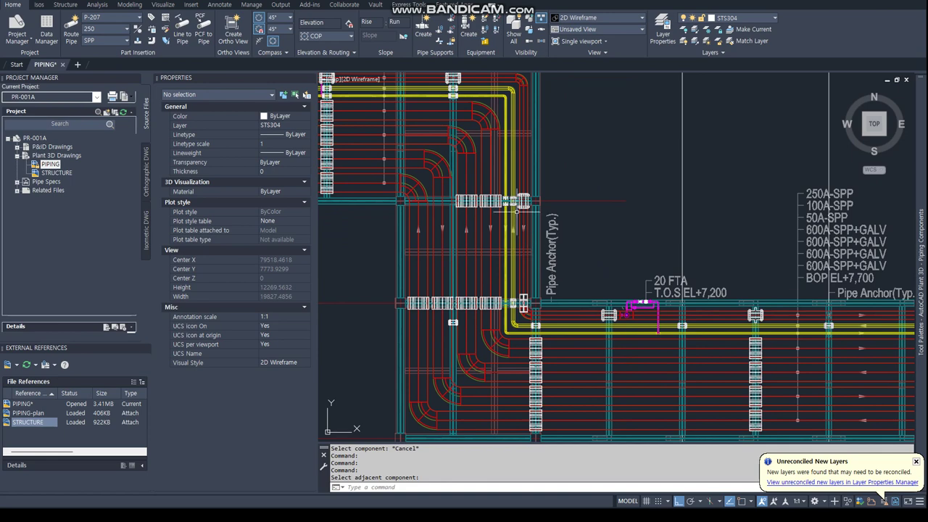
scroll(516, 208, "up", 5)
left_click(498, 181)
Copy the support onto another pipe using a nearest-snap base and perpendicular placement
right_click(504, 191)
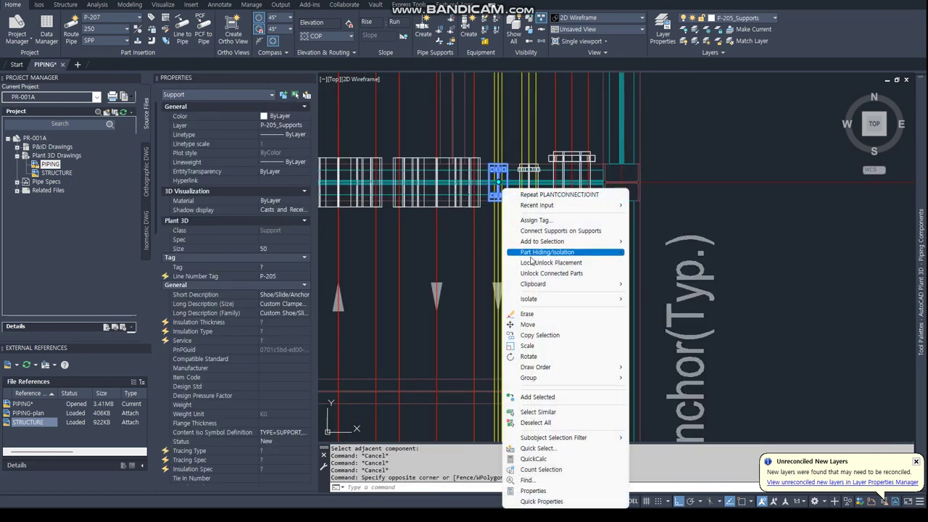
left_click(532, 334)
scroll(535, 353, "down", 5)
type("nea")
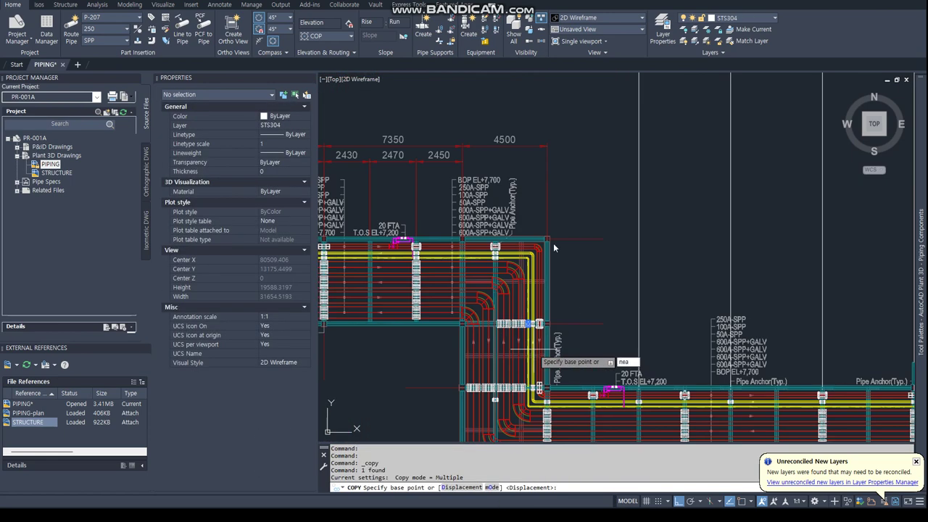
key("Return")
left_click(583, 317)
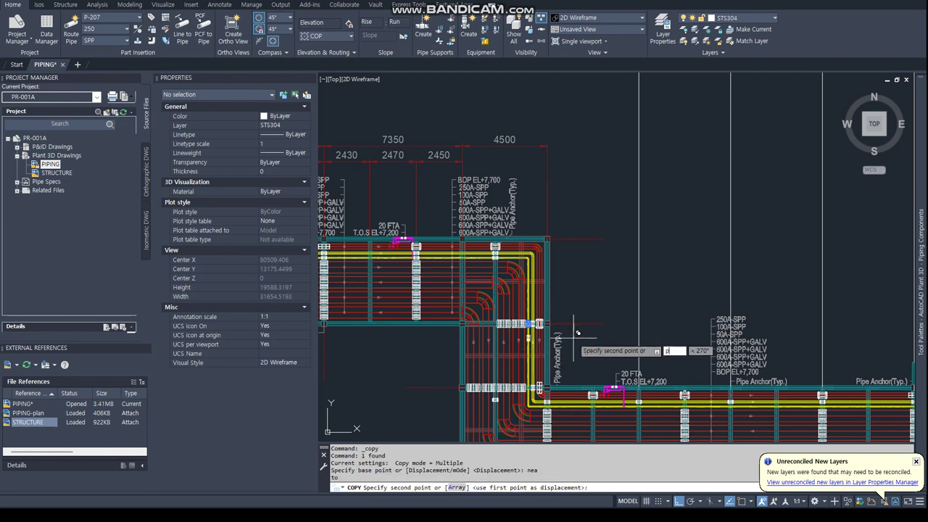
type("er")
key("Return")
left_click(413, 323)
key("Return")
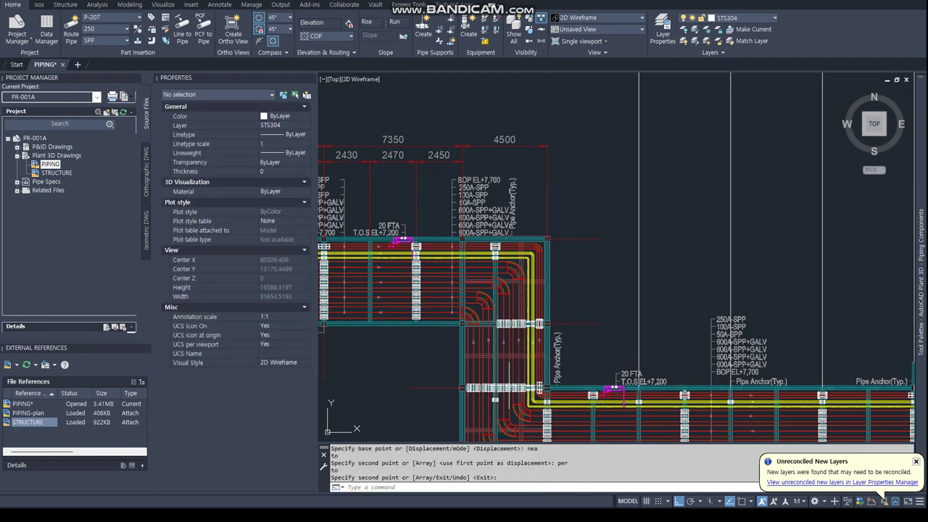
Copy the top support from its node onto a further pipe with a nearest snap
scroll(389, 218, "up", 5)
scroll(389, 217, "down", 2)
scroll(388, 217, "down", 2)
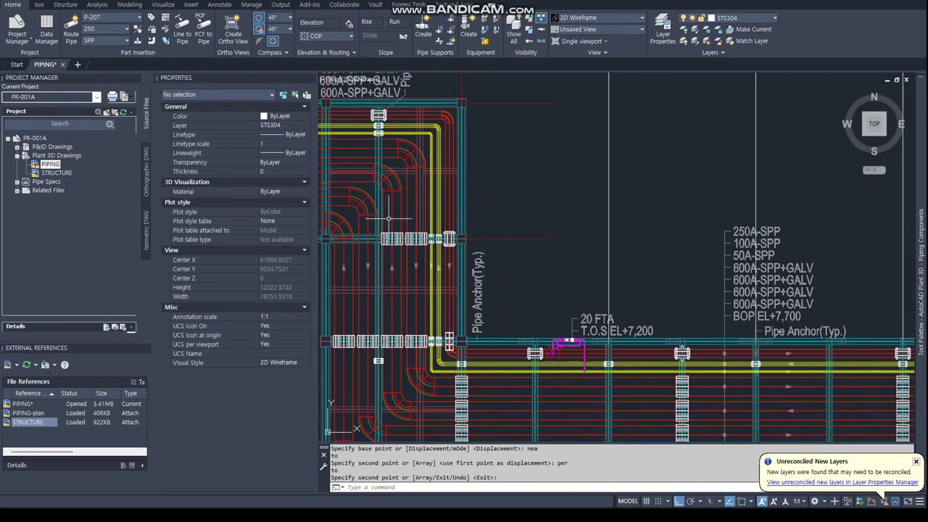
left_click(378, 132)
right_click(382, 134)
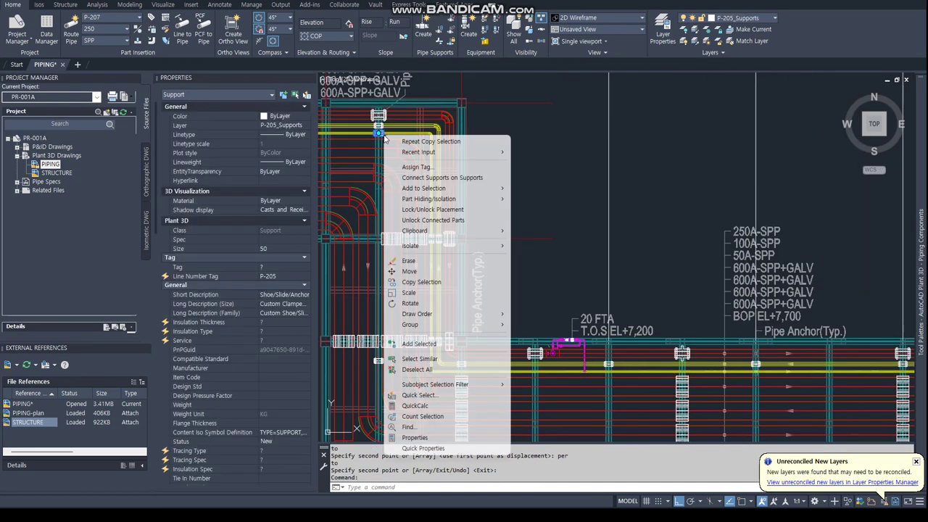
left_click(411, 285)
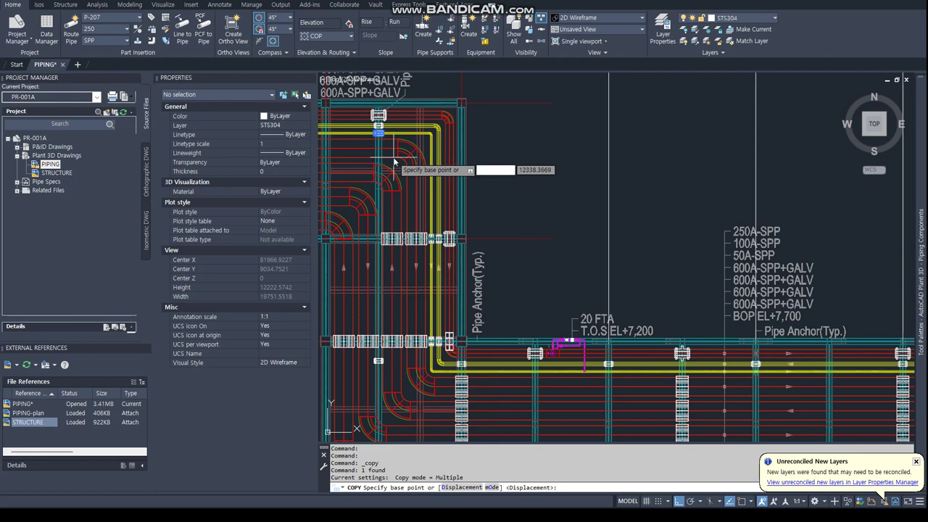
type("nod")
key("Return")
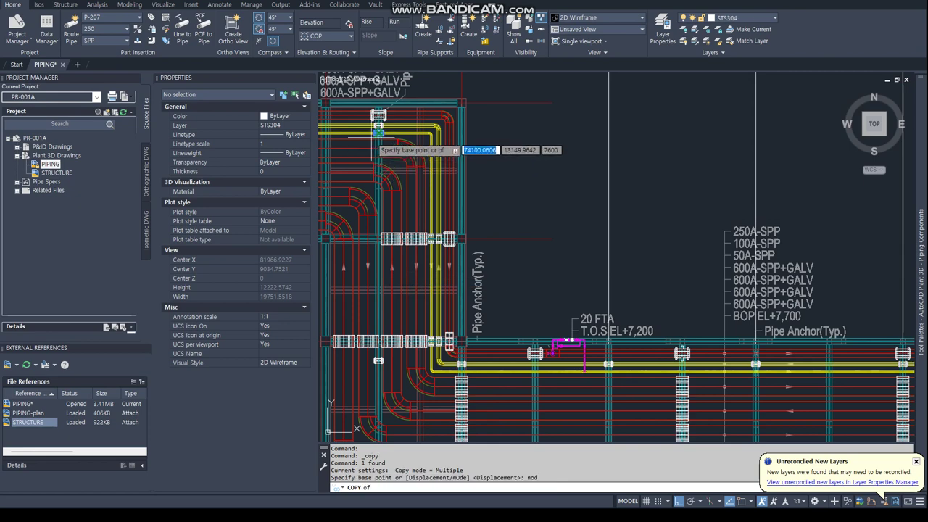
scroll(374, 138, "up", 3)
left_click(390, 129)
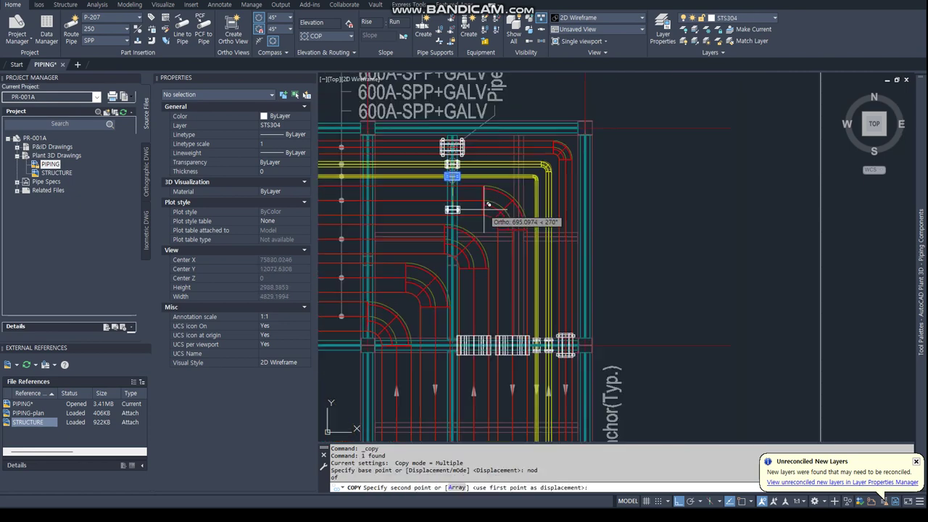
scroll(411, 177, "down", 3)
type("nea")
key("Return")
scroll(507, 340, "up", 3)
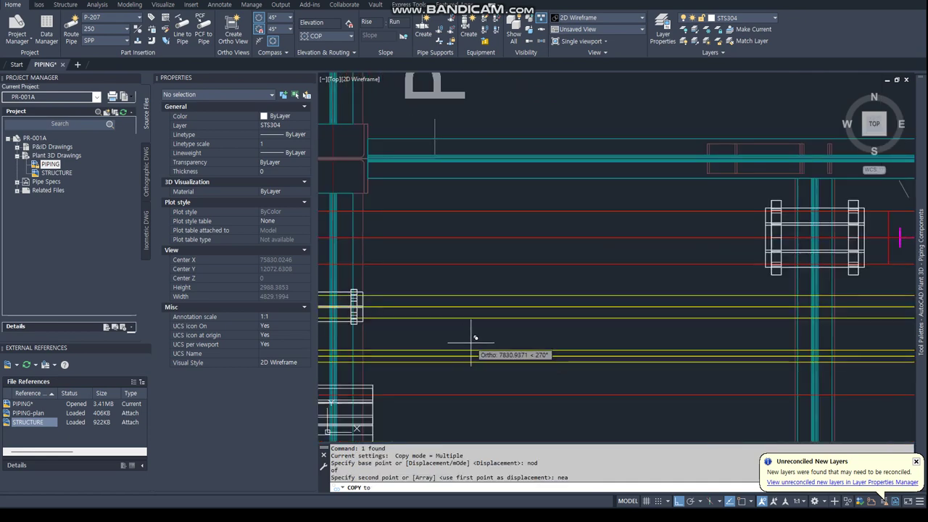
left_click(471, 350)
key("Escape")
Orbit the pipe rack into a 3D custom view
scroll(472, 344, "down", 3)
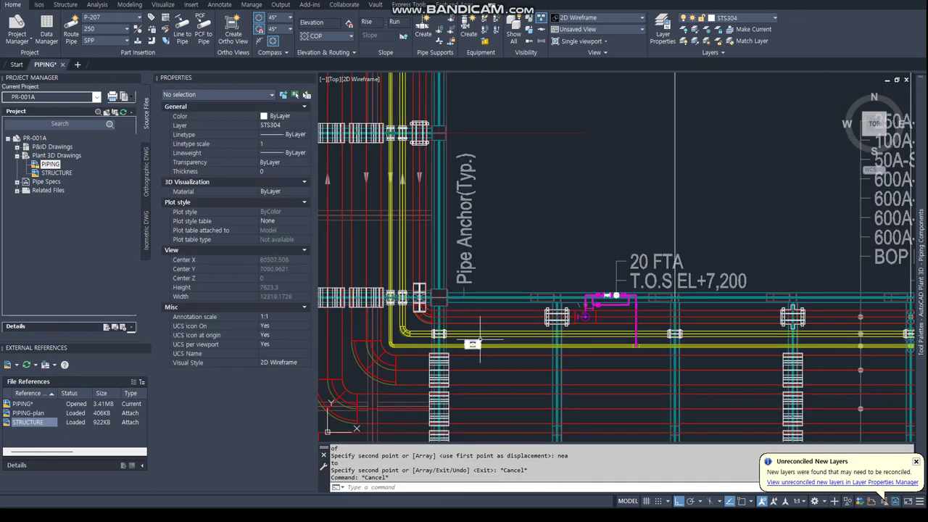
left_click(472, 344)
left_click(874, 123)
left_click_drag(874, 123, 877, 134)
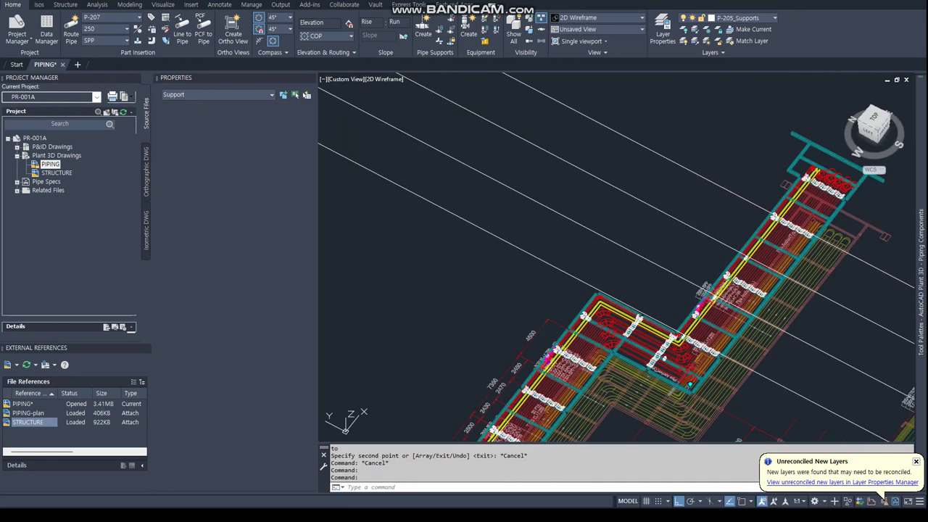
Move the support from its node perpendicular onto the pipe
middle_click_drag(599, 219, 652, 239, "shift")
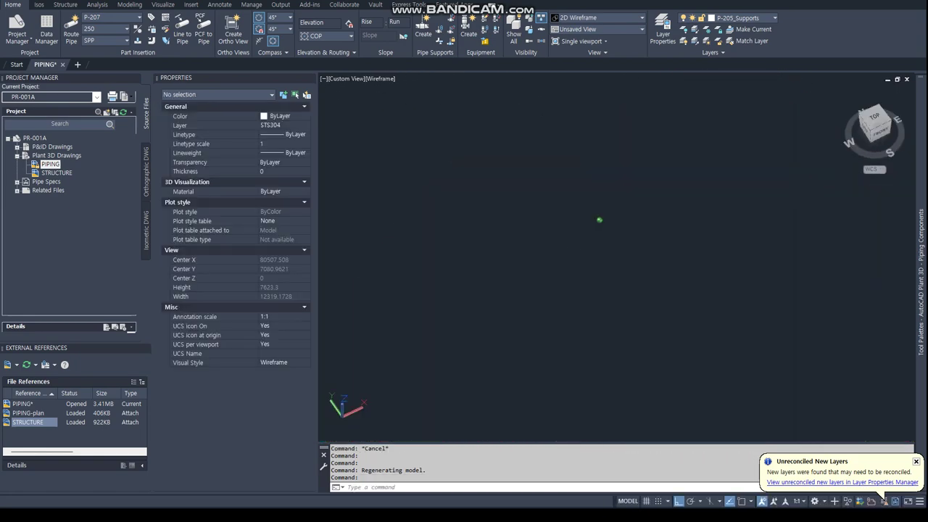
scroll(582, 256, "up", 5)
key("Escape")
key("Escape")
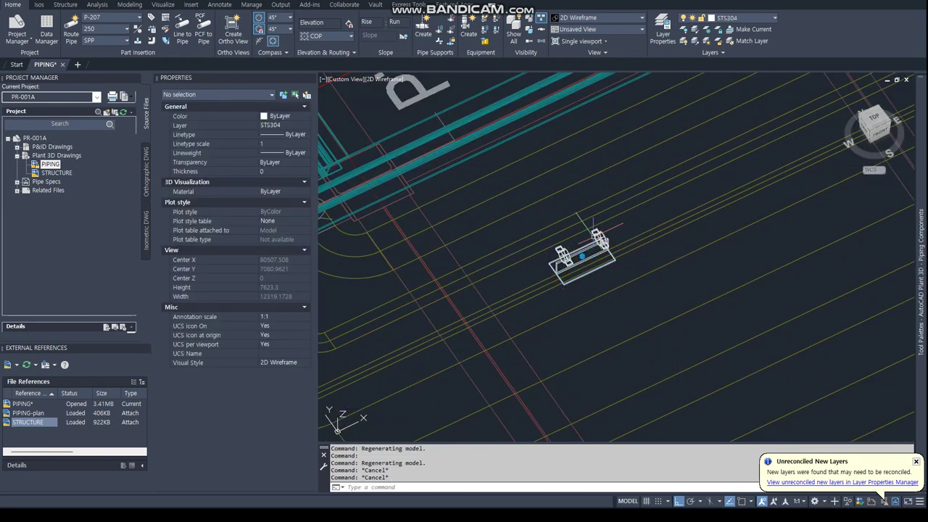
left_click(582, 256)
right_click(598, 251)
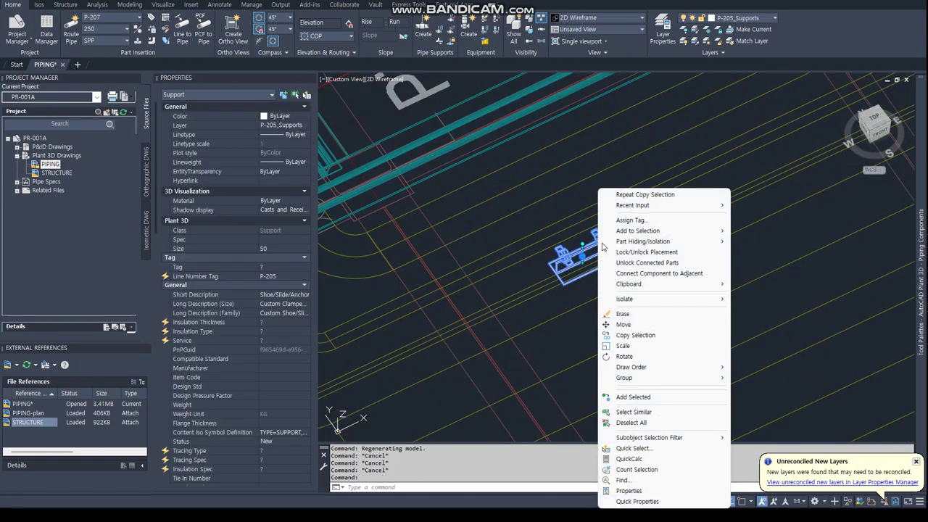
left_click(623, 325)
type("nod")
key("Return")
left_click(582, 254)
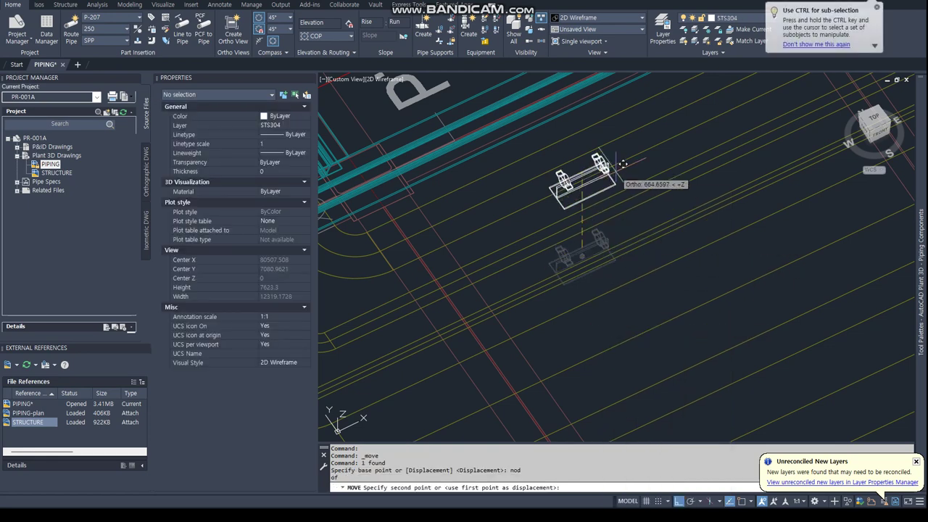
scroll(622, 164, "down", 3)
type("per")
key("Return")
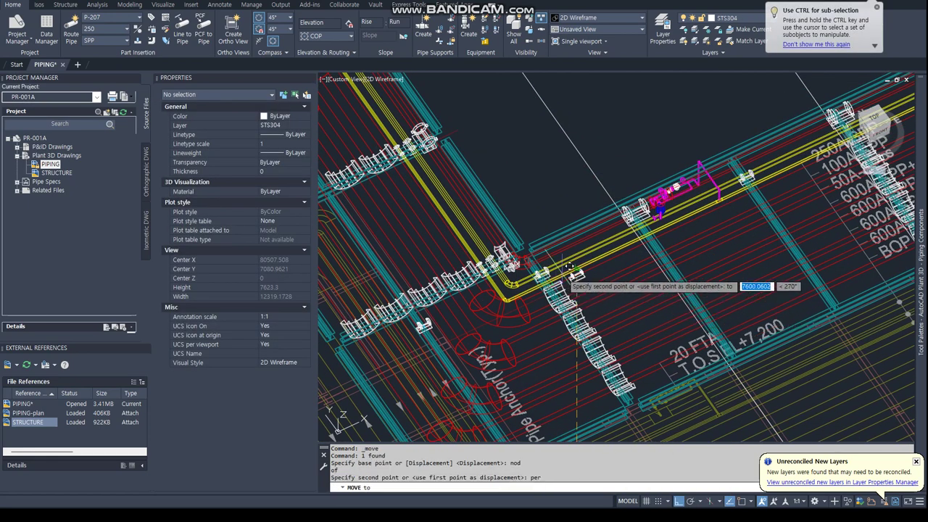
left_click(572, 270)
scroll(576, 275, "up", 3)
scroll(580, 283, "up", 3)
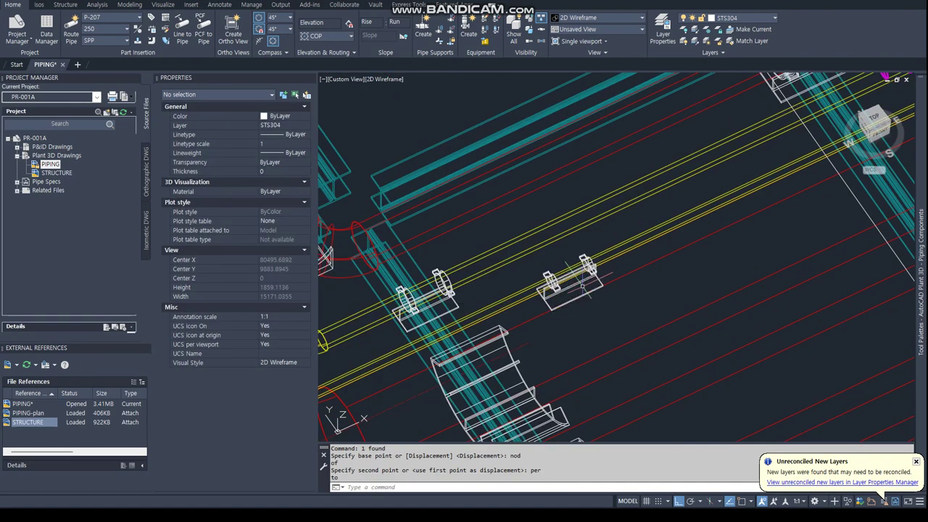
Measure node-to-pipe distance with DIST and copy the Delta X value -696.6433
left_click(591, 264)
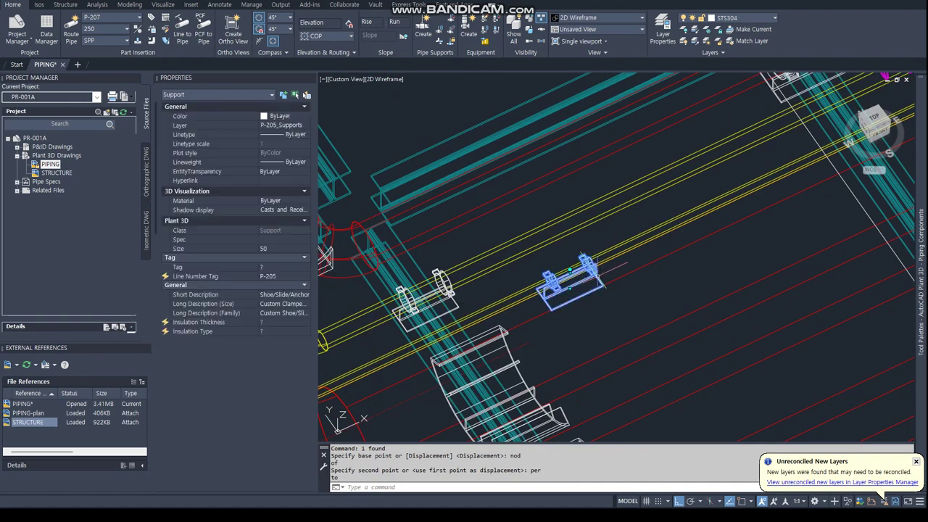
left_click(874, 119)
scroll(593, 247, "down", 5)
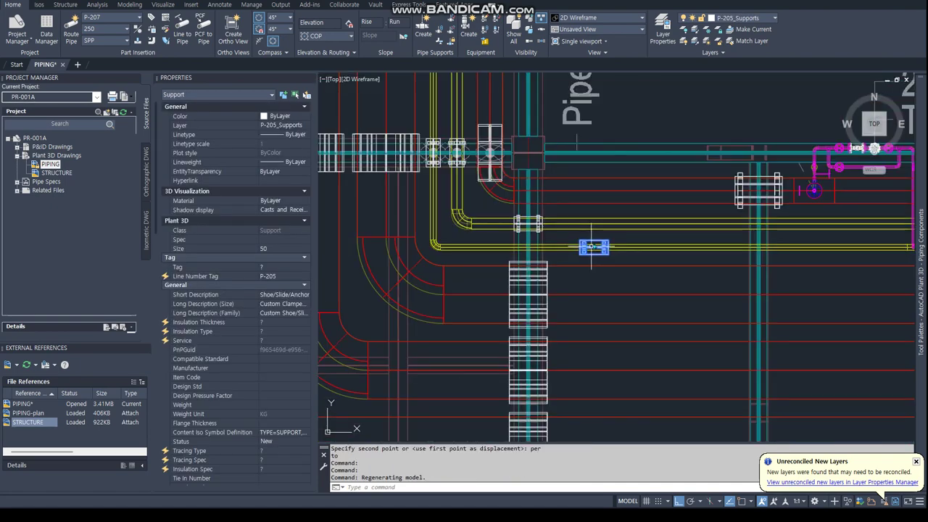
type("d")
key("Return")
type("nod")
key("Return")
left_click(594, 248)
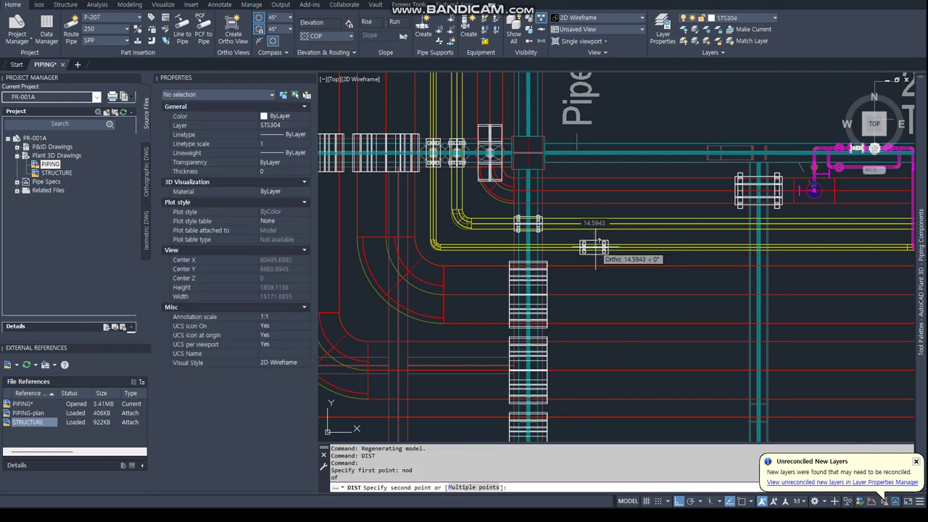
type("per")
key("Return")
scroll(594, 247, "down", 3)
left_click(739, 428)
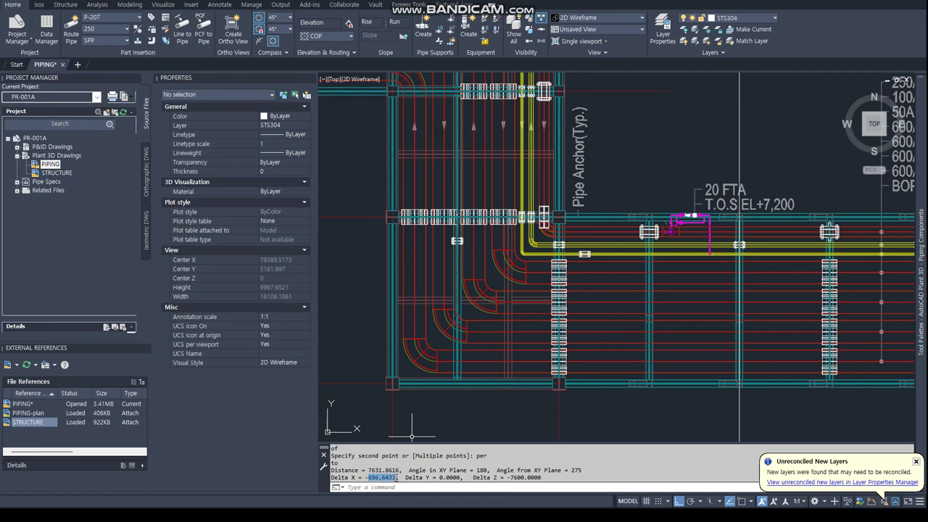
right_click(391, 479)
left_click(413, 421)
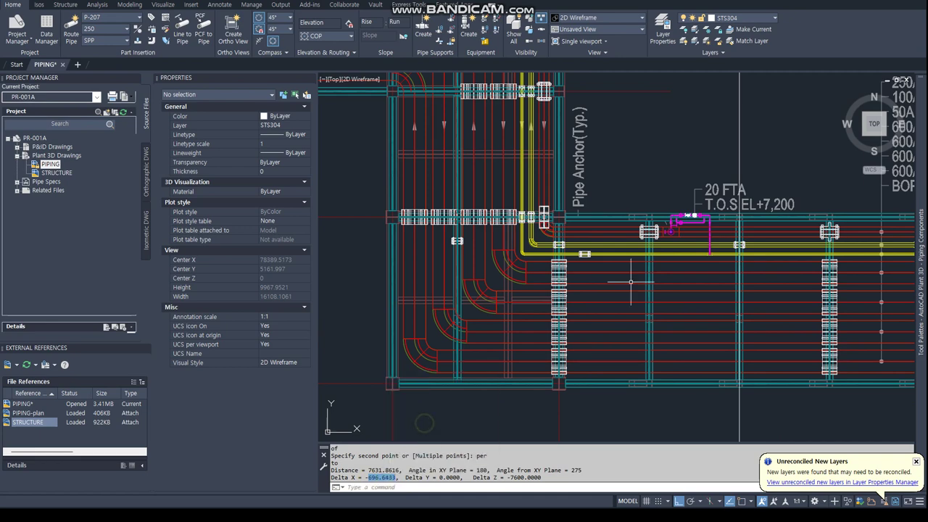
Move the pipe support by the measured 696.6433 X offset
left_click(590, 255)
right_click(590, 254)
left_click(616, 325)
left_click(767, 427)
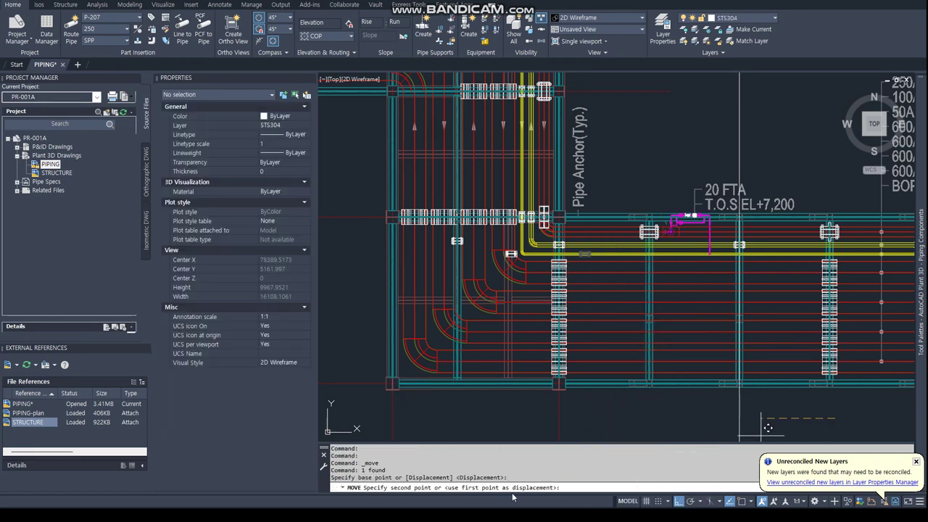
type("696.6433")
key("Escape")
key("Escape")
Attempt to connect a pipe support to an adjacent component
scroll(578, 253, "up", 10)
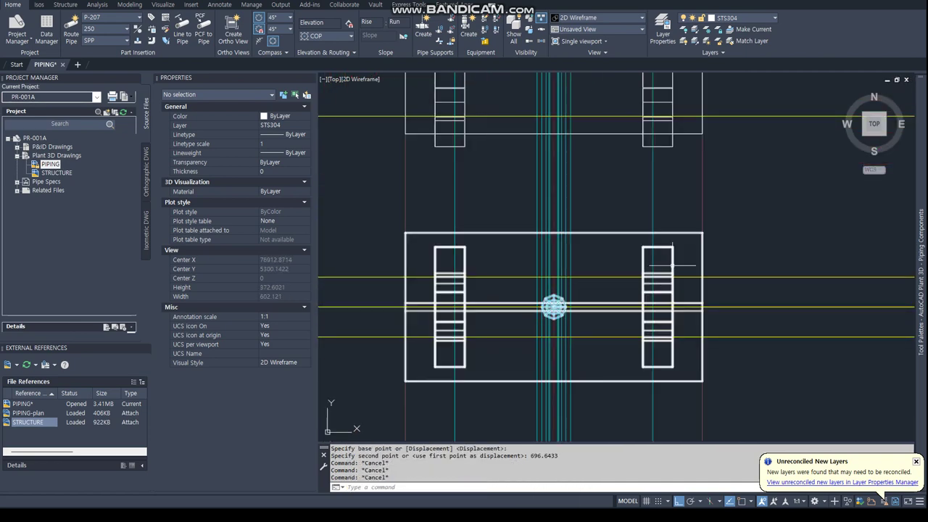
left_click(673, 270)
right_click(673, 269)
left_click(696, 273)
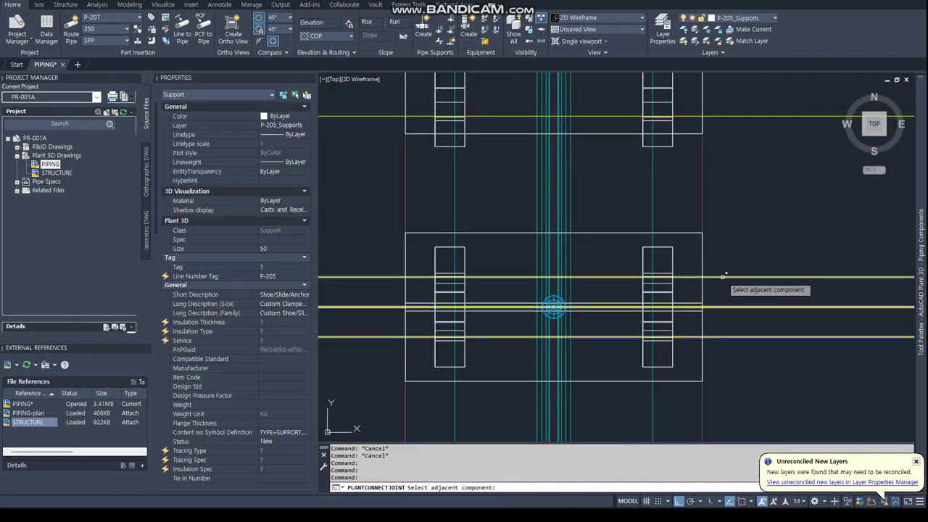
scroll(457, 223, "down", 5)
scroll(457, 223, "up", 3)
scroll(411, 233, "up", 2)
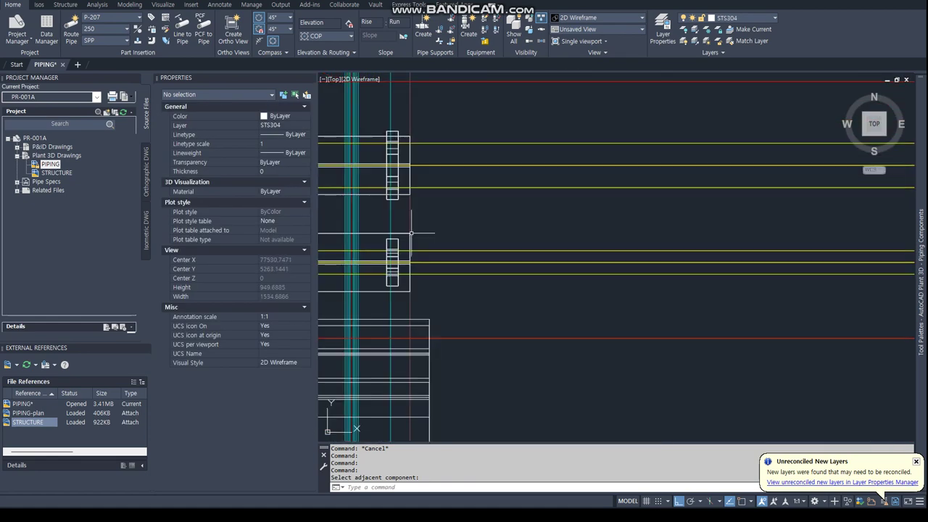
Start copying the P-205 support, picking its base point with a nearest snap
left_click(403, 245)
right_click(403, 249)
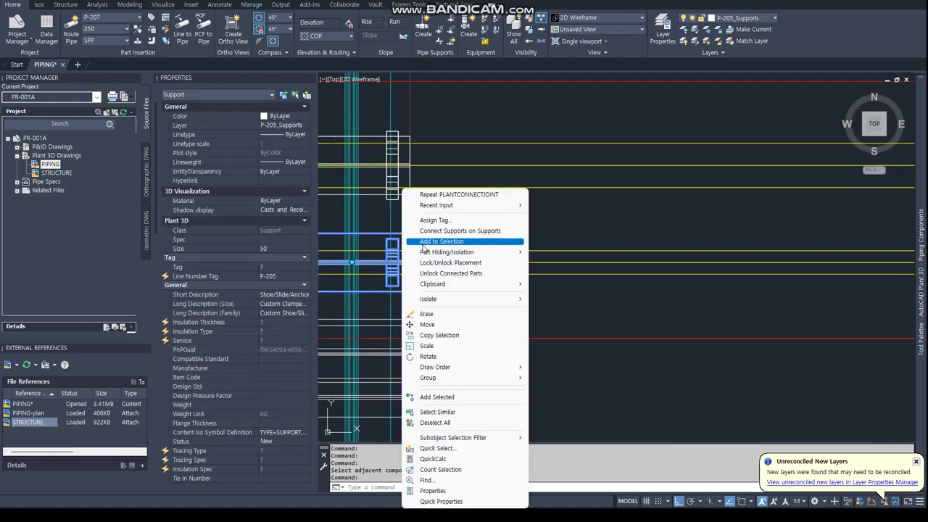
left_click(435, 336)
scroll(432, 305, "down", 2)
scroll(432, 305, "down", 2)
scroll(433, 305, "down", 1)
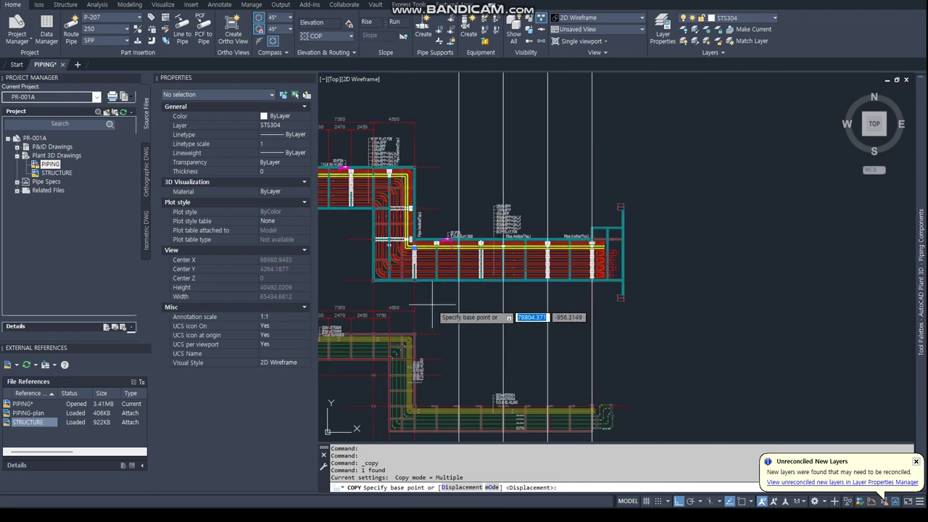
type("nea")
key("Return")
left_click(414, 301)
Place three copies of the support perpendicular onto successive rack pipes
type("per")
key("Return")
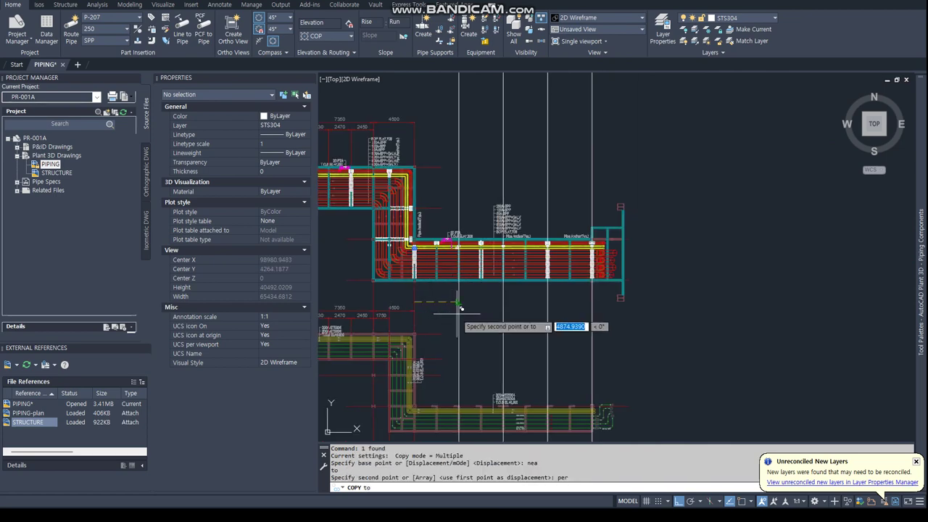
left_click(460, 308)
type("per")
key("Return")
left_click(505, 319)
type("p")
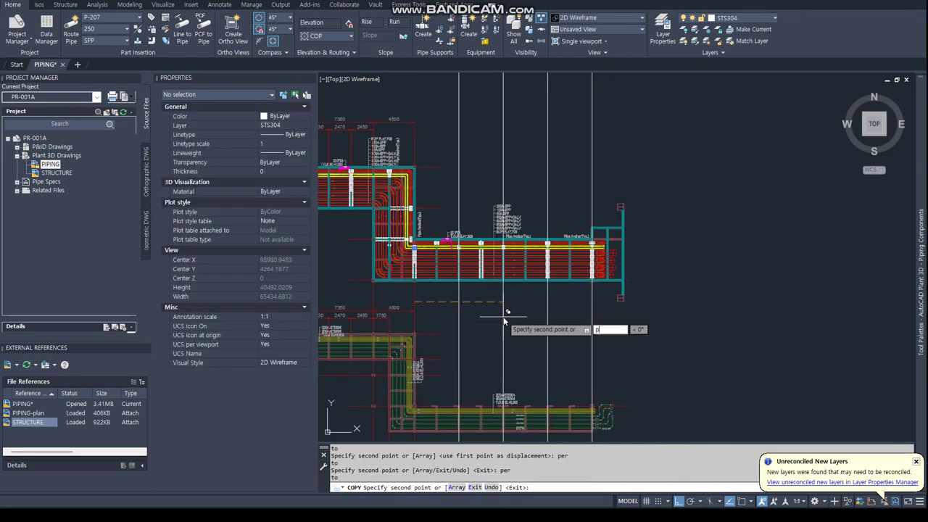
type("er")
key("Return")
left_click(550, 317)
key("BackSpace")
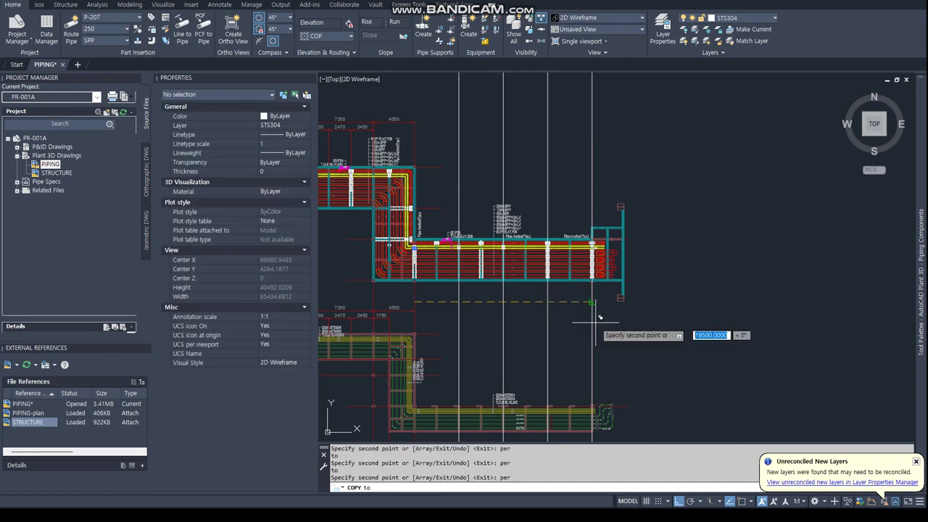
key("Escape")
Erase four stray objects with a crossing window
scroll(590, 316, "up", 3)
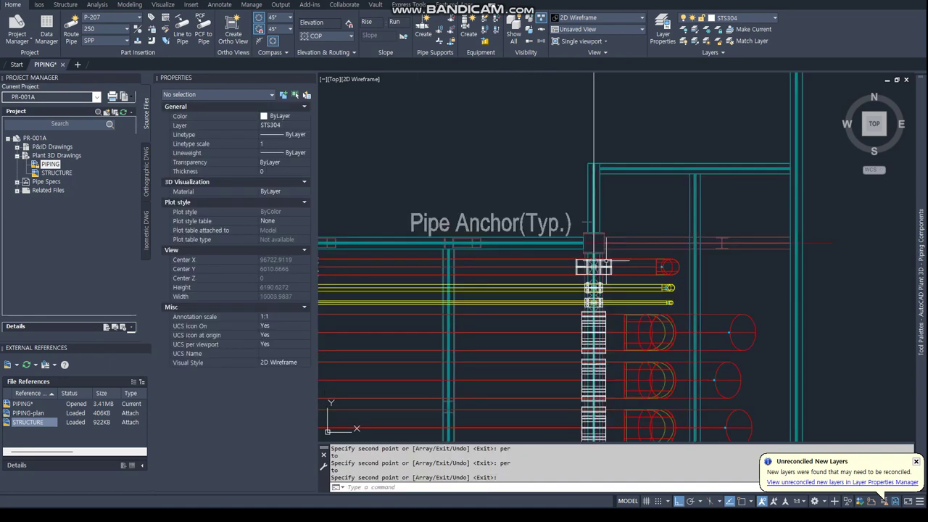
scroll(590, 317, "down", 6)
key("e")
key("Return")
key("c")
key("Return")
left_click(600, 155)
left_click(513, 127)
key("Return")
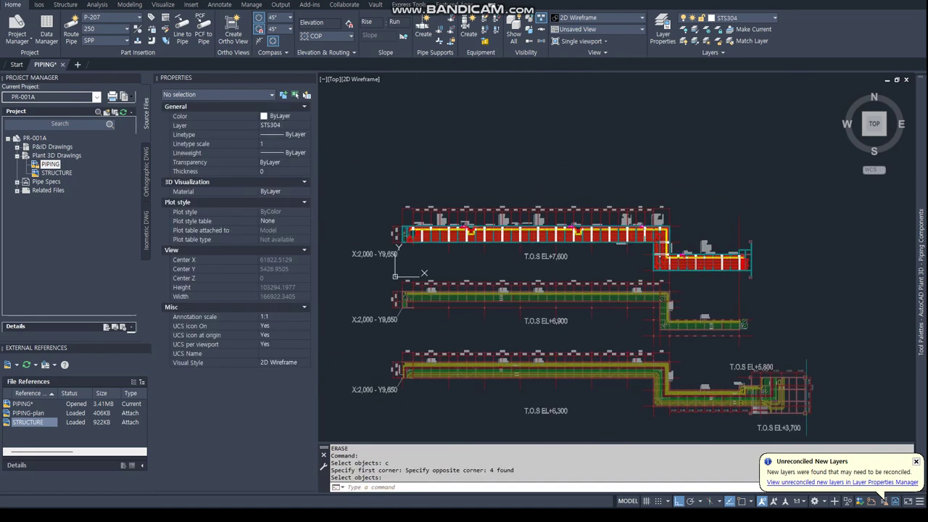
Orbit the rack into 3D and thaw the four STRUCTURE xref layers, including STRUCTURE|COL
mouse_move(710, 246)
middle_mouse_down("shift")
mouse_move(743, 254)
mouse_move(500, 286)
middle_mouse_up("shift")
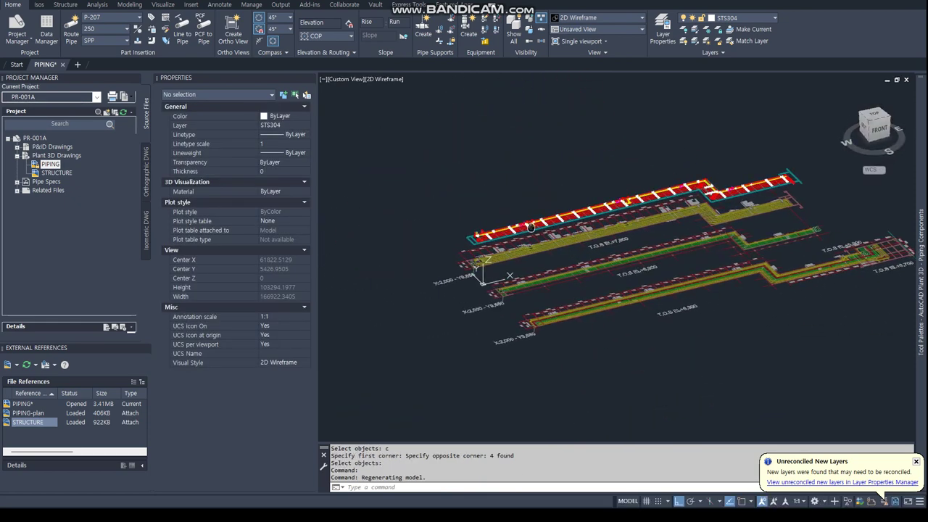
scroll(500, 286, "up", 3)
key("Return")
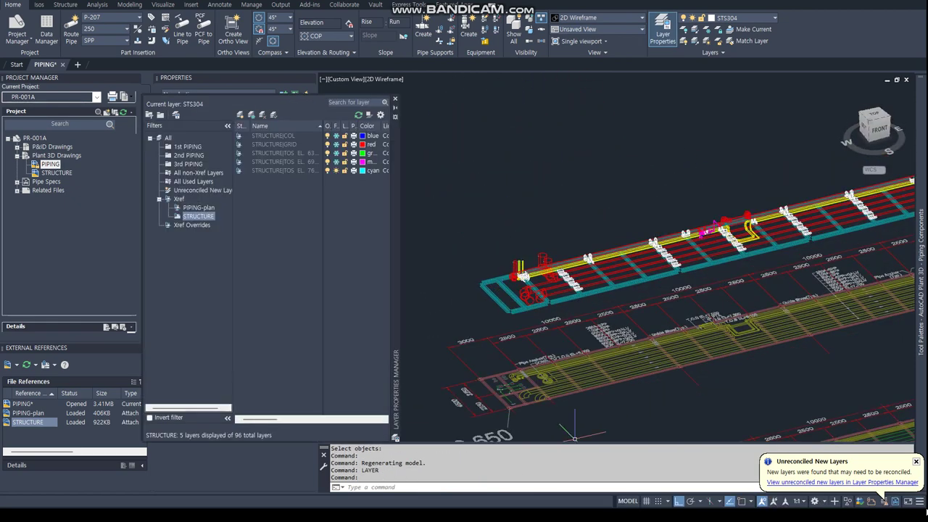
left_click(336, 161)
left_click(335, 153)
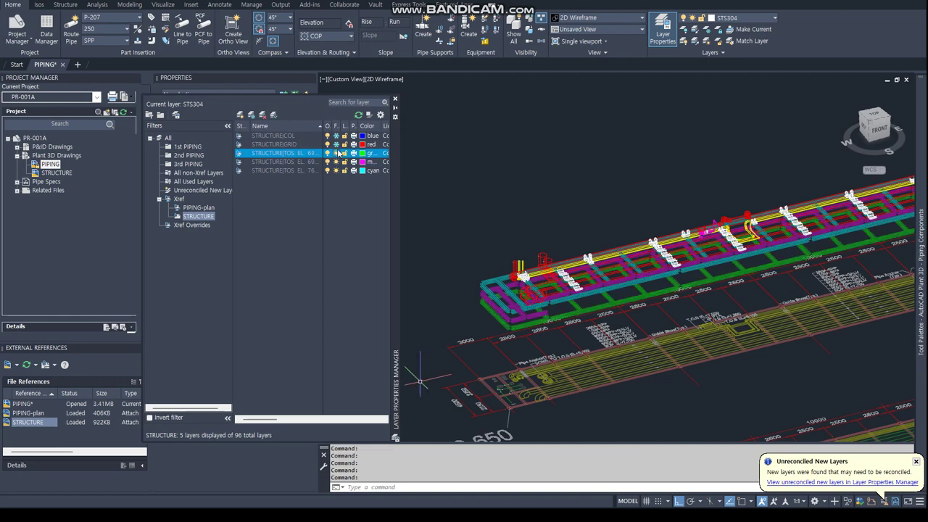
left_click(336, 144)
left_click(335, 135)
Thaw all layers in the 1st PIPING and 2nd PIPING filter groups
left_click(189, 147)
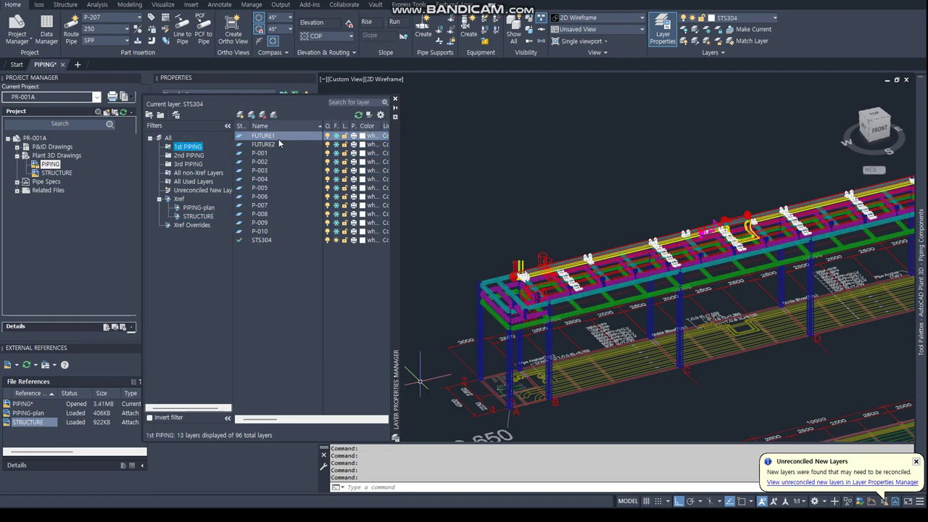
right_click(201, 149)
mouse_move(250, 154)
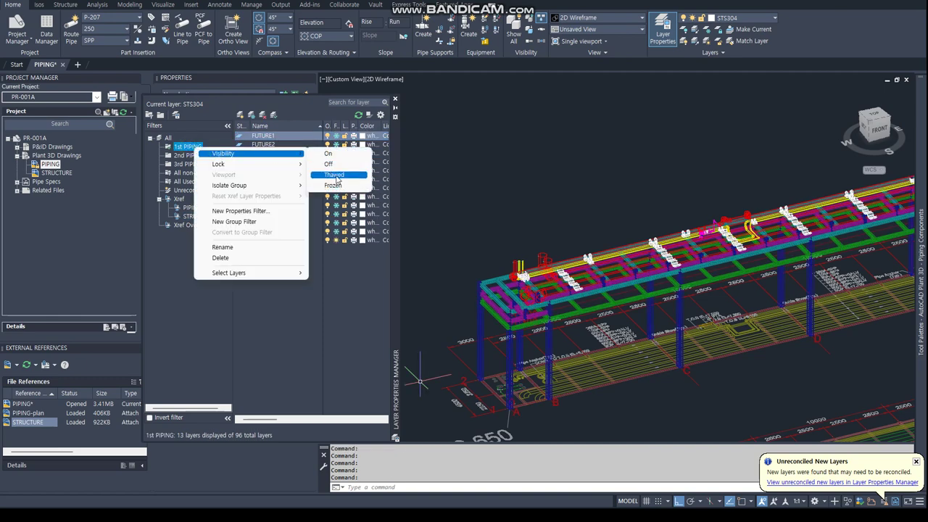
left_click(336, 177)
left_click(188, 155)
right_click(193, 156)
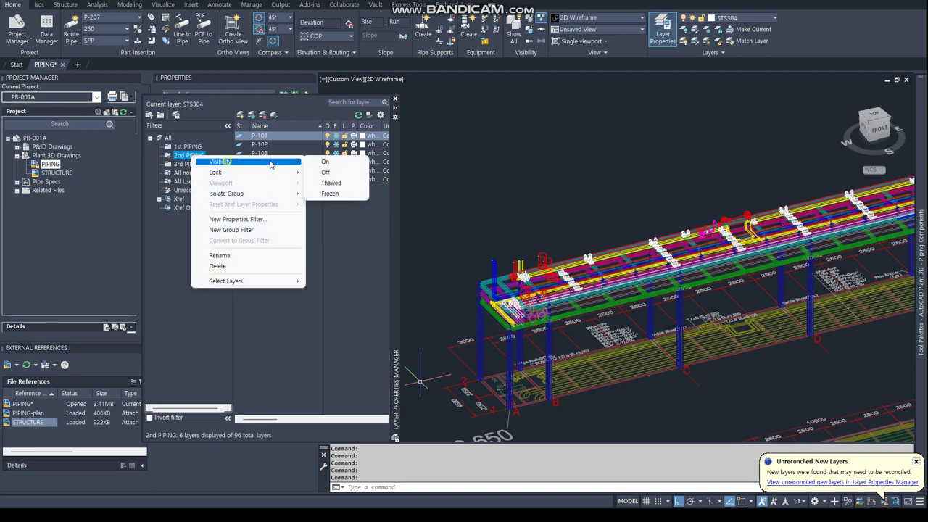
left_click(325, 184)
left_click(395, 99)
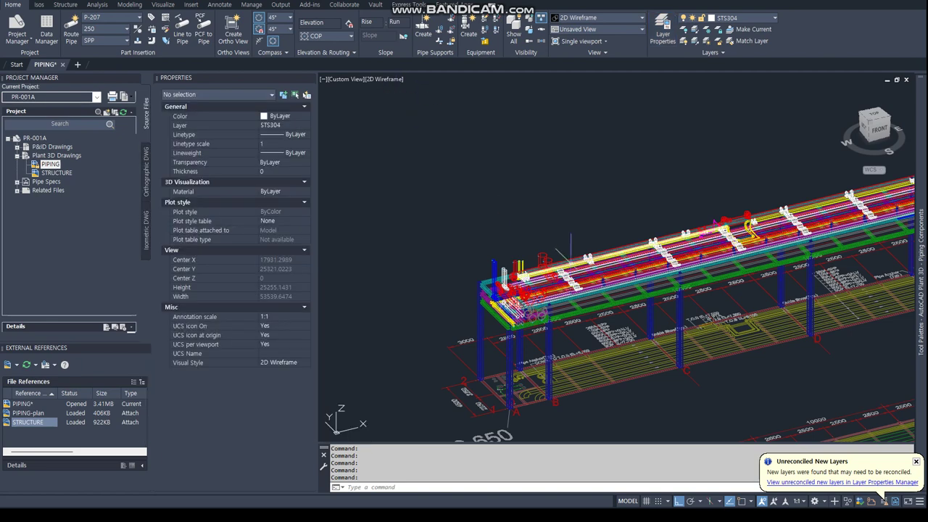
key("Escape")
key("Escape")
Open the STRUCTURE drawing and change its COL and TOS EL layers to colour 51
double_click(56, 174)
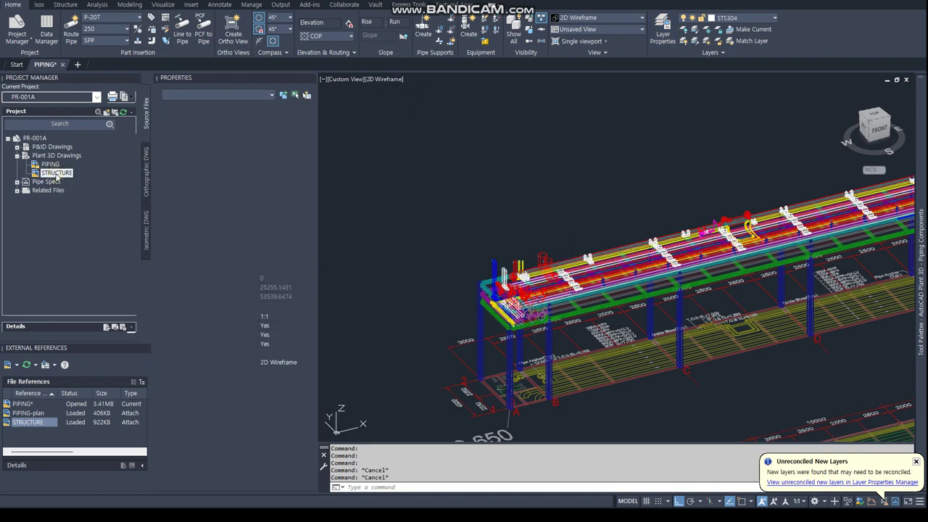
middle_click_drag(572, 258, 594, 220, "shift")
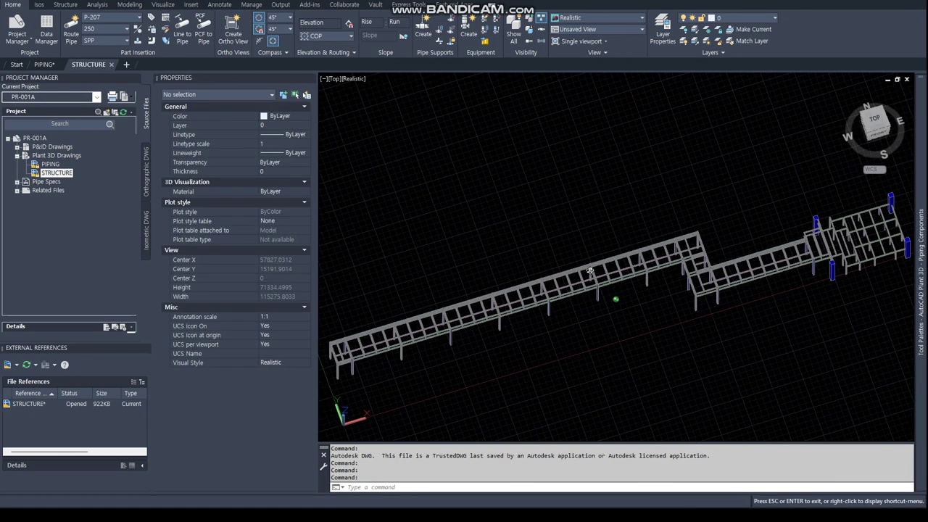
type("LAYER")
key("Return")
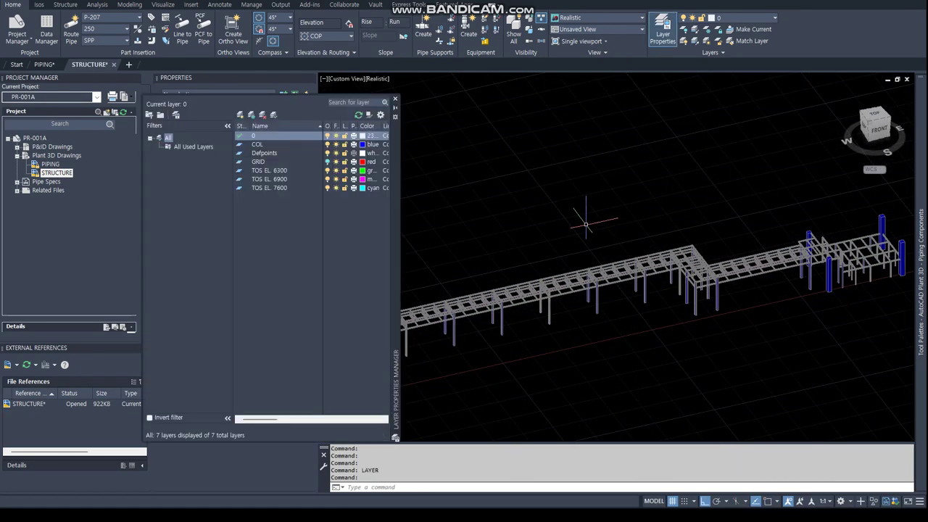
left_click(258, 145)
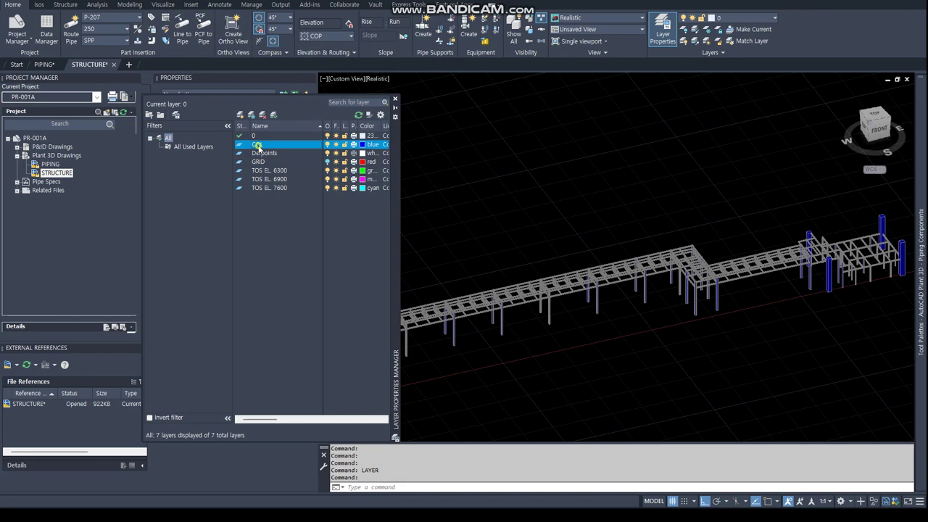
left_click(271, 189, "ctrl")
left_click(371, 189)
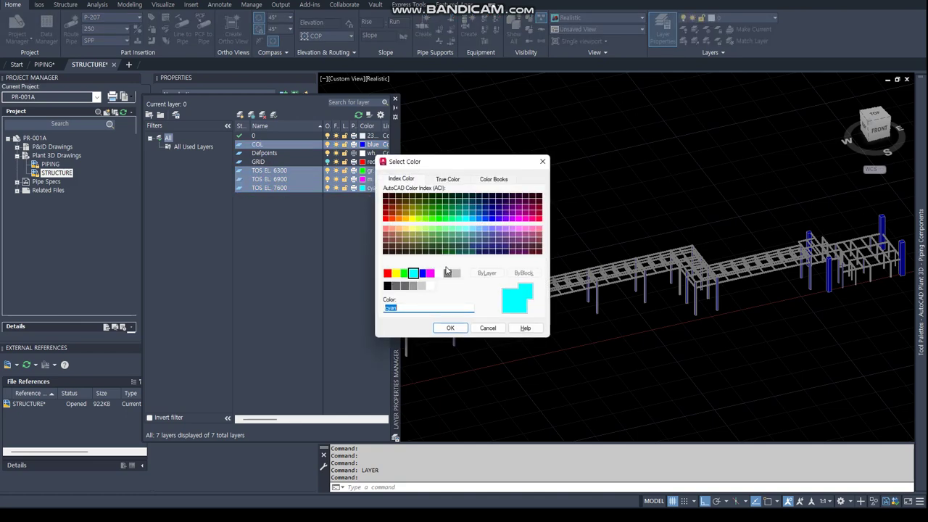
key("Return")
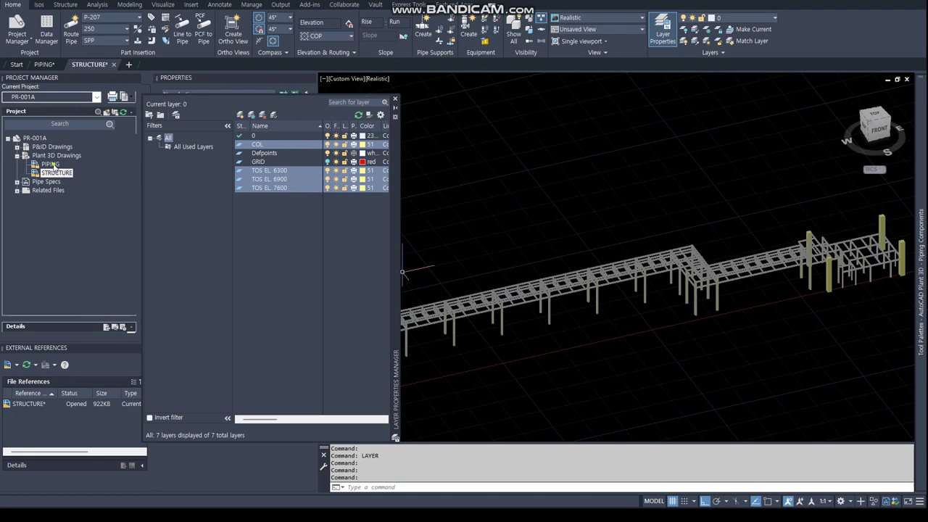
Close the layer list and return to the PIPING drawing tab with Ctrl+Tab
left_click(45, 64)
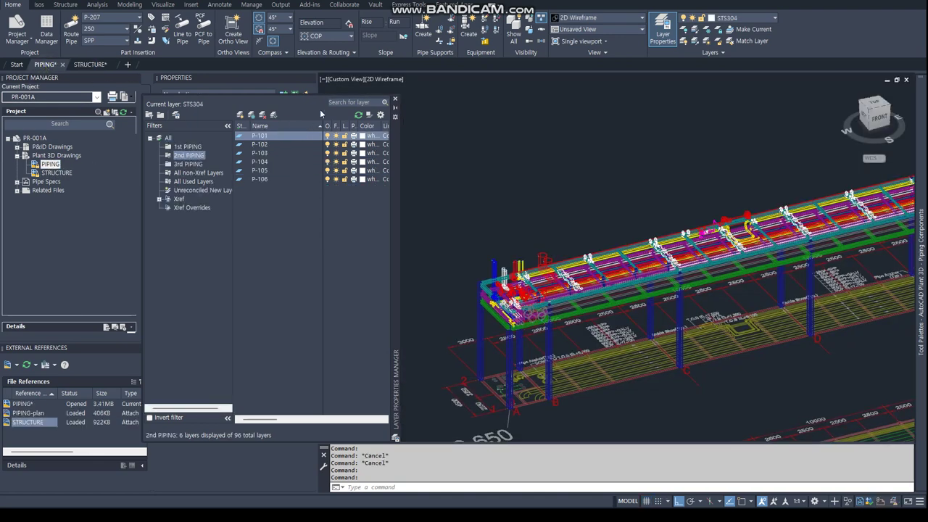
left_click(396, 100)
left_click(90, 65)
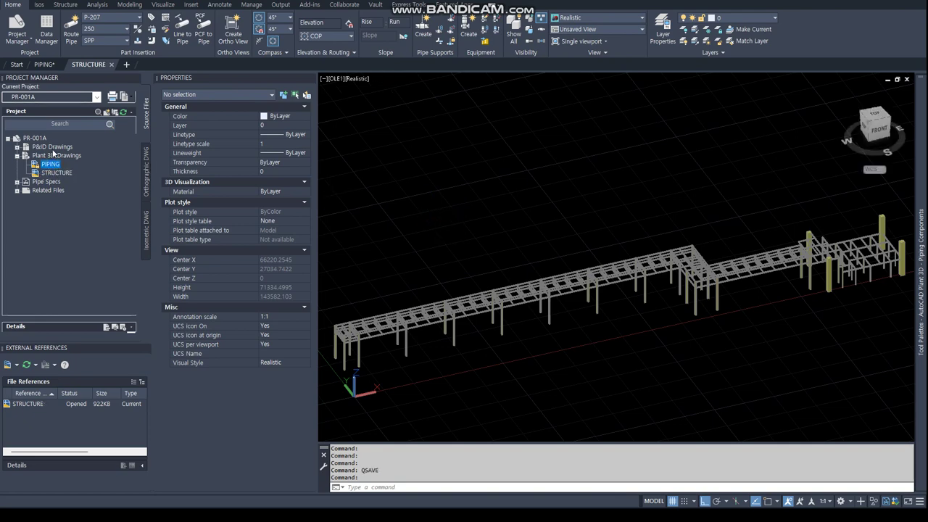
key("ctrl+Tab")
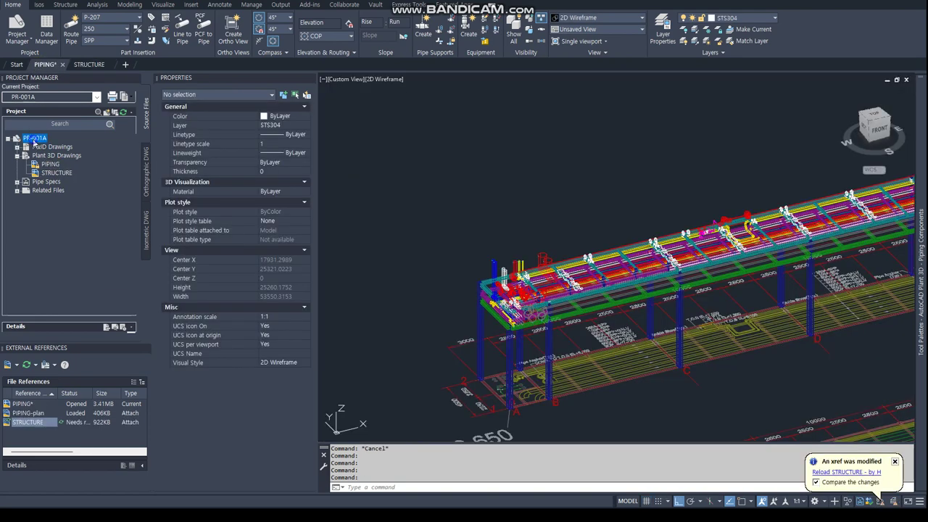
Open Project Setup's Layer and Color Settings for PR-001A, keeping pipe colours assigned by Spec
right_click(33, 141)
left_click(58, 254)
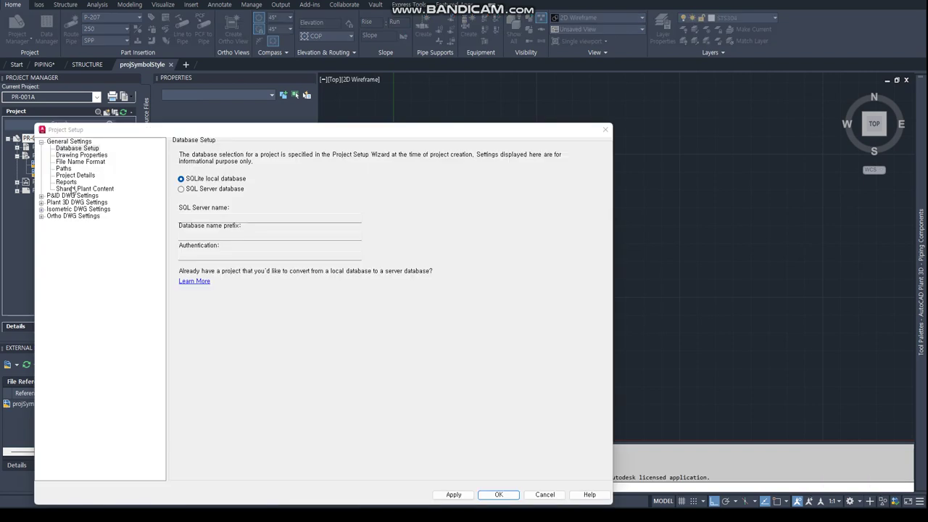
double_click(73, 203)
left_click(73, 223)
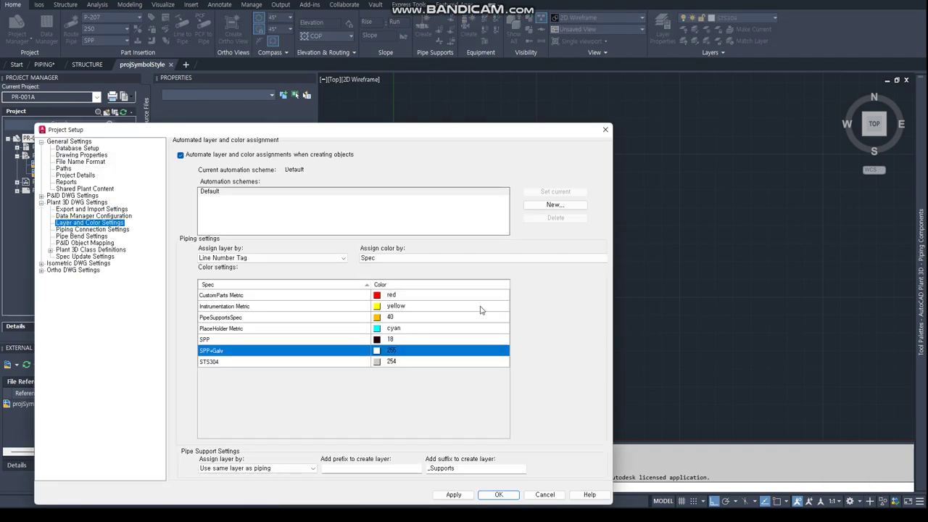
left_click(428, 258)
left_click(427, 259)
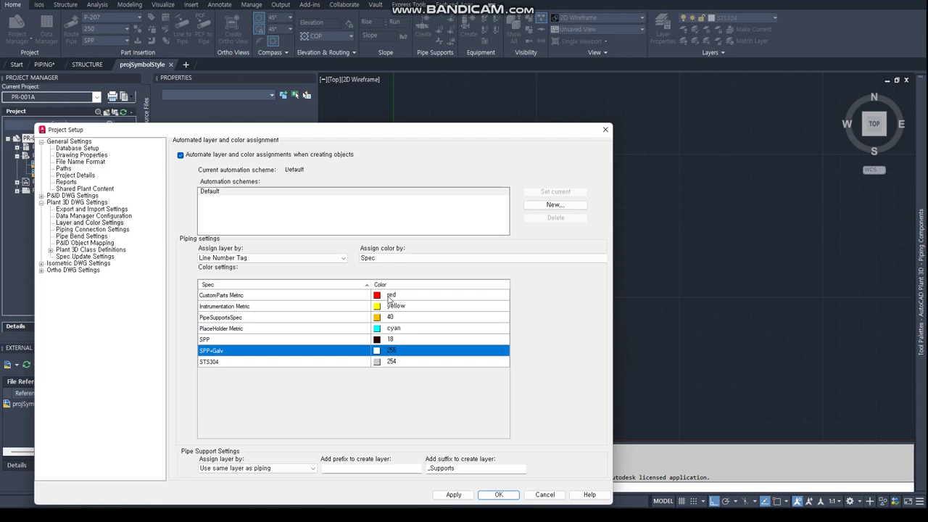
Change the STS304 spec colour to 253, leave SPP and SPP+Galv unchanged, and apply
double_click(393, 342)
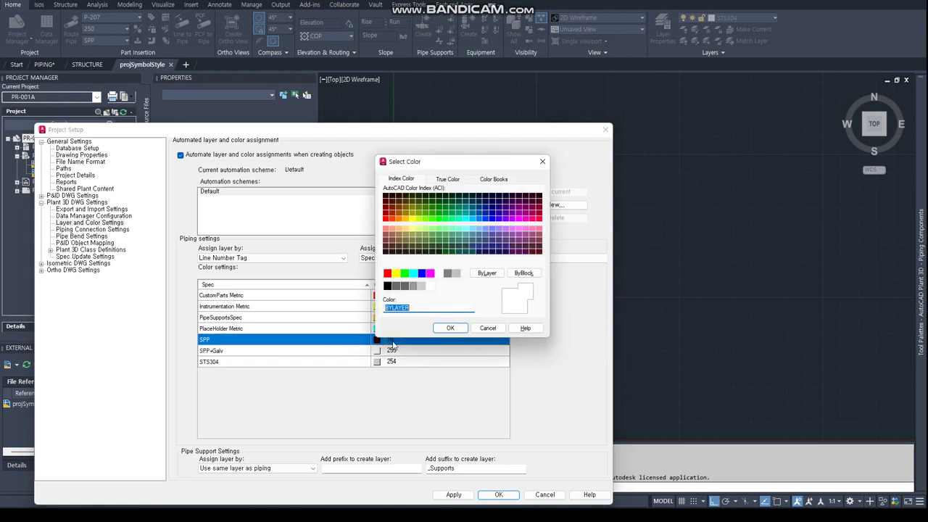
key("Escape")
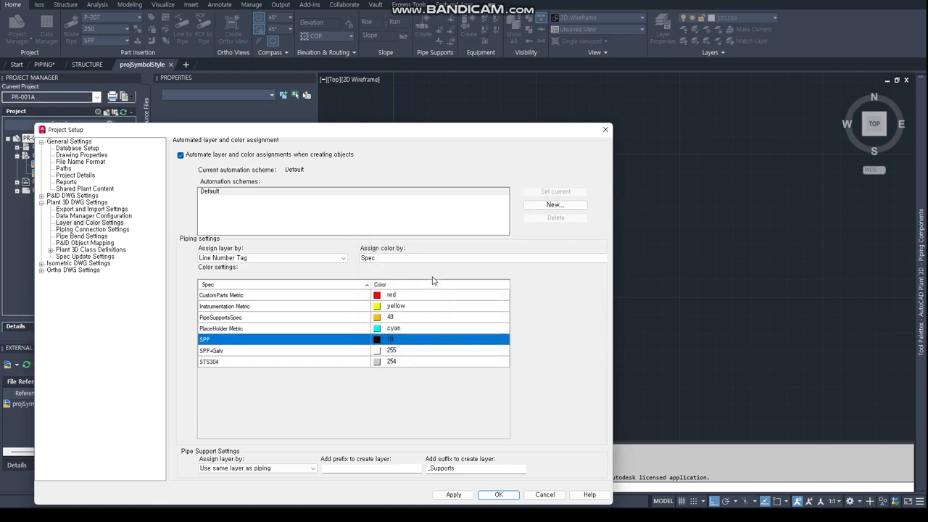
double_click(392, 351)
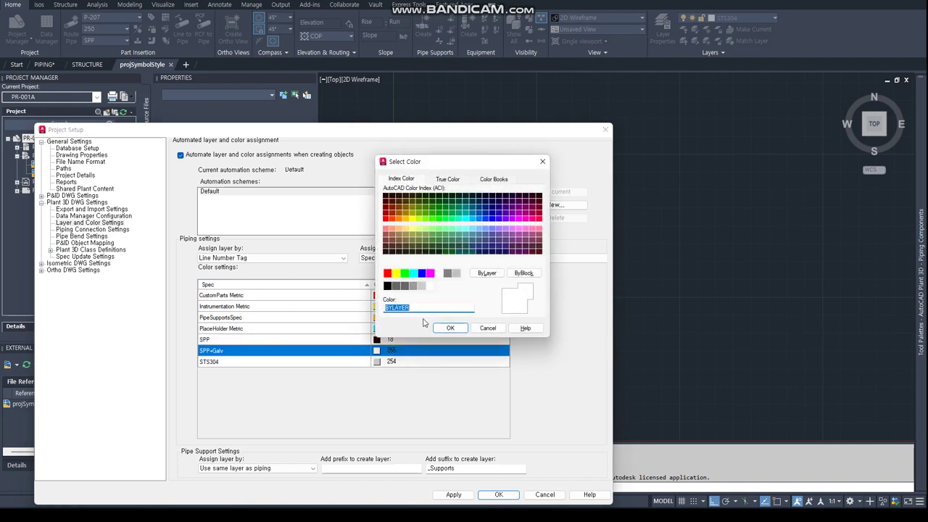
key("Return")
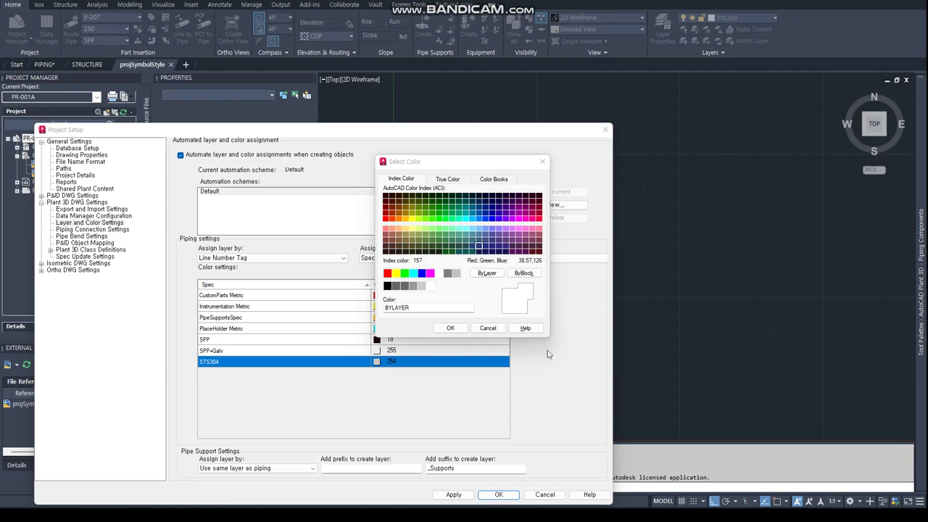
left_click(442, 303)
type("253")
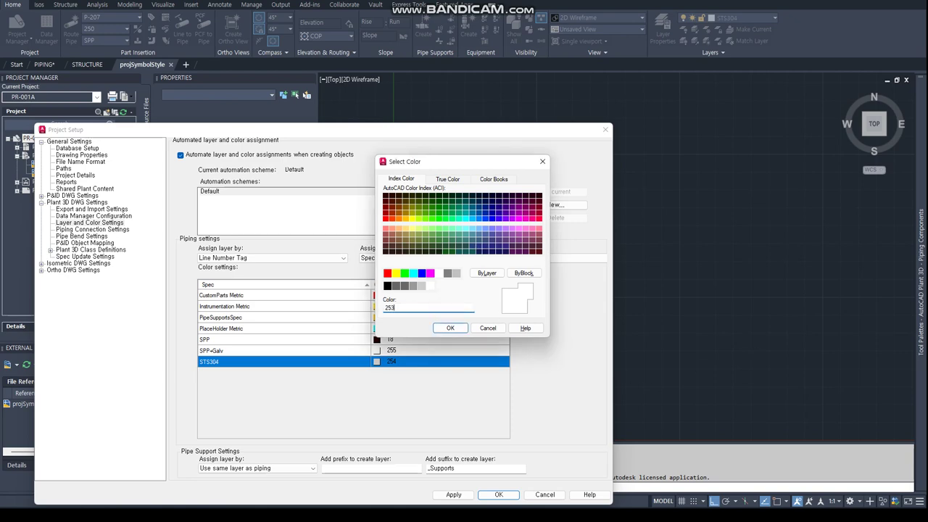
key("Return")
left_click(452, 494)
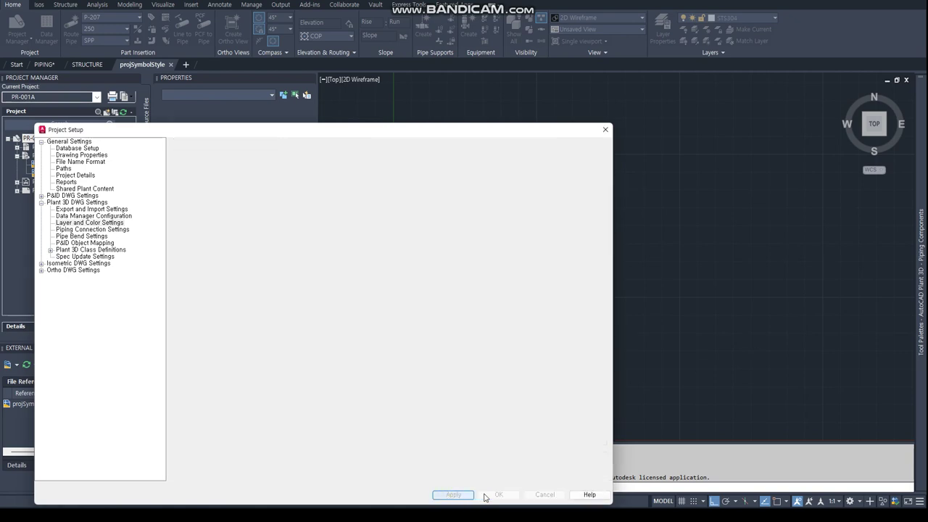
left_click(498, 494)
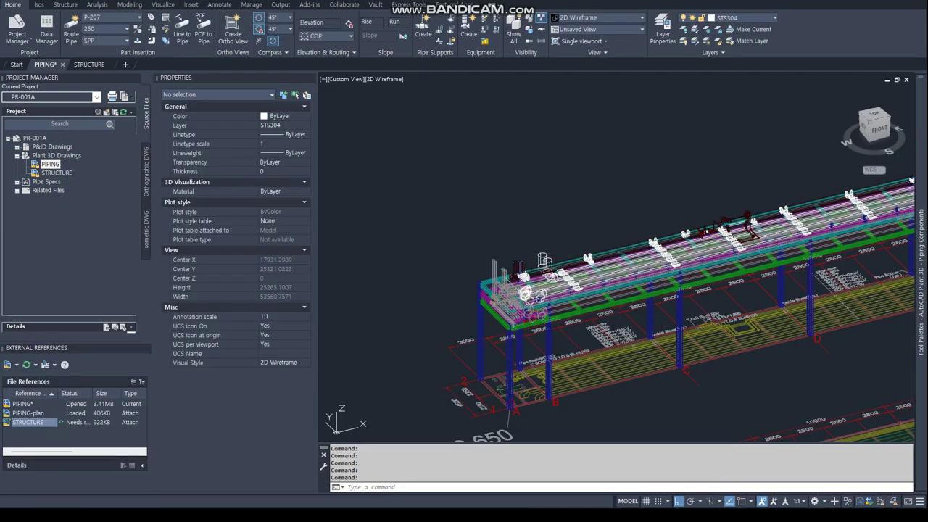
Switch the PIPING model to the Realistic visual style with VS
type("vs")
key("Return")
type("r")
key("Return")
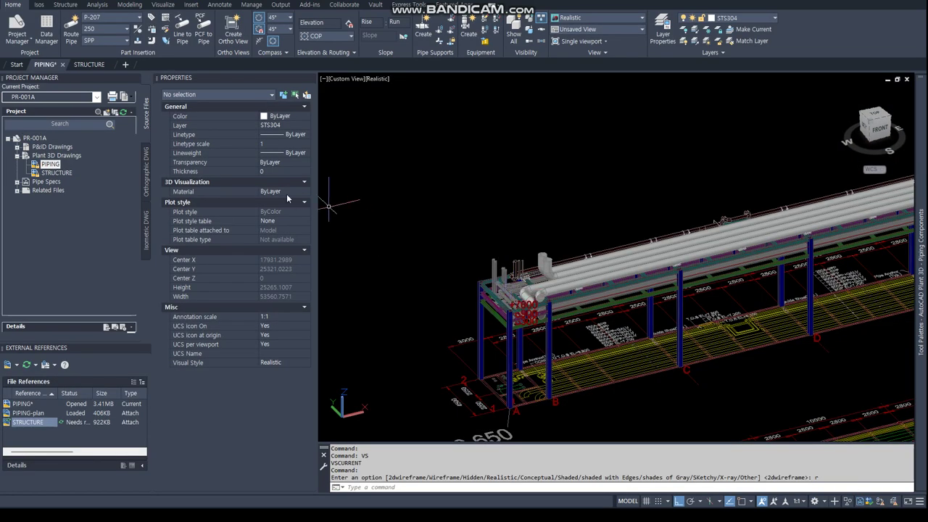
Close the STRUCTURE drawing, saving its changes
left_click(89, 64)
scroll(408, 330, "up", 5)
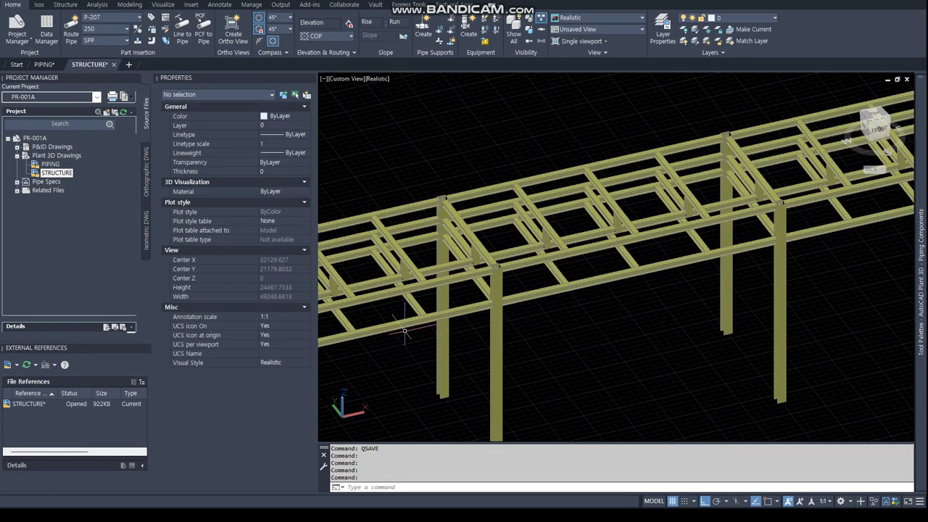
type("close")
key("Return")
key("n")
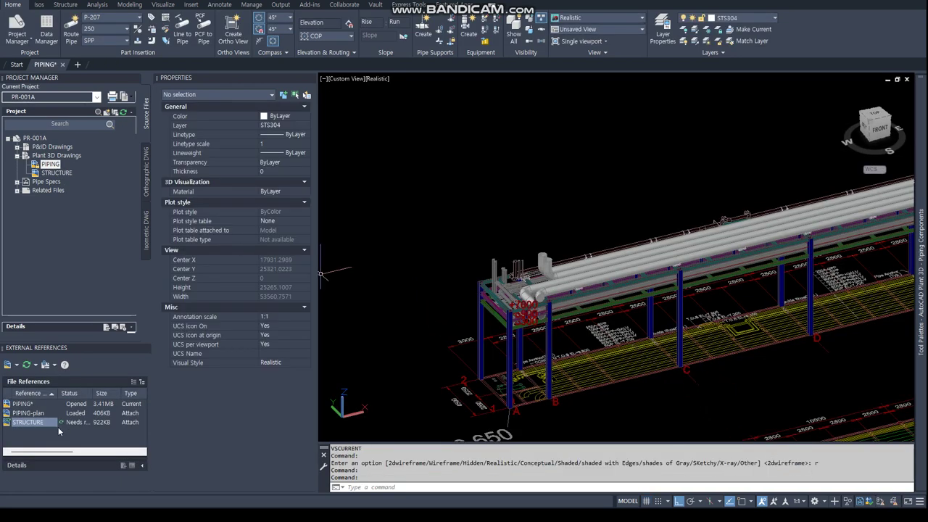
Reload the STRUCTURE external reference and dismiss the Xref Compare view
right_click(72, 426)
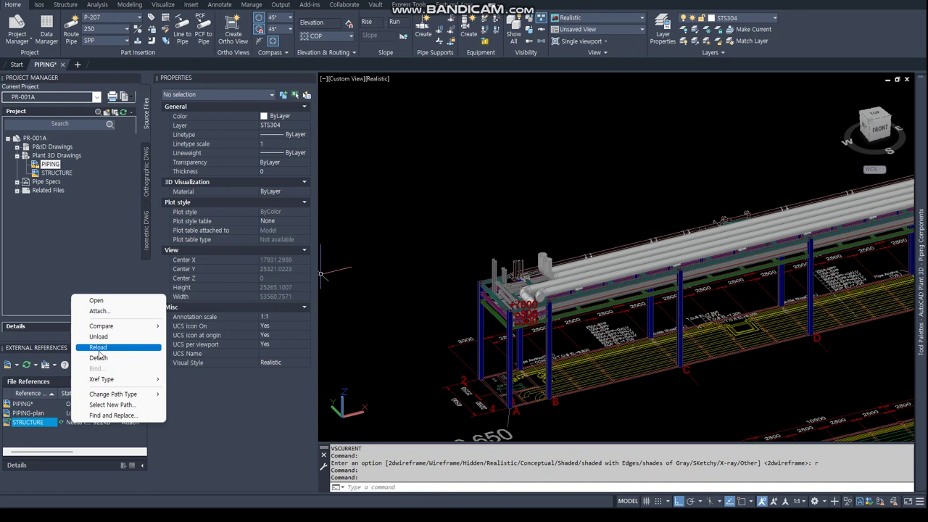
left_click(95, 352)
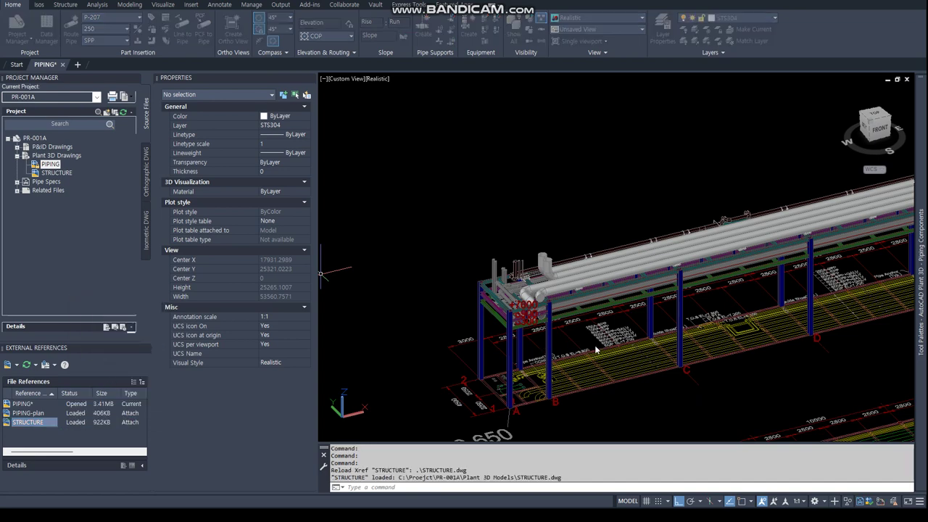
left_click(506, 259)
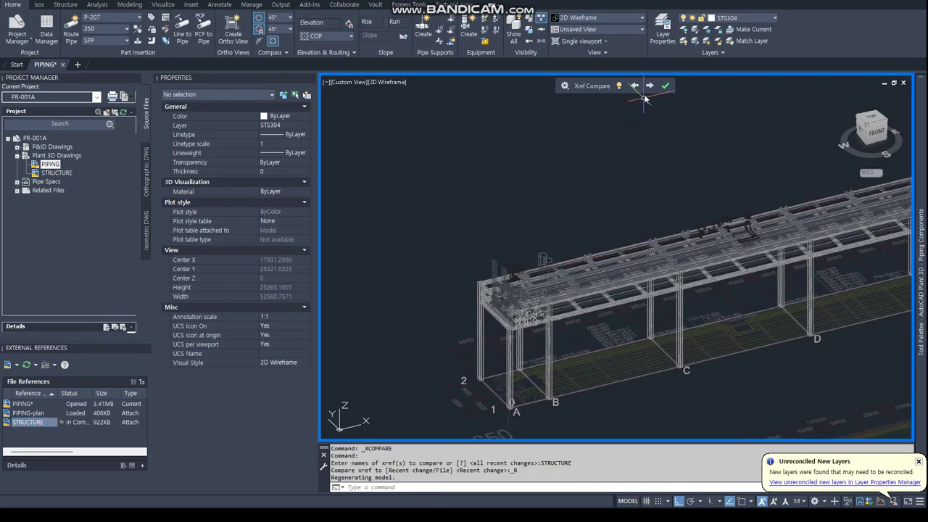
left_click(664, 86)
Reapply the Realistic visual style and frame the pipe ends
key("Return")
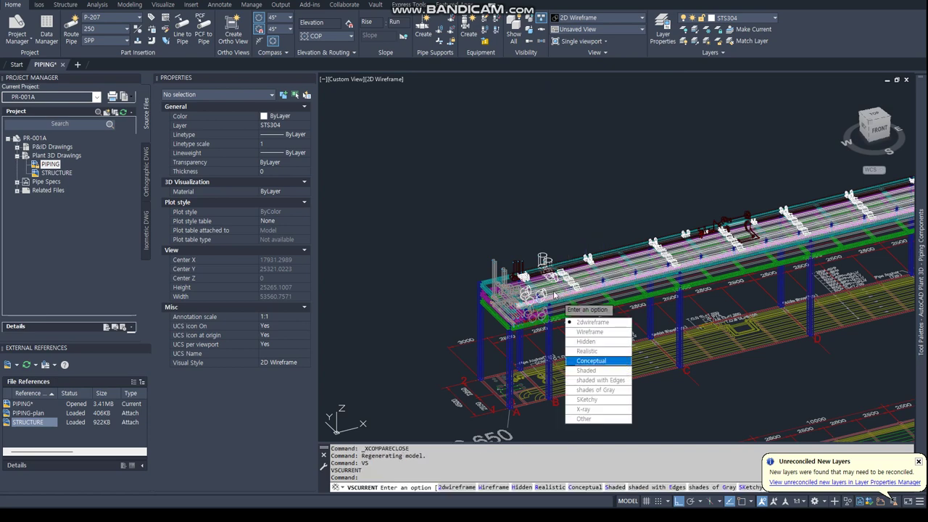
key("Down")
key("Return")
key("Return")
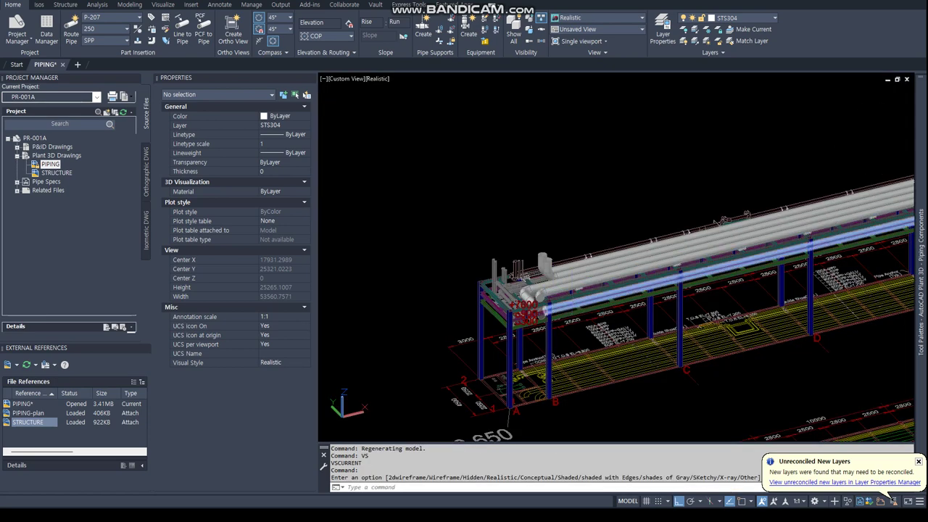
scroll(541, 283, "up", 3)
scroll(680, 384, "up", 5)
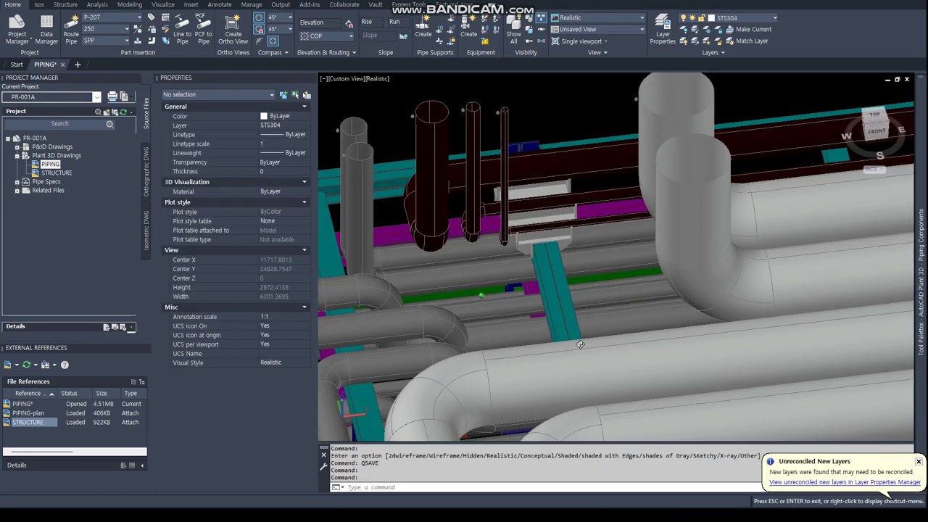
scroll(680, 385, "down", 6)
scroll(680, 384, "up", 3)
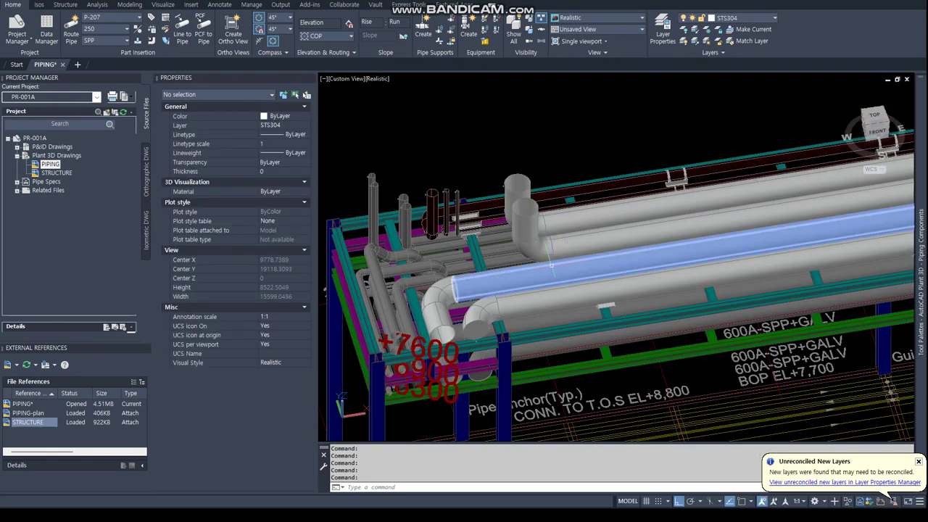
middle_click_drag(570, 259, 591, 274)
Use -LAYER to turn off all layers (*), answering Y for the current layer
type("-layer")
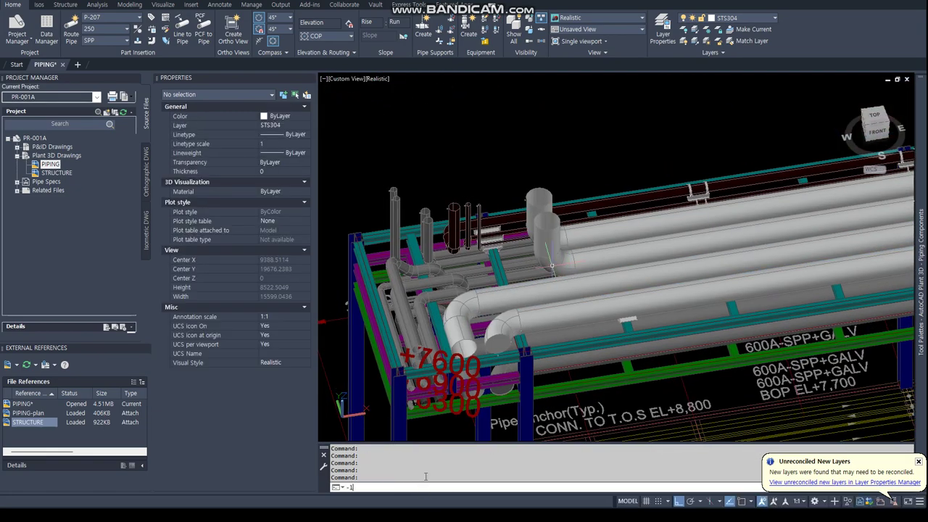
key("Return")
type("off")
key("Return")
type("*")
key("Return")
type("y")
key("Return")
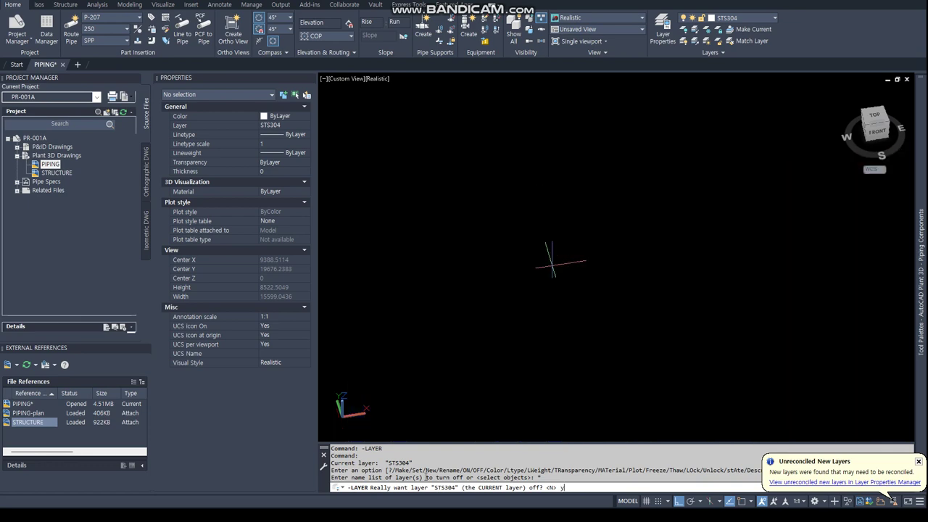
key("Return")
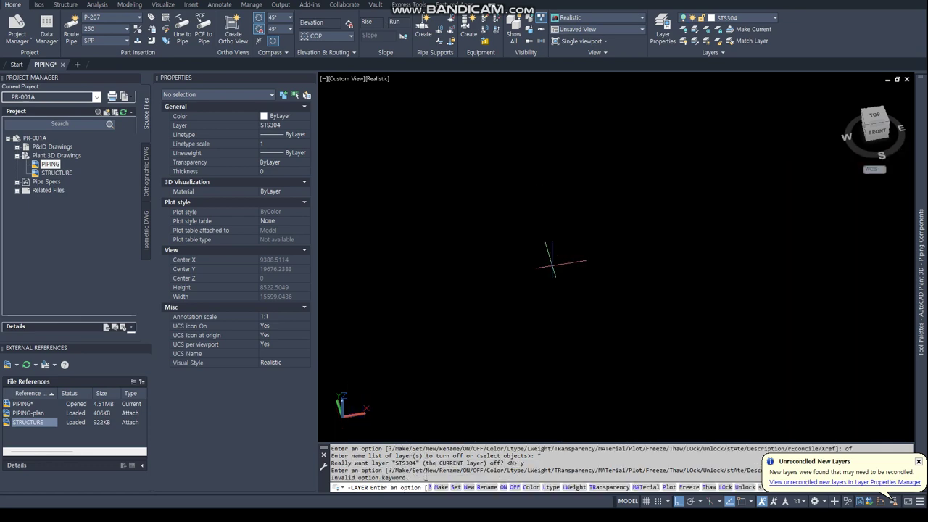
type("on")
key("Return")
type("*")
key("Return")
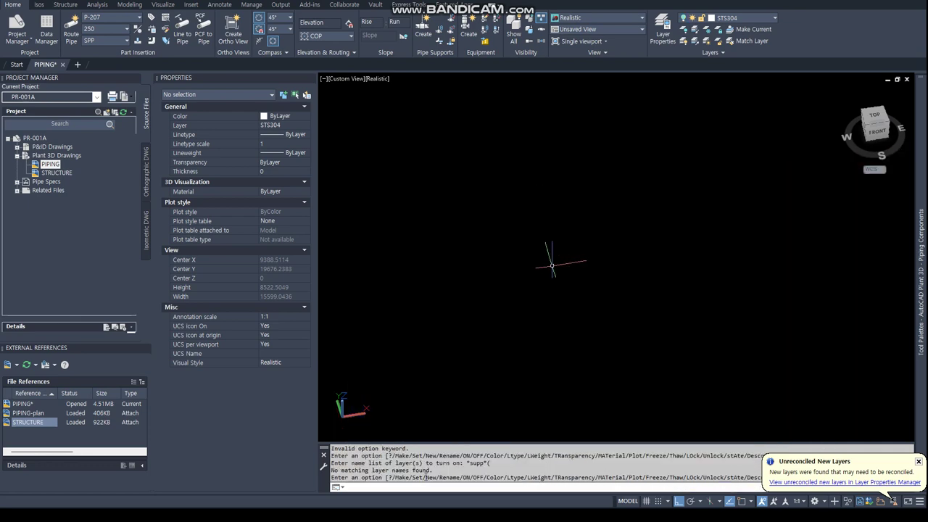
Zoom all, cancel the stray selections, and bring up the Layer Properties palette
key("Escape")
type("z")
key("Return")
type("a")
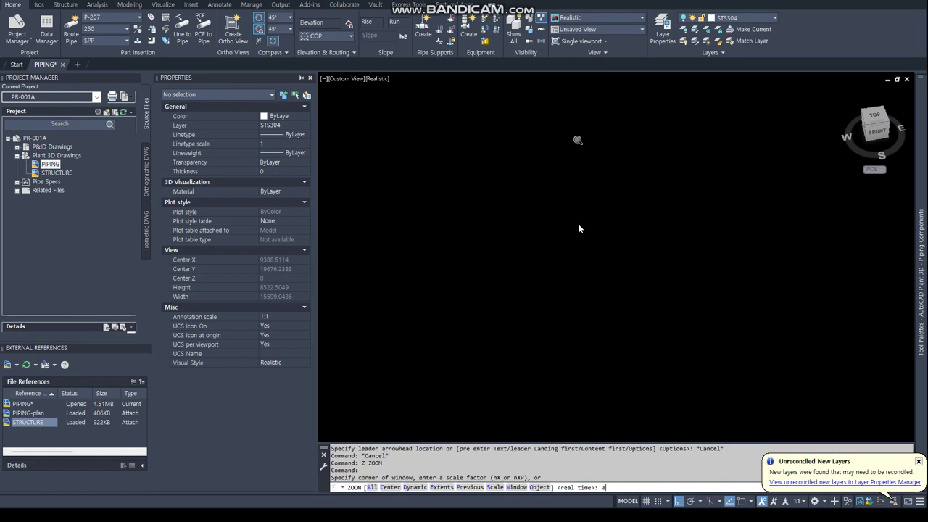
key("Return")
left_click(538, 280)
key("Escape")
key("Escape")
left_click(663, 33)
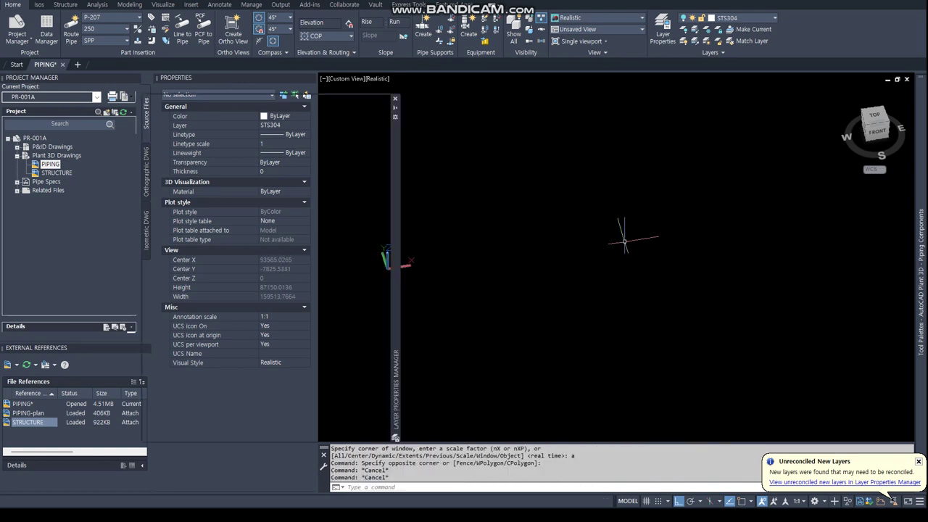
Filter all 96 layers by 'supp' and select P-201_Supports through P-207_Supports
left_click(167, 138)
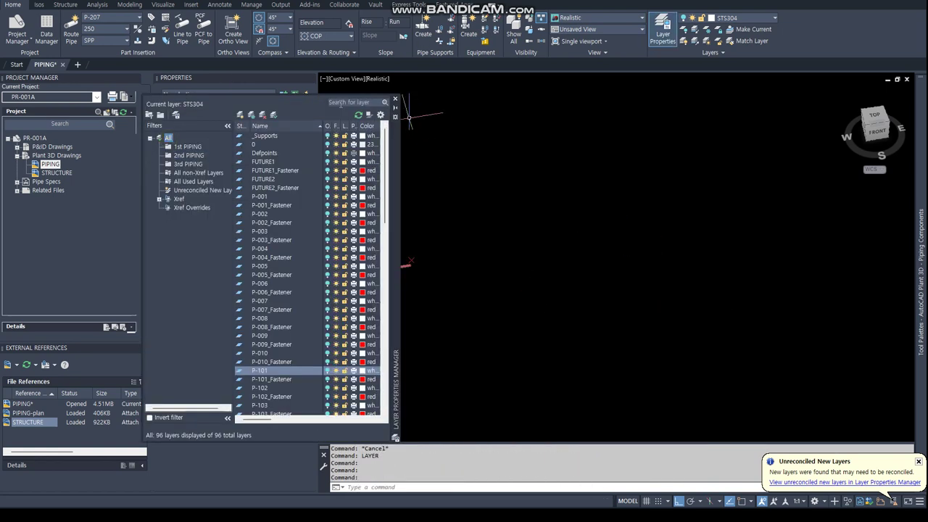
type("*supp*")
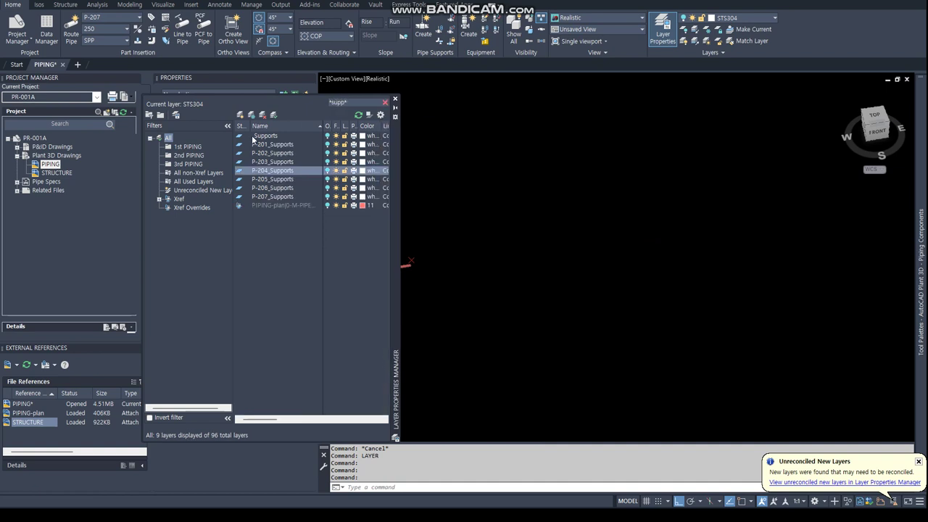
left_click(282, 145)
left_click(276, 197, "shift")
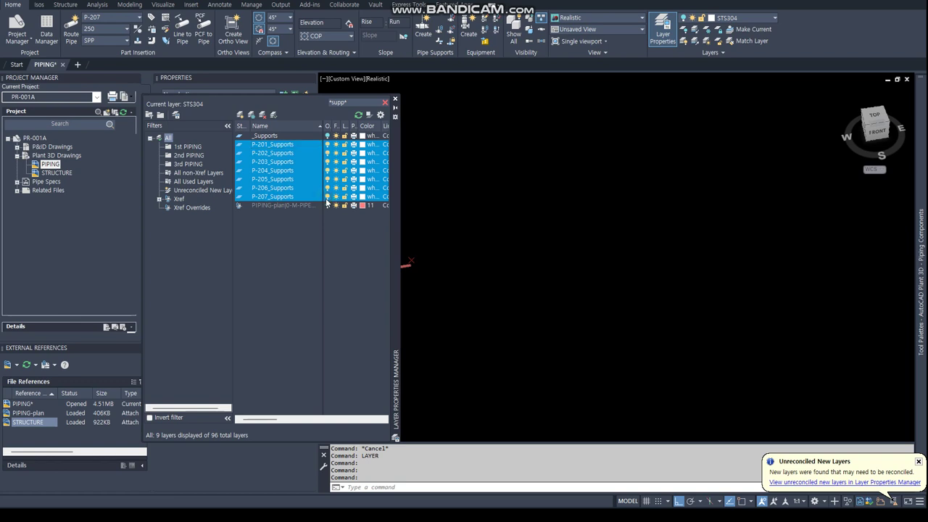
Window-select the 145 supports and set their colour to light blue index 150
scroll(521, 196, "down", 1)
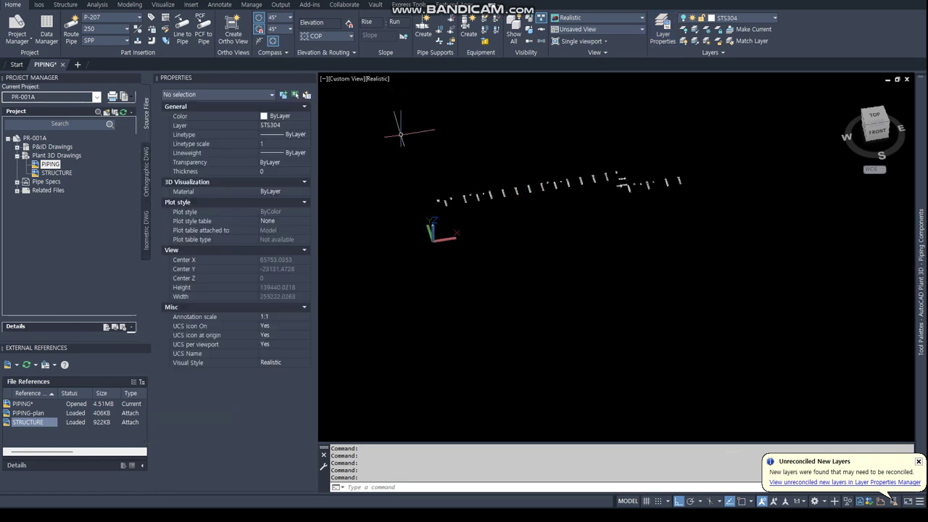
left_click(367, 123)
left_click(727, 301)
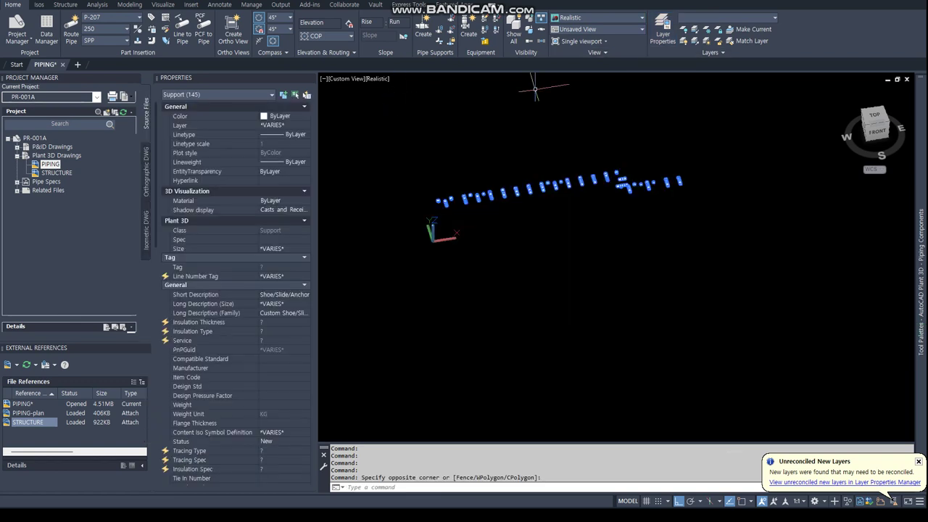
left_click(306, 116)
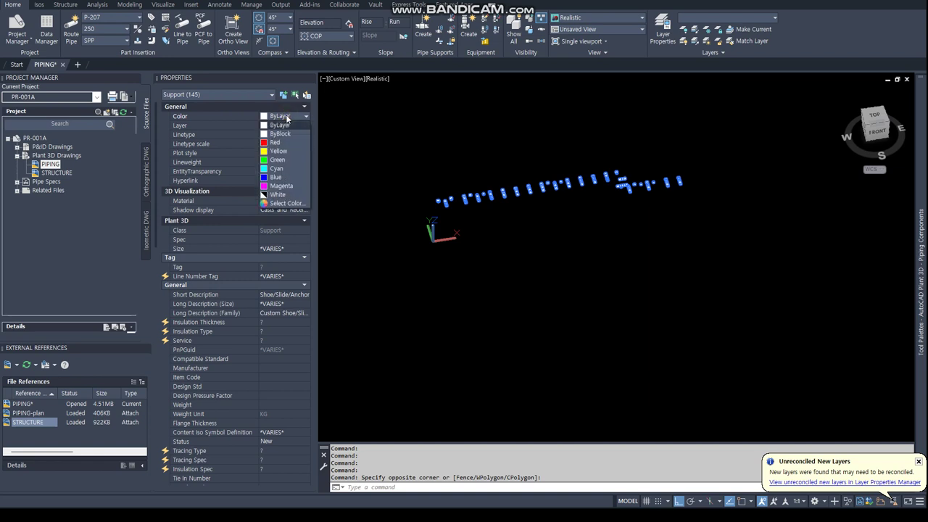
left_click(284, 203)
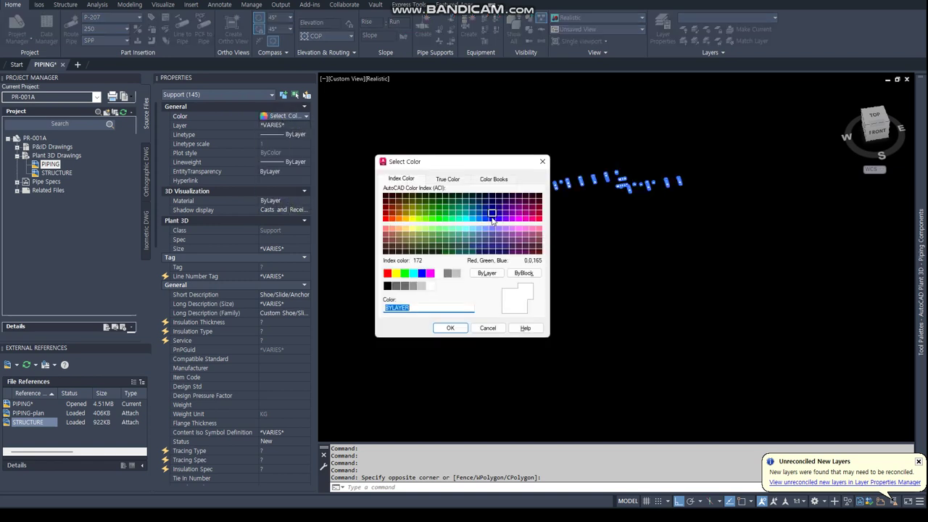
left_click(493, 218)
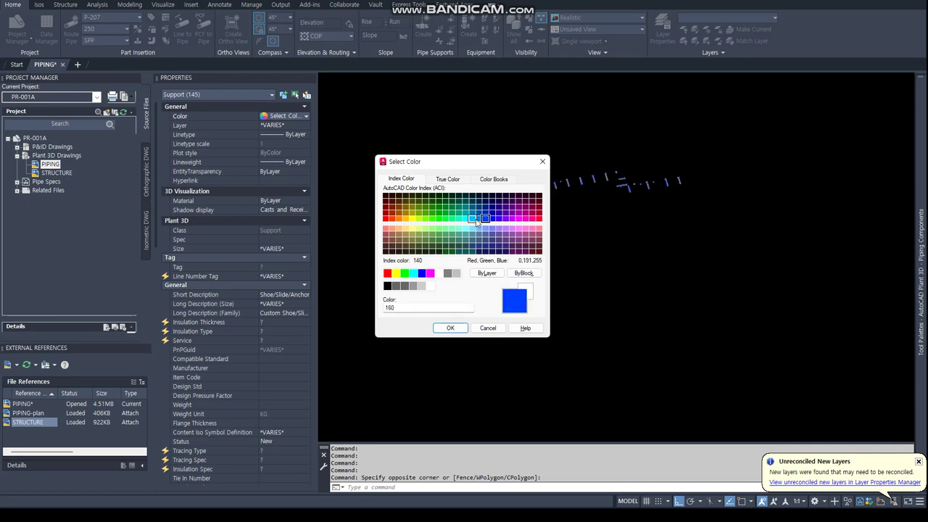
left_click(479, 219)
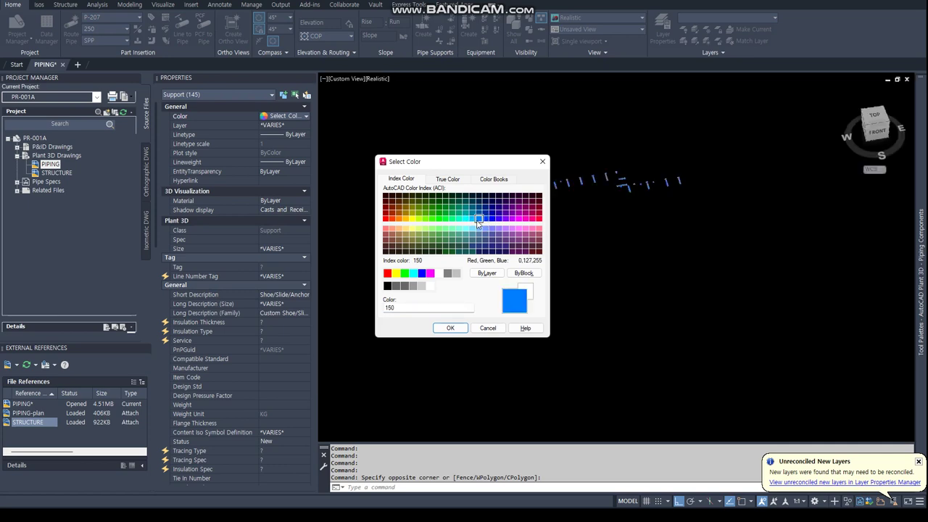
left_click(448, 328)
key("Escape")
key("Escape")
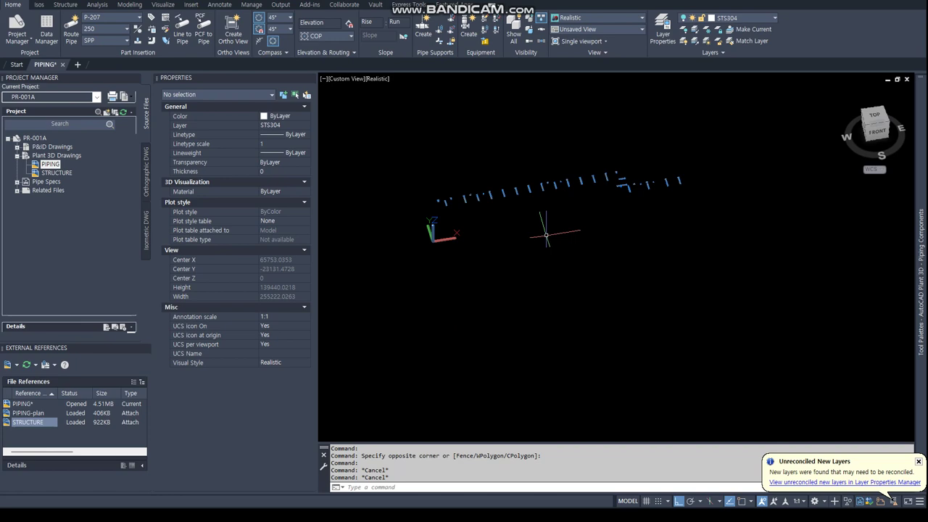
Turn every layer back on with LAYON, orbit to the rack end, and save
type("LAYON")
key("Return")
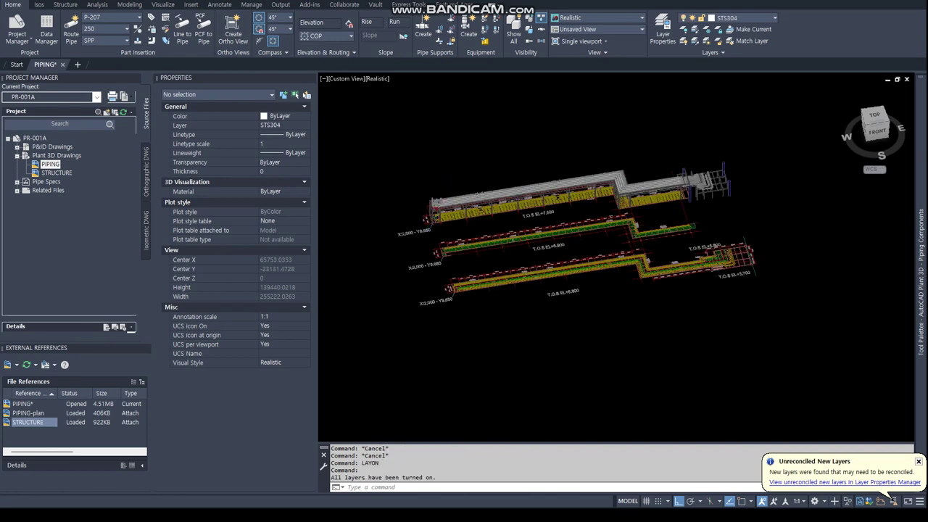
scroll(462, 152, "up", 2)
scroll(462, 152, "up", 2)
scroll(464, 218, "up", 3)
scroll(464, 217, "up", 2)
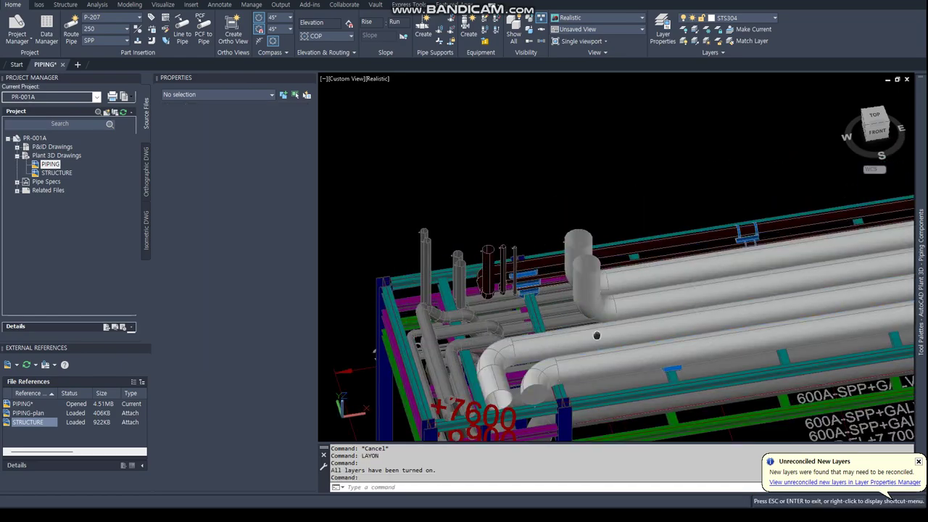
mouse_move(567, 275)
middle_mouse_down("shift")
mouse_move(567, 232)
mouse_move(595, 295)
mouse_move(593, 194)
middle_mouse_up("shift")
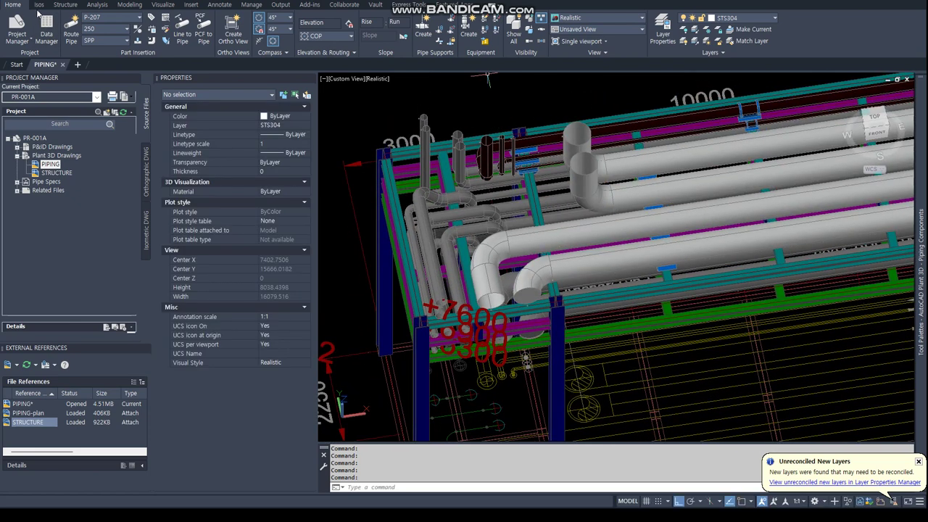
type("ave")
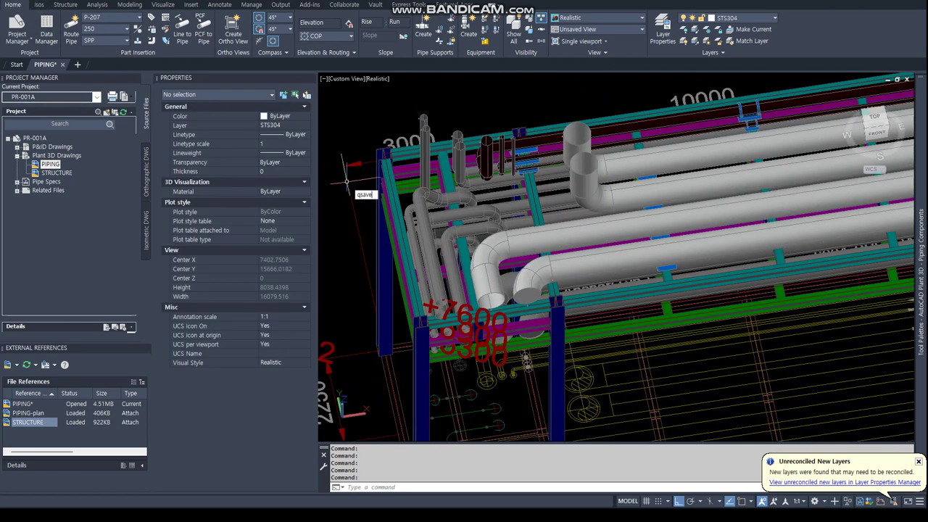
key("Return")
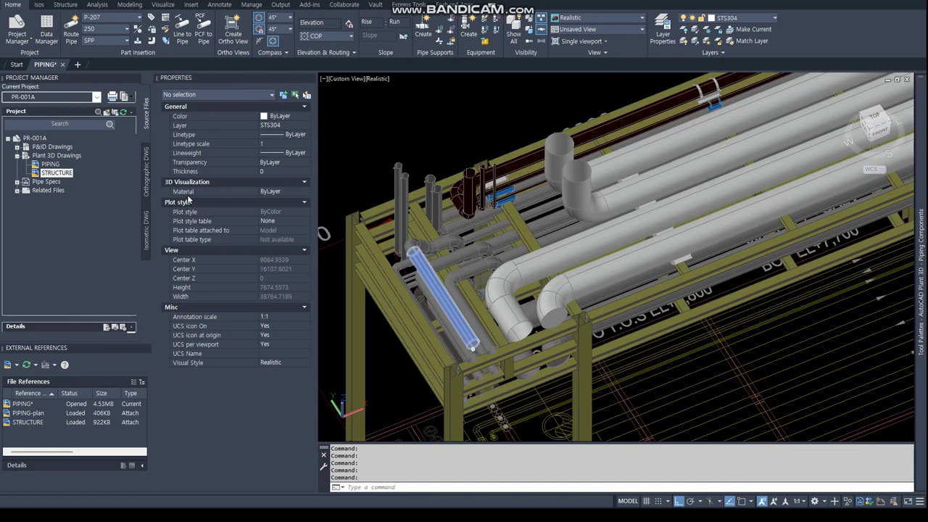
In Data Manager, enter an insulation thickness of 50 for pipe line P-201
left_click(46, 29)
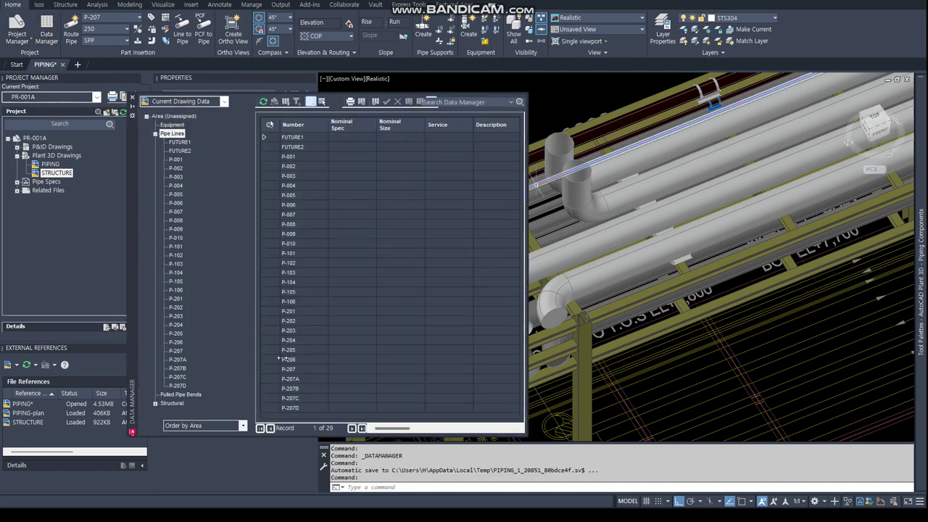
left_click(328, 312)
key("Right")
key("Right")
key("Right")
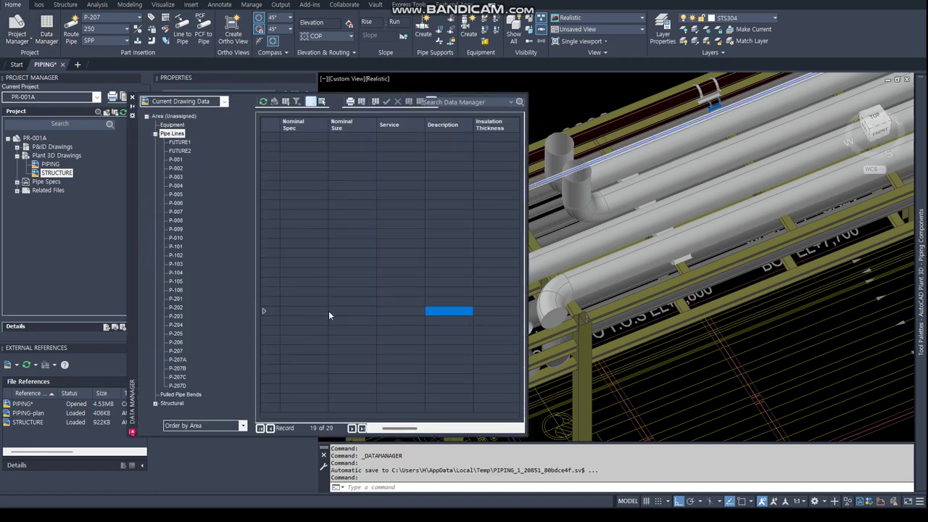
key("Right")
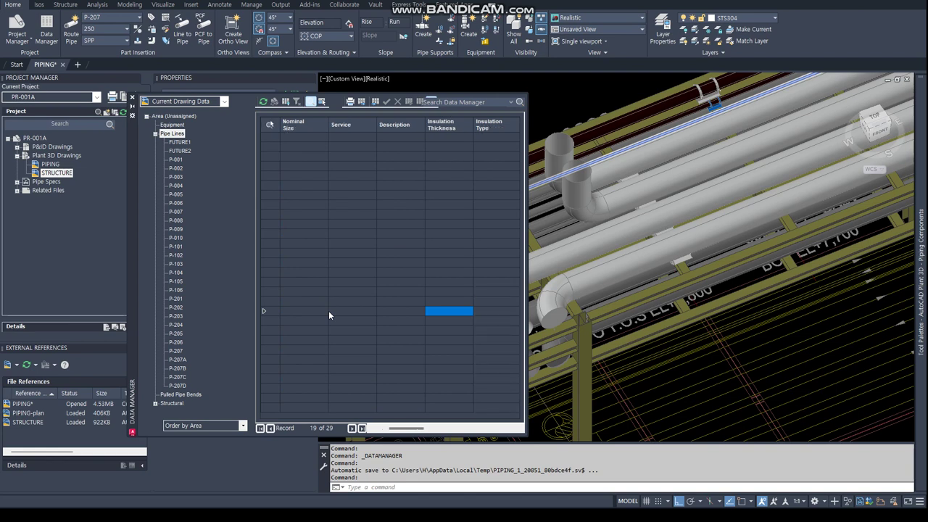
type("50")
key("Return")
Pick 50 from the thickness list and paste it into P-202's Insulation Thickness
left_click(441, 303)
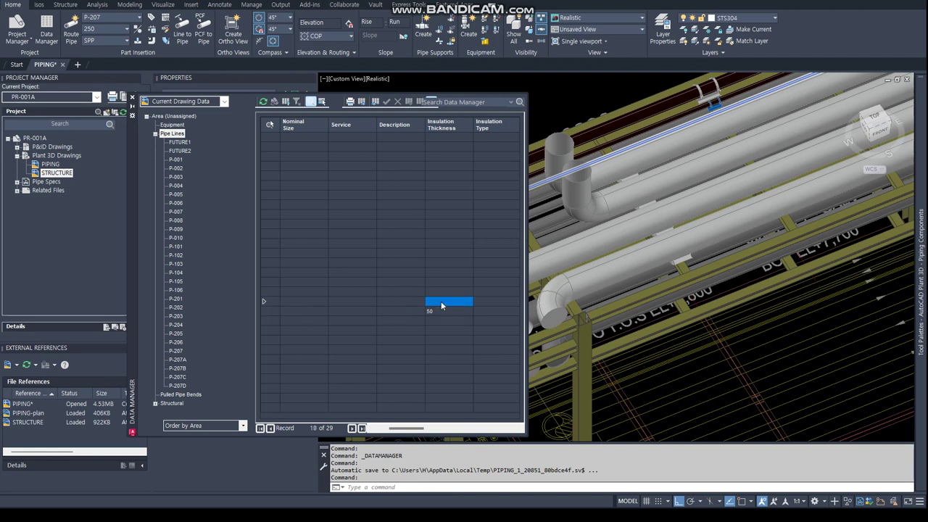
left_click(440, 302)
left_click(467, 303)
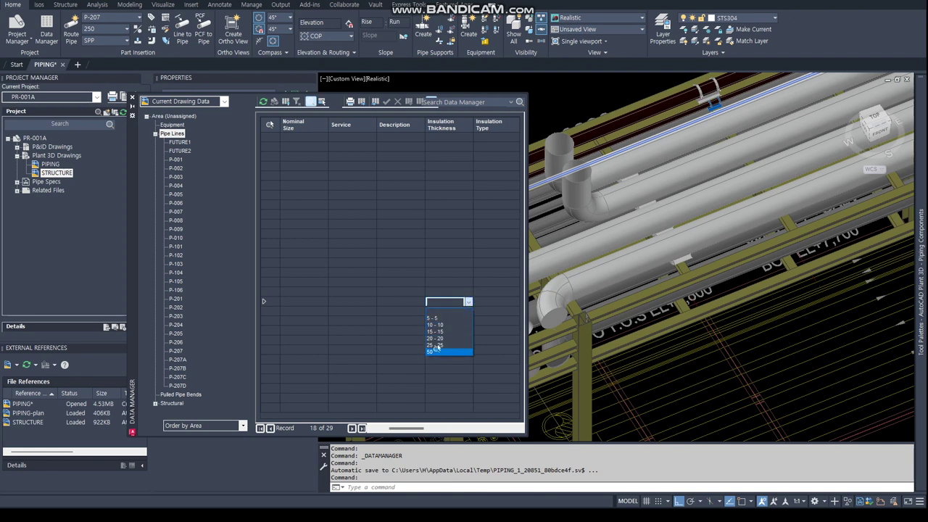
left_click(437, 350)
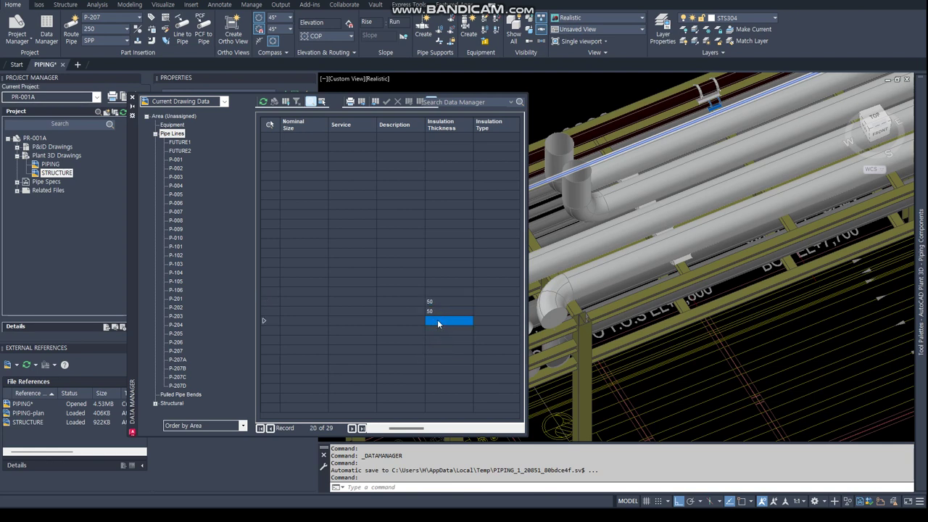
type("50")
Remove the stray 50 from P-106 and fill P-203 and P-204 with 50
key("Left")
key("Left")
key("Left")
key("Left")
key("Left")
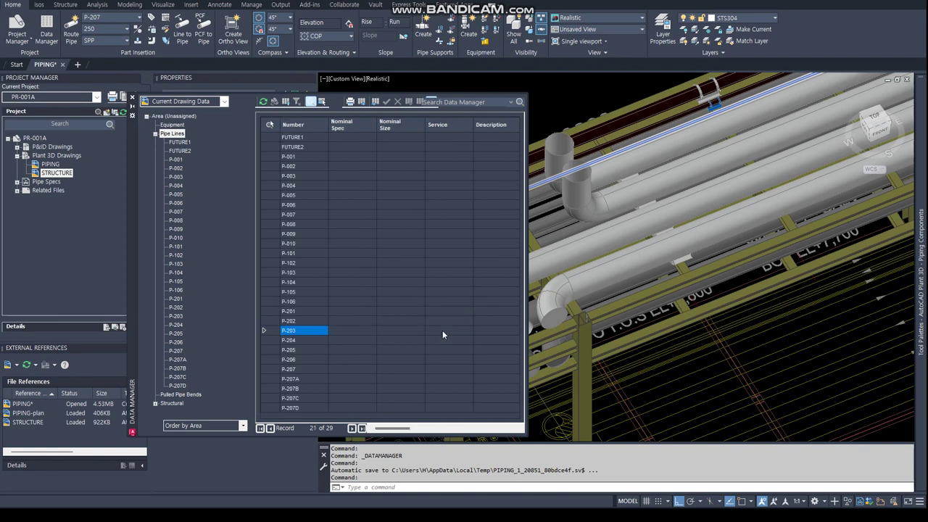
key("Up")
key("Up")
key("Right")
key("Right")
key("Right")
key("Right")
key("Right")
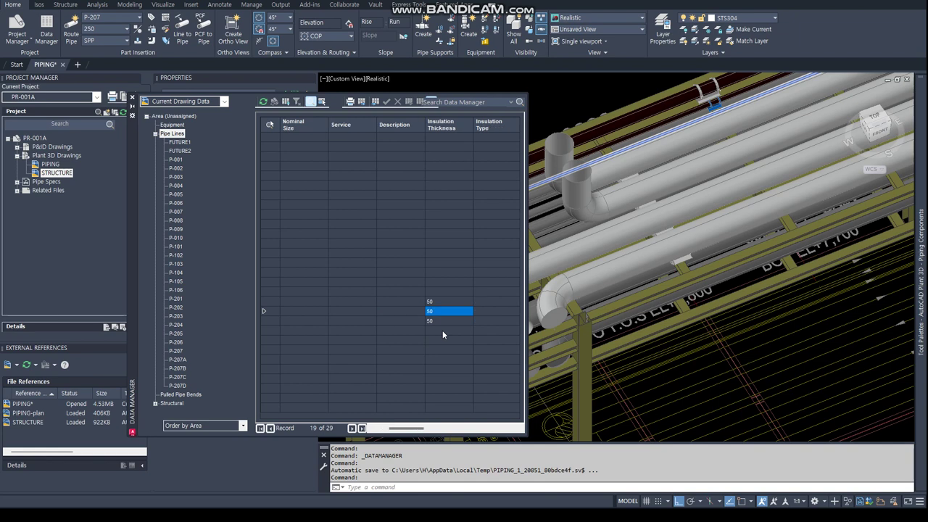
key("Up")
left_click(467, 302)
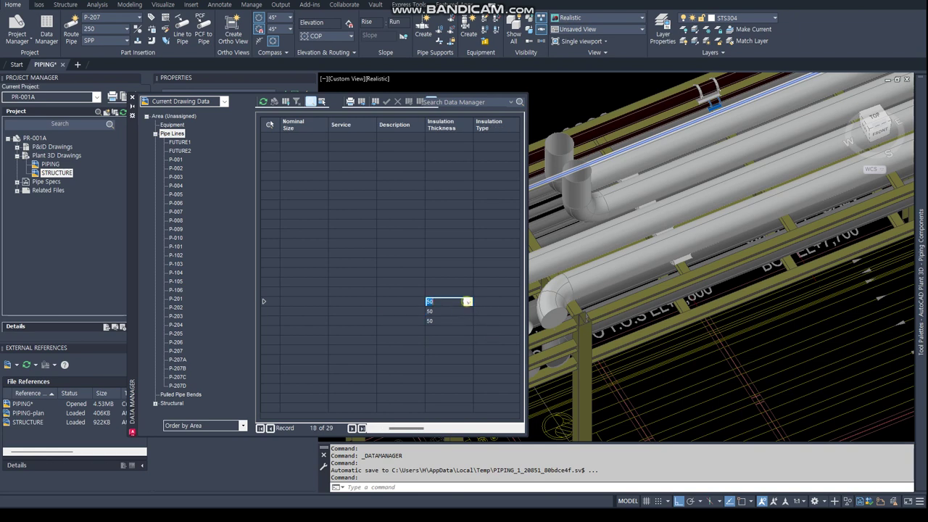
left_click(467, 301)
left_click(446, 311)
left_click(445, 311)
left_click(444, 331)
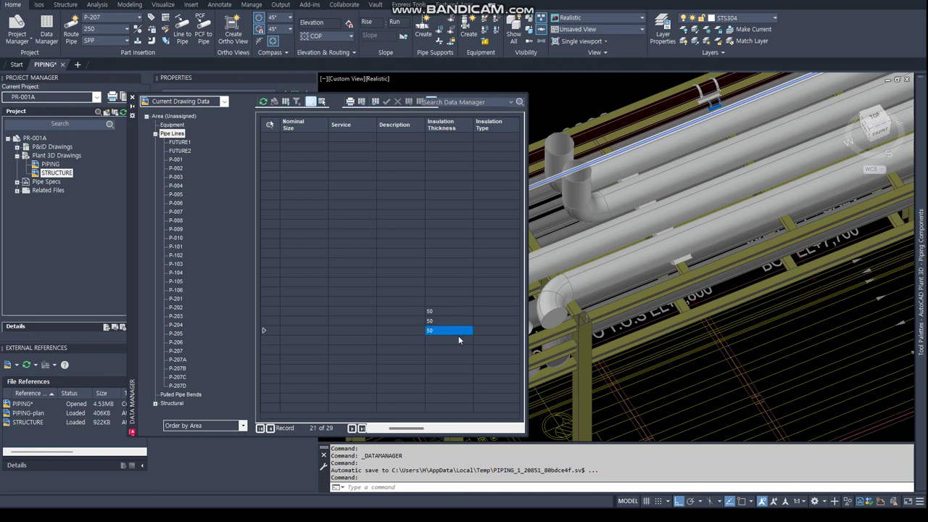
key("ctrl+v")
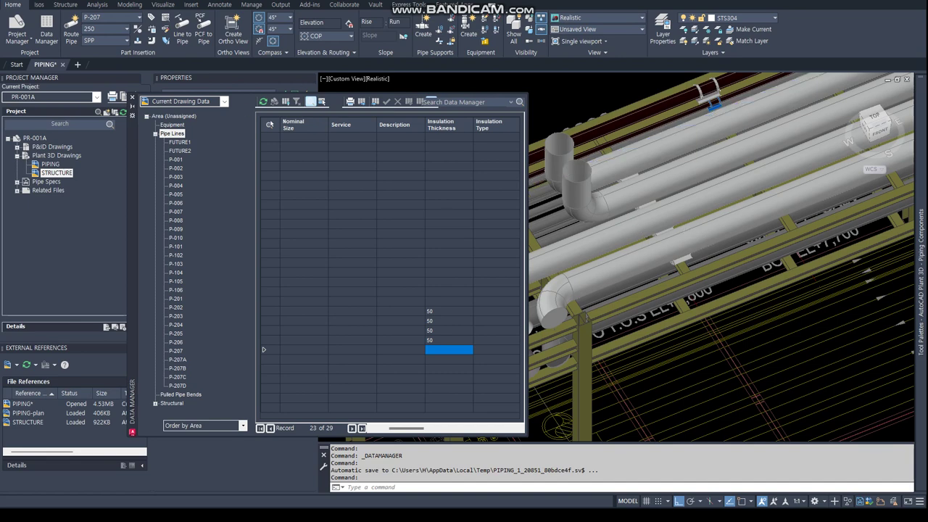
Step through pipe lines P-204 to P-201 in the Data Manager to locate their pipes in the model
scroll(636, 229, "down", 5)
scroll(636, 229, "down", 2)
scroll(690, 214, "up", 2)
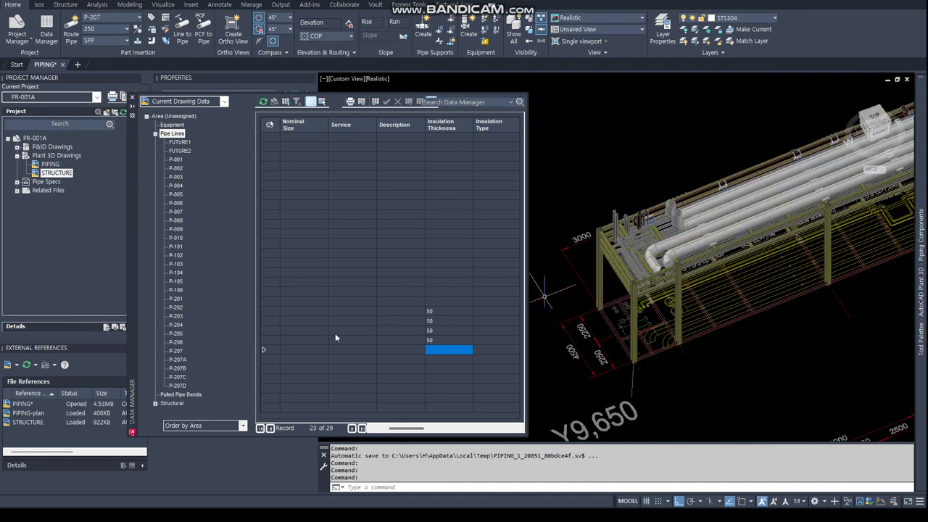
left_click(265, 340)
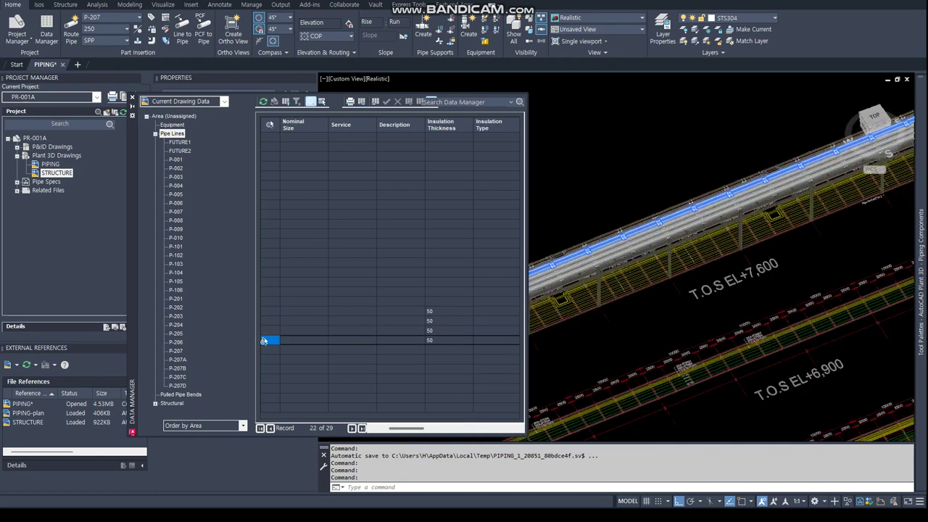
left_click(265, 330)
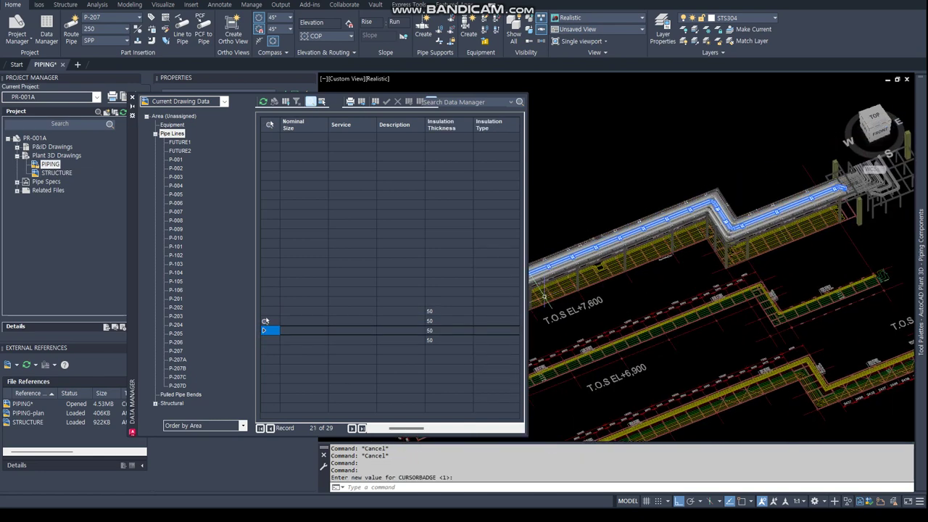
left_click(267, 321)
left_click(267, 311)
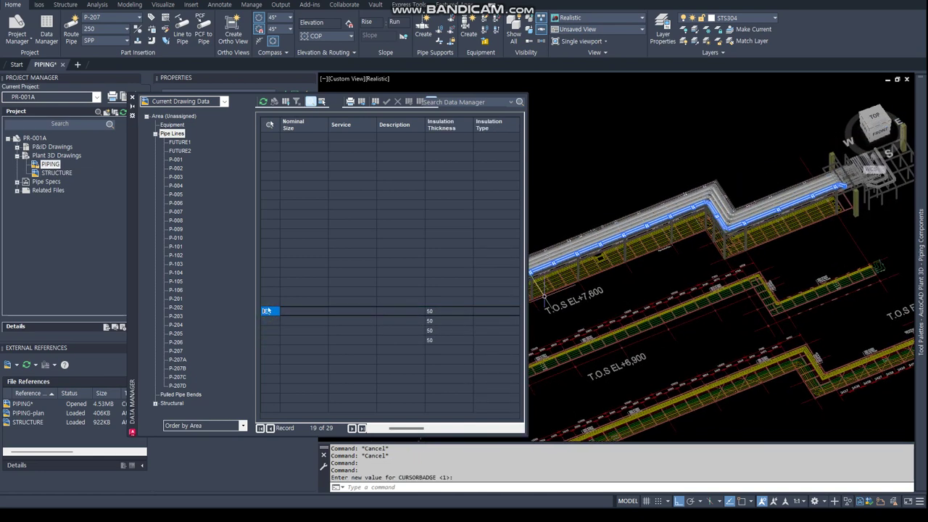
Set insulation thickness 70 for the next three pipe lines, correcting a mistyped 50 to 70
left_click(267, 350)
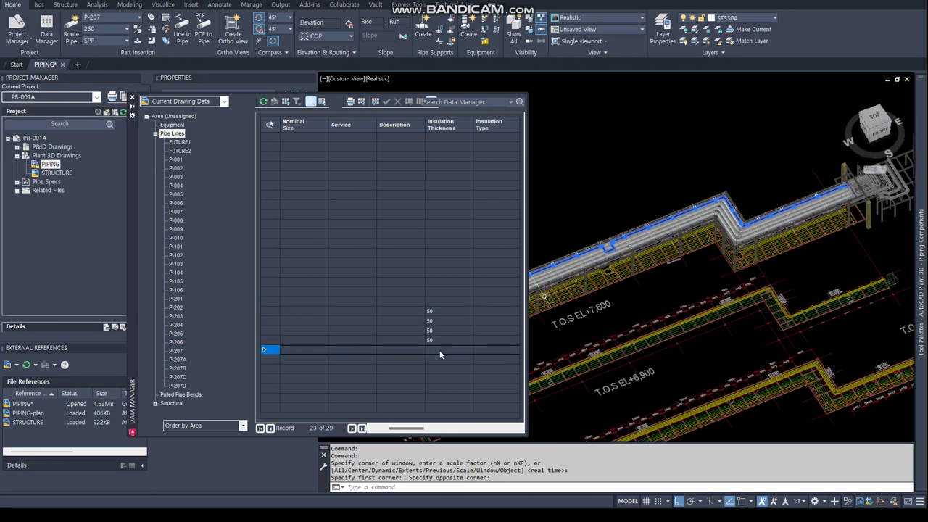
left_click(439, 350)
left_click(439, 350)
left_click(468, 350)
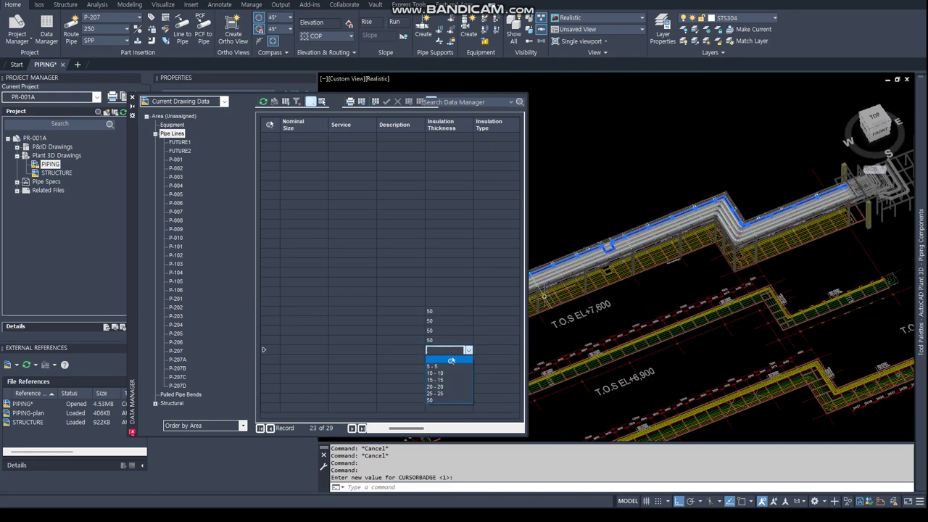
type("70")
key("Return")
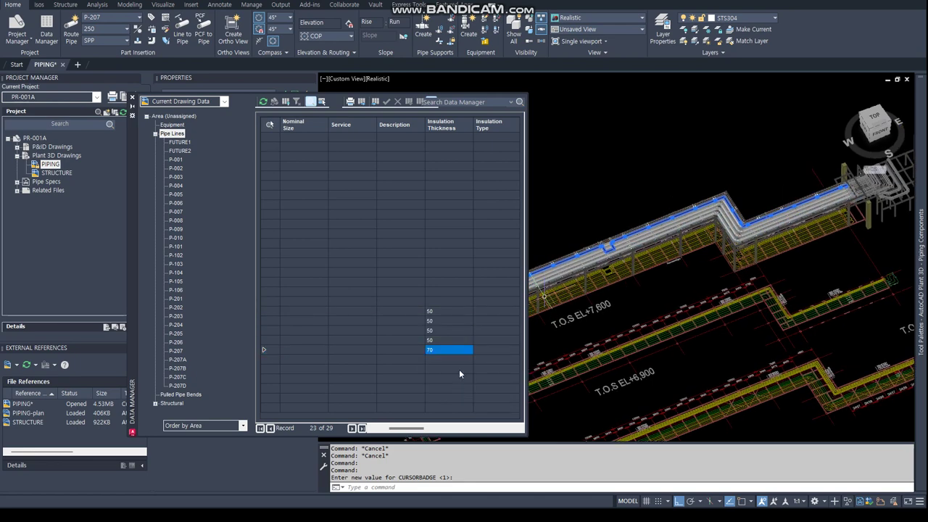
left_click(466, 360)
left_click(468, 359)
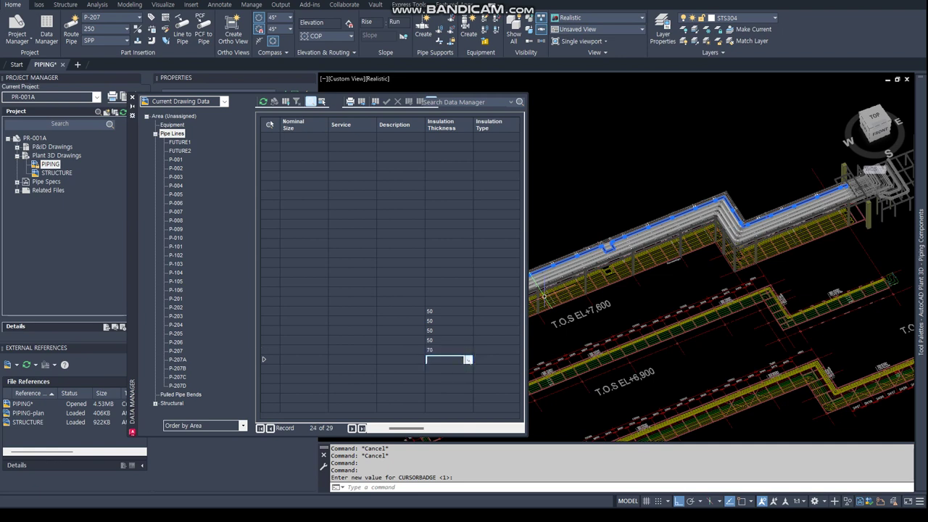
type("70")
key("Return")
left_click(466, 369)
type("70")
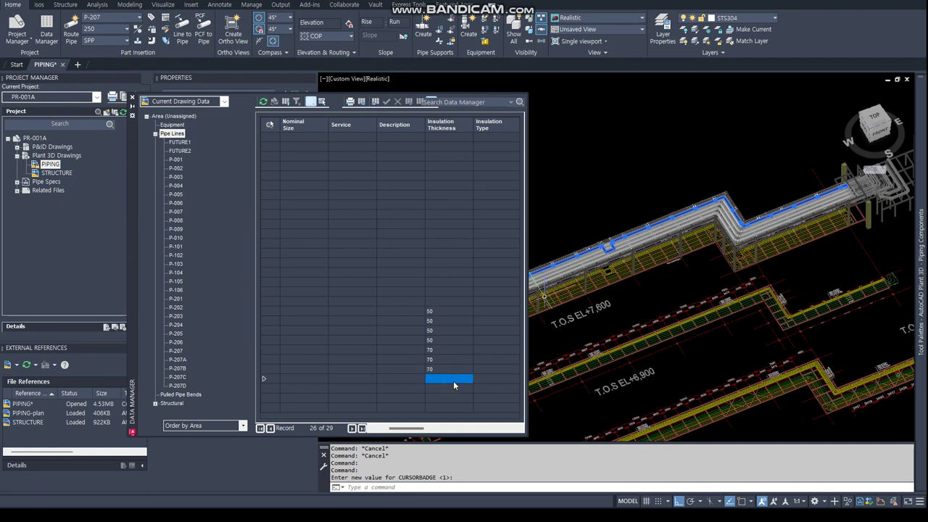
left_click(453, 386)
type("50")
left_click(446, 383)
type("70")
Return to row 26 and set its insulation thickness to 25
left_click(445, 388)
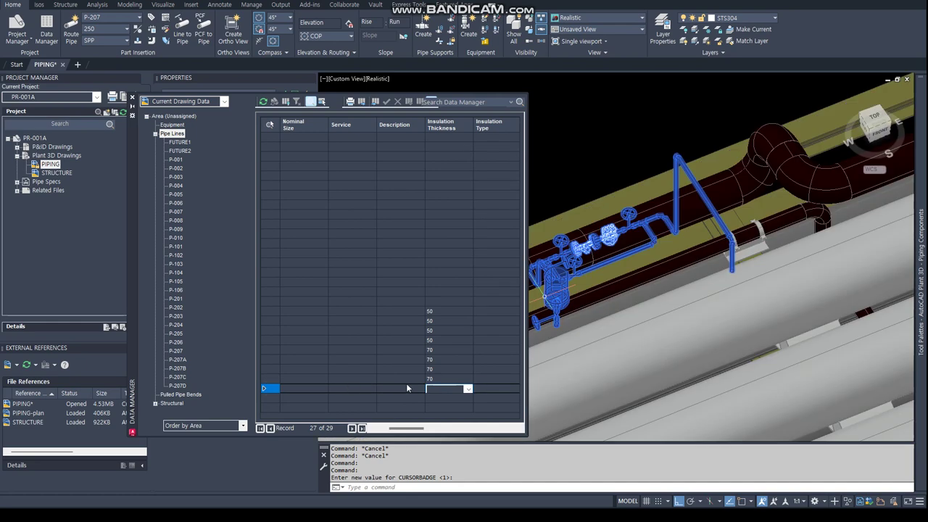
left_click(446, 389)
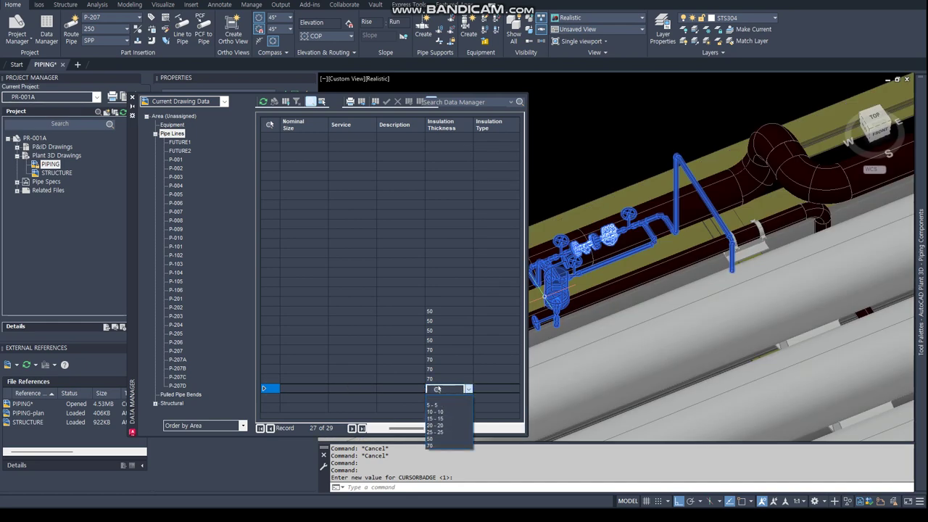
left_click(445, 350)
key("Left")
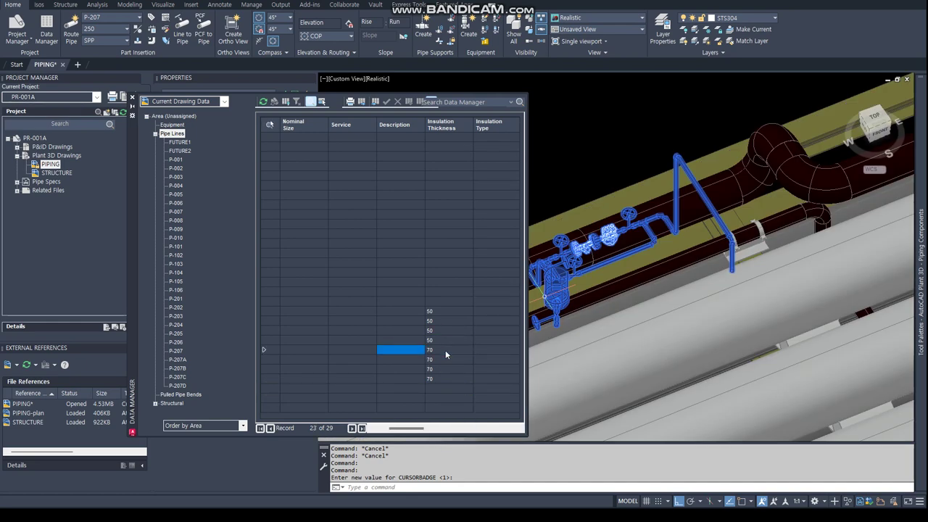
key("Left")
key("Left")
key("Left")
key("Down")
key("Down")
key("Right")
key("Right")
key("Right")
key("Right")
key("Right")
left_click(437, 381)
left_click(437, 382)
type("25")
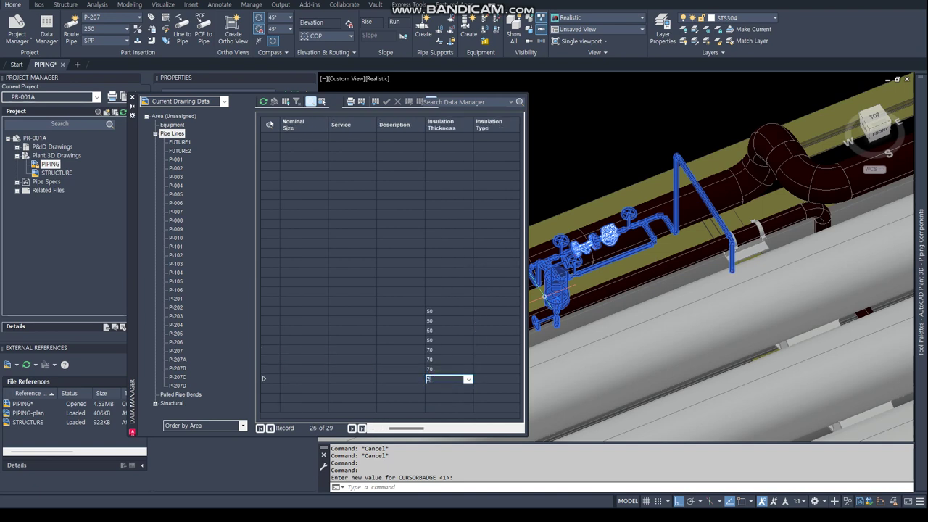
key("Return")
Set insulation thickness 25 for the remaining pipe lines down to the last one
left_click(445, 390)
left_click(438, 389)
key("Return")
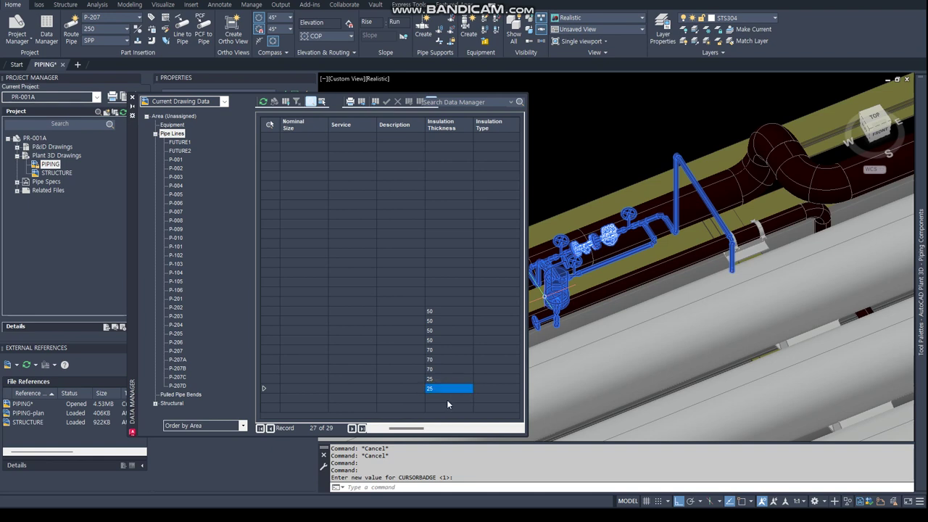
left_click(445, 399)
left_click(445, 399)
type("25")
key("Return")
double_click(445, 407)
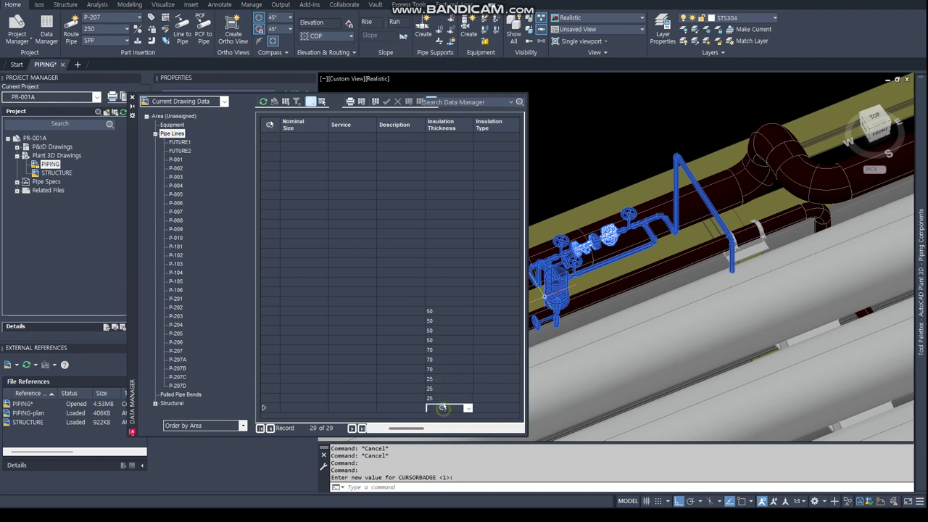
type("5")
key("Return")
left_click(495, 312)
Enter insulation type C for the 50 mm thickness lines, cancelling one extra entry
left_click(487, 330)
type("C")
key("Return")
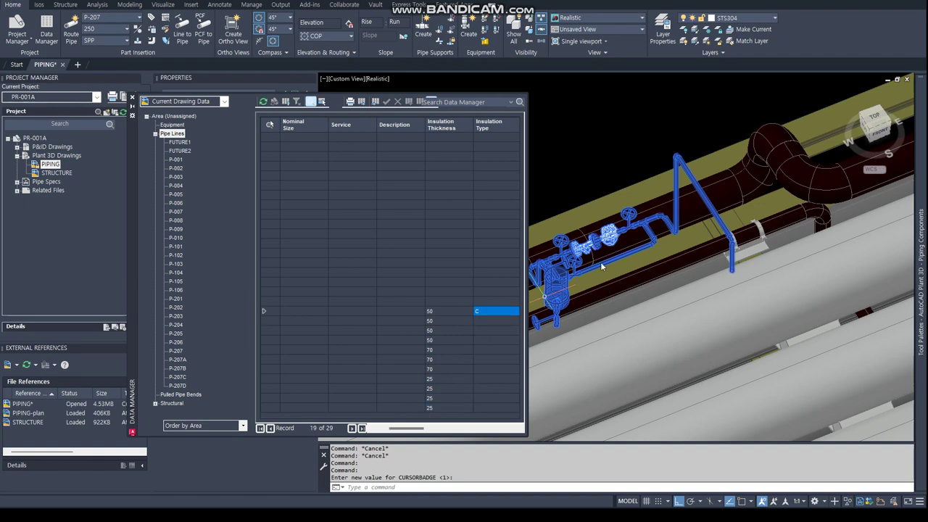
key("Down")
type("C")
key("Down")
type("C")
key("Down")
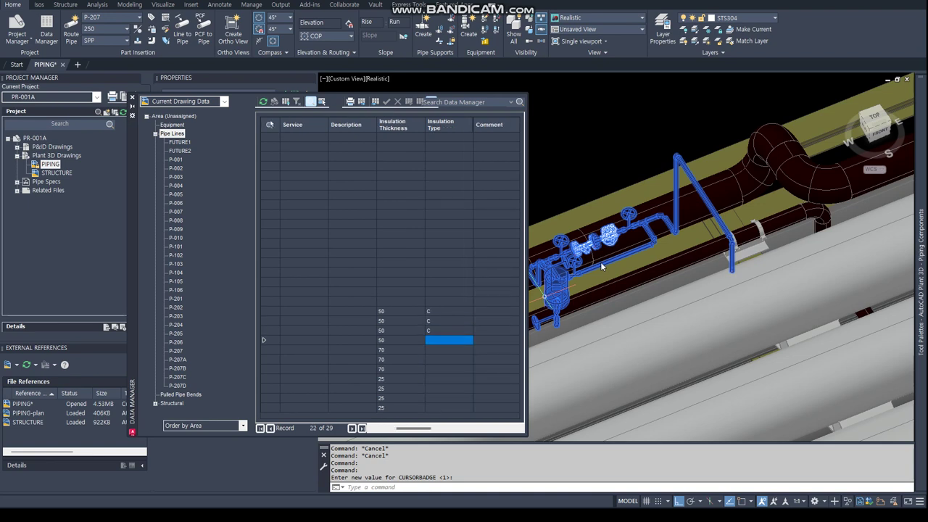
type("C")
key("Down")
type("C")
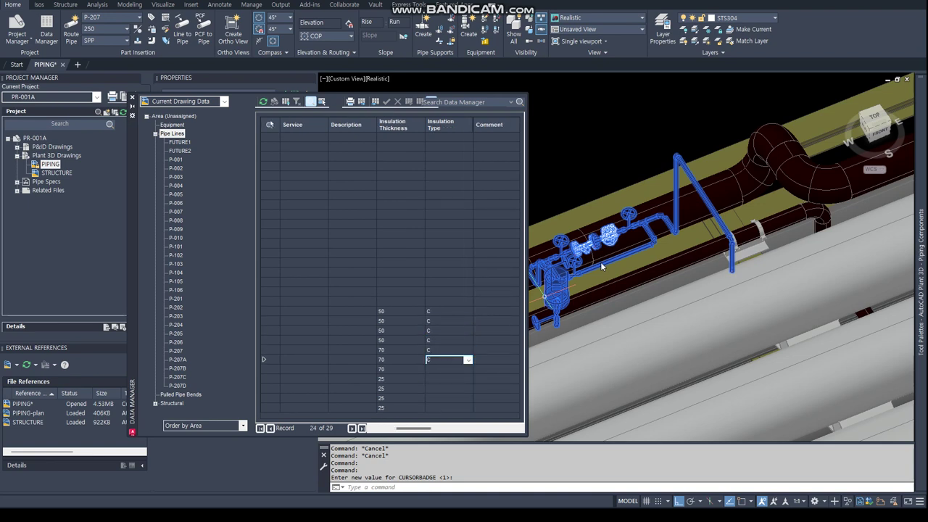
key("Escape")
key("Up")
Enter insulation type H for the three 70 mm lines and P for the 25 mm lines
type("H")
key("Down")
type("H")
key("Down")
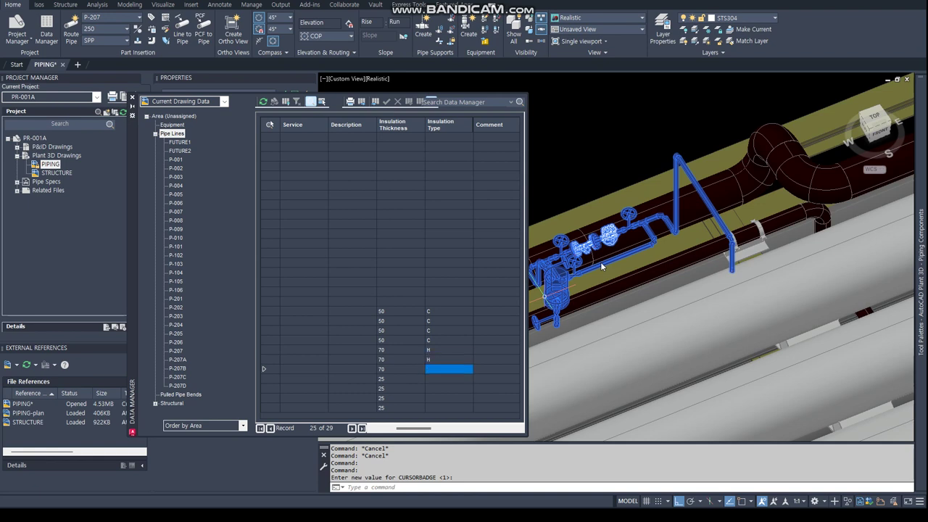
type("H")
key("Down")
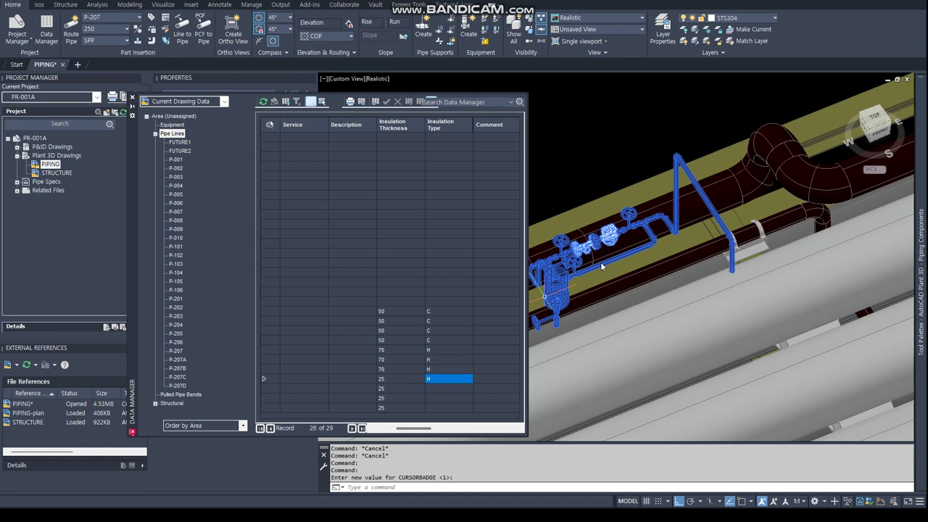
key("Down")
type("P")
key("Down")
type("P")
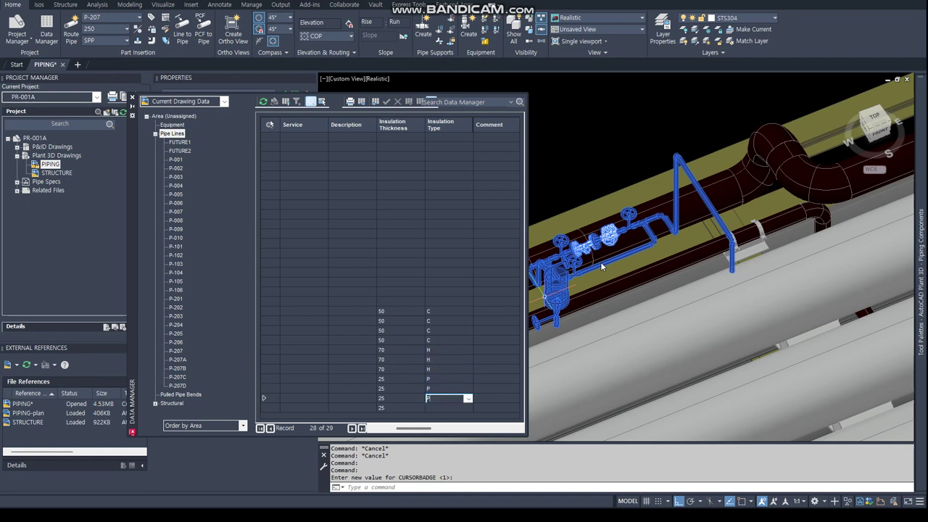
key("Down")
type("P")
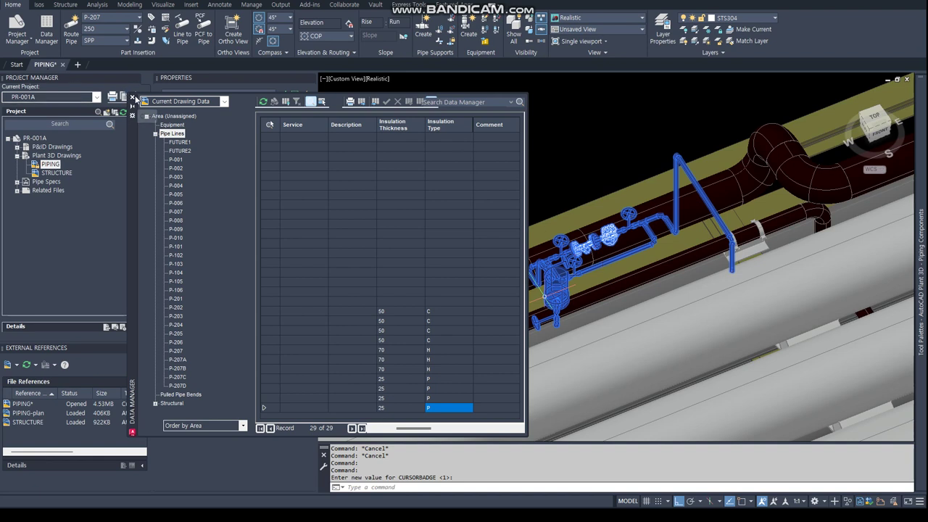
Refresh the Data Manager grid, check the insulation columns, and close it
left_click(447, 301)
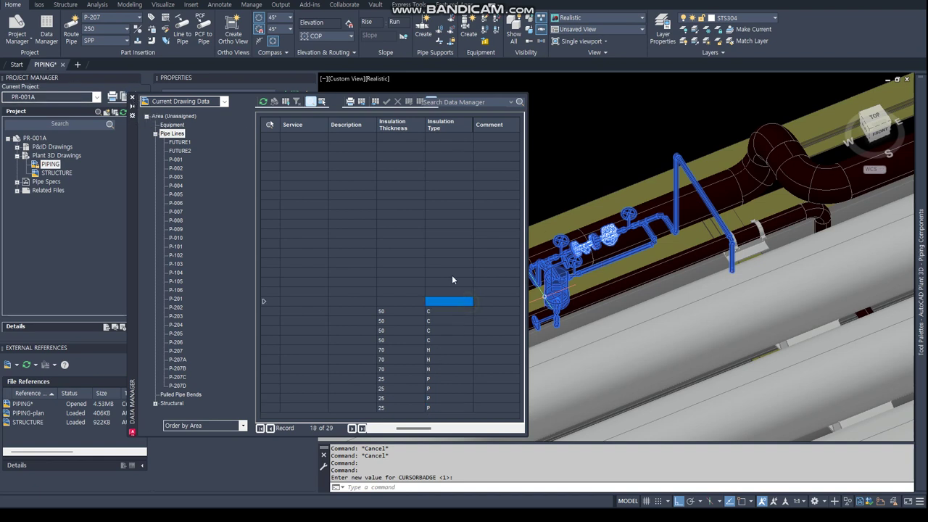
left_click(262, 102)
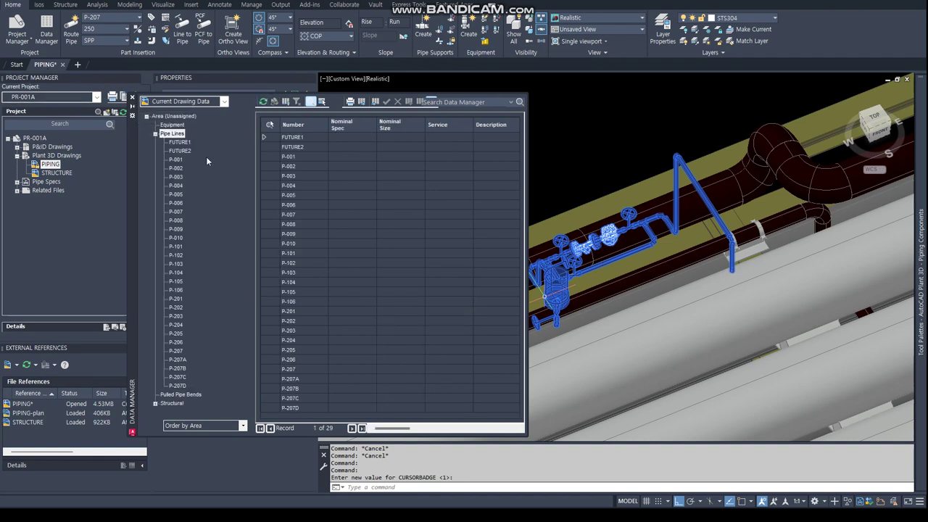
key("Right")
key("Right")
key("Right")
key("Right")
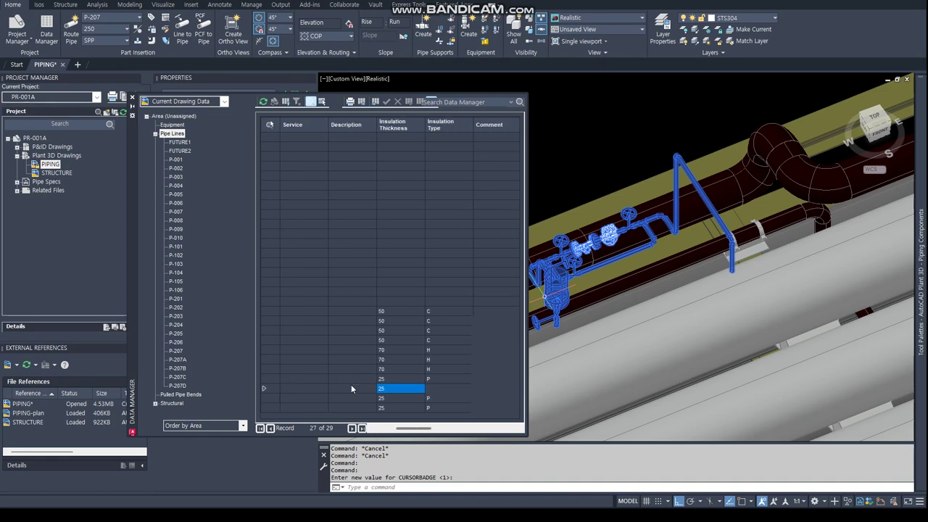
key("Right")
left_click(132, 100)
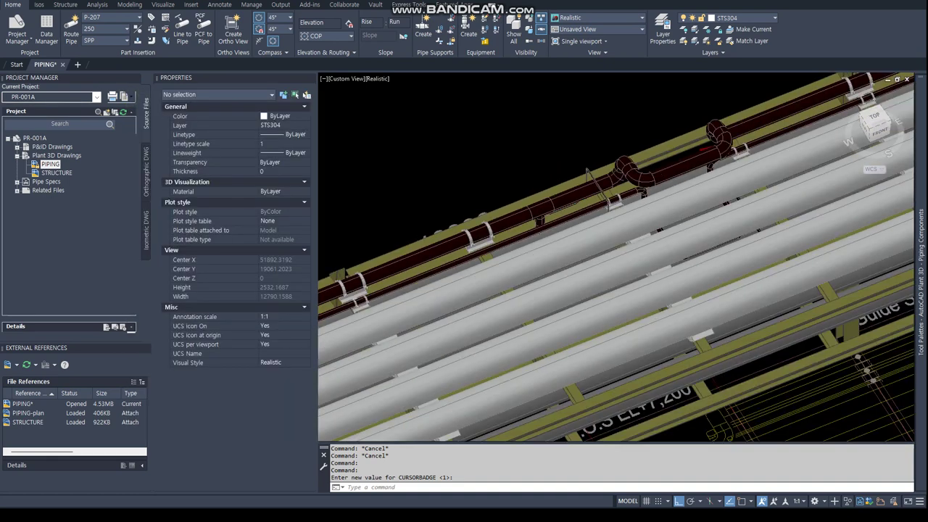
Select a pipe on the rack and add all its connected parts to the selection
scroll(710, 251, "down", 5)
middle_click_drag(652, 275, 709, 251)
key("Escape")
scroll(709, 251, "down", 5)
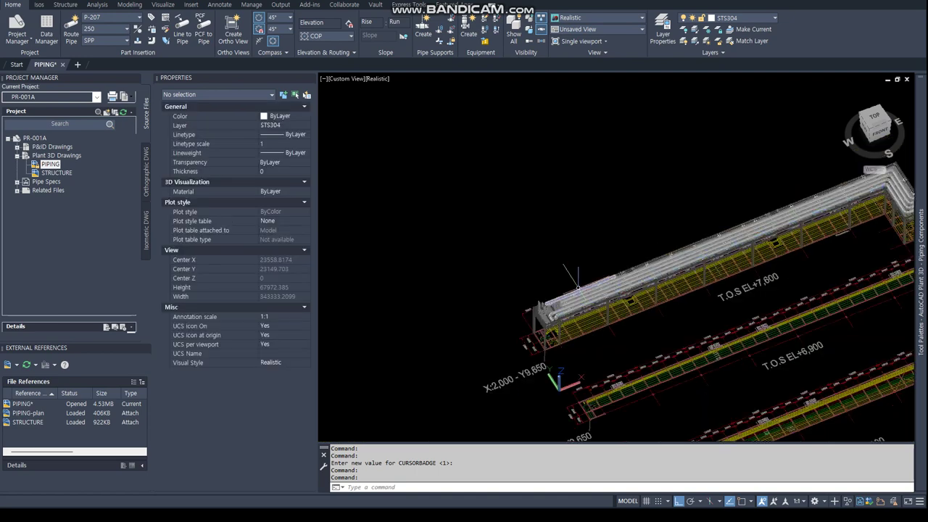
scroll(564, 308, "up", 4)
scroll(565, 309, "up", 4)
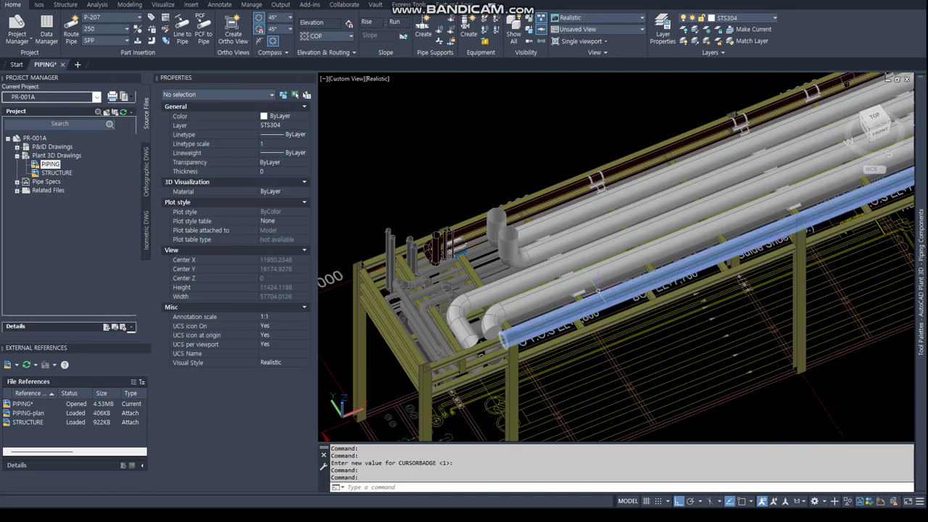
left_click(542, 296)
right_click(545, 297)
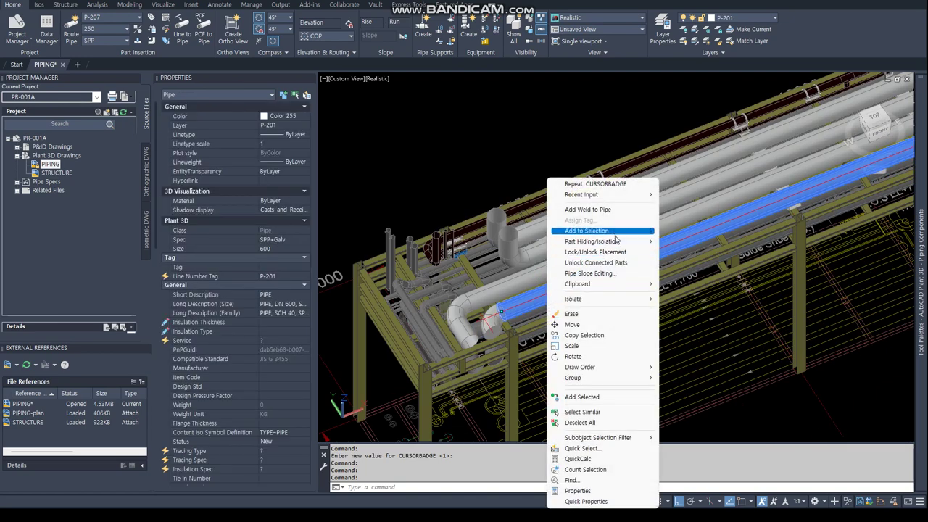
left_click(693, 231)
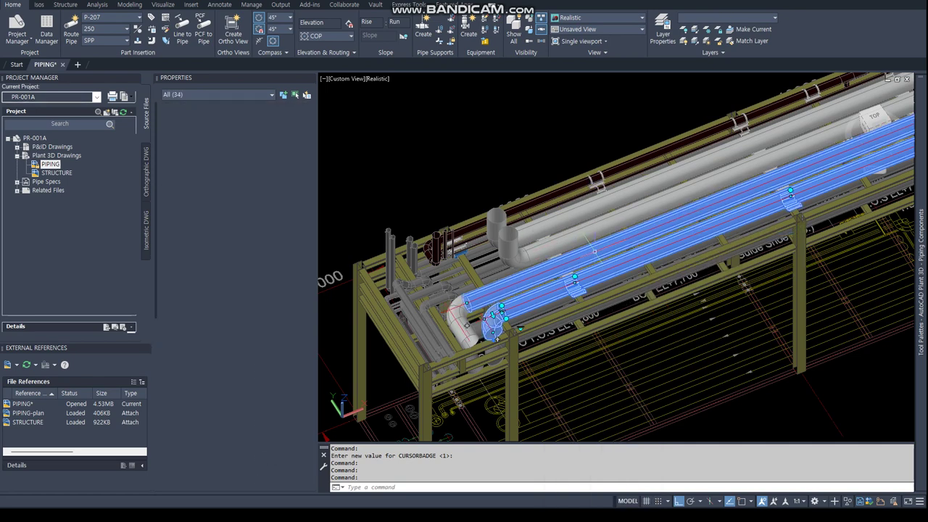
Add further connected pipe runs to the selection, then save the drawing with QSAVE
right_click(639, 246)
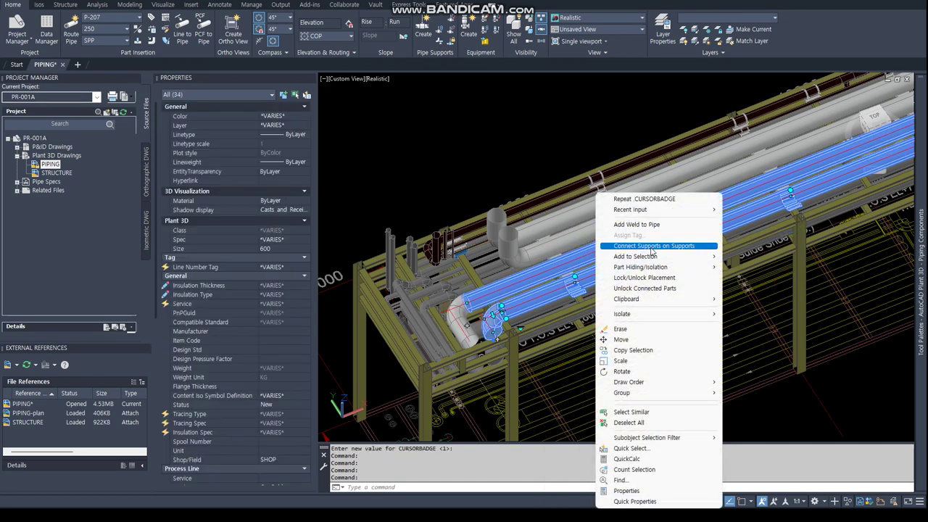
left_click(754, 260)
right_click(589, 229)
mouse_move(635, 256)
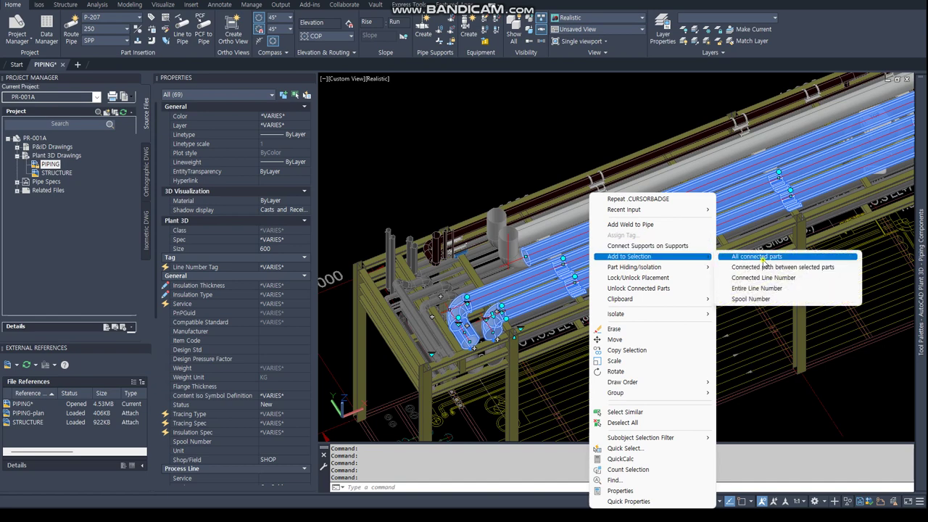
left_click(756, 257)
right_click(581, 228)
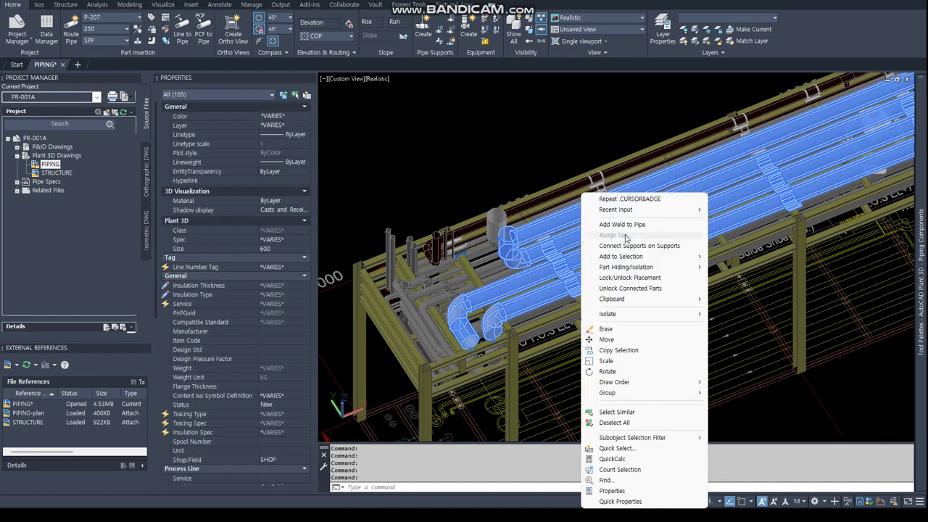
left_click(729, 260)
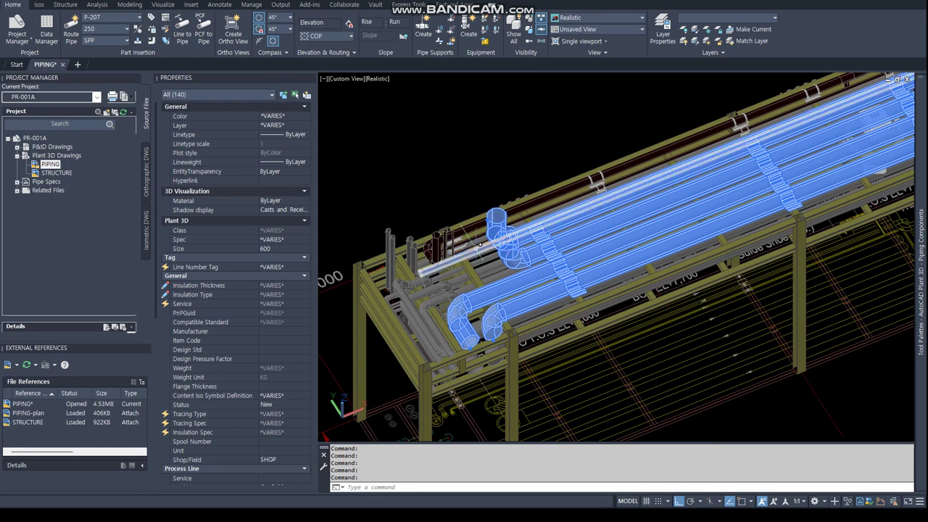
scroll(478, 244, "up", 2)
key("Return")
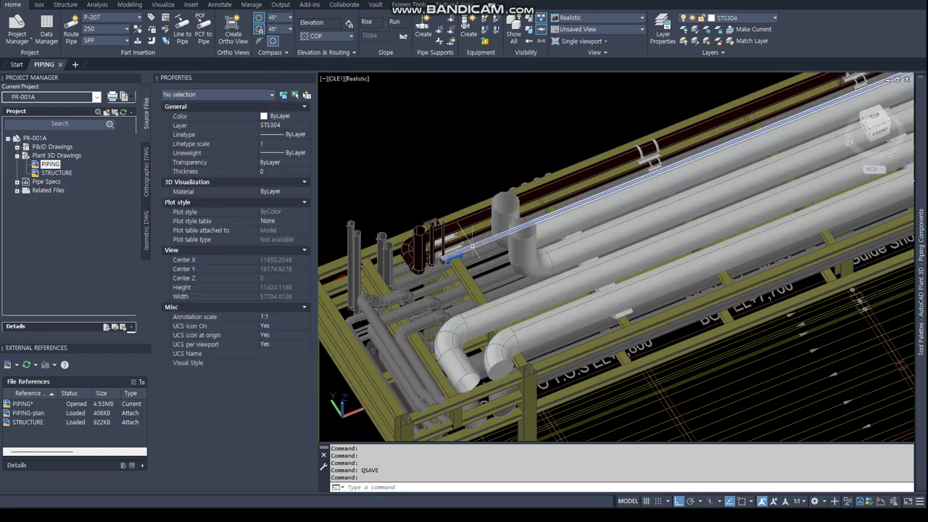
Select the large rack pipes plus all connected parts (815 objects) and pick Insulation Thickness in Properties
left_click(532, 303)
left_click(580, 315)
left_click(616, 235)
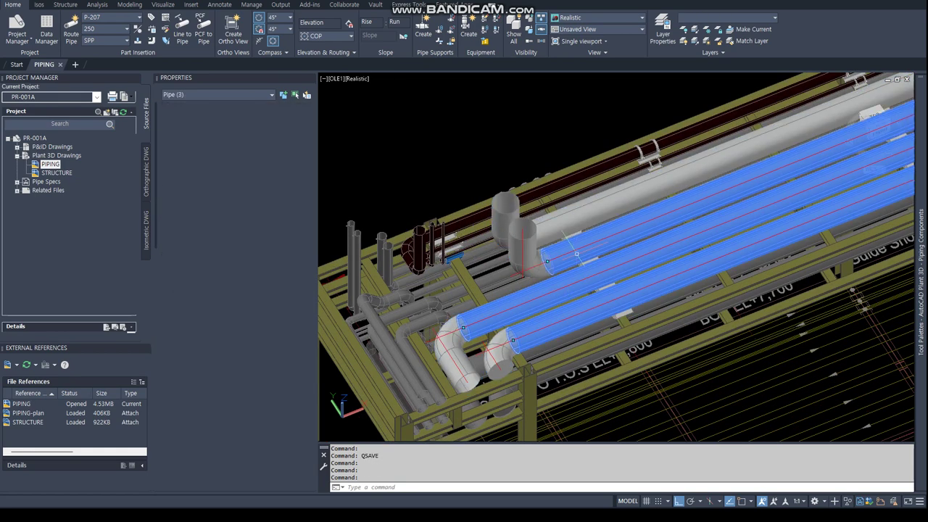
scroll(481, 251, "up", 5)
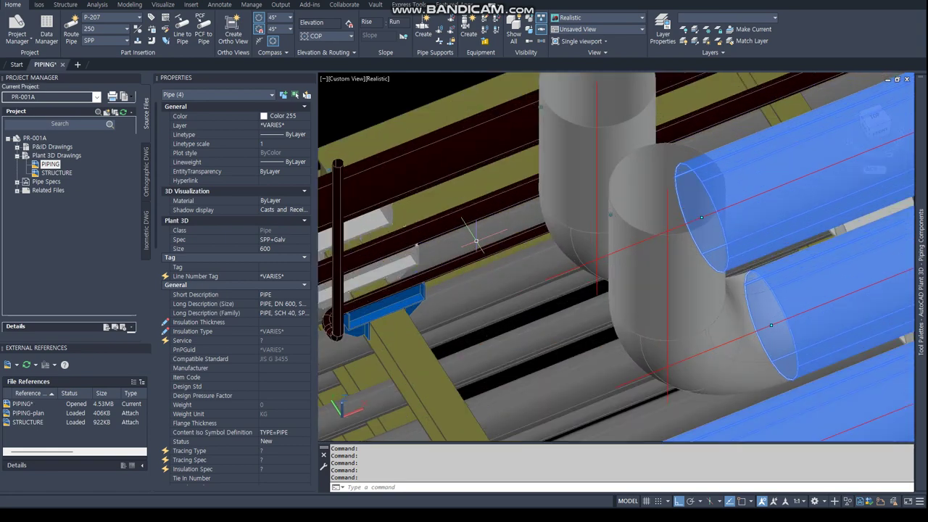
left_click(481, 251)
left_click(517, 141)
left_click(518, 125)
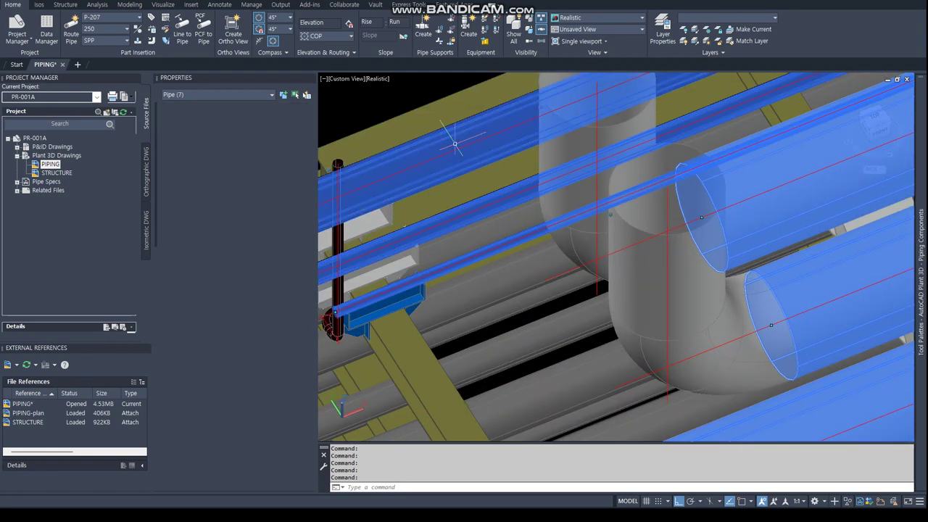
scroll(638, 94, "down", 5)
right_click(496, 108)
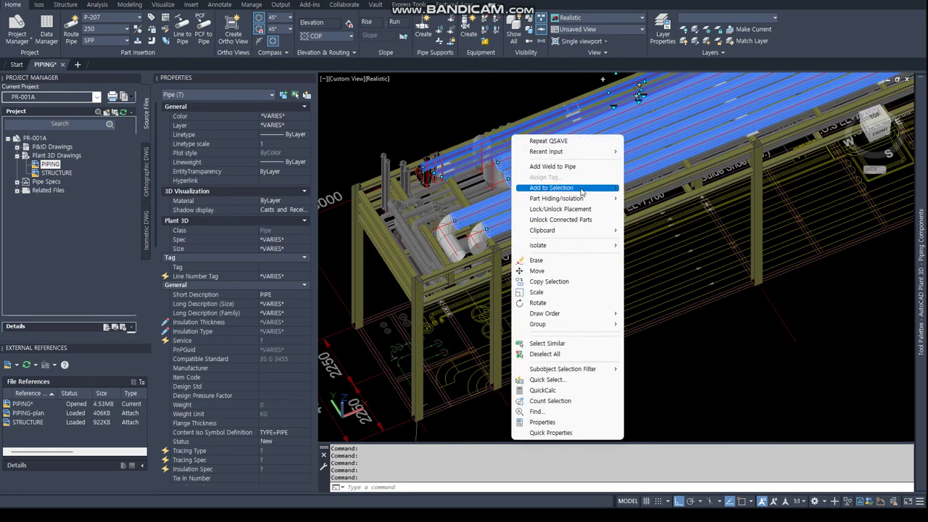
left_click(650, 188)
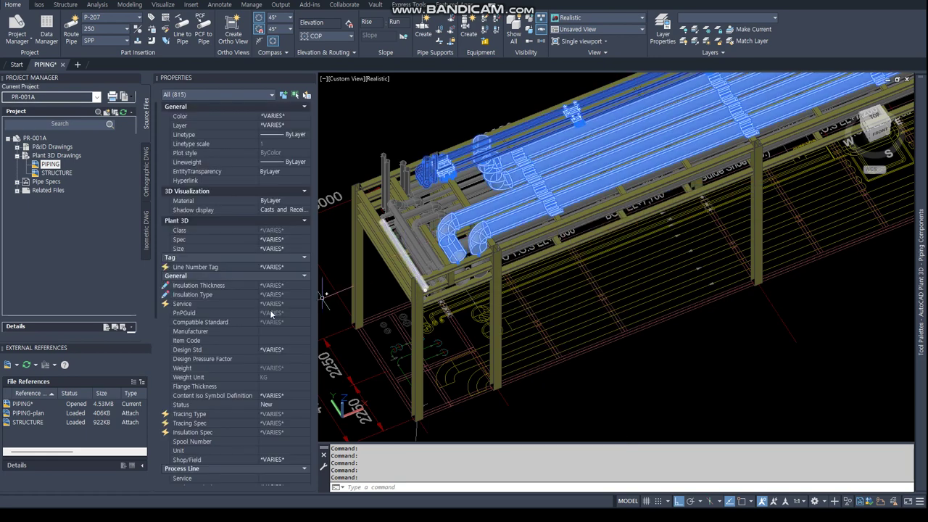
left_click(275, 286)
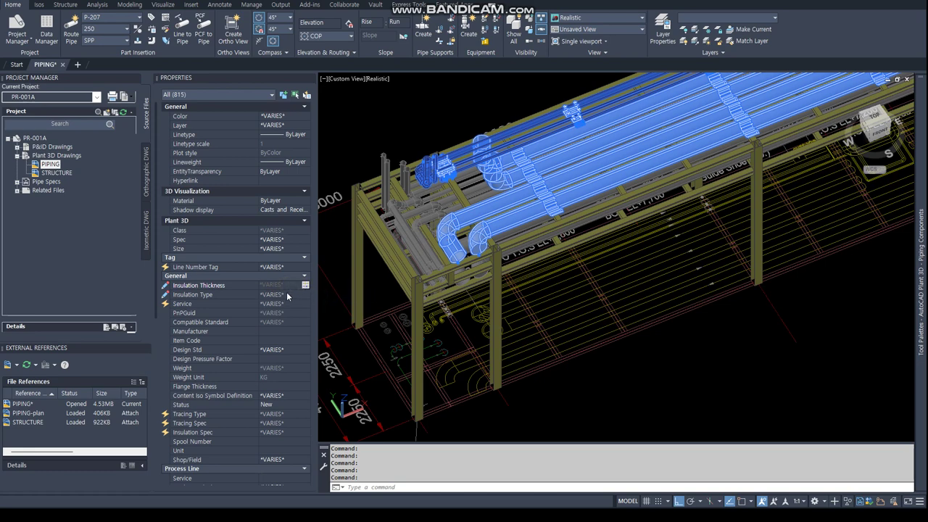
Switch both Insulation Thickness and Insulation Type to Acquire mode for the 815 selected parts
left_click(286, 295)
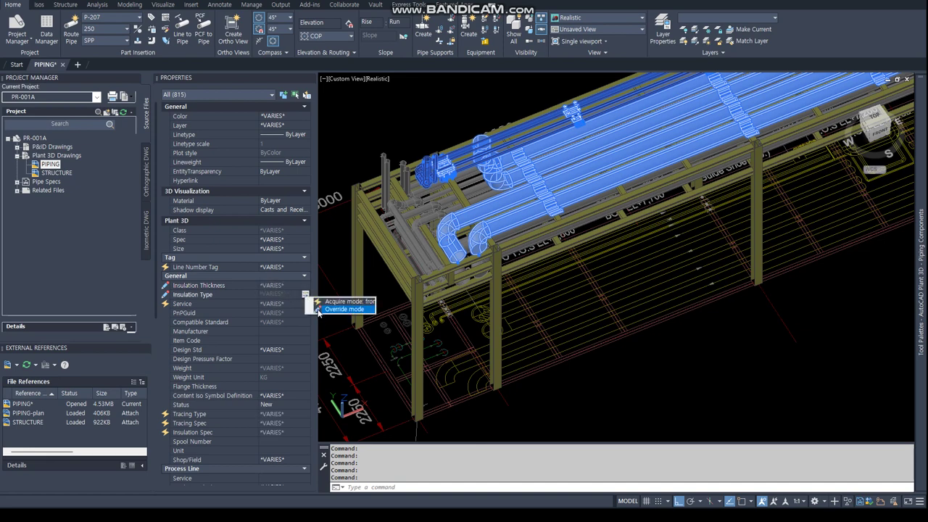
left_click(281, 286)
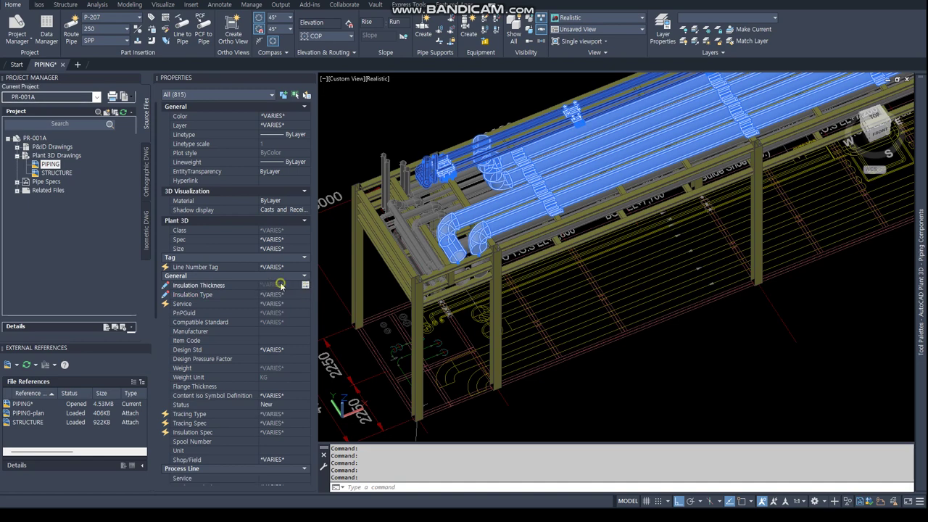
left_click(306, 286)
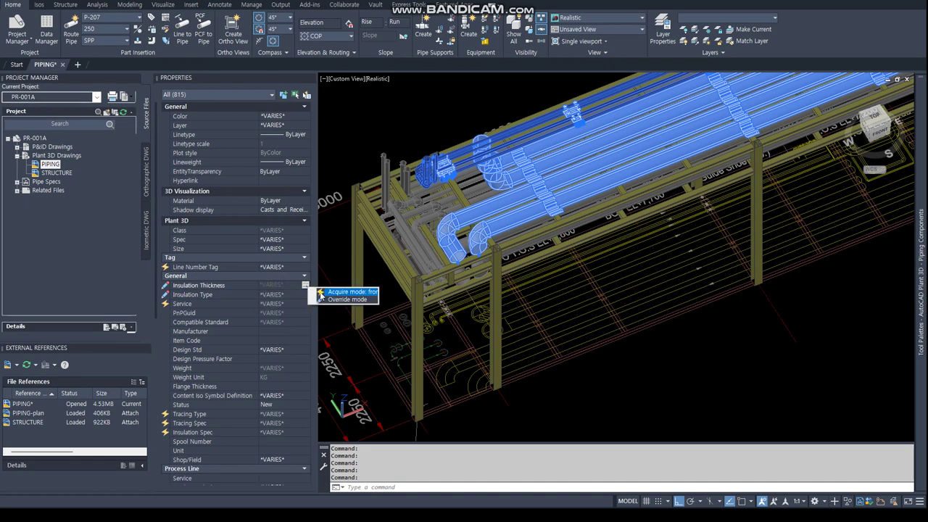
left_click(321, 292)
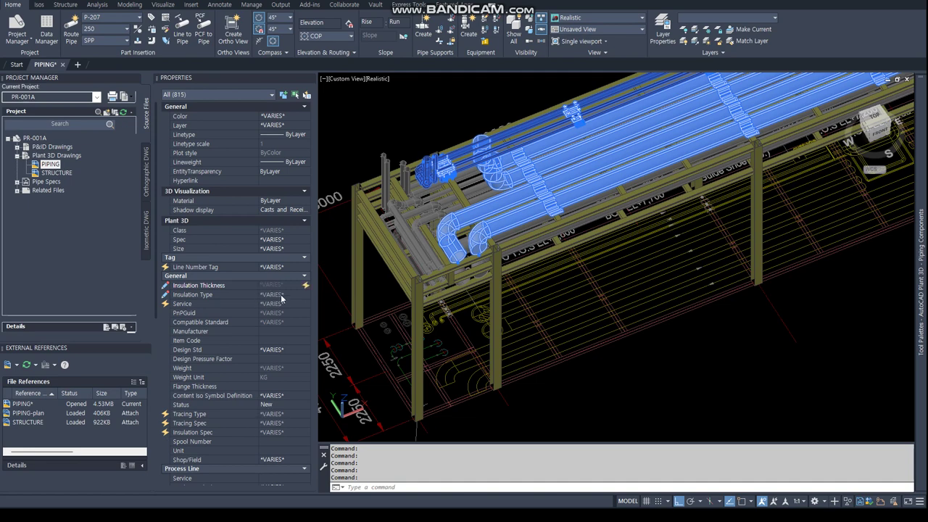
left_click(281, 295)
left_click(306, 295)
left_click(320, 305)
Clear the selection and save the drawing with QSAVE
left_click(466, 206)
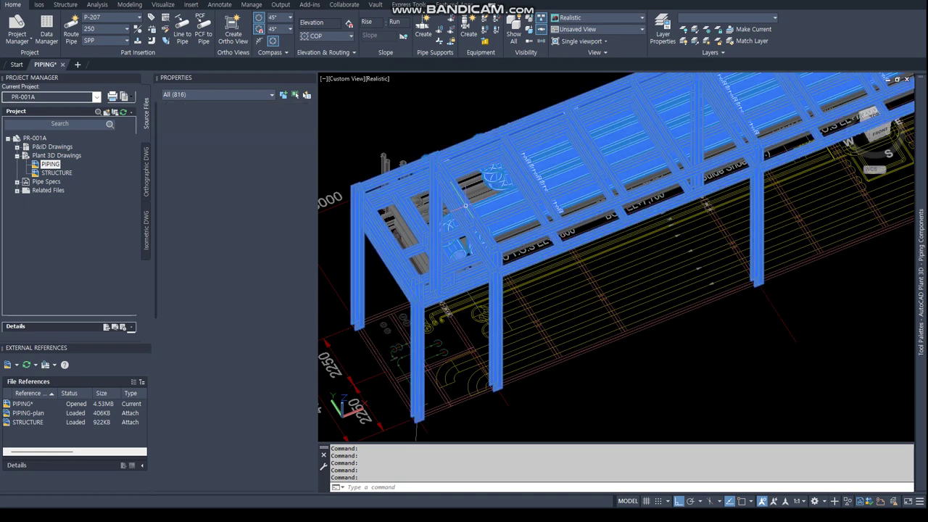
scroll(466, 206, "up", 5)
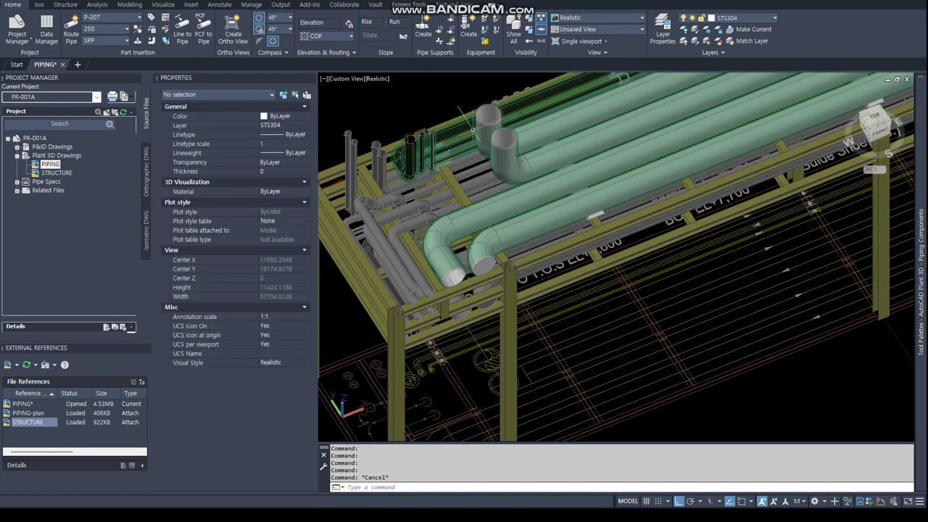
key("Escape")
key("Escape")
key("Escape")
scroll(508, 268, "up", 3)
scroll(518, 282, "up", 2)
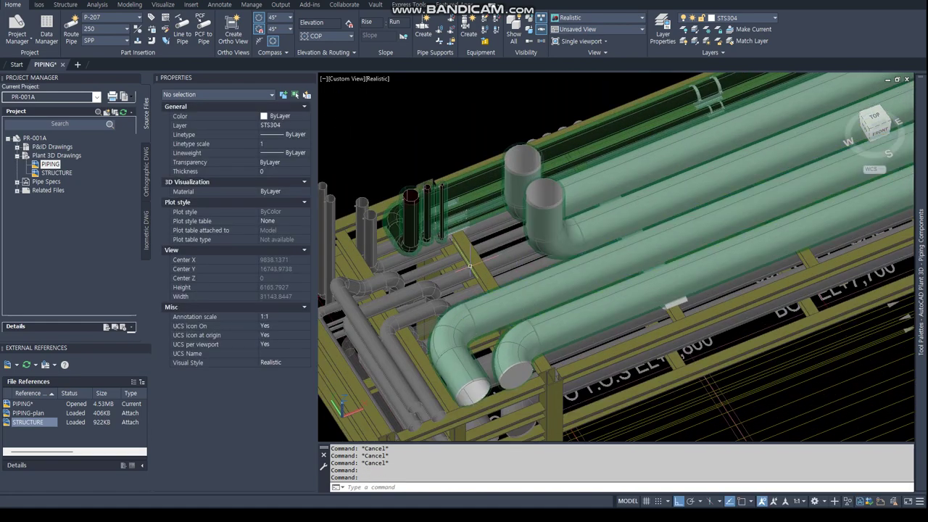
type("QSAVE")
key("Return")
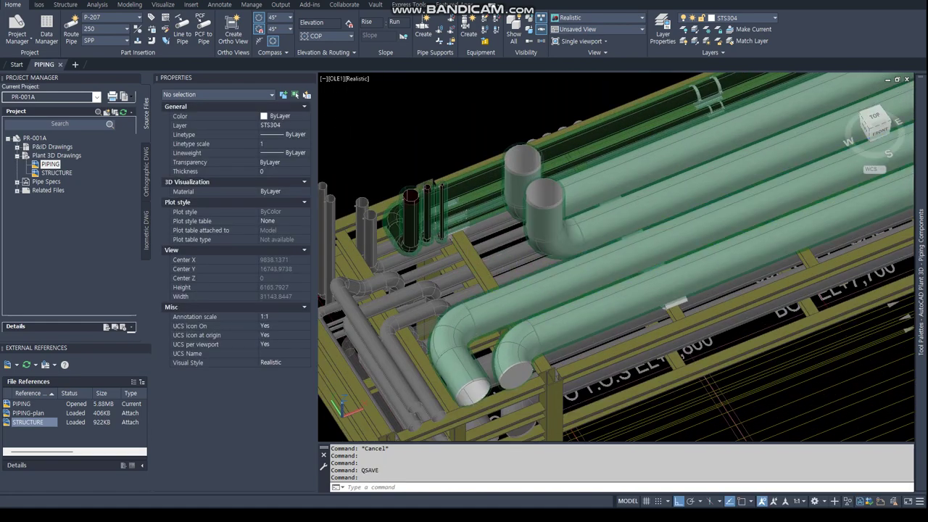
Orbit and zoom around the rack to inspect the green insulation, then close the Properties palette
middle_click_drag(551, 145, 530, 84, "shift")
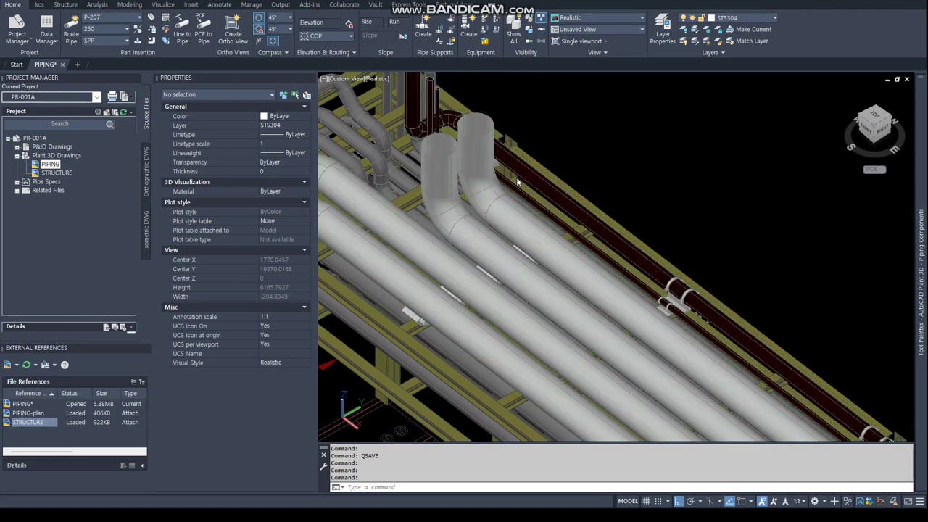
scroll(564, 218, "down", 3)
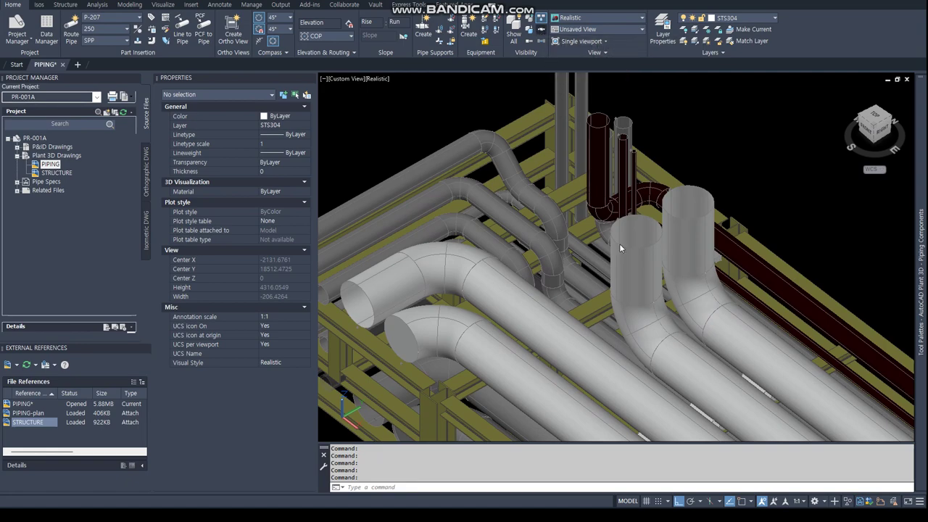
mouse_move(624, 290)
middle_mouse_down("shift")
mouse_move(739, 376)
mouse_move(342, 138)
mouse_move(729, 248)
middle_mouse_up("shift")
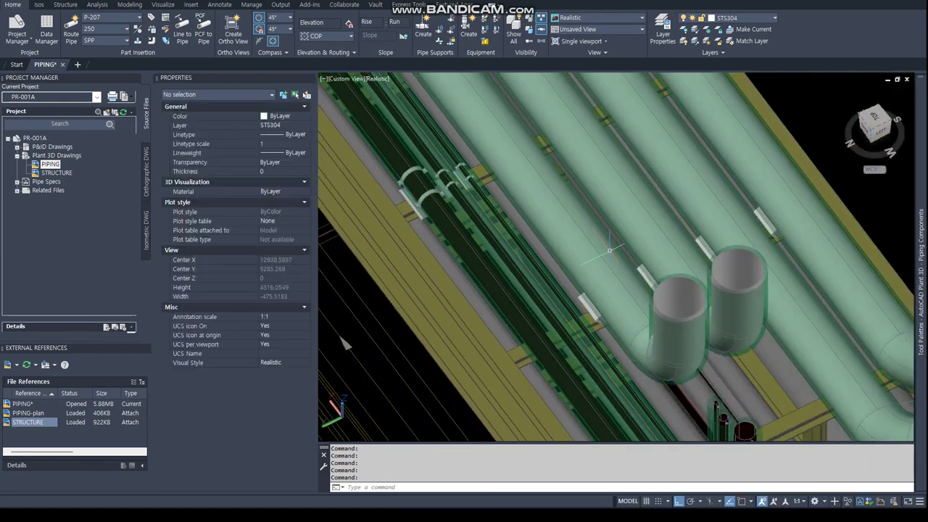
scroll(729, 247, "up", 2)
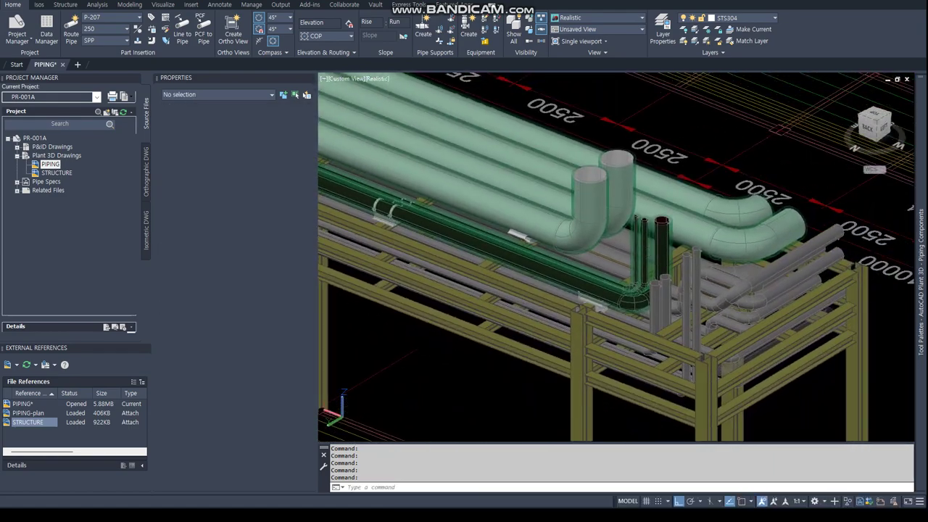
scroll(631, 261, "up", 2)
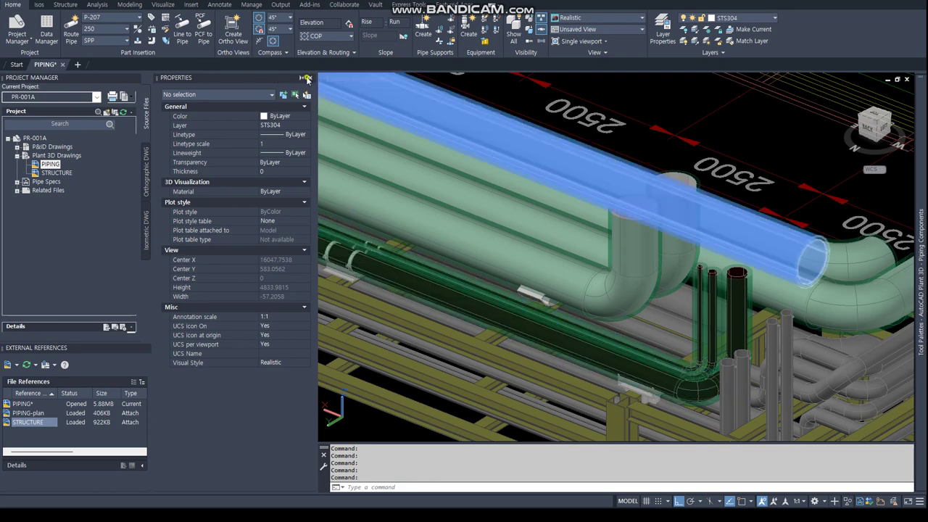
left_click(308, 79)
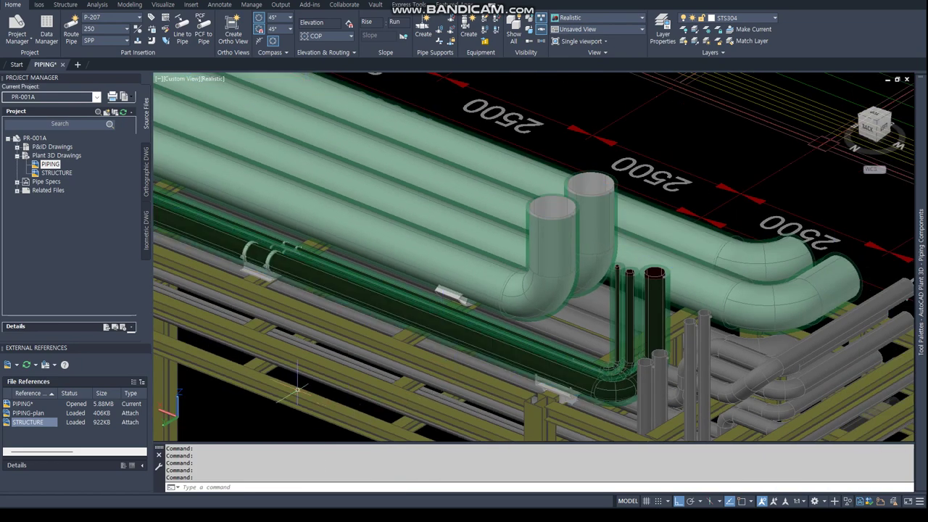